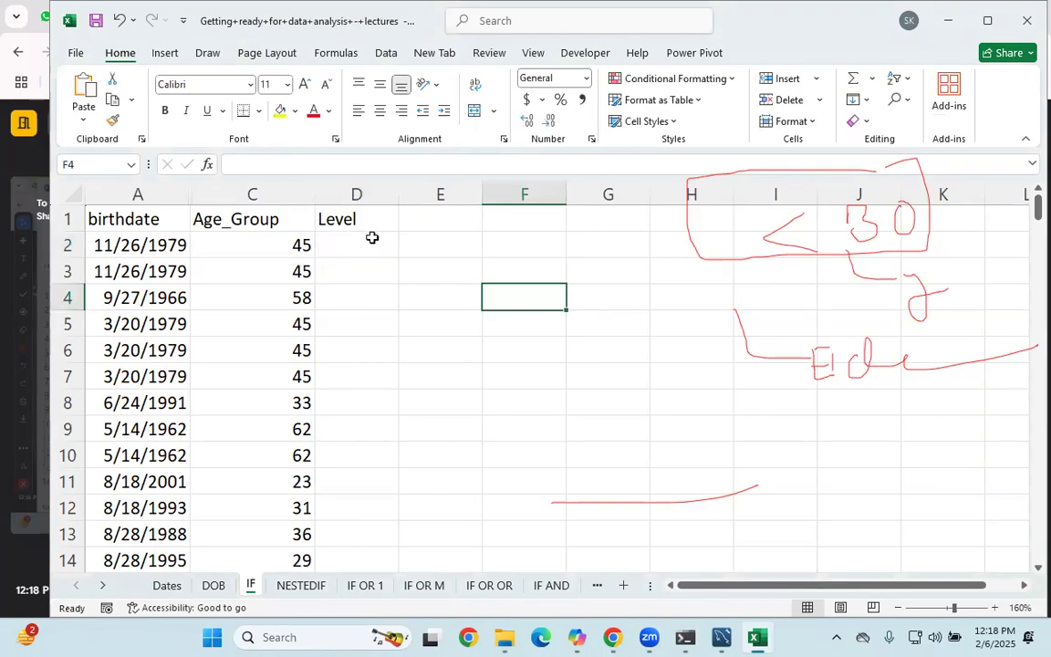
pyautogui.click(244, 250)
pyautogui.moveTo(267, 245); pyautogui.dragTo(272, 481)
pyautogui.click(240, 241)
pyautogui.moveTo(240, 241); pyautogui.dragTo(254, 511)
pyautogui.click(344, 245)
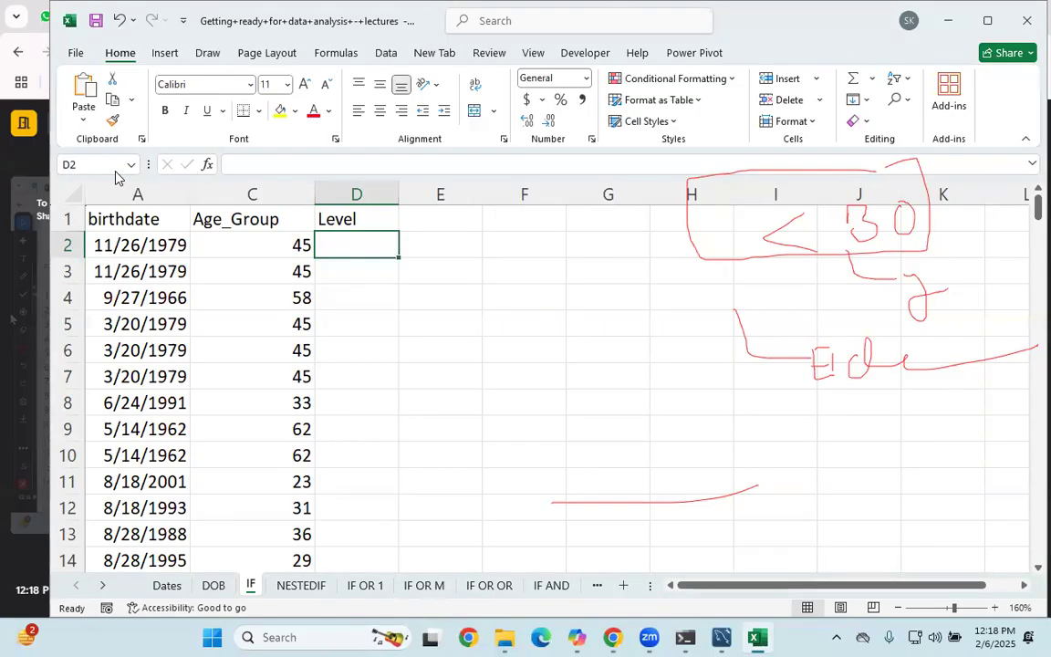
# - Circle the handwritten "< 30" condition with the annotation pen and write an underlined "if" above it
pyautogui.moveTo(720, 171)
pyautogui.mouseDown()
pyautogui.moveTo(751, 245)
pyautogui.moveTo(896, 251)
pyautogui.moveTo(766, 164)
pyautogui.moveTo(695, 189)
pyautogui.mouseUp()
pyautogui.moveTo(619, 75)
pyautogui.mouseDown()
pyautogui.moveTo(622, 114)
pyautogui.moveTo(621, 53)
pyautogui.moveTo(619, 71)
pyautogui.mouseUp()
pyautogui.moveTo(649, 68)
pyautogui.mouseDown()
pyautogui.moveTo(637, 107)
pyautogui.moveTo(650, 94)
pyautogui.mouseUp()
pyautogui.moveTo(617, 136)
pyautogui.mouseDown()
pyautogui.moveTo(650, 137)
pyautogui.moveTo(666, 159)
pyautogui.mouseUp()
pyautogui.click(21, 220)
# - Start an IF formula in cell D2 under Level with the logical test C2<=30
pyautogui.click(349, 241)
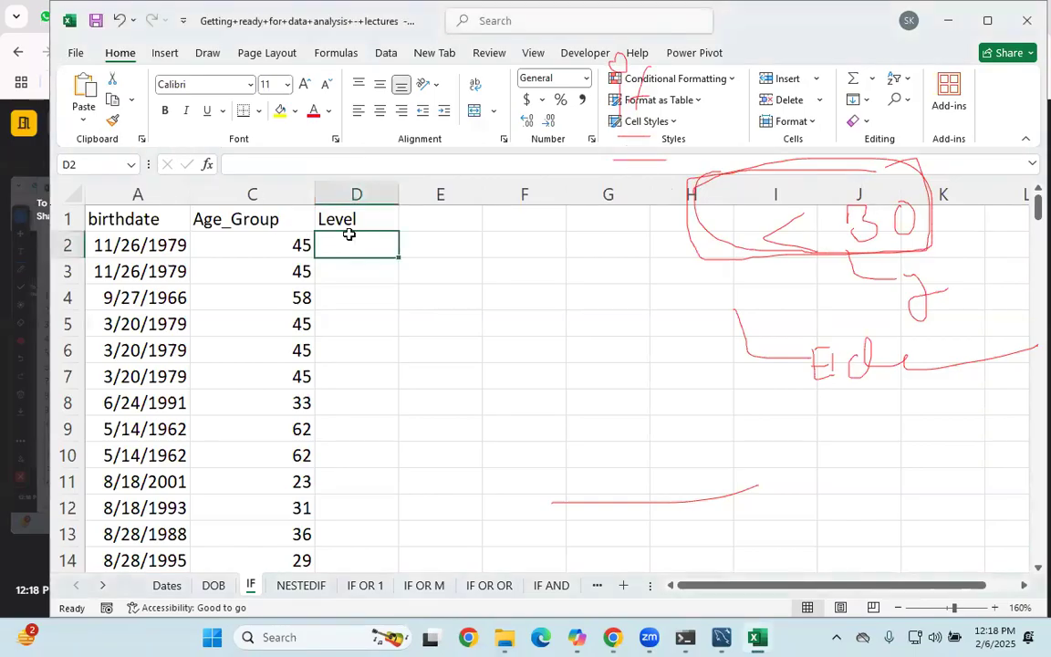
pyautogui.write('=if')
pyautogui.press('Tab')
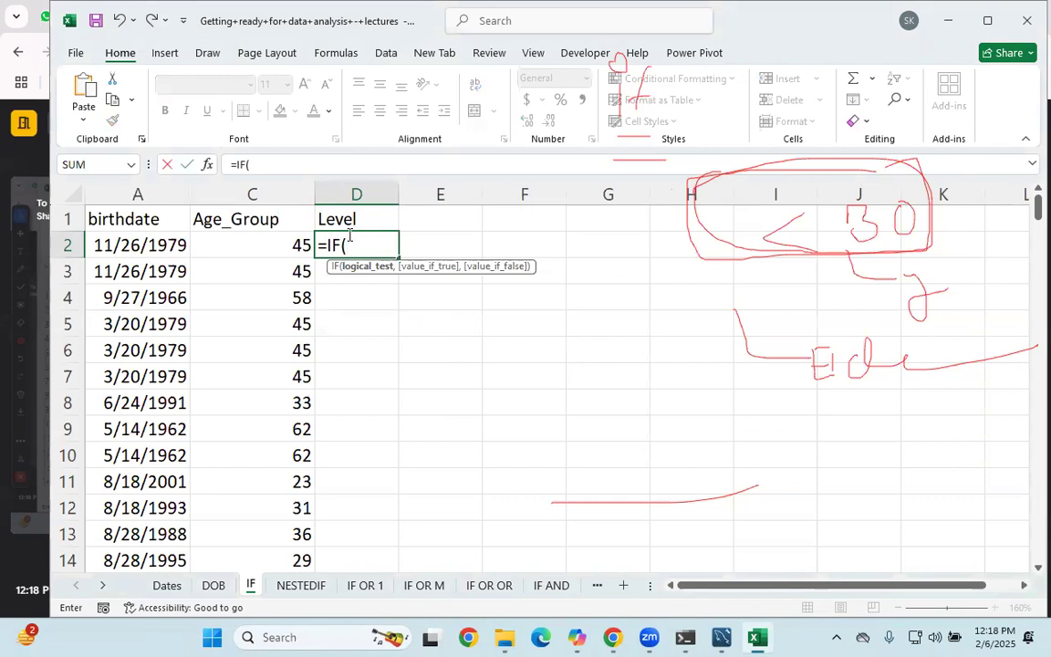
pyautogui.click(258, 245)
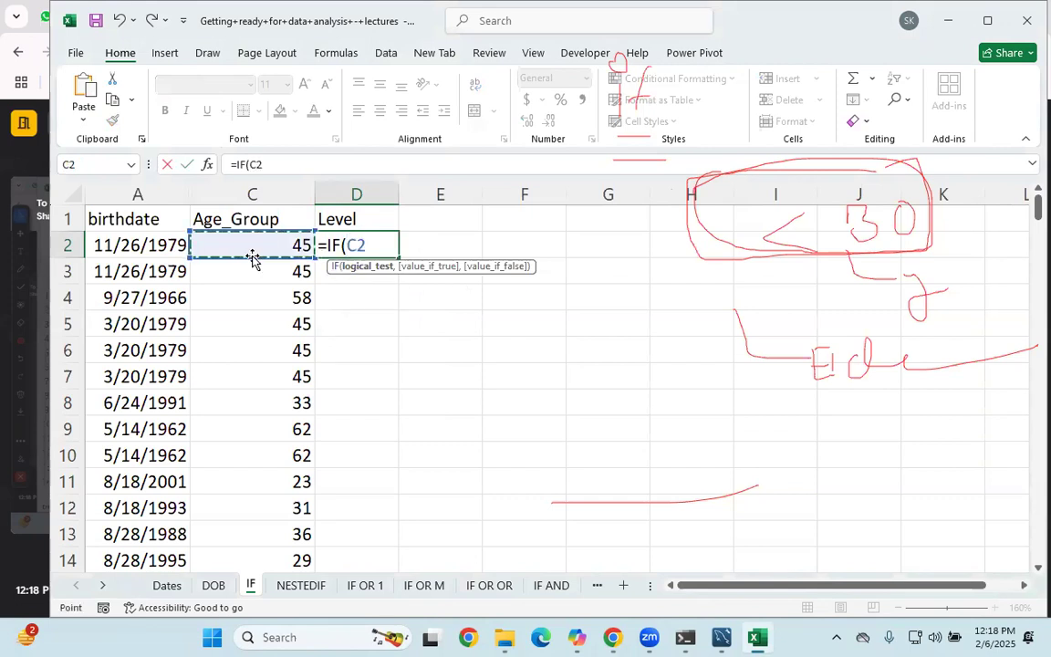
pyautogui.write('<=30')
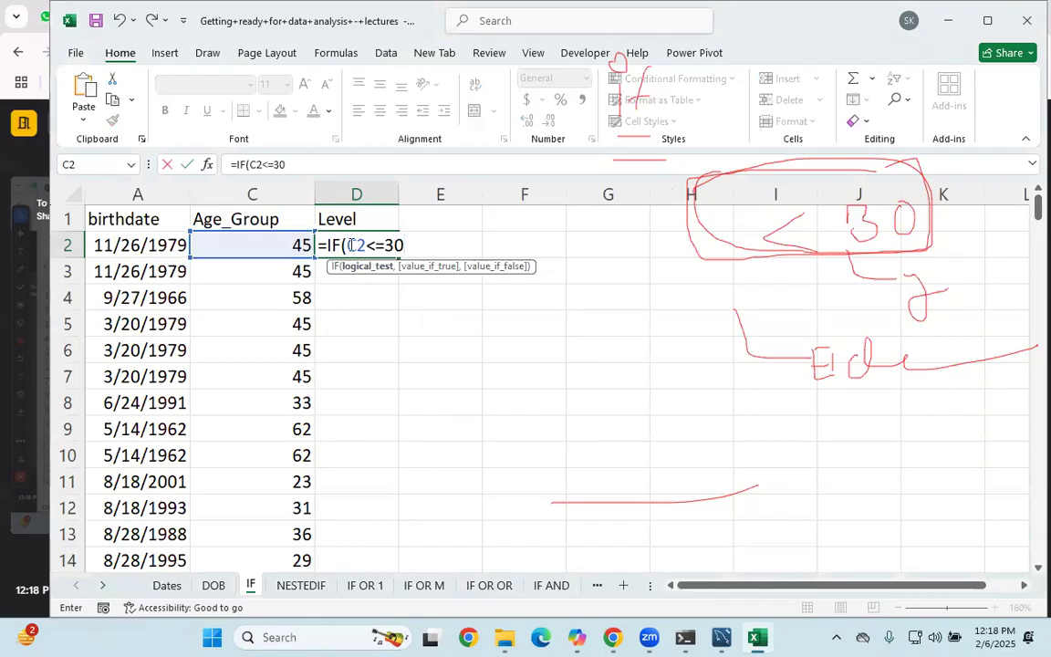
pyautogui.moveTo(347, 244); pyautogui.dragTo(413, 243)
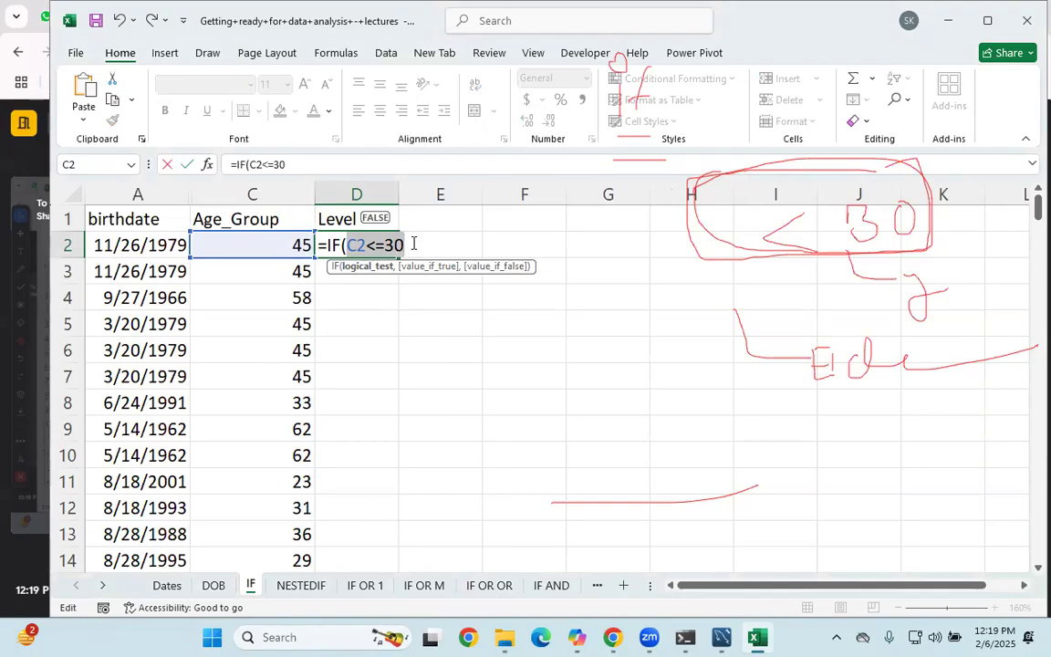
pyautogui.click(413, 242)
pyautogui.write(',')
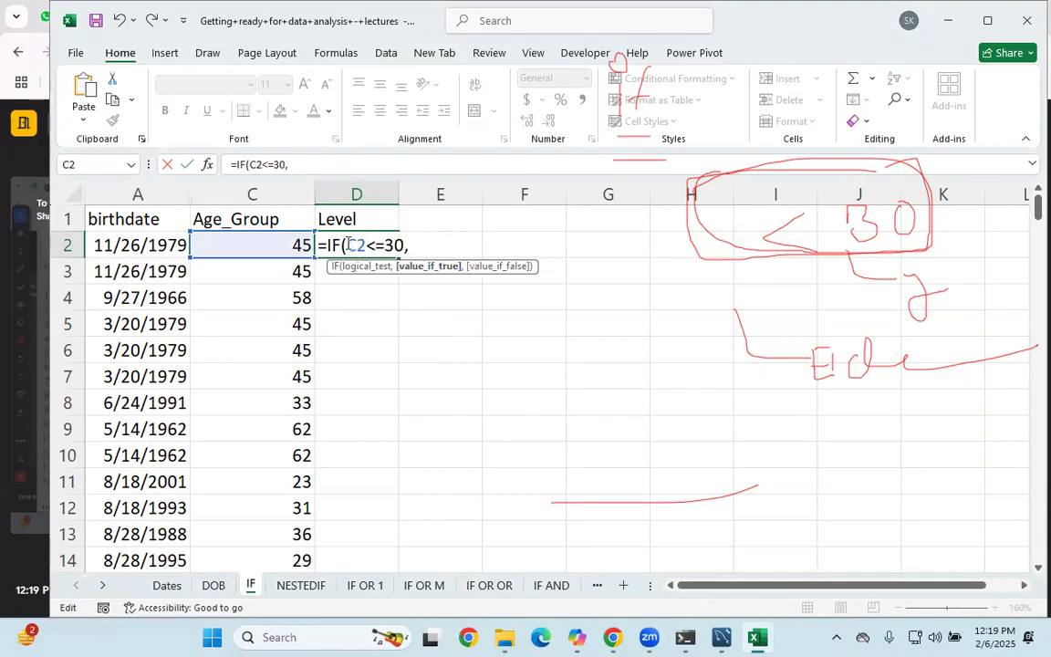
pyautogui.moveTo(347, 245); pyautogui.dragTo(386, 243)
pyautogui.click(416, 243)
# - Enter "Younger" as the value-if-true argument of the D2 formula, correcting its quotes and spelling
pyautogui.write('"You')
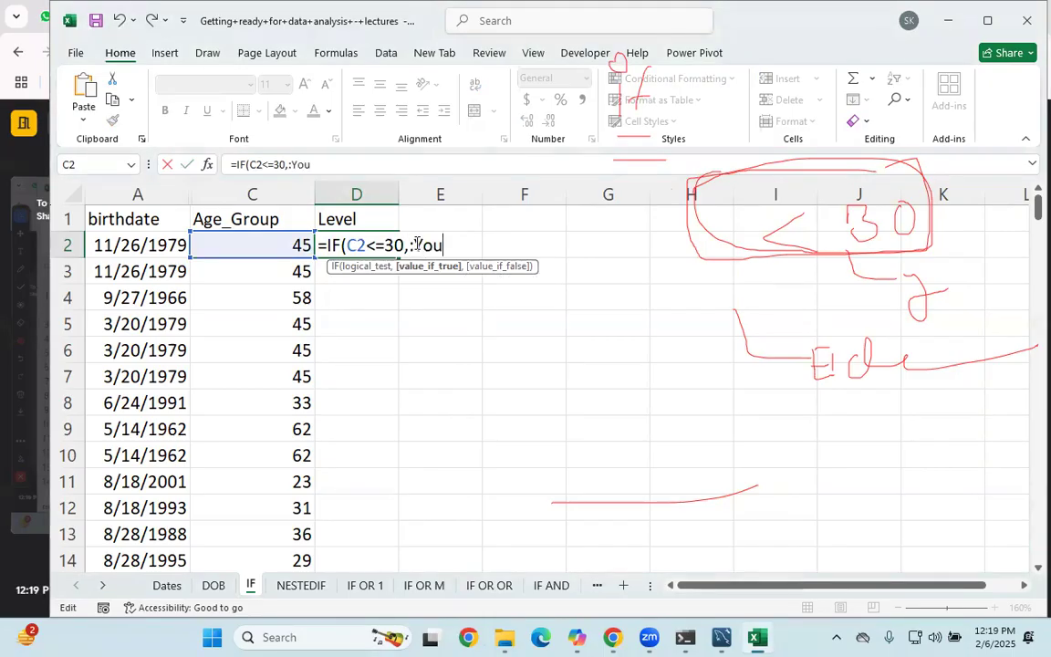
pyautogui.press('BackSpace')
pyautogui.press('BackSpace')
pyautogui.press('BackSpace')
pyautogui.press('BackSpace')
pyautogui.write('"Younger"')
pyautogui.press('Left')
pyautogui.press('BackSpace')
pyautogui.write('"')
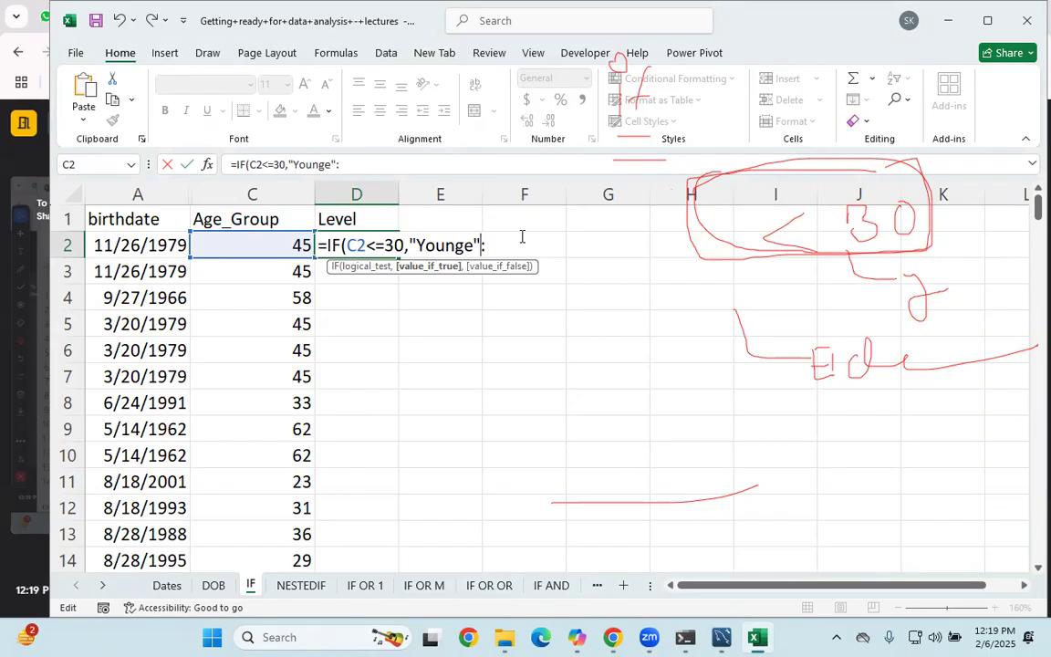
pyautogui.write(',')
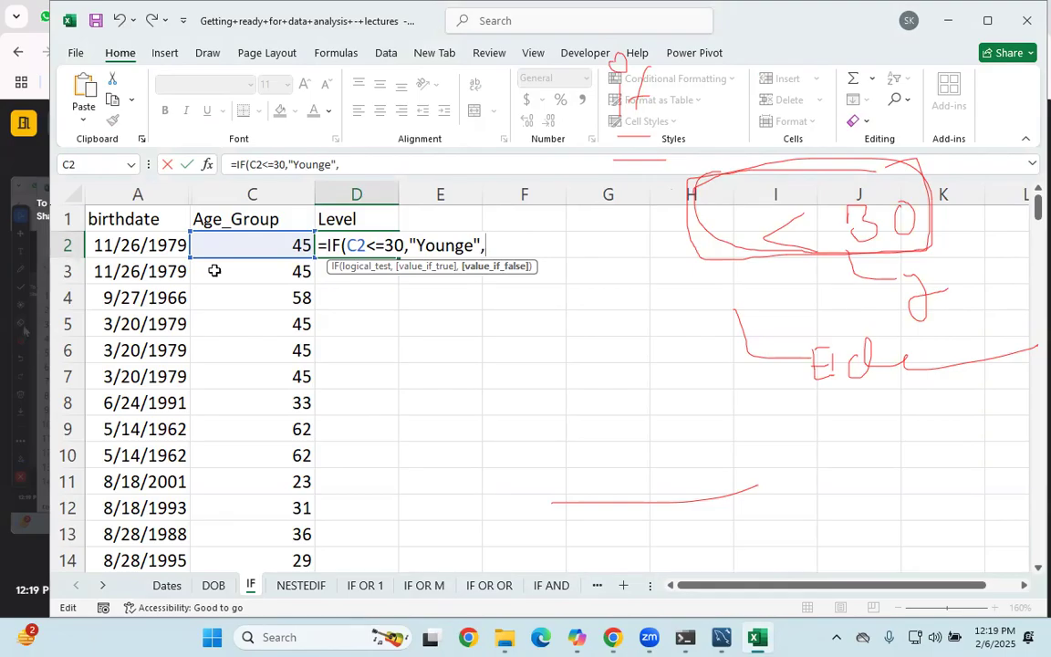
pyautogui.click(474, 245)
pyautogui.write('r')
# - Enter "Elder" as the value-if-false argument and close the D2 formula's parenthesis
pyautogui.moveTo(346, 245); pyautogui.dragTo(367, 245)
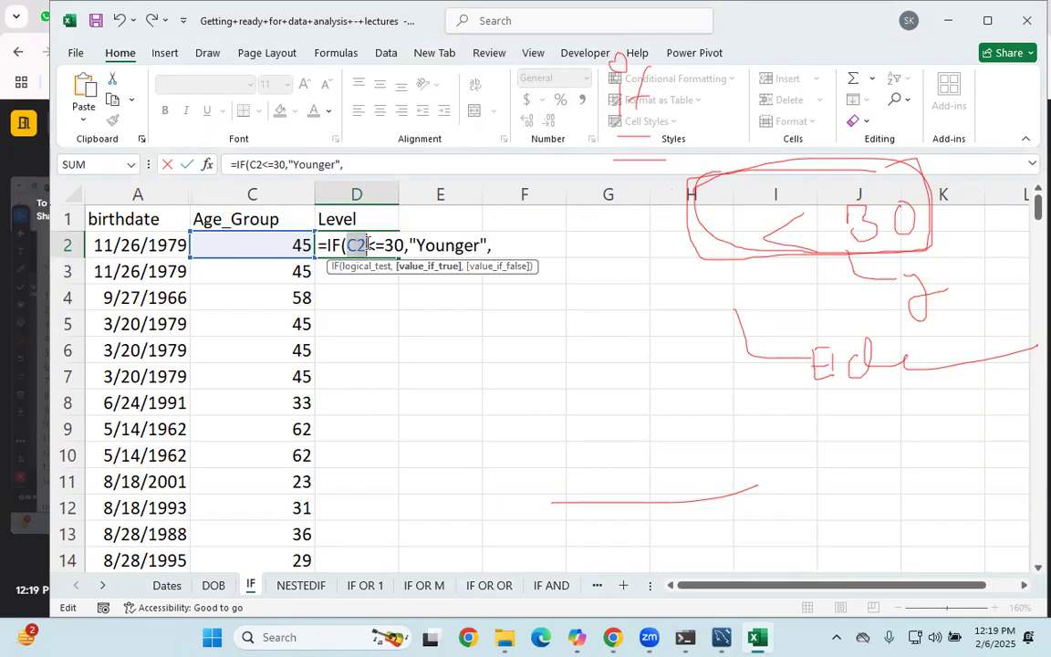
pyautogui.click(499, 243)
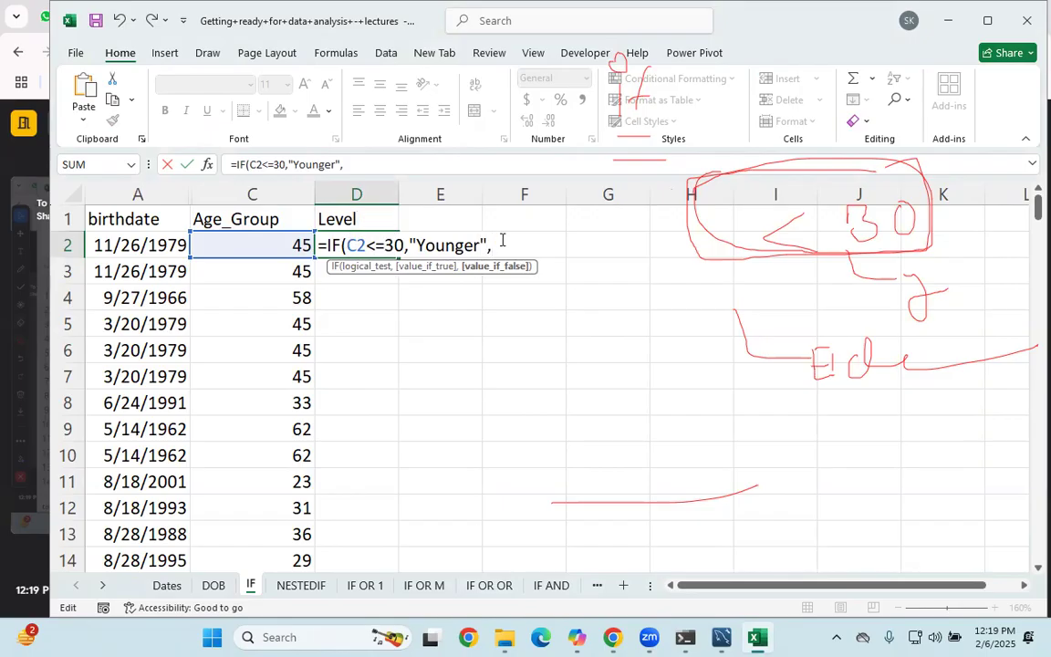
pyautogui.write('"Eldder"')
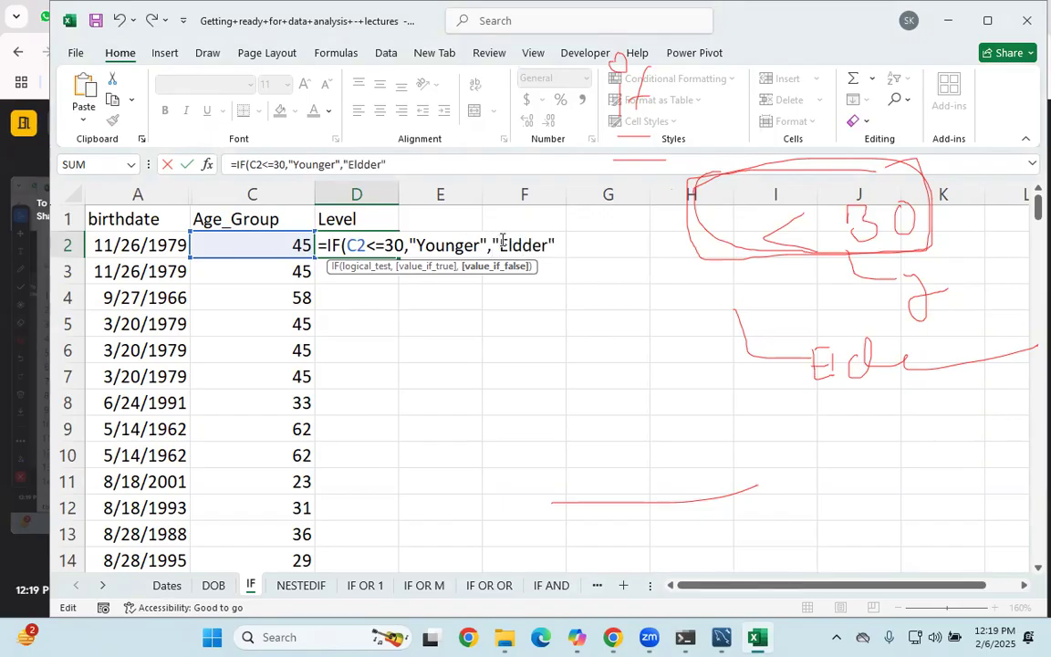
pyautogui.press('BackSpace')
pyautogui.press('BackSpace')
pyautogui.press('BackSpace')
pyautogui.press('BackSpace')
pyautogui.write('er"')
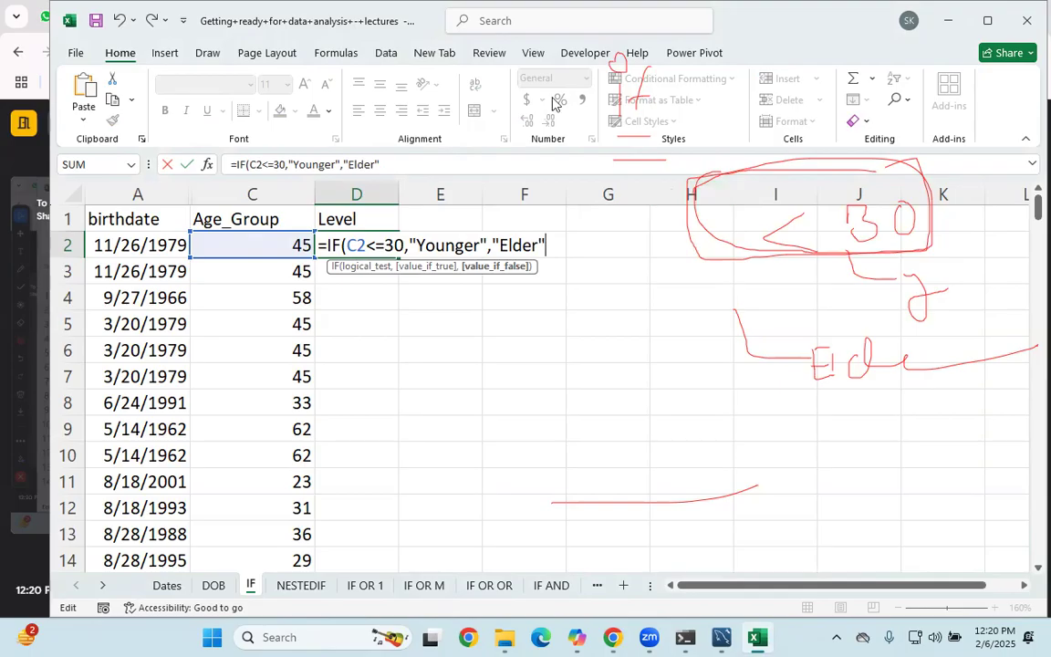
pyautogui.write(')')
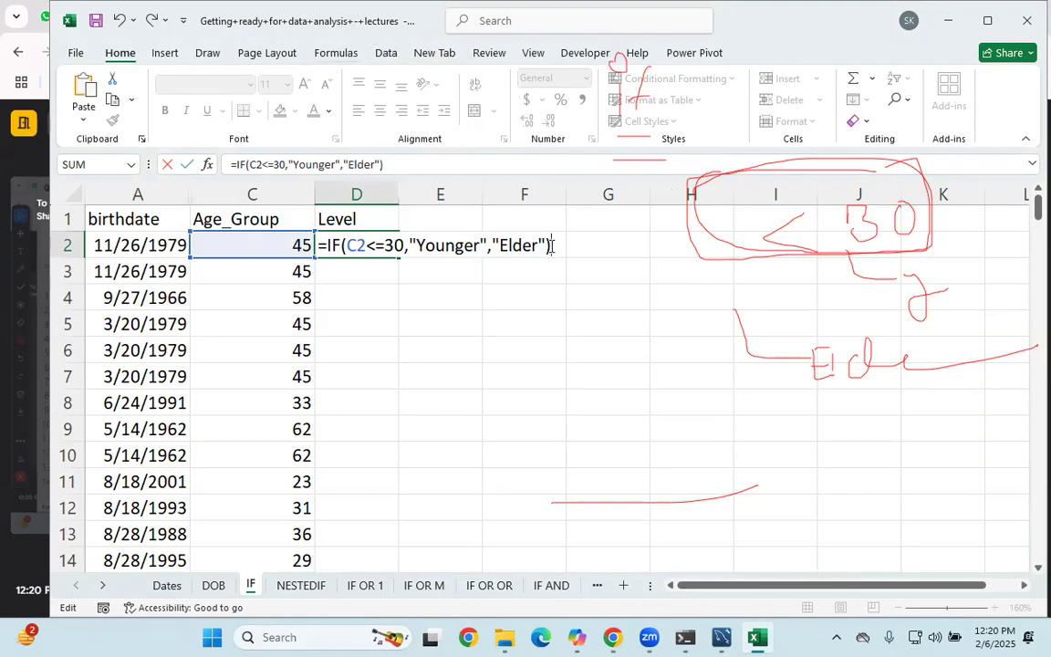
# - Review the arguments of the D2 formula, commit it and fill it down the Level column
pyautogui.keyDown('shift'); pyautogui.click(381, 241); pyautogui.keyUp('shift')
pyautogui.moveTo(381, 242); pyautogui.dragTo(333, 244)
pyautogui.click(410, 244)
pyautogui.moveTo(417, 242); pyautogui.dragTo(438, 239)
pyautogui.moveTo(346, 244); pyautogui.dragTo(395, 245)
pyautogui.moveTo(498, 244); pyautogui.dragTo(548, 245)
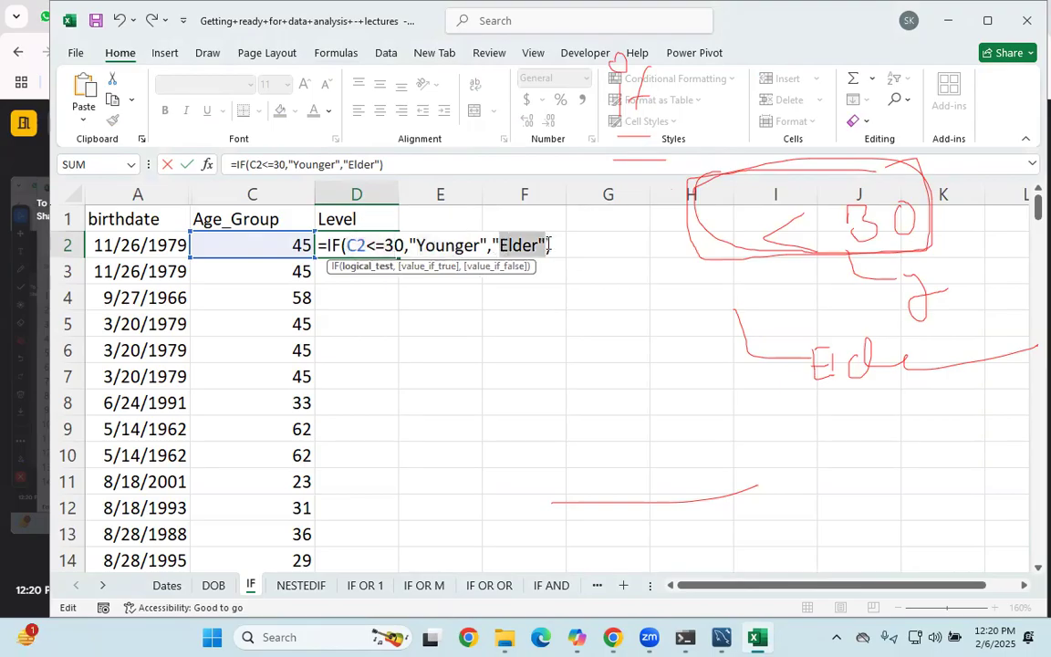
pyautogui.press('Right')
pyautogui.press('Return')
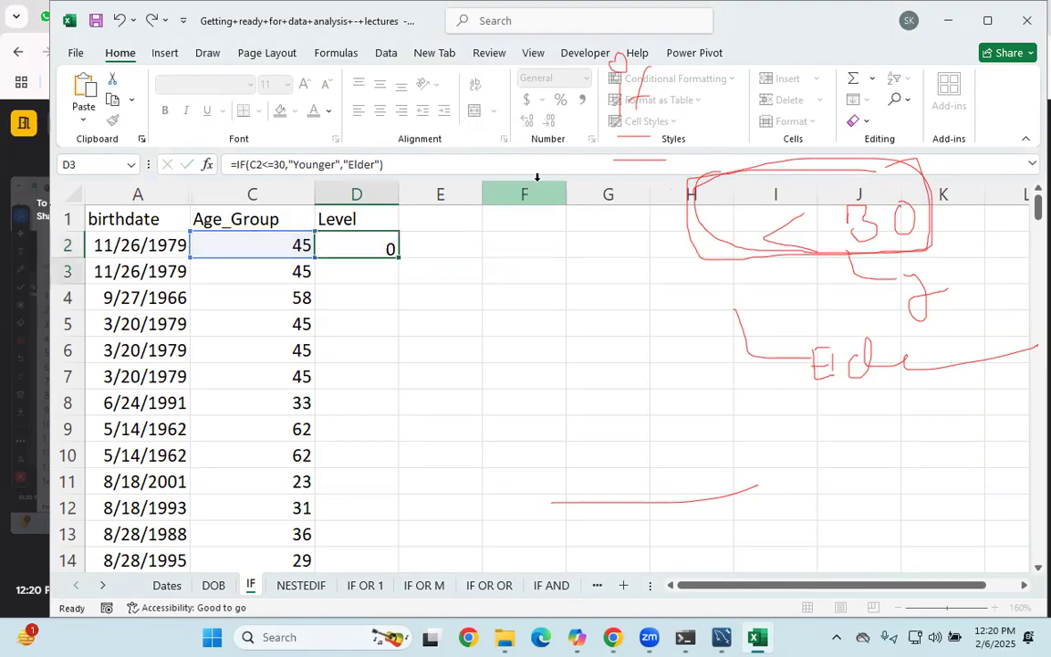
pyautogui.click(305, 244)
pyautogui.click(383, 250)
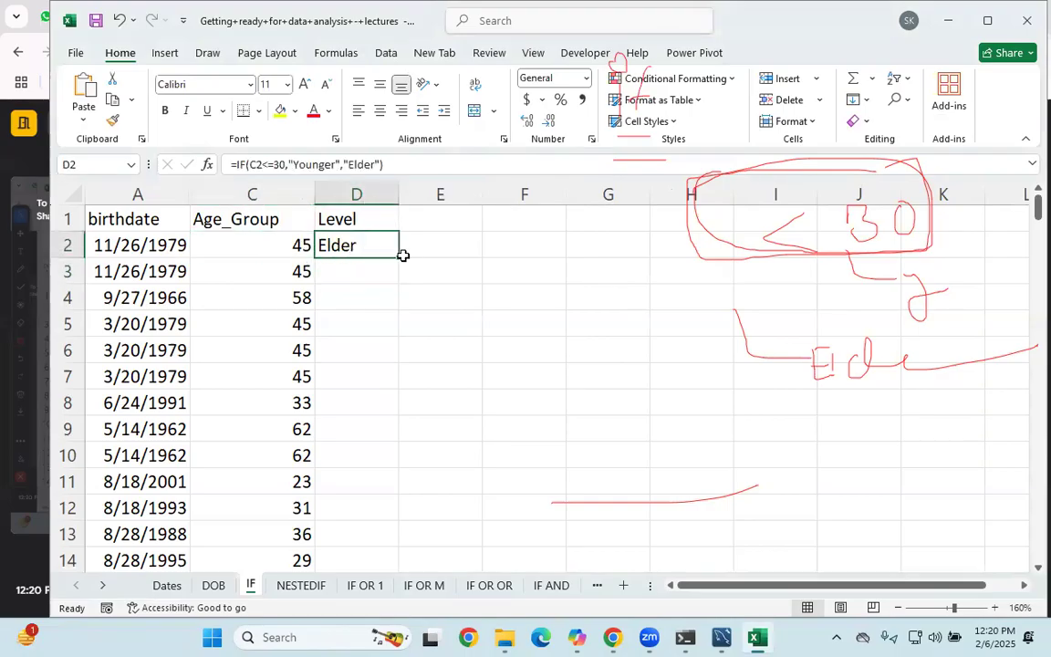
pyautogui.doubleClick(398, 257)
# - Check the filled Level results against the ages down the sheet and inspect the age formula in C2
pyautogui.click(375, 243)
pyautogui.click(356, 481)
pyautogui.click(254, 484)
pyautogui.click(348, 482)
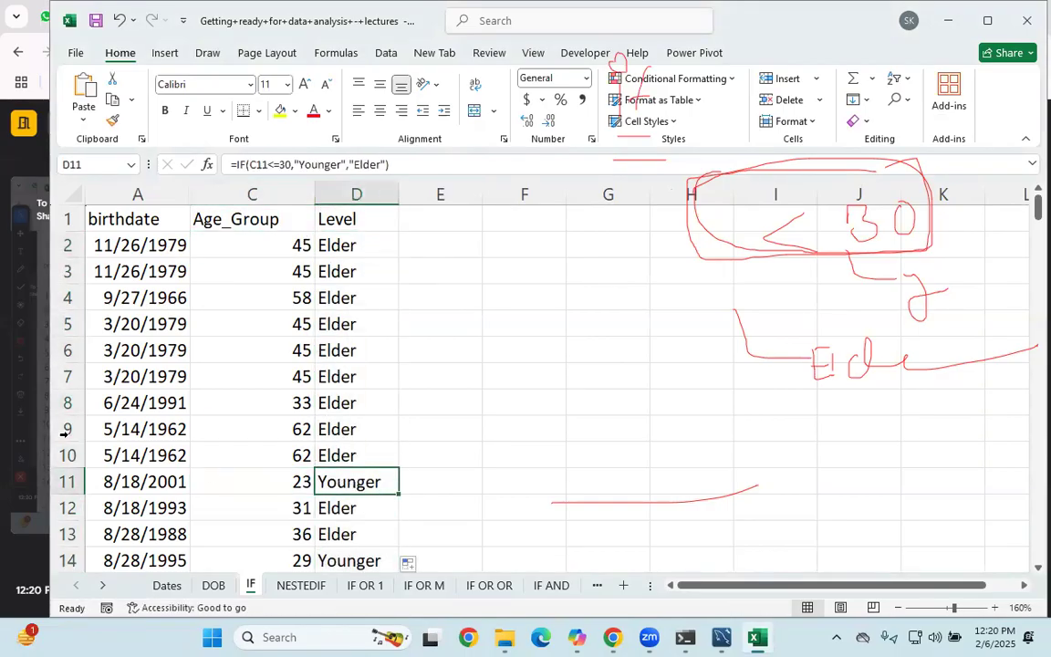
pyautogui.click(338, 248)
pyautogui.click(336, 208)
pyautogui.hotkey('ctrl', 'shift', 'Down')
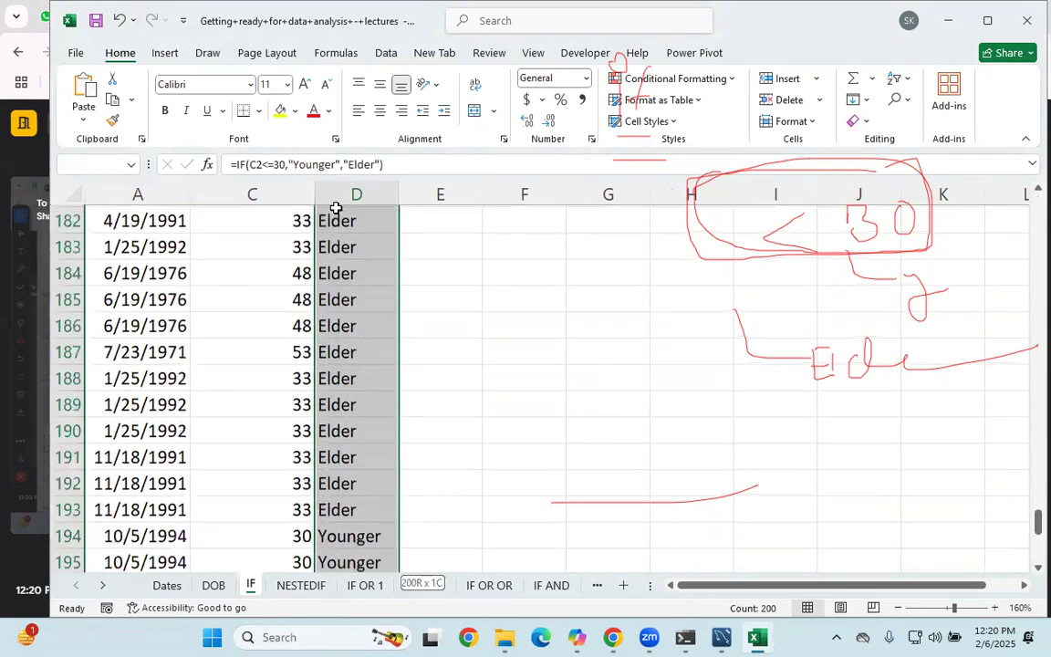
pyautogui.scroll(3, 349, 286)
pyautogui.click(349, 286)
pyautogui.scroll(4, 346, 279)
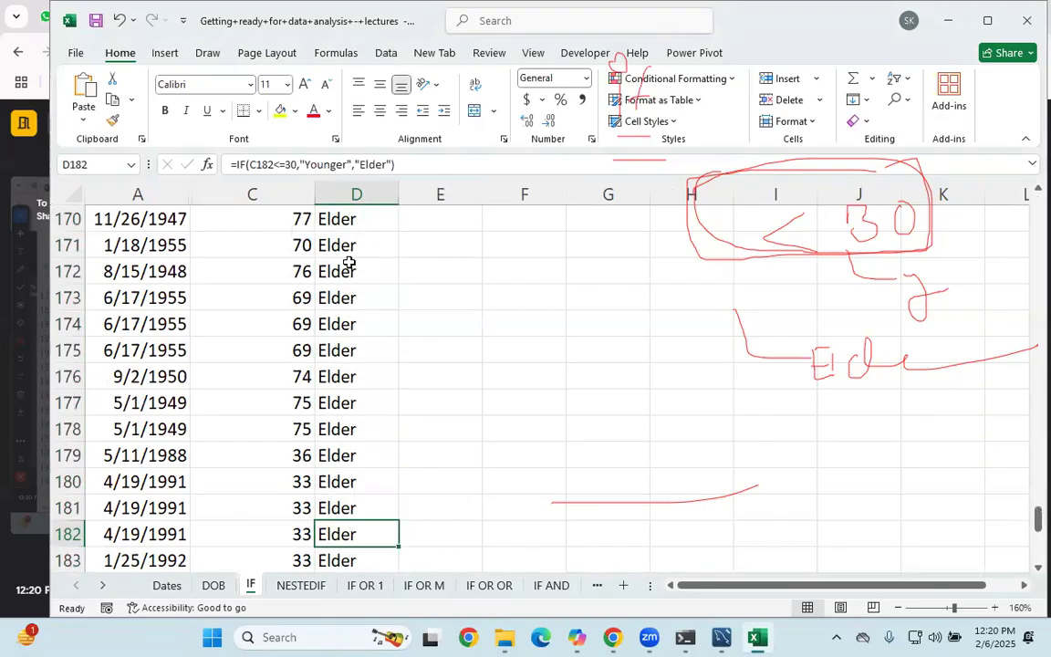
pyautogui.hotkey('ctrl', 'Up')
pyautogui.press('Down')
pyautogui.click(271, 250)
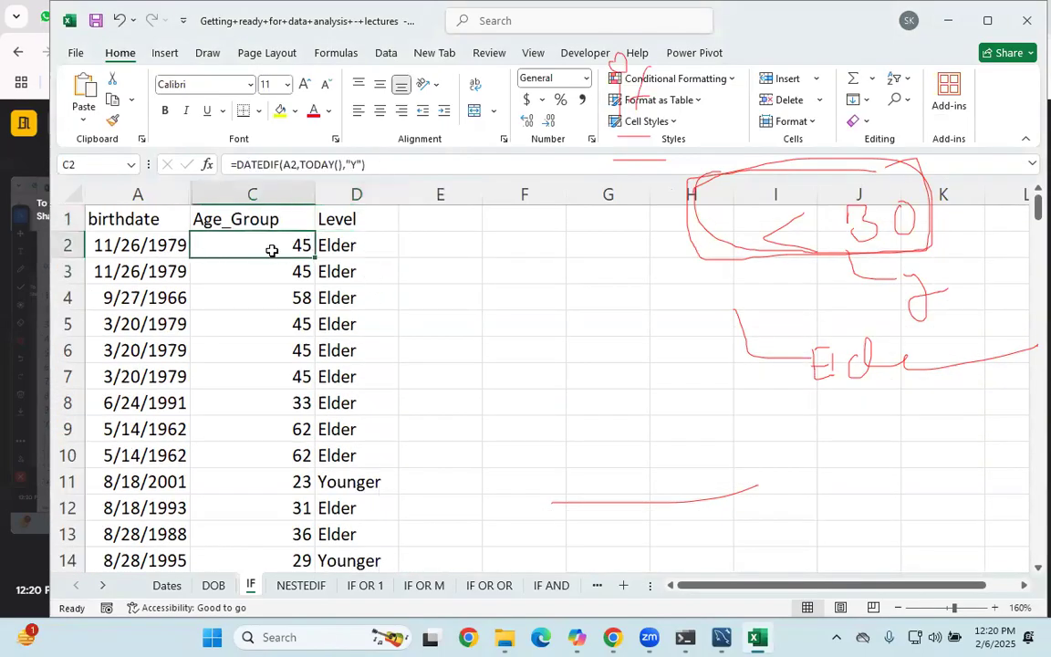
pyautogui.click(286, 165)
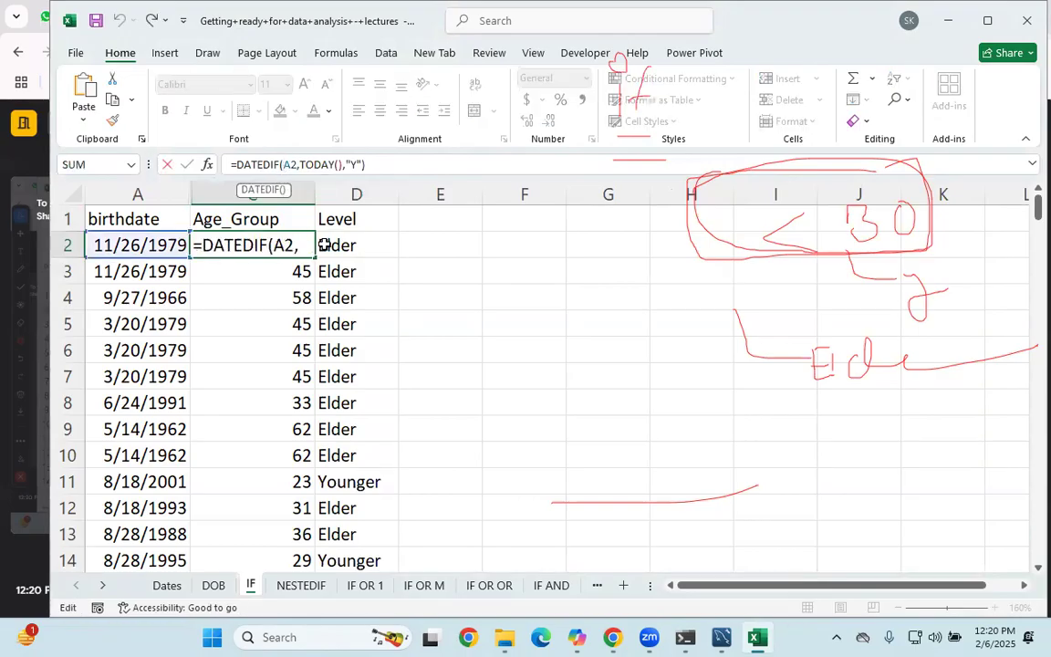
pyautogui.press('Return')
pyautogui.click(290, 246)
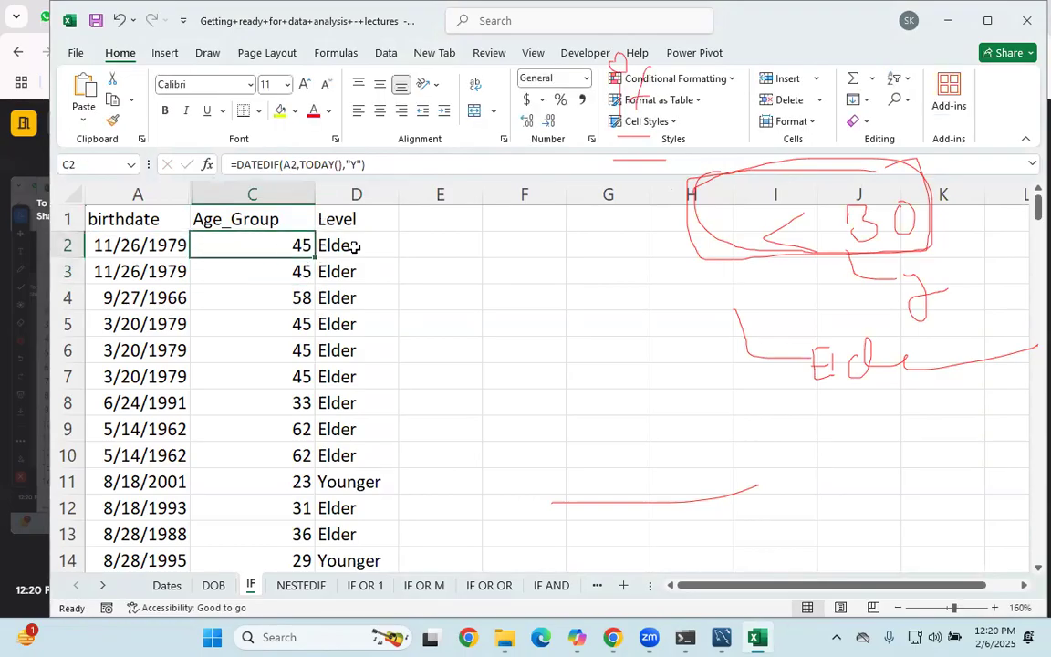
# - Clear all age formulas under the Age_Group header from C2 down
pyautogui.click(334, 247)
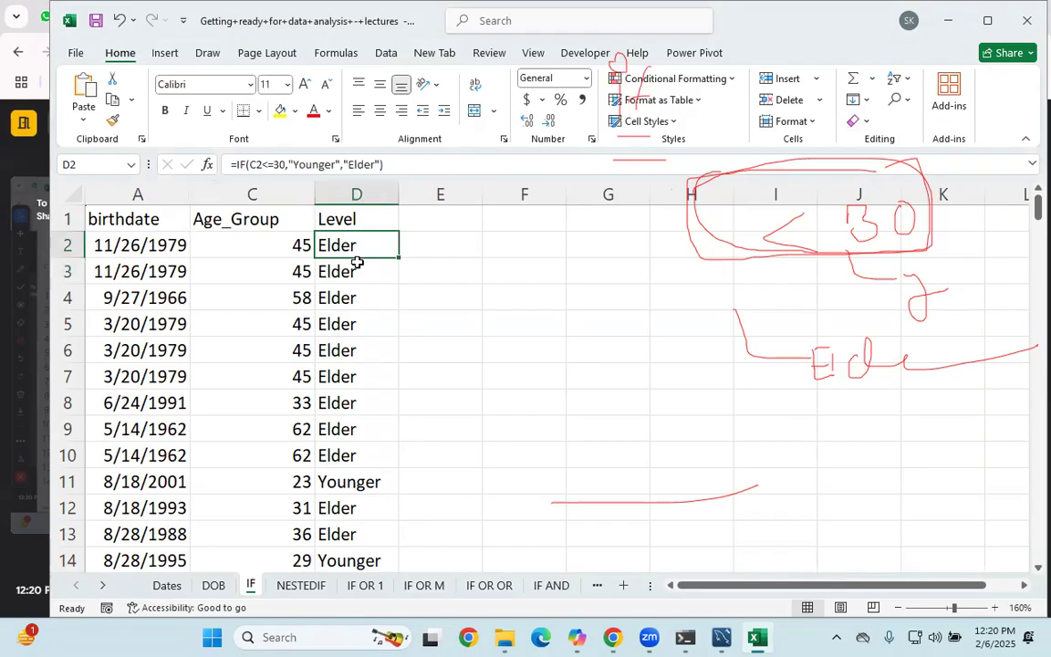
pyautogui.press('Left')
pyautogui.hotkey('ctrl', 'shift', 'Down')
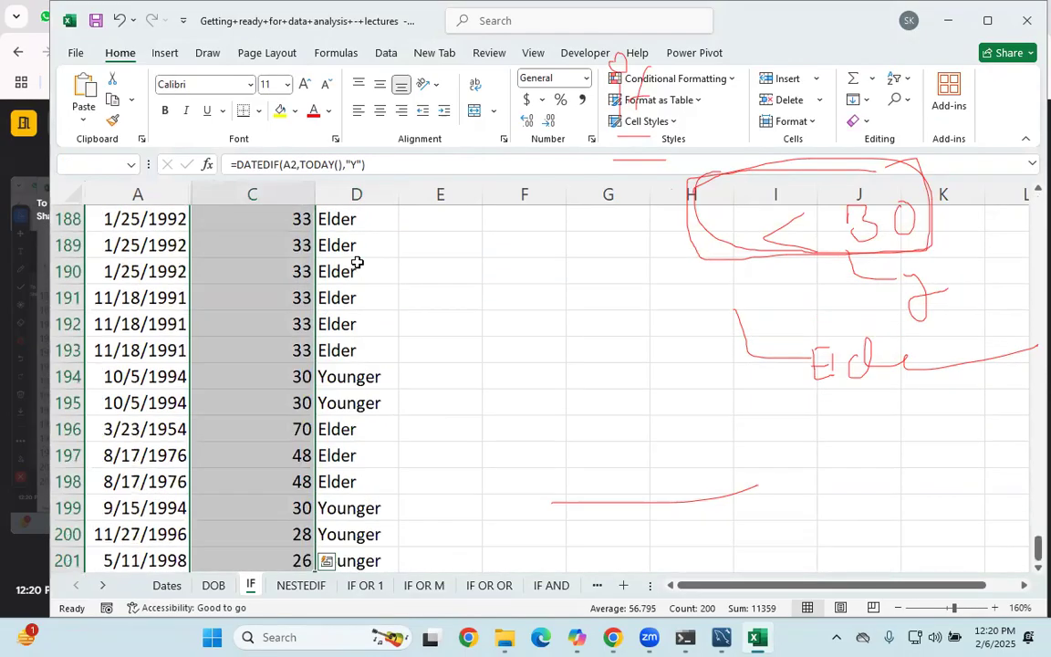
pyautogui.press('Delete')
pyautogui.hotkey('ctrl', 'BackSpace')
# - Clear all IF formulas under the Level header from D2 down
pyautogui.click(355, 271)
pyautogui.click(340, 237)
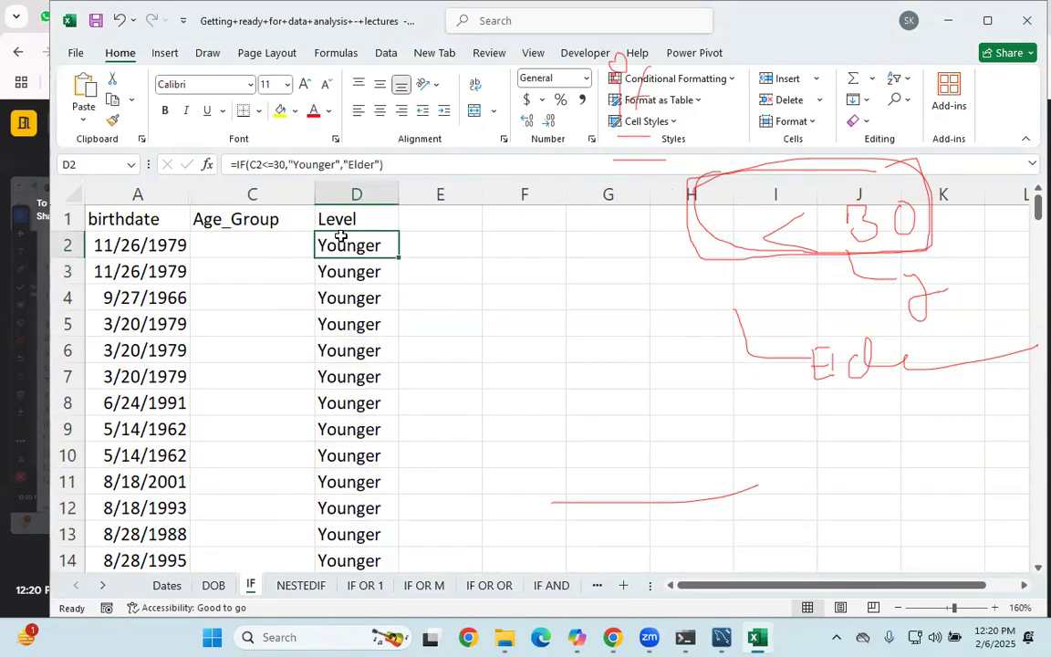
pyautogui.hotkey('ctrl', 'shift', 'Down')
pyautogui.press('Delete')
pyautogui.hotkey('ctrl', 'BackSpace')
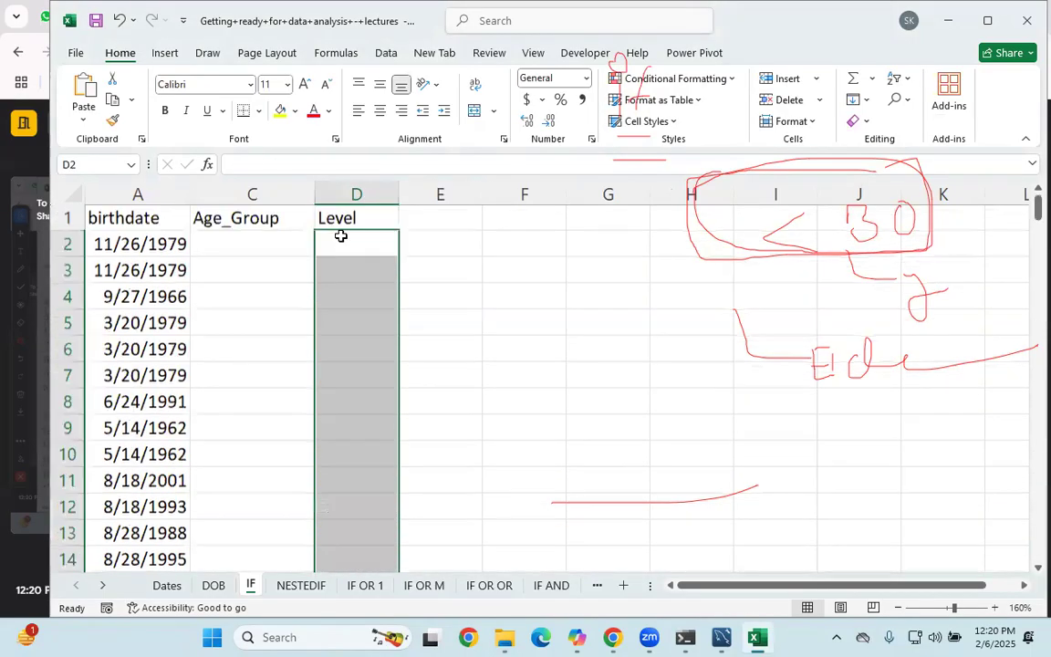
# - Start an IF formula in C2 whose logical test begins with the nested Datedif(A2,TODAY(),"y")
pyautogui.click(260, 243)
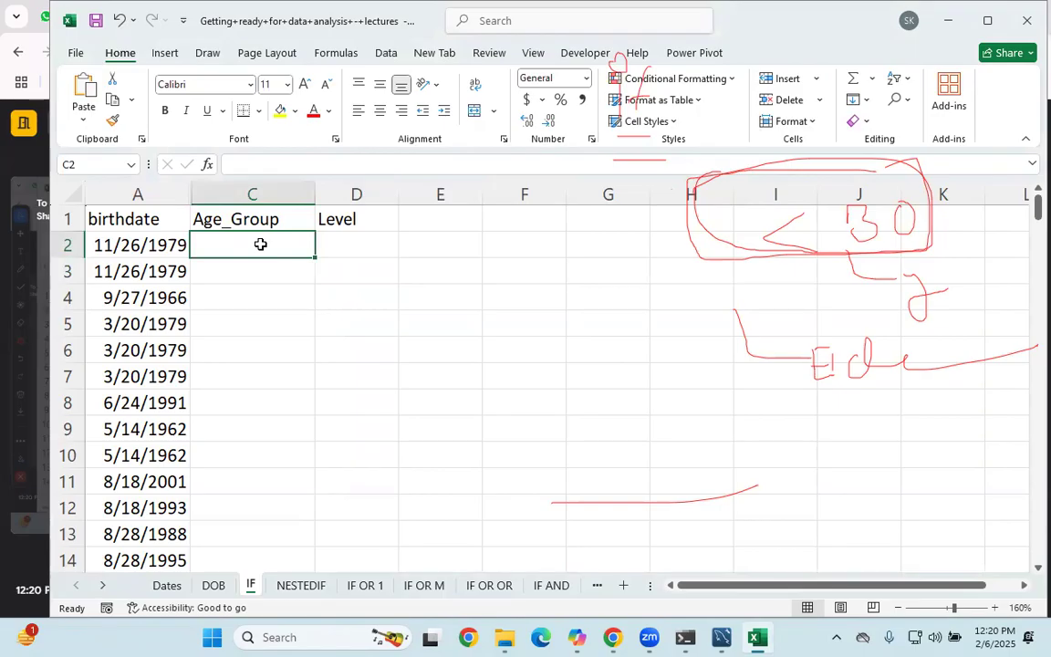
pyautogui.write('=if')
pyautogui.press('Tab')
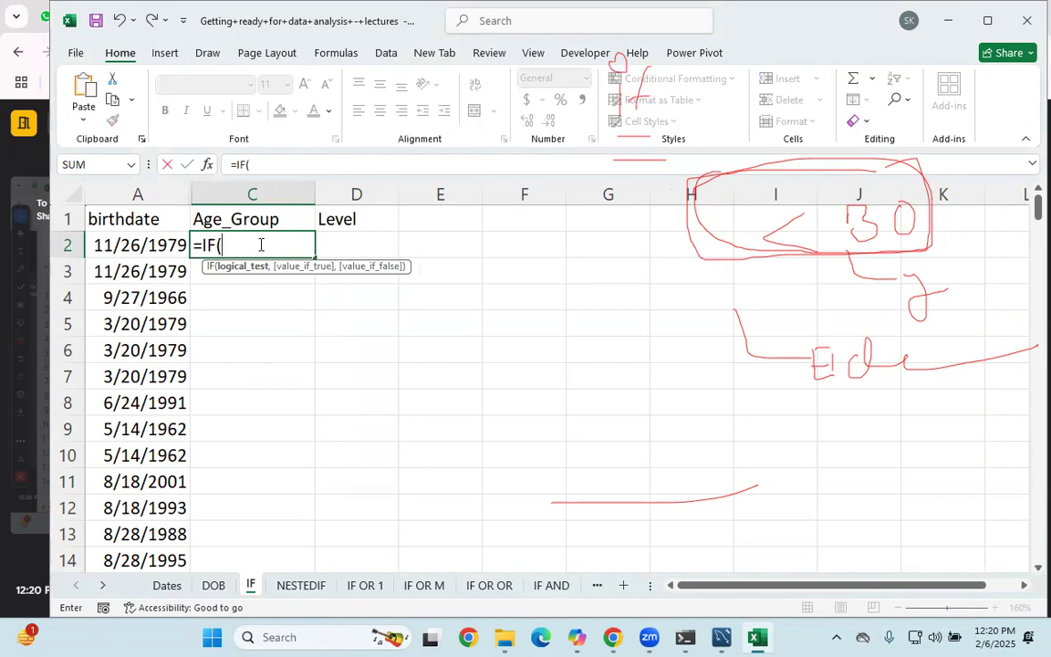
pyautogui.write('Datedif(')
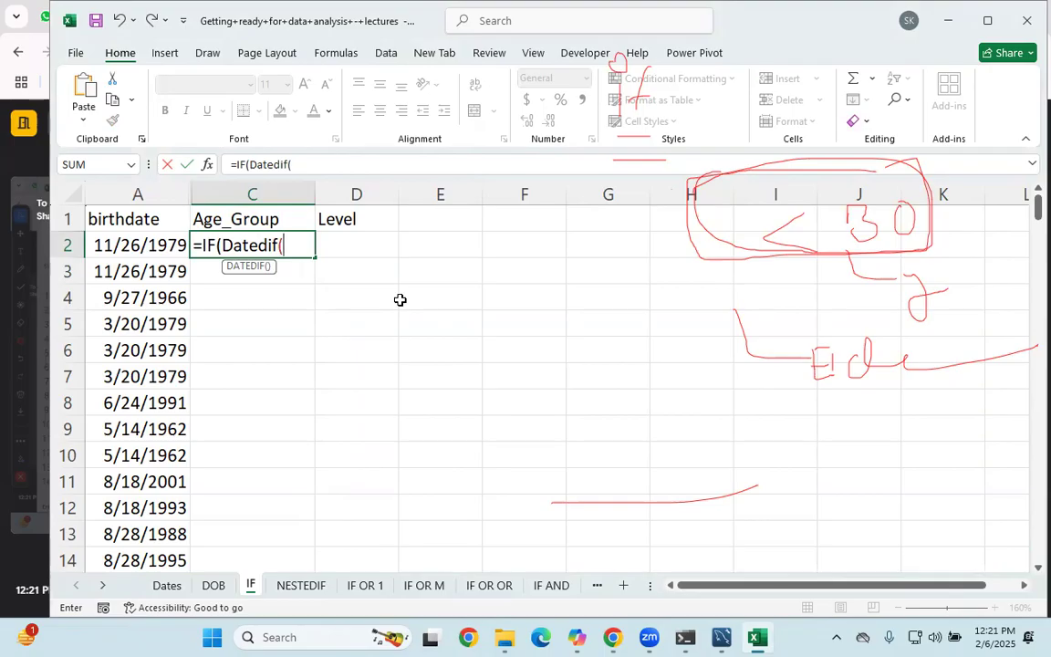
pyautogui.click(111, 245)
pyautogui.write(',toda')
pyautogui.press('Tab')
pyautogui.write('),"y")')
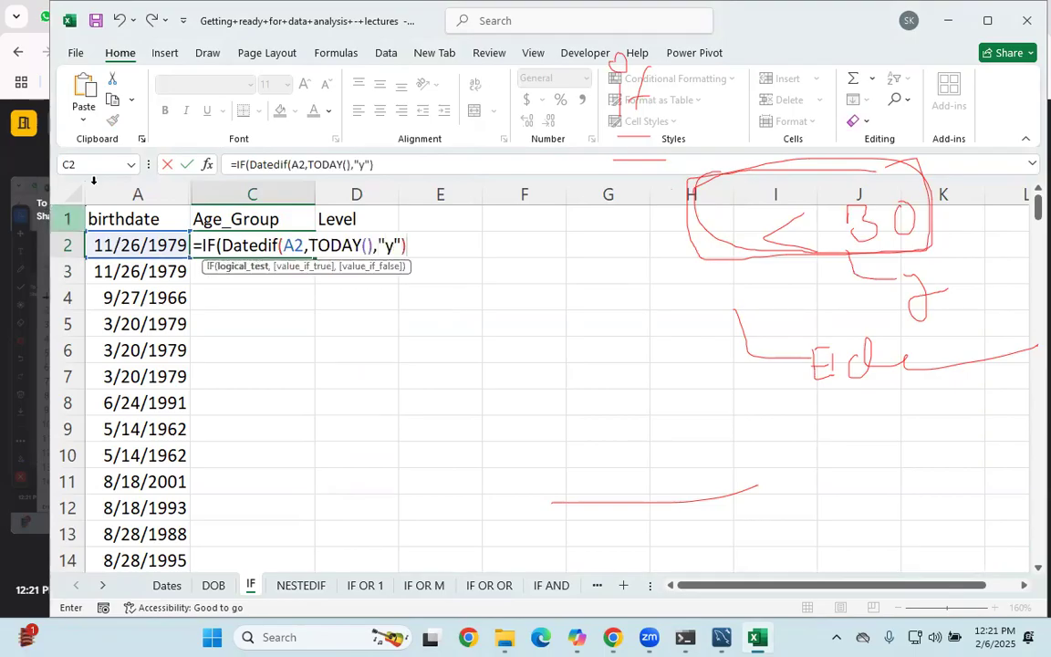
# - Complete the IF formula in C2 with the condition <=30, returning "Younger" if true and "Elder" if false
pyautogui.moveTo(412, 254); pyautogui.dragTo(219, 251)
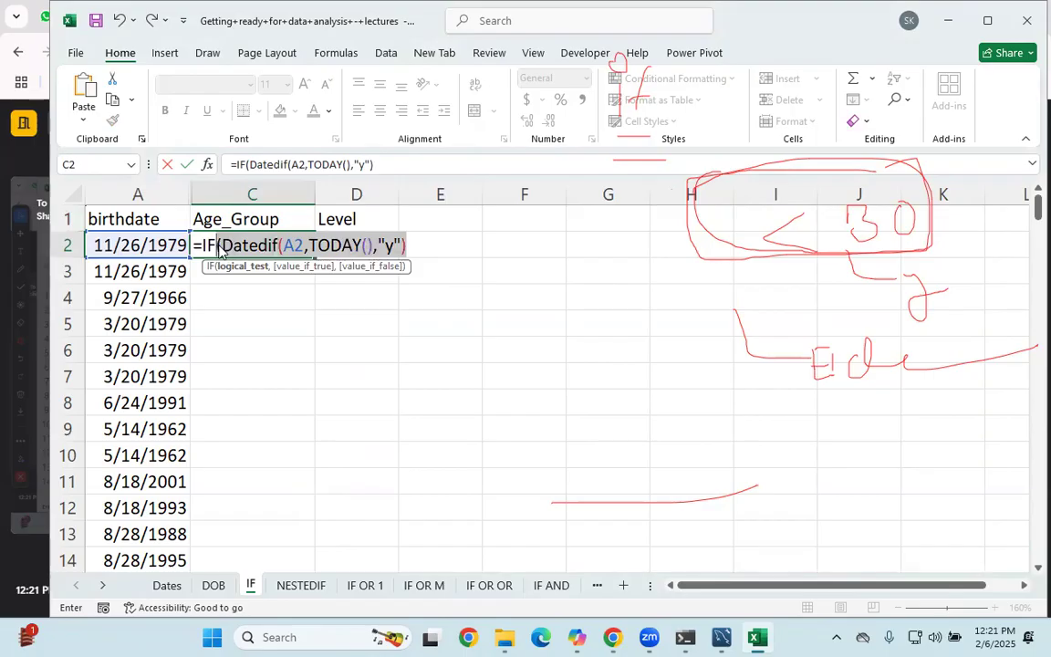
pyautogui.click(422, 241)
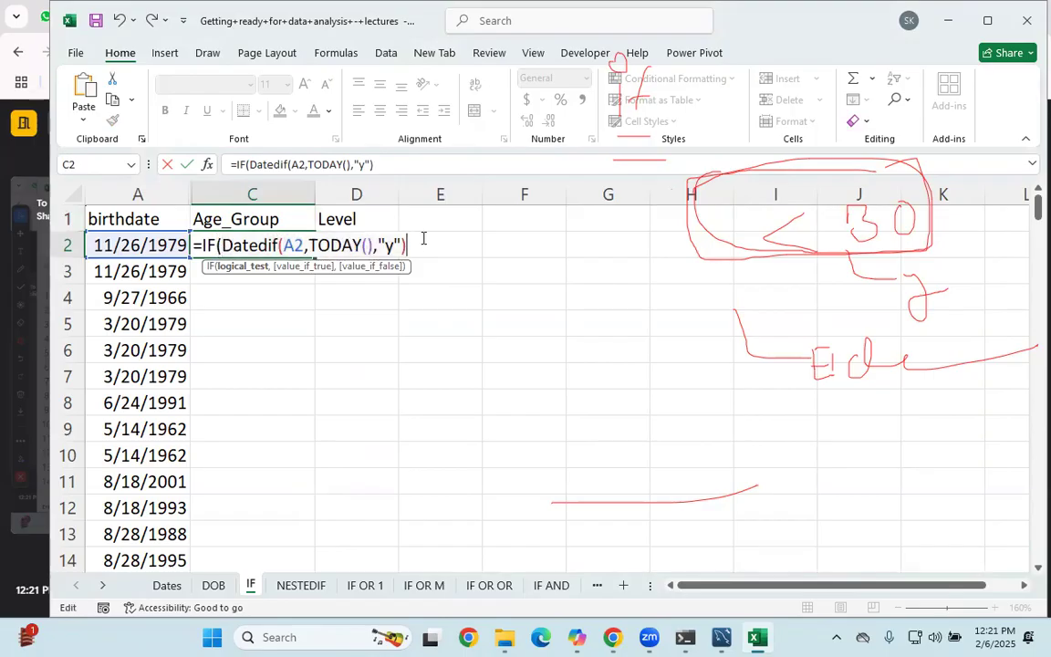
pyautogui.write('<=30,"You')
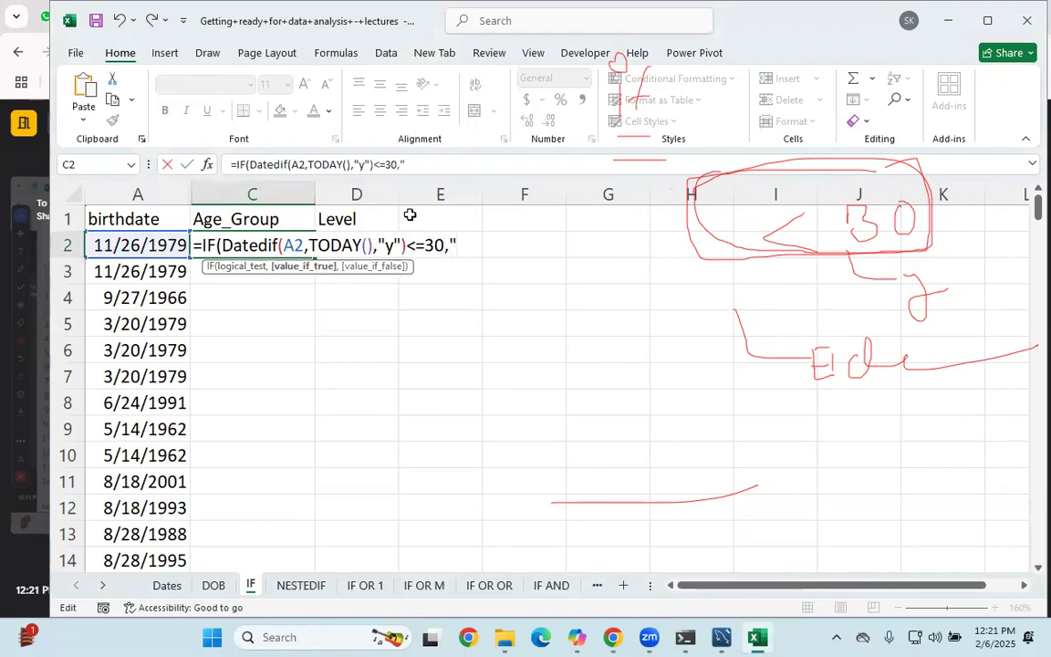
pyautogui.write('nger",')
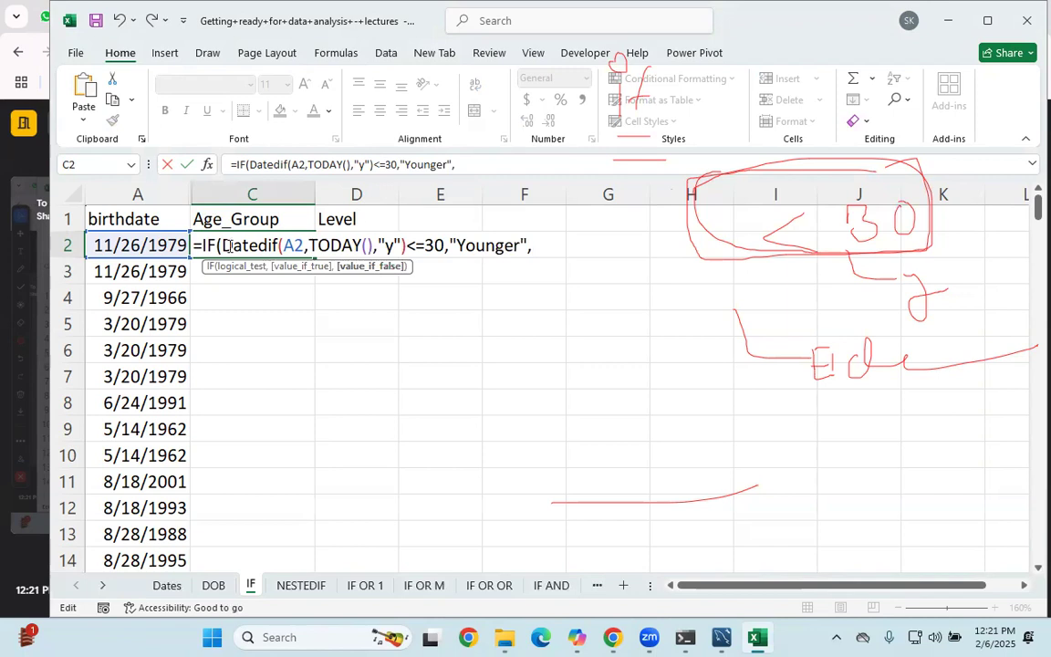
pyautogui.moveTo(221, 247); pyautogui.dragTo(437, 248)
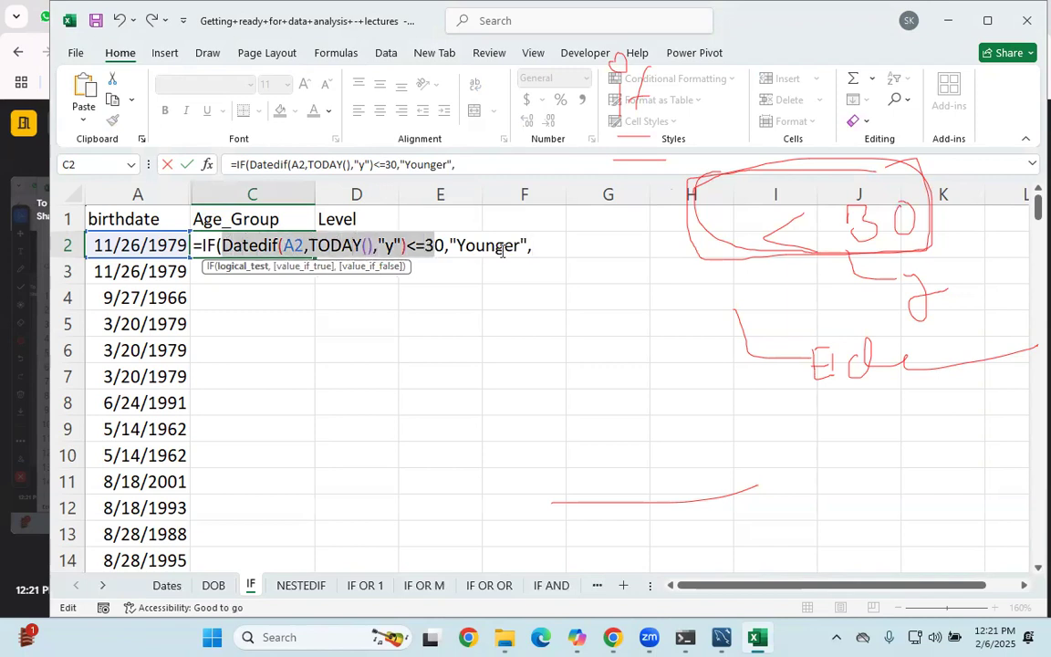
pyautogui.click(547, 247)
pyautogui.write('"')
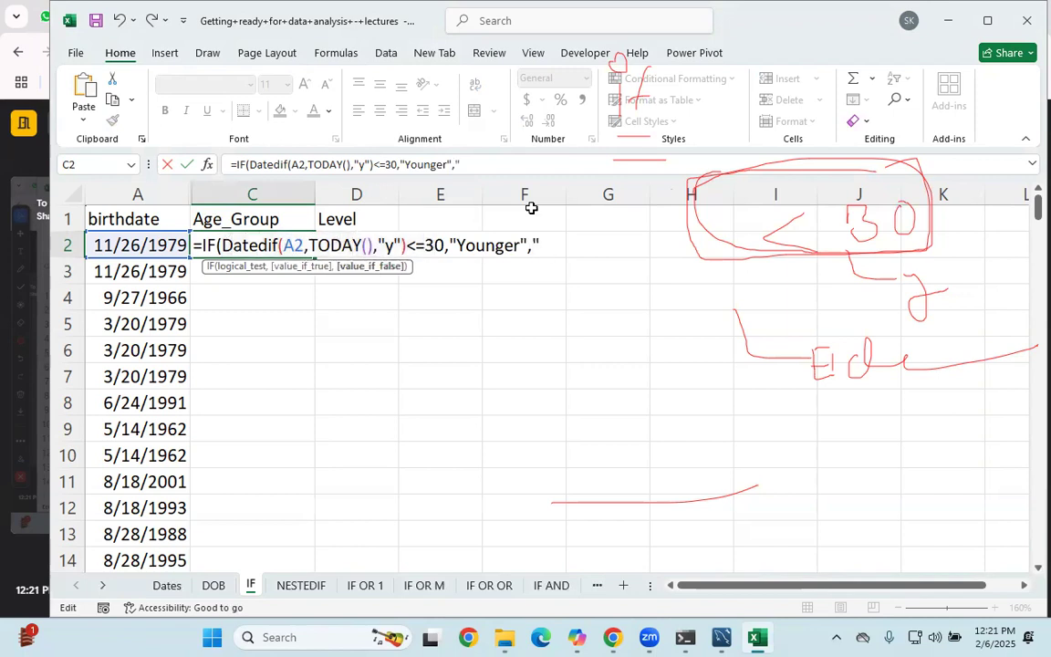
pyautogui.write('Elder")')
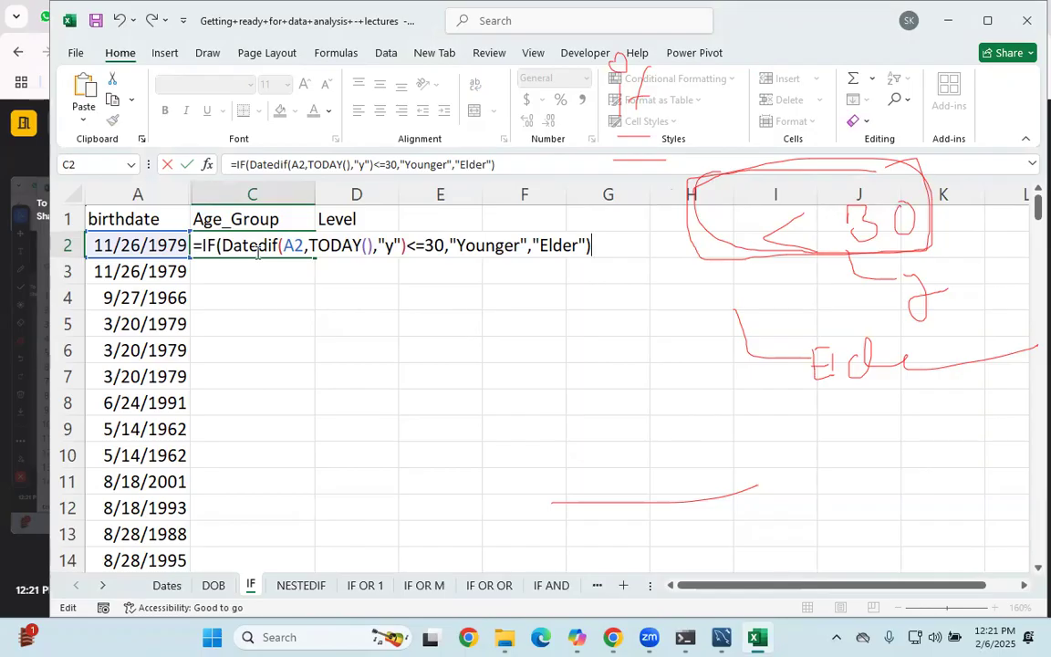
pyautogui.press('Return')
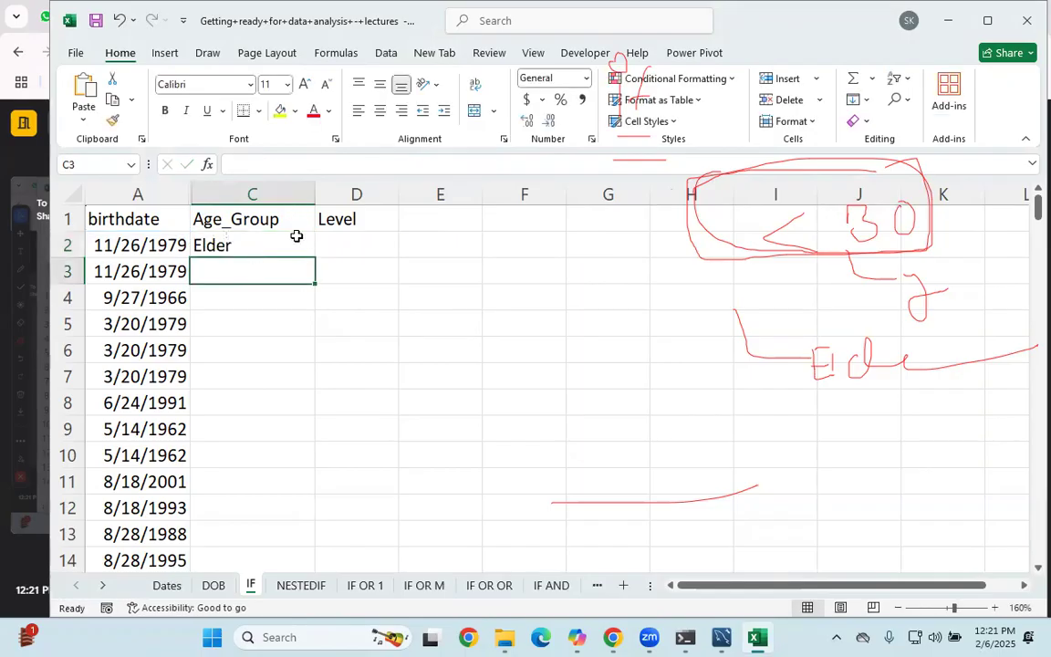
# - Fill the C2 formula down the Age_Group column and check the results against the birthdates through row 11
pyautogui.click(309, 254)
pyautogui.doubleClick(309, 255)
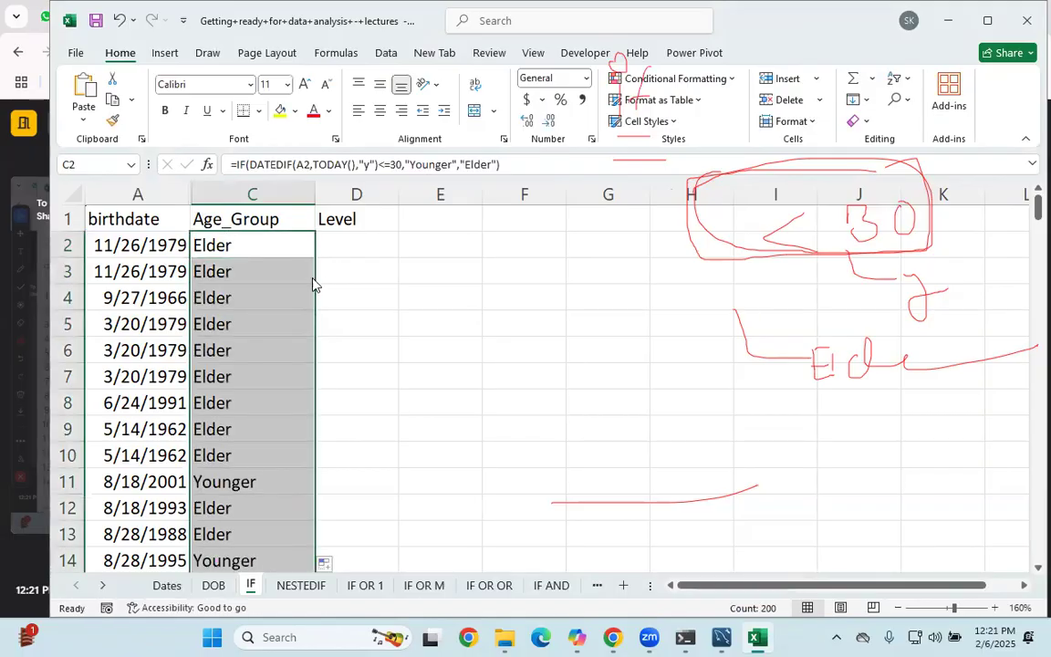
pyautogui.click(256, 329)
pyautogui.moveTo(241, 245); pyautogui.dragTo(226, 456)
pyautogui.click(136, 482)
pyautogui.click(258, 481)
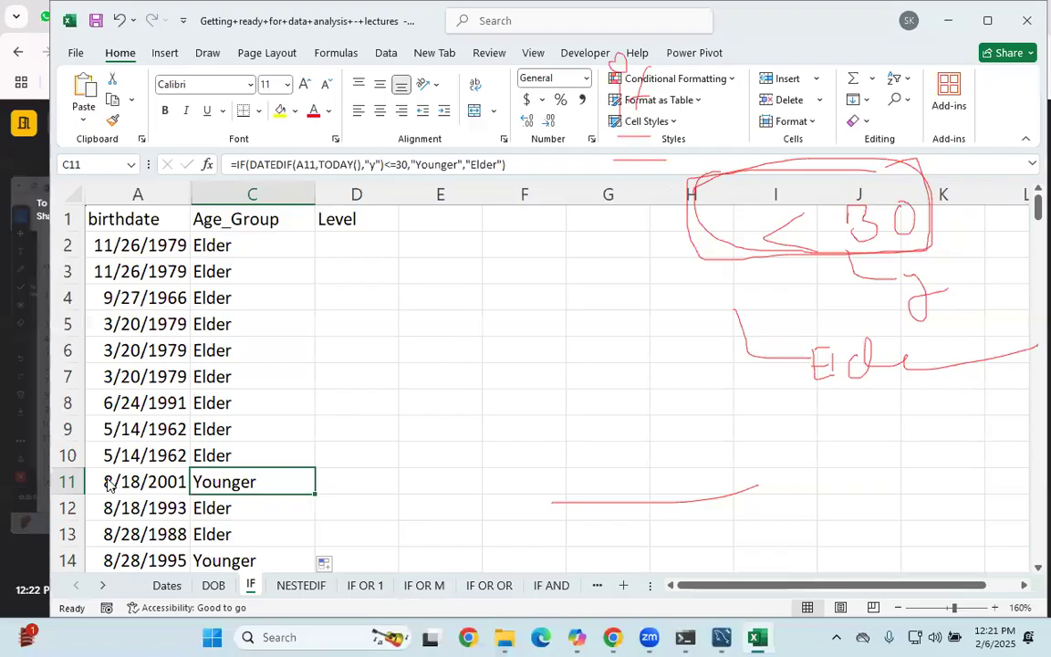
# - Clear the old annotations and handwrite three age rules beside the data: <=30, 30-50 and >50, each with its group
pyautogui.click(128, 415)
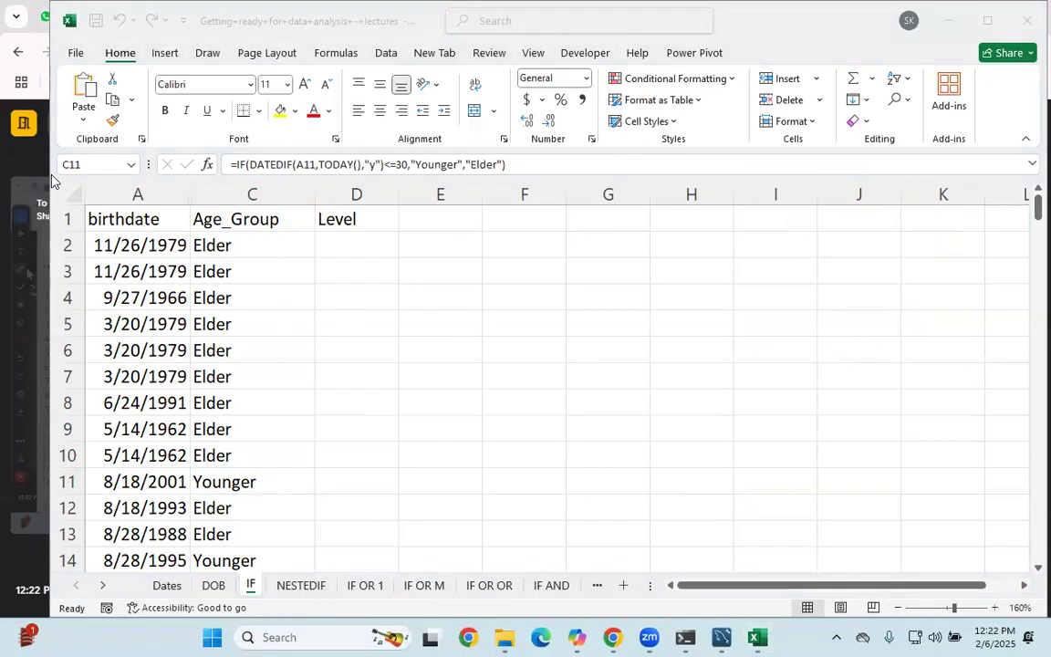
pyautogui.click(22, 174)
pyautogui.moveTo(733, 173)
pyautogui.mouseDown()
pyautogui.moveTo(702, 198)
pyautogui.moveTo(722, 220)
pyautogui.mouseUp()
pyautogui.moveTo(776, 178)
pyautogui.mouseDown()
pyautogui.moveTo(791, 203)
pyautogui.moveTo(804, 164)
pyautogui.moveTo(826, 187)
pyautogui.moveTo(691, 241)
pyautogui.moveTo(672, 239)
pyautogui.moveTo(680, 263)
pyautogui.moveTo(789, 259)
pyautogui.moveTo(730, 301)
pyautogui.moveTo(714, 372)
pyautogui.moveTo(754, 350)
pyautogui.moveTo(824, 351)
pyautogui.moveTo(854, 361)
pyautogui.moveTo(839, 380)
pyautogui.mouseUp()
pyautogui.moveTo(846, 337)
pyautogui.mouseDown()
pyautogui.moveTo(865, 336)
pyautogui.moveTo(883, 361)
pyautogui.moveTo(896, 343)
pyautogui.mouseUp()
pyautogui.moveTo(669, 409)
pyautogui.mouseDown()
pyautogui.moveTo(767, 436)
pyautogui.moveTo(774, 415)
pyautogui.moveTo(798, 420)
pyautogui.moveTo(829, 402)
pyautogui.moveTo(889, 427)
pyautogui.mouseUp()
pyautogui.moveTo(740, 476); pyautogui.dragTo(749, 516)
pyautogui.moveTo(819, 477)
pyautogui.mouseDown()
pyautogui.moveTo(796, 507)
pyautogui.moveTo(832, 479)
pyautogui.mouseUp()
pyautogui.moveTo(725, 535)
pyautogui.mouseDown()
pyautogui.moveTo(730, 559)
pyautogui.moveTo(808, 551)
pyautogui.mouseUp()
# - Draw a large bracket around the three handwritten rules and box the <=30 rule
pyautogui.moveTo(588, 148)
pyautogui.mouseDown()
pyautogui.moveTo(602, 558)
pyautogui.moveTo(703, 565)
pyautogui.mouseUp()
pyautogui.moveTo(604, 134); pyautogui.dragTo(657, 142)
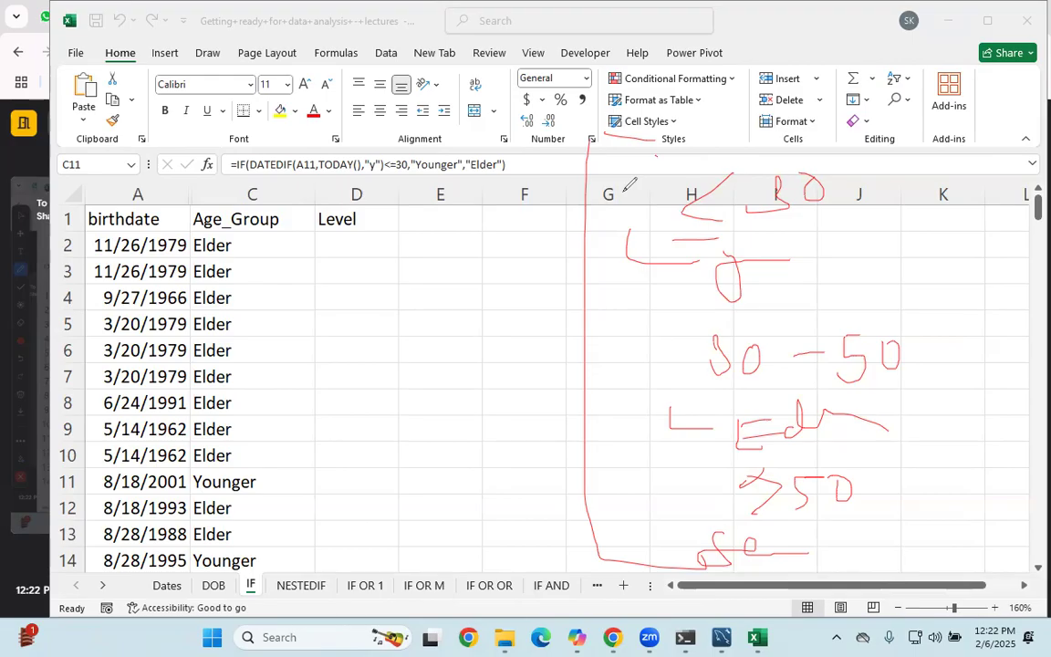
pyautogui.moveTo(768, 134); pyautogui.dragTo(737, 130)
pyautogui.moveTo(584, 148)
pyautogui.mouseDown()
pyautogui.moveTo(678, 258)
pyautogui.moveTo(825, 250)
pyautogui.moveTo(832, 150)
pyautogui.moveTo(602, 135)
pyautogui.mouseUp()
# - Underline the first group, write "if" before the boxed 30-50 rule, and draw curves linking the rules
pyautogui.moveTo(686, 305); pyautogui.dragTo(769, 307)
pyautogui.moveTo(632, 351); pyautogui.dragTo(629, 374)
pyautogui.moveTo(632, 329); pyautogui.dragTo(634, 335)
pyautogui.moveTo(625, 327)
pyautogui.mouseDown()
pyautogui.moveTo(651, 372)
pyautogui.moveTo(674, 357)
pyautogui.mouseUp()
pyautogui.click(690, 366)
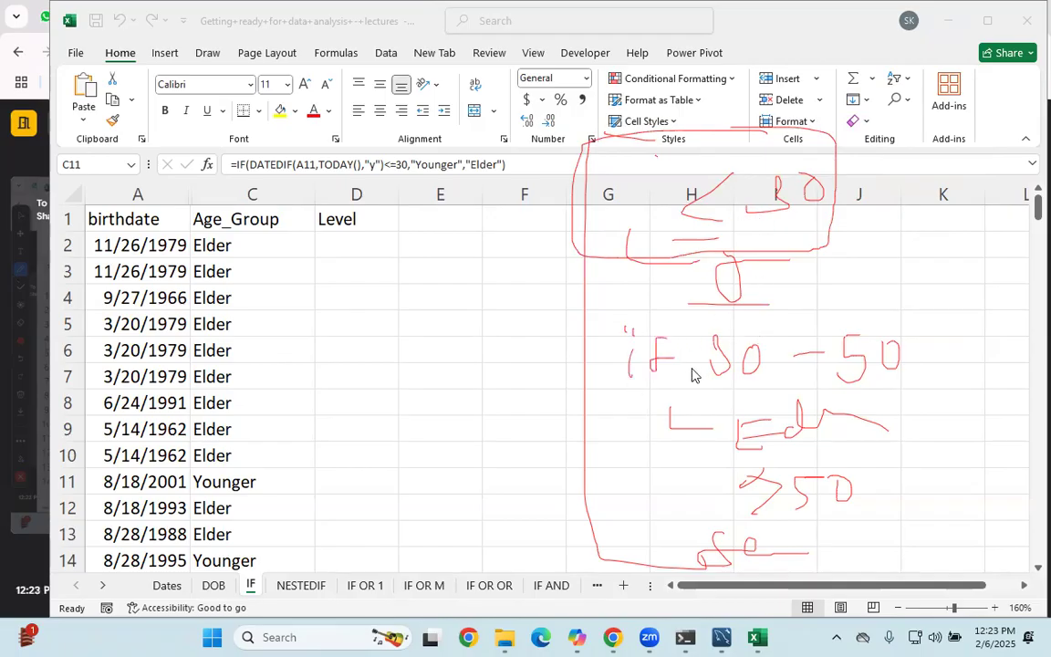
pyautogui.moveTo(707, 310)
pyautogui.mouseDown()
pyautogui.moveTo(692, 398)
pyautogui.moveTo(891, 398)
pyautogui.moveTo(909, 313)
pyautogui.mouseUp()
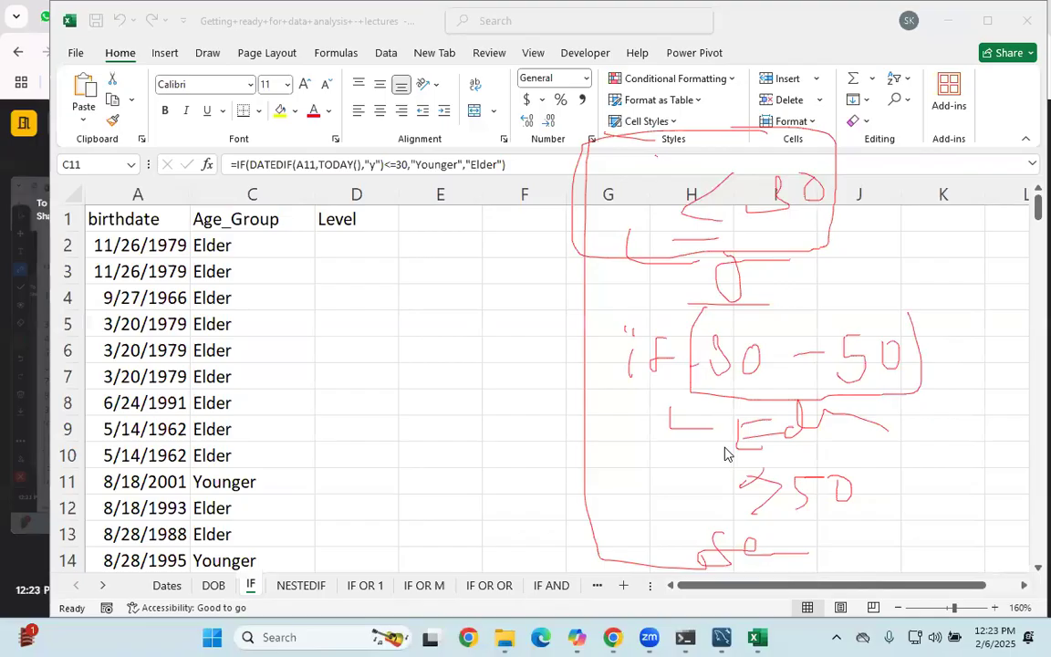
pyautogui.moveTo(650, 381)
pyautogui.mouseDown()
pyautogui.moveTo(591, 476)
pyautogui.moveTo(672, 526)
pyautogui.mouseUp()
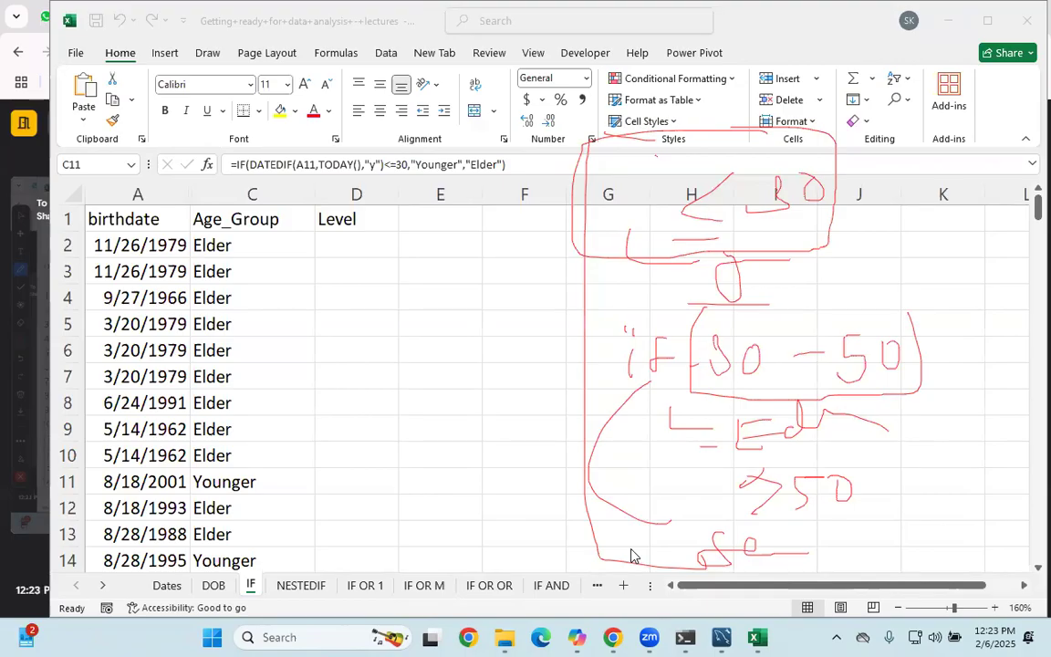
pyautogui.moveTo(589, 146)
pyautogui.mouseDown()
pyautogui.moveTo(559, 297)
pyautogui.moveTo(591, 544)
pyautogui.mouseUp()
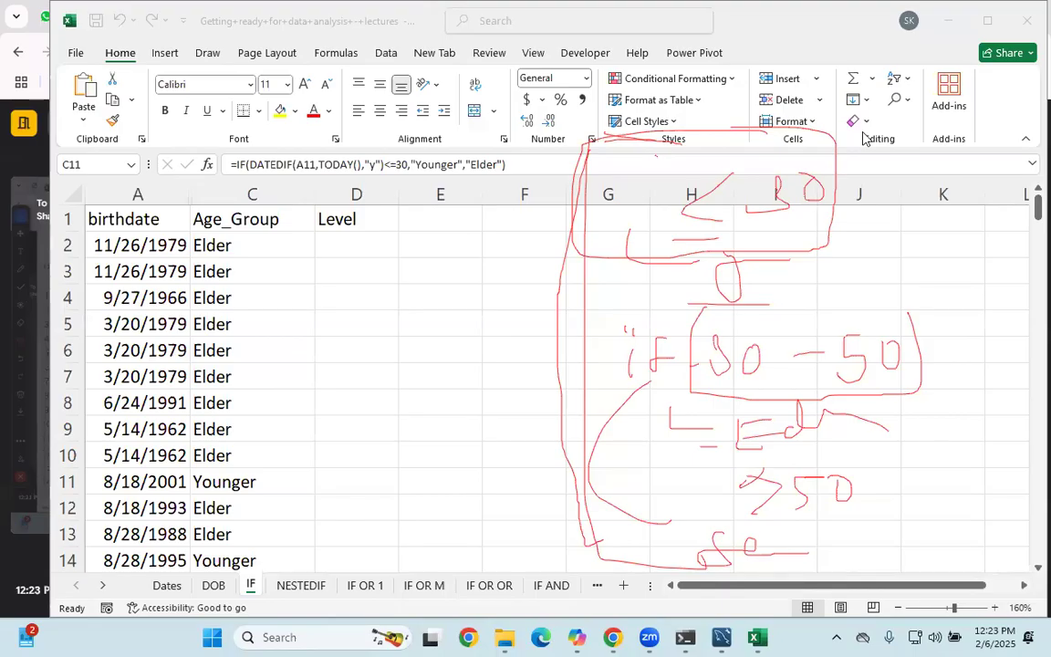
# - Extend the handwritten >50 rule and circle and lengthen the group abbreviation beneath it
pyautogui.moveTo(867, 493)
pyautogui.mouseDown()
pyautogui.moveTo(927, 504)
pyautogui.moveTo(934, 493)
pyautogui.mouseUp()
pyautogui.moveTo(685, 533); pyautogui.dragTo(682, 557)
pyautogui.moveTo(749, 544); pyautogui.dragTo(746, 551)
pyautogui.moveTo(821, 543); pyautogui.dragTo(907, 552)
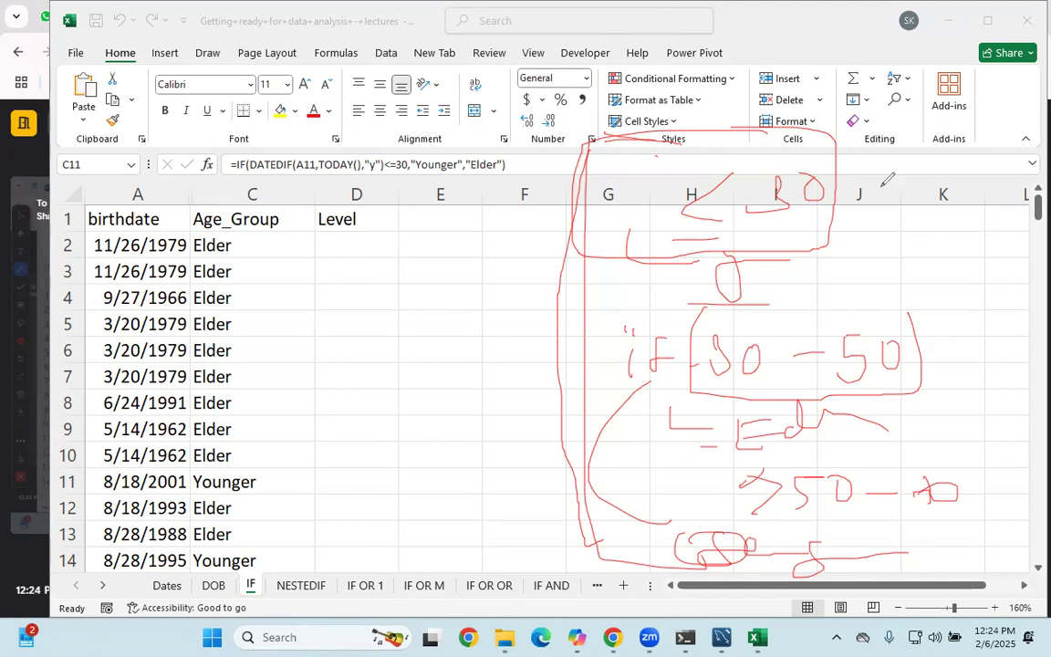
# - Circle the <=30 condition, brace the two remaining rules, and mark the 30-50 and >50 rules with lines
pyautogui.moveTo(812, 211); pyautogui.dragTo(721, 264)
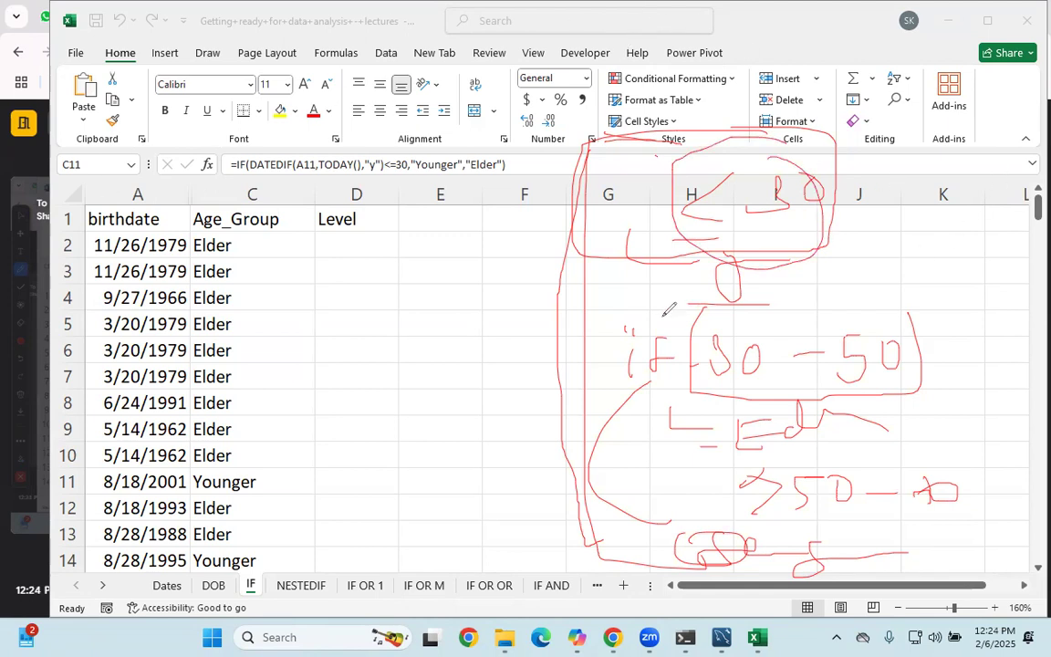
pyautogui.moveTo(559, 343)
pyautogui.mouseDown()
pyautogui.moveTo(513, 458)
pyautogui.moveTo(527, 588)
pyautogui.mouseUp()
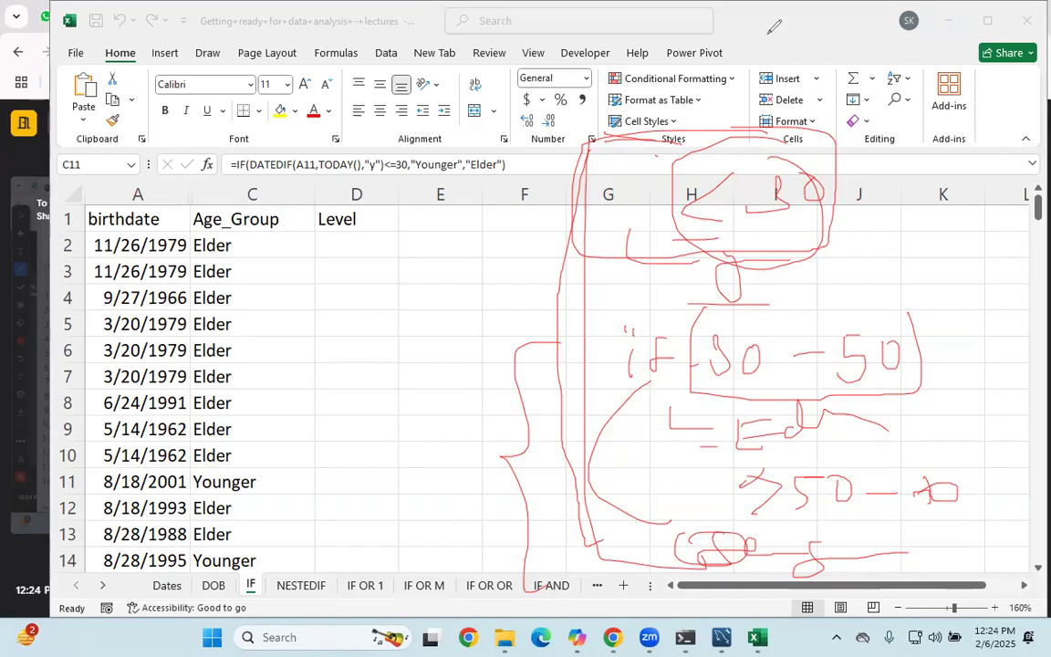
pyautogui.moveTo(623, 218); pyautogui.dragTo(639, 216)
pyautogui.moveTo(598, 384)
pyautogui.mouseDown()
pyautogui.moveTo(630, 372)
pyautogui.moveTo(621, 383)
pyautogui.mouseUp()
pyautogui.moveTo(681, 455); pyautogui.dragTo(853, 453)
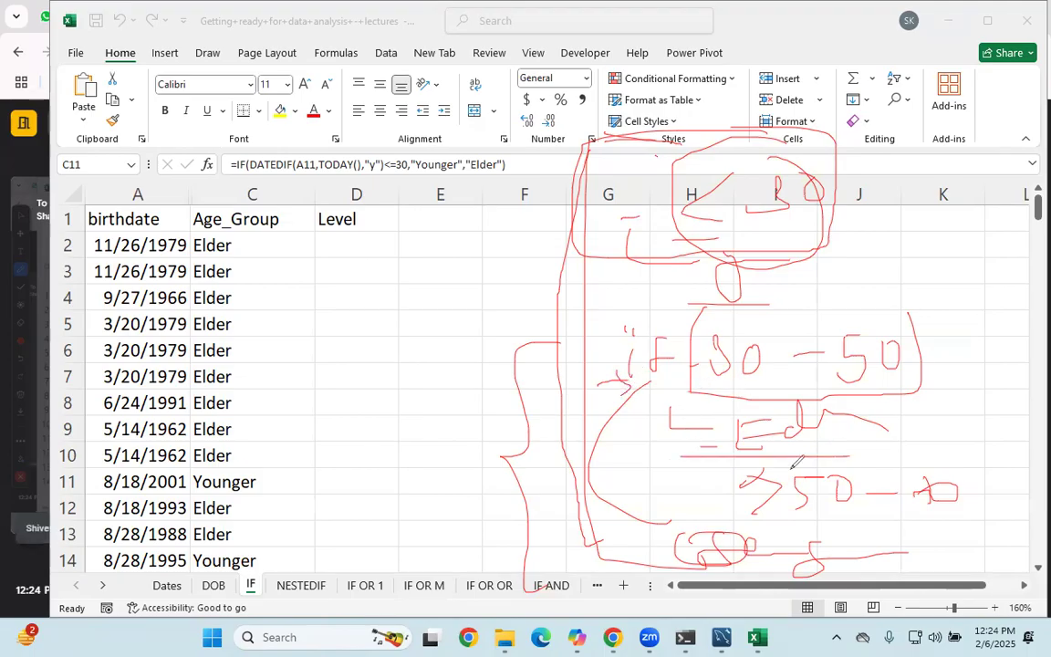
pyautogui.moveTo(372, 573)
pyautogui.mouseDown()
pyautogui.moveTo(678, 488)
pyautogui.moveTo(705, 520)
pyautogui.mouseUp()
pyautogui.moveTo(892, 523); pyautogui.dragTo(708, 523)
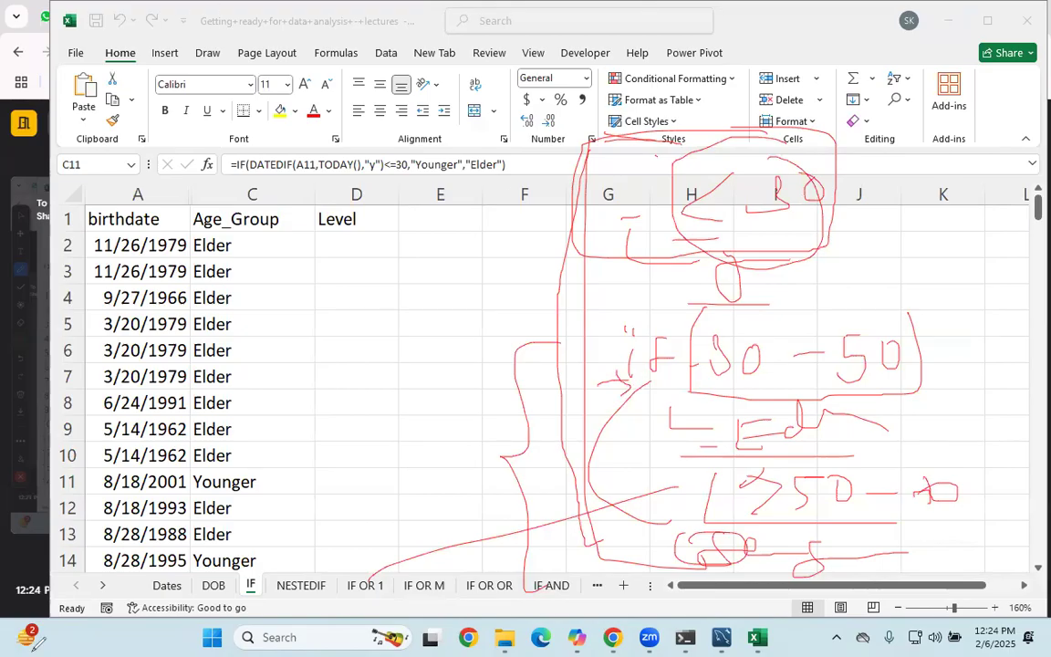
# - Handwrite three sample ages, starting with 30 and 40, over the Age_Group and Level columns
pyautogui.moveTo(290, 267); pyautogui.dragTo(270, 312)
pyautogui.moveTo(330, 280); pyautogui.dragTo(317, 304)
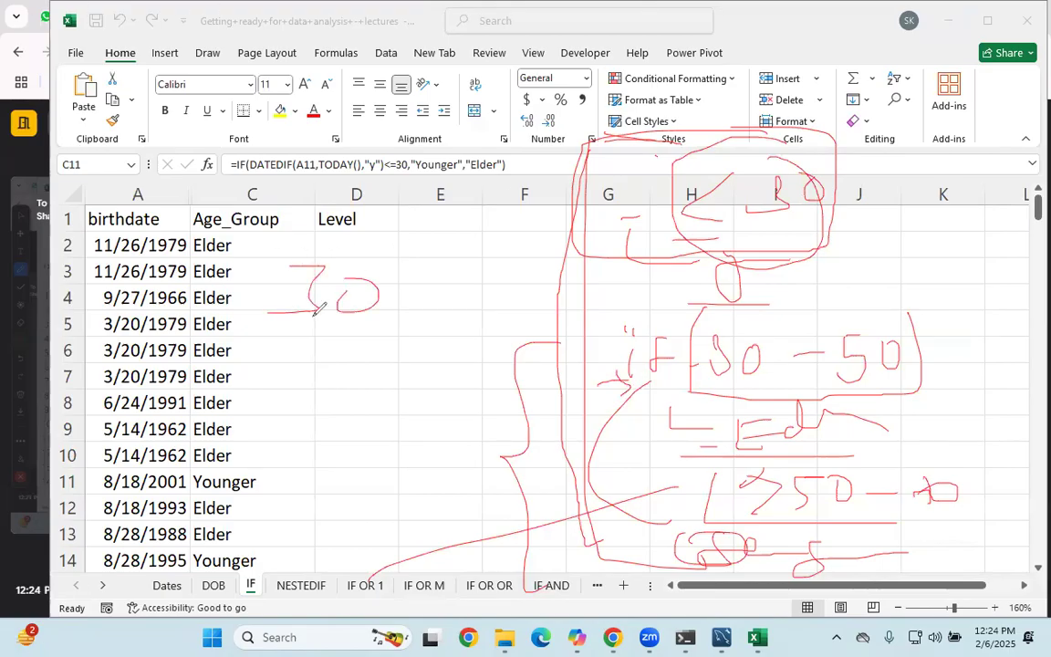
pyautogui.moveTo(301, 381); pyautogui.dragTo(374, 398)
pyautogui.moveTo(304, 387); pyautogui.dragTo(305, 430)
pyautogui.moveTo(383, 374); pyautogui.dragTo(381, 375)
pyautogui.moveTo(279, 525)
pyautogui.mouseDown()
pyautogui.moveTo(285, 541)
pyautogui.moveTo(315, 545)
pyautogui.mouseUp()
pyautogui.moveTo(336, 523); pyautogui.dragTo(326, 524)
# - Encircle the sample ages and connect them to the rules with lines, and clear all annotations from the screen
pyautogui.moveTo(329, 199)
pyautogui.mouseDown()
pyautogui.moveTo(205, 467)
pyautogui.moveTo(349, 558)
pyautogui.moveTo(329, 222)
pyautogui.moveTo(385, 115)
pyautogui.moveTo(516, 117)
pyautogui.mouseUp()
pyautogui.moveTo(89, 86)
pyautogui.mouseDown()
pyautogui.moveTo(83, 133)
pyautogui.moveTo(106, 196)
pyautogui.mouseUp()
pyautogui.moveTo(676, 240)
pyautogui.mouseDown()
pyautogui.moveTo(490, 388)
pyautogui.moveTo(649, 445)
pyautogui.mouseUp()
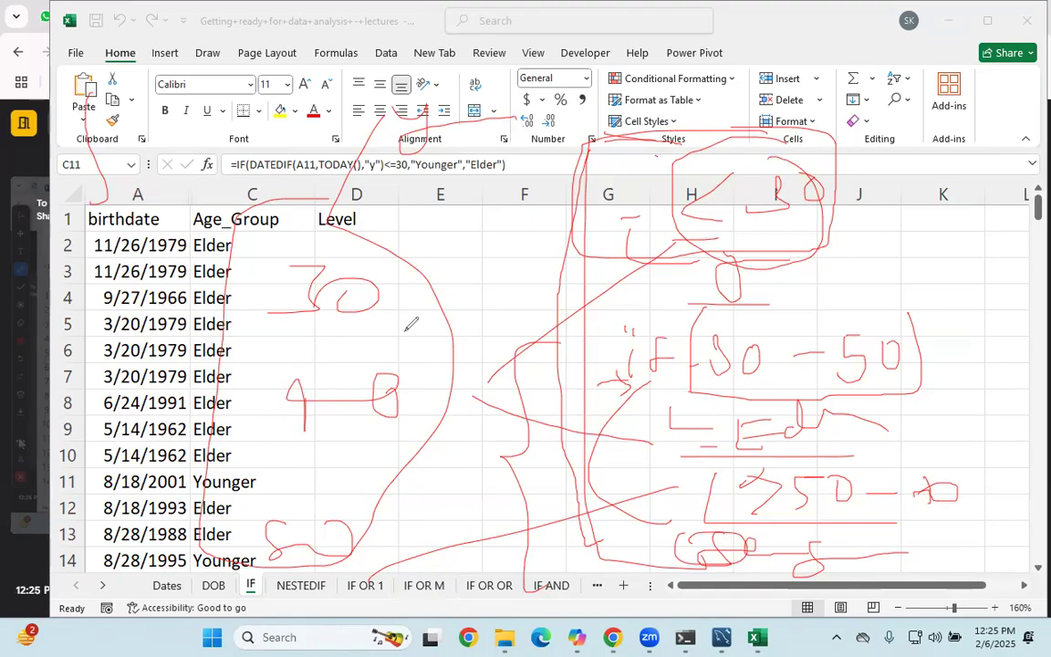
pyautogui.moveTo(236, 196)
pyautogui.mouseDown()
pyautogui.moveTo(187, 553)
pyautogui.moveTo(436, 216)
pyautogui.moveTo(296, 202)
pyautogui.mouseUp()
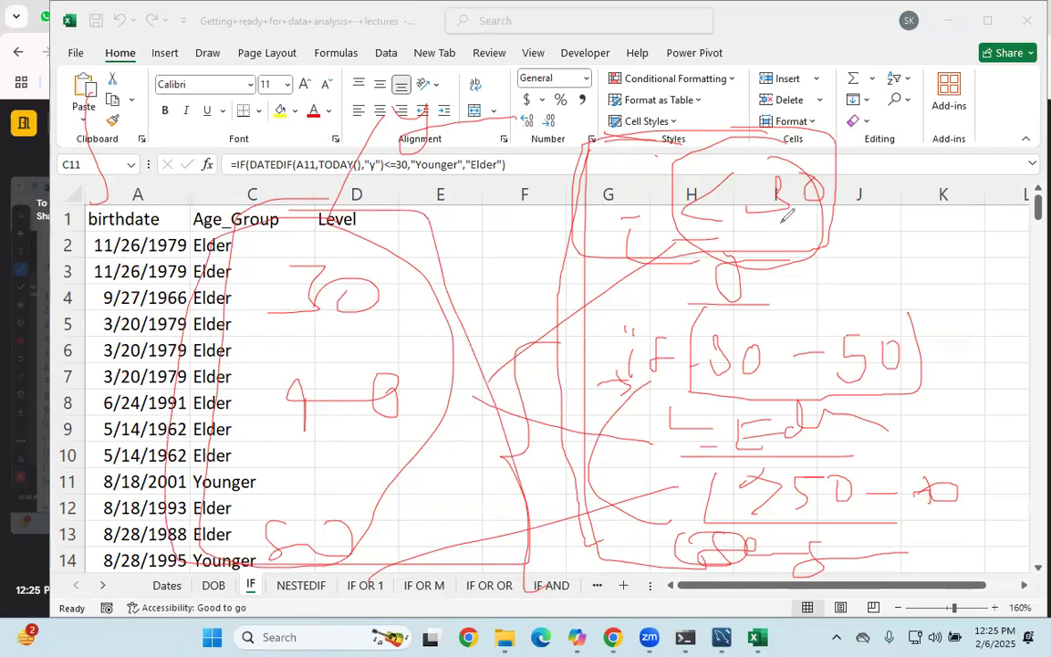
pyautogui.click(120, 405)
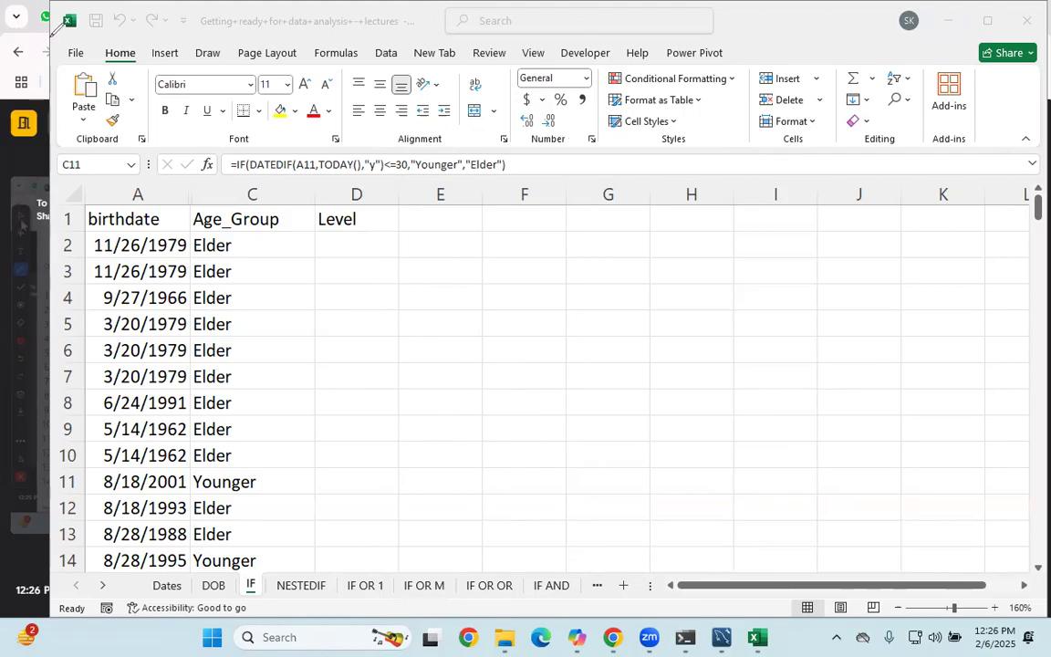
# - Start an IF formula in D2 under Level with Datedif(A2,Today(),"y" nested in its logical test
pyautogui.click(380, 253)
pyautogui.write('=if')
pyautogui.press('Tab')
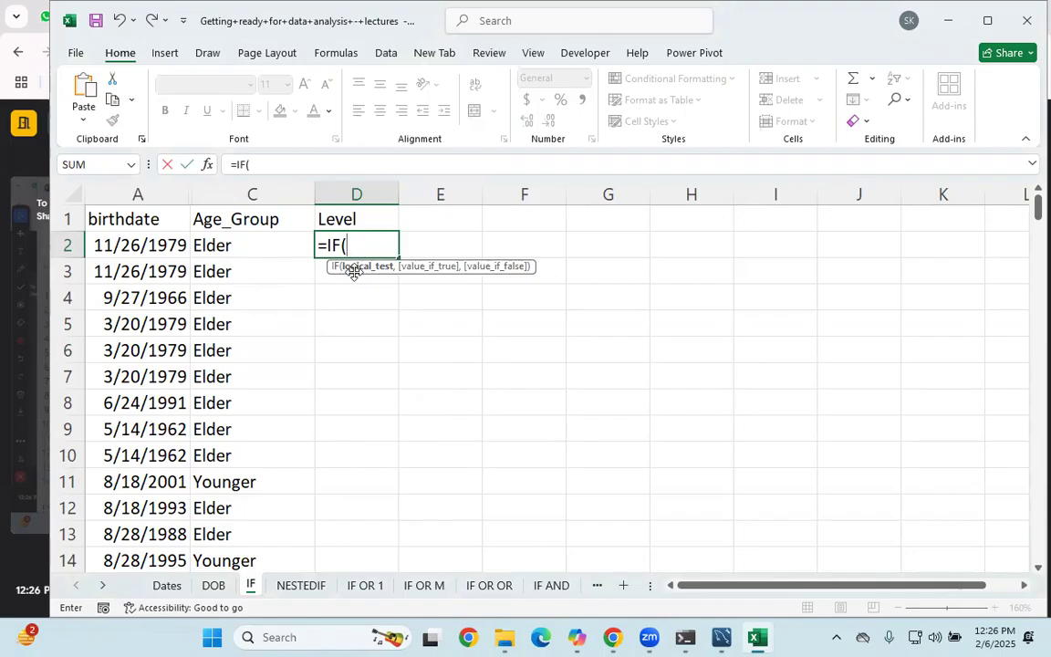
pyautogui.write('D')
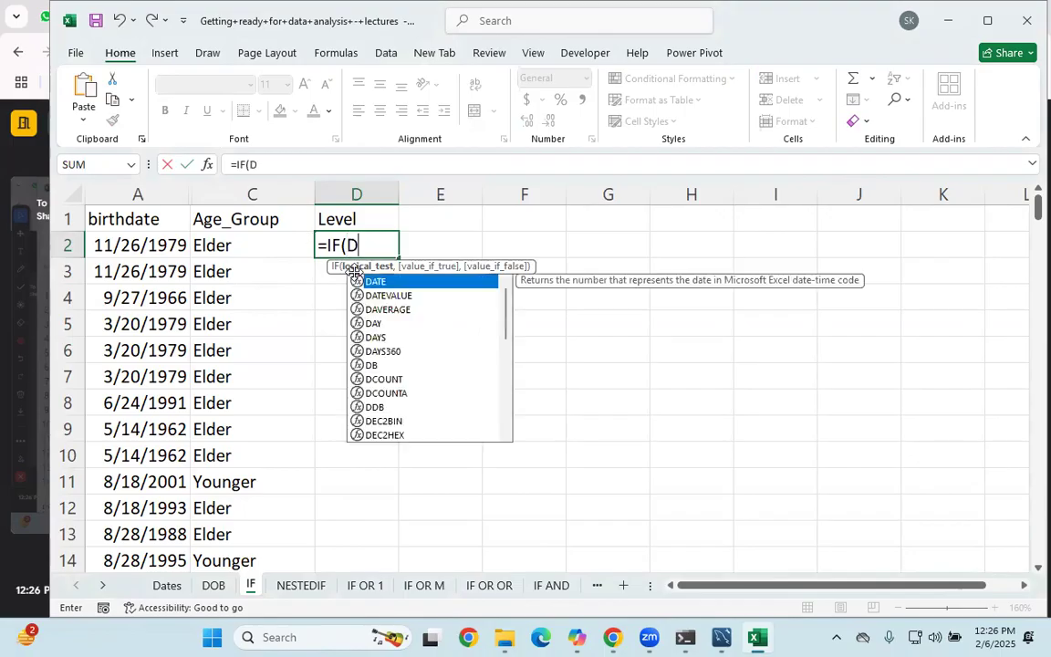
pyautogui.write('atedif(')
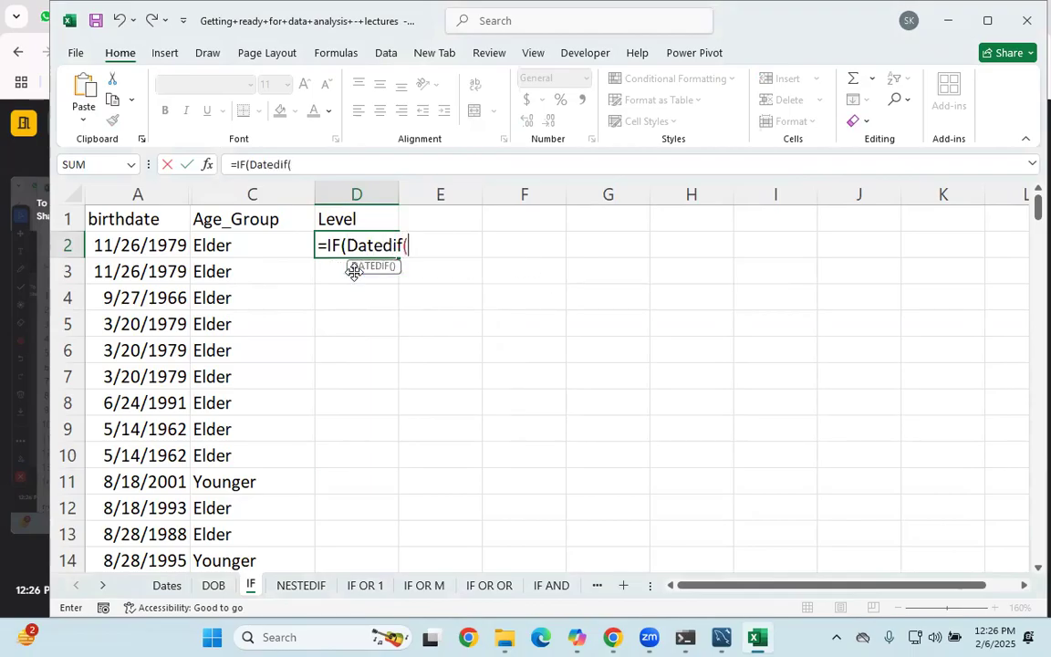
pyautogui.click(133, 244)
pyautogui.write(',To')
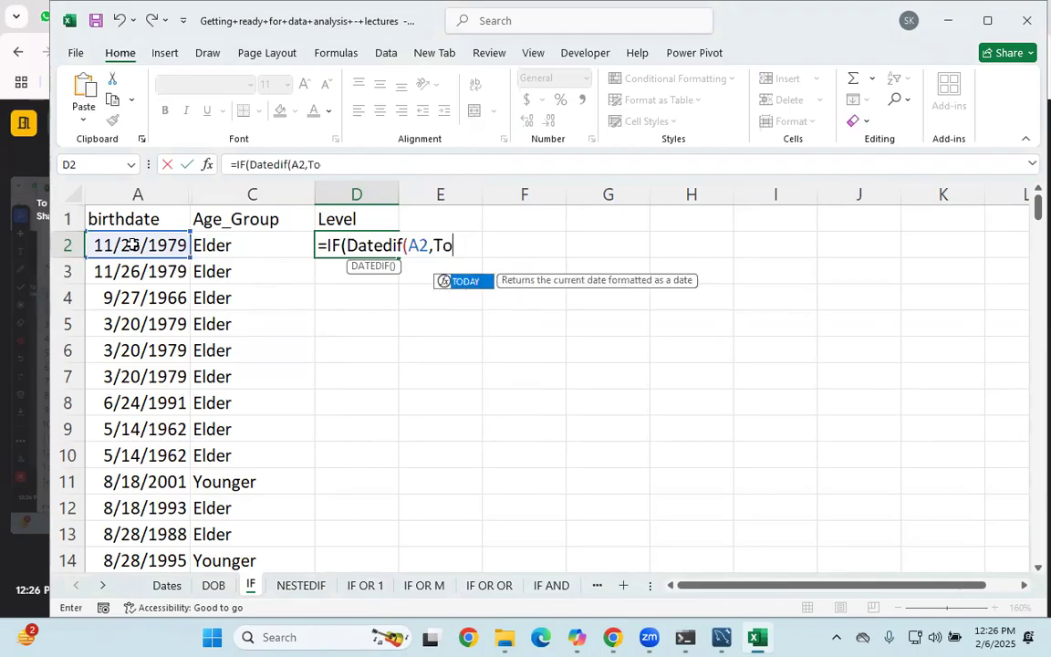
pyautogui.write('day(),"y')
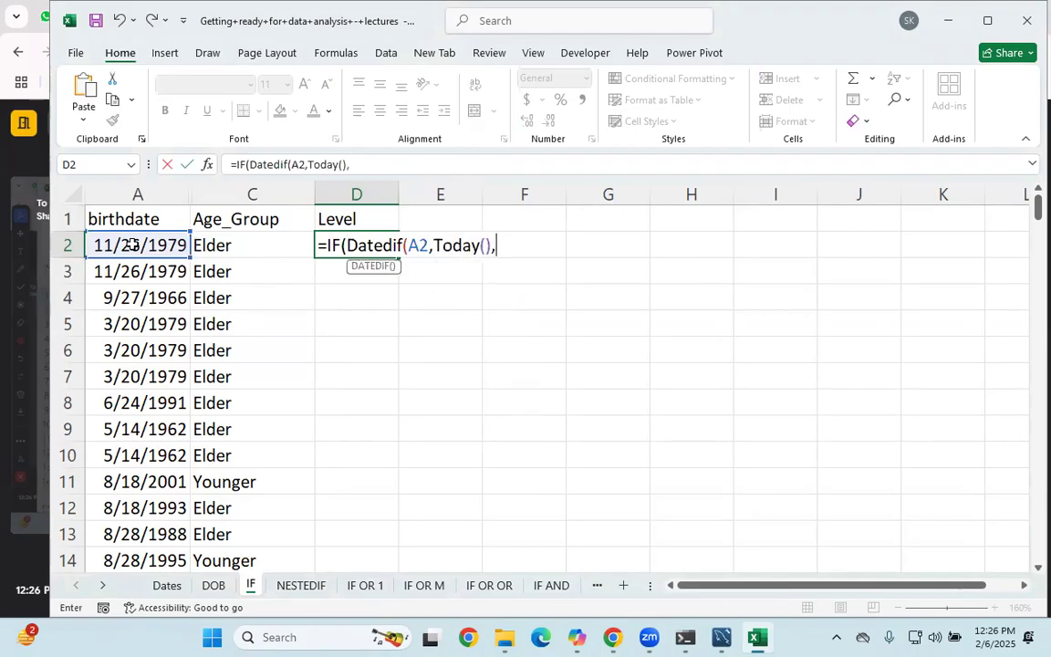
pyautogui.write('")')
pyautogui.press('BackSpace')
pyautogui.press('BackSpace')
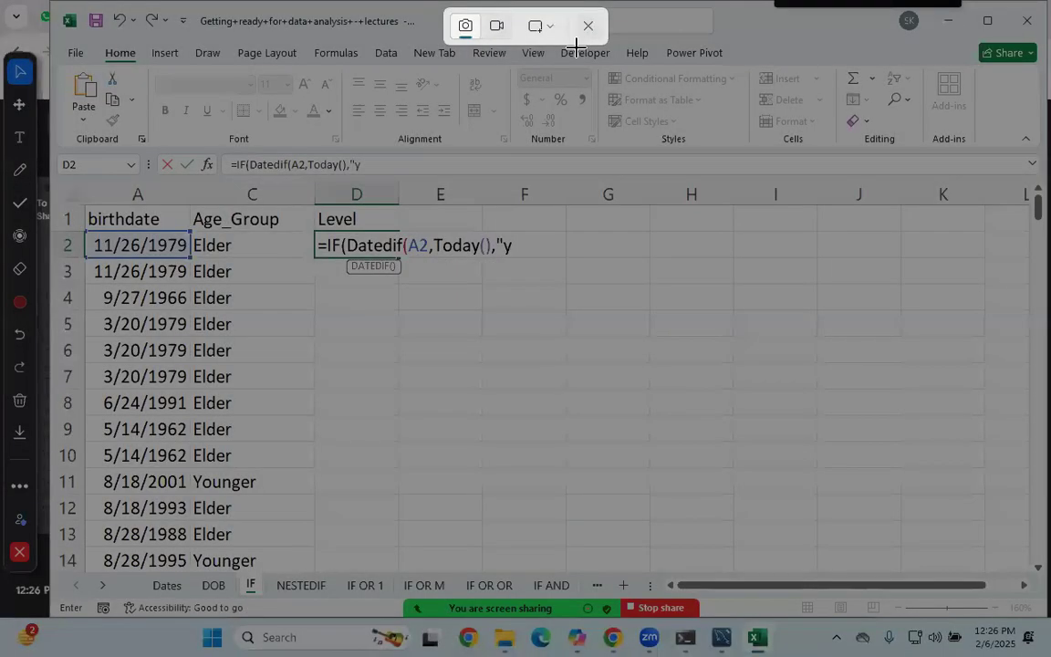
pyautogui.click(589, 26)
# - Close the nested Datedif in D2, add the condition <=30, and give "Younger" as the value if true
pyautogui.write('")<')
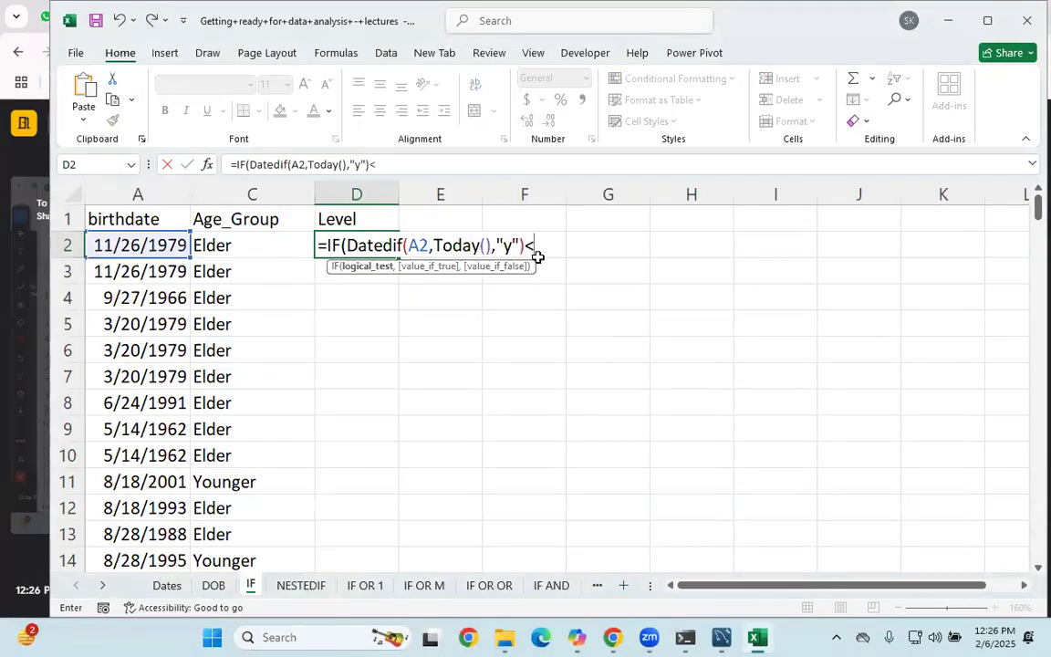
pyautogui.write('=30,')
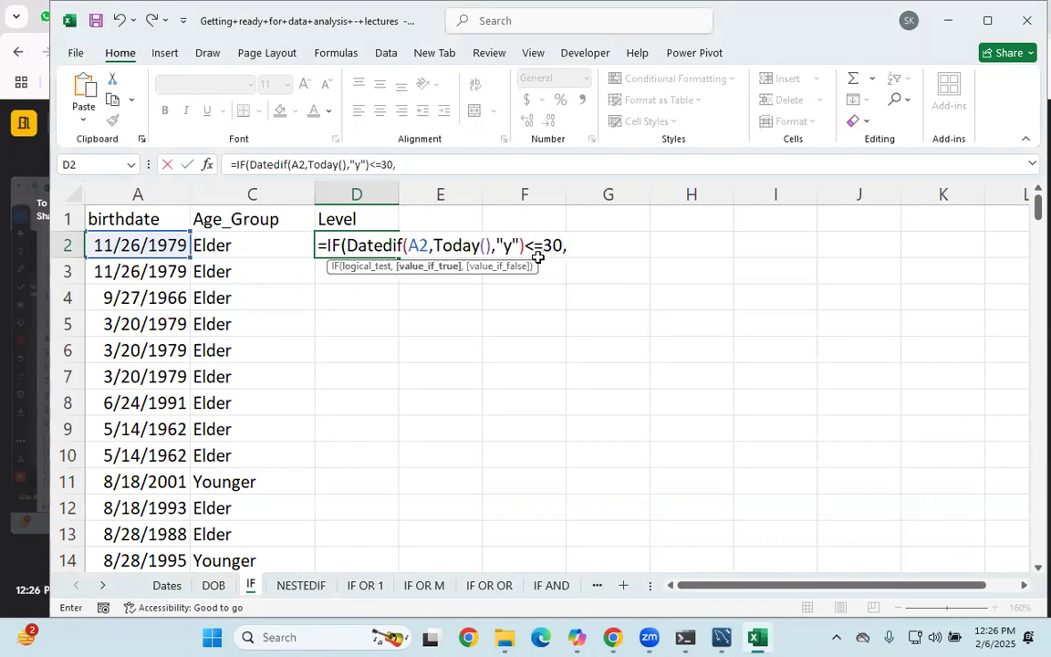
pyautogui.write('"Younger:')
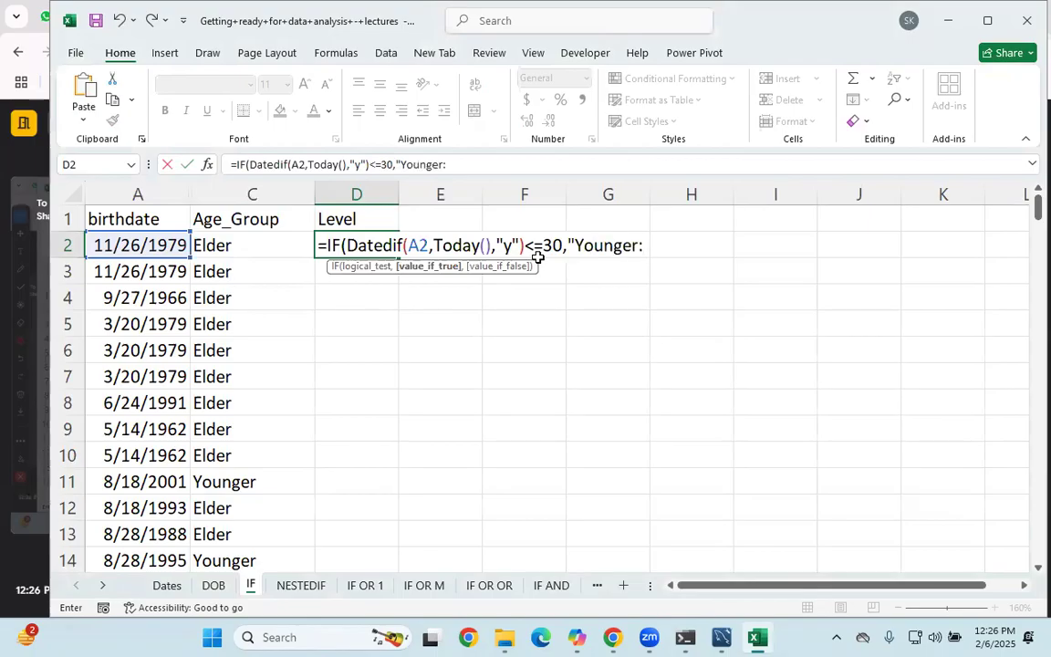
pyautogui.press('BackSpace')
pyautogui.moveTo(536, 245); pyautogui.dragTo(555, 245)
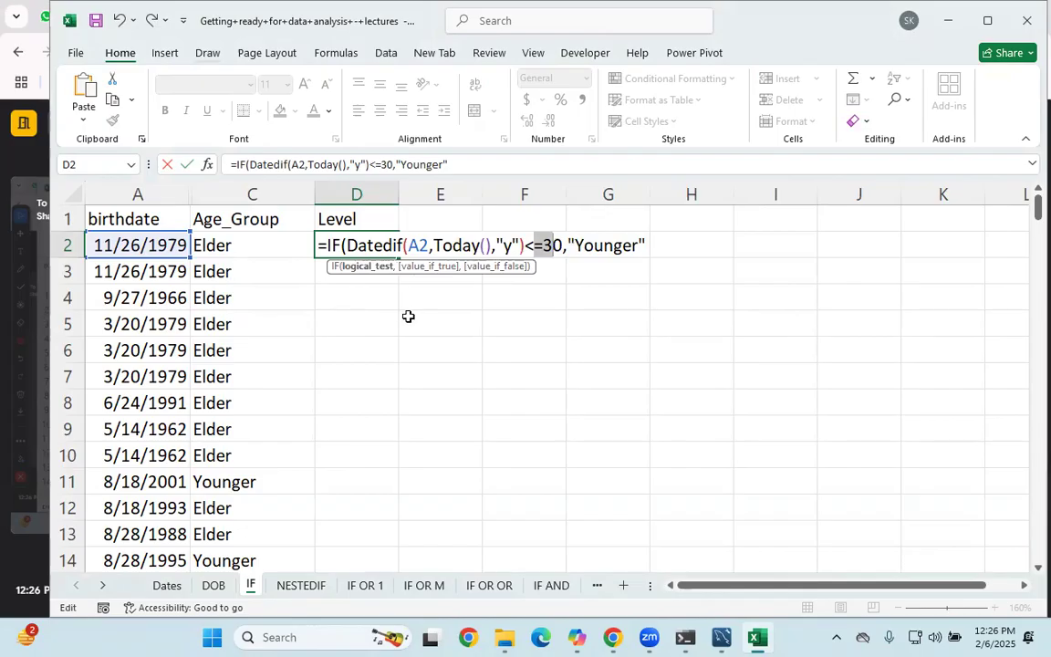
# - Continue the D2 formula past "Younger" and start a second IF as the value if false
pyautogui.click(645, 245)
pyautogui.write(',')
pyautogui.moveTo(407, 244); pyautogui.dragTo(544, 244)
pyautogui.click(659, 245)
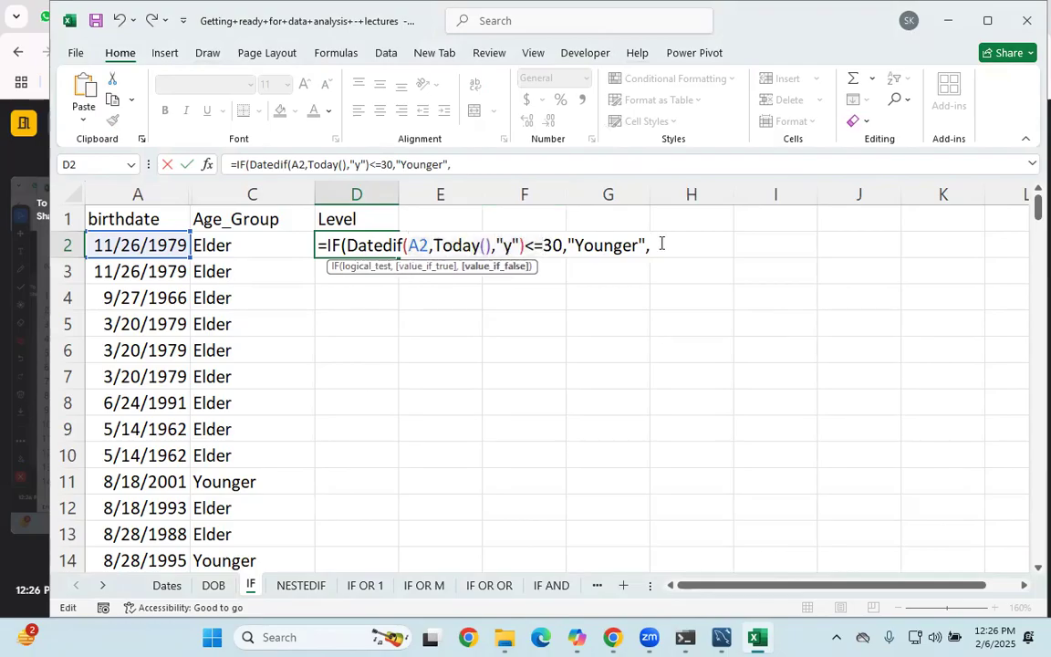
pyautogui.moveTo(420, 244); pyautogui.dragTo(474, 244)
pyautogui.click(585, 245)
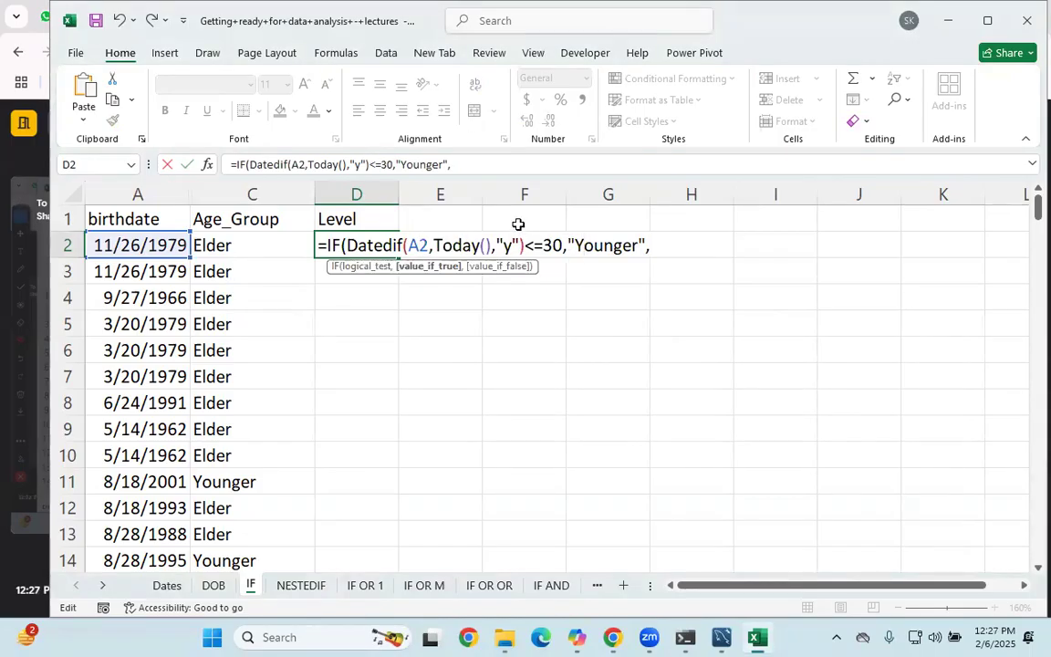
pyautogui.click(655, 246)
pyautogui.write('IF(')
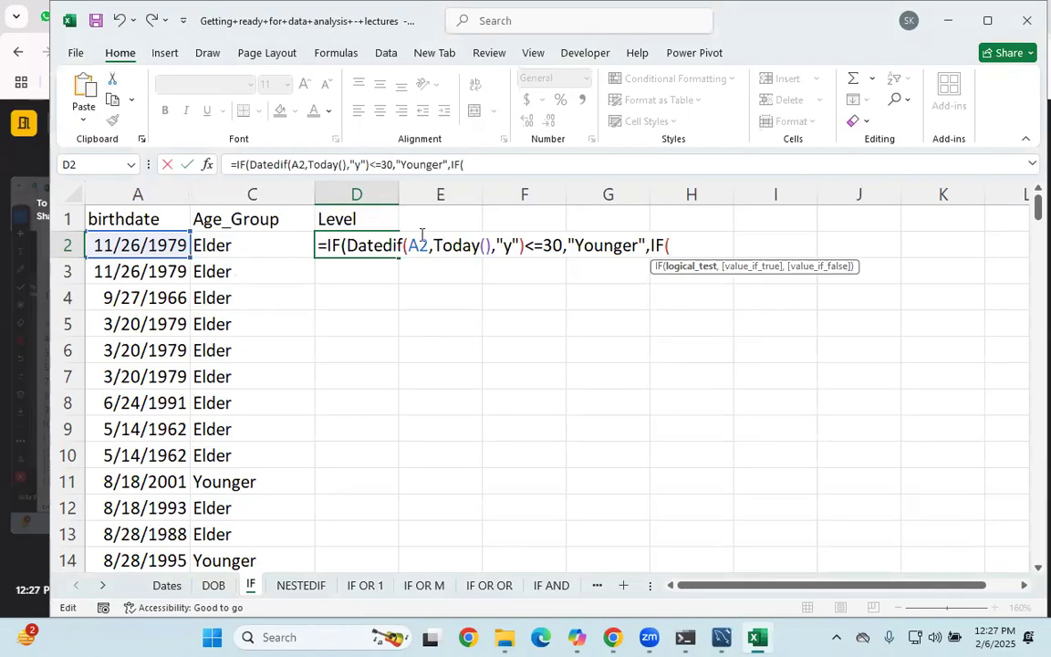
pyautogui.click(103, 244)
pyautogui.press('BackSpace')
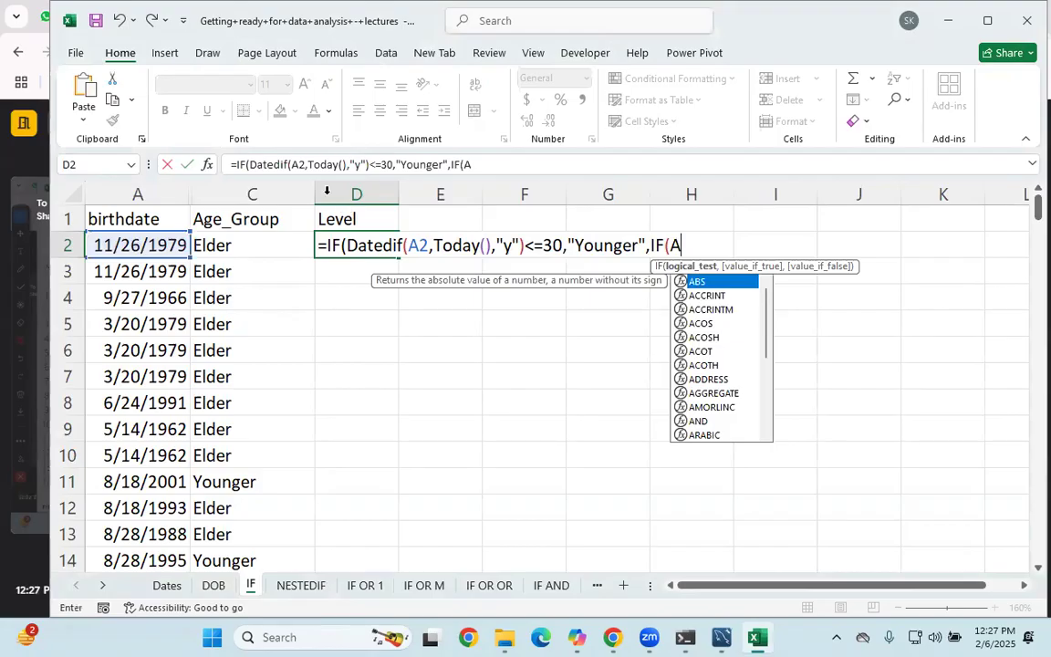
pyautogui.press('BackSpace')
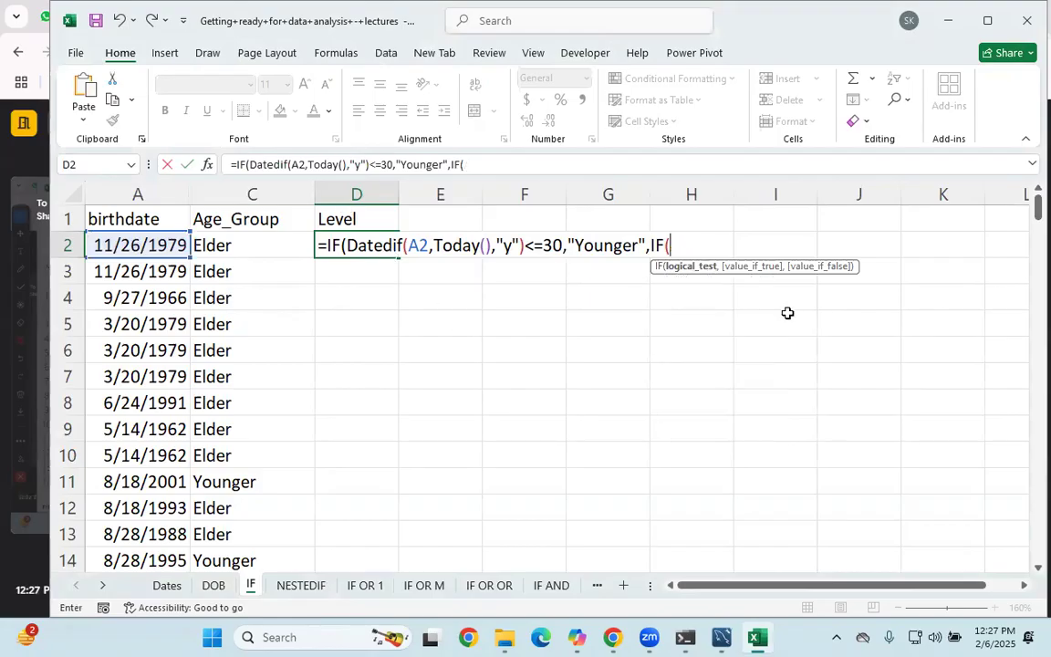
# - Copy Datedif(A2,Today(),"y") from the first test into the second IF and add the condition <=50
pyautogui.moveTo(523, 246); pyautogui.dragTo(349, 248)
pyautogui.hotkey('ctrl', 'c')
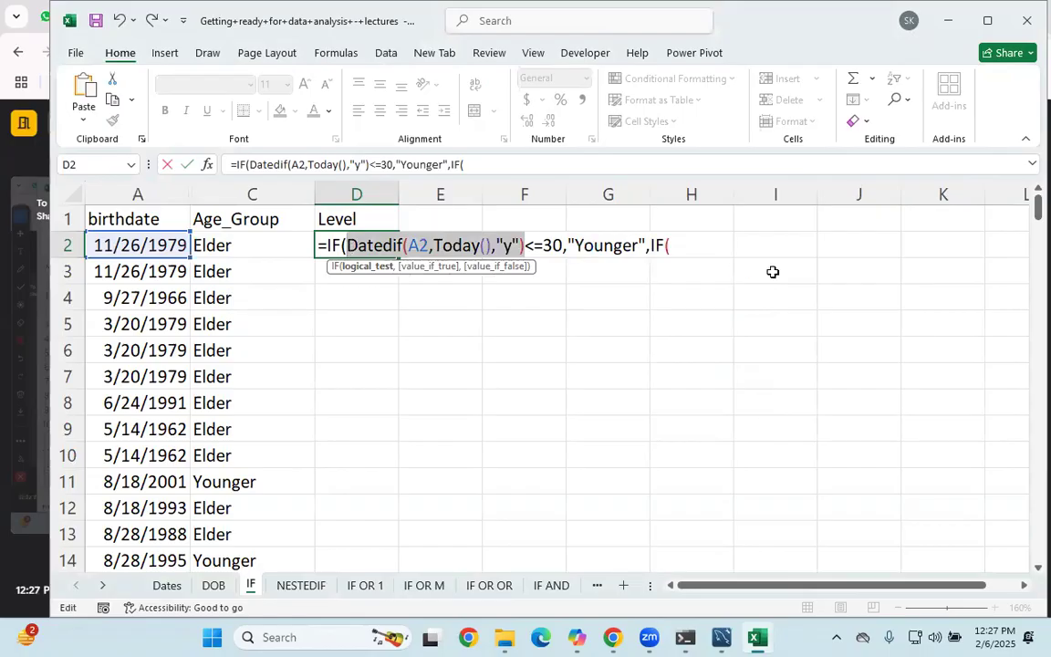
pyautogui.click(690, 249)
pyautogui.hotkey('ctrl', 'v')
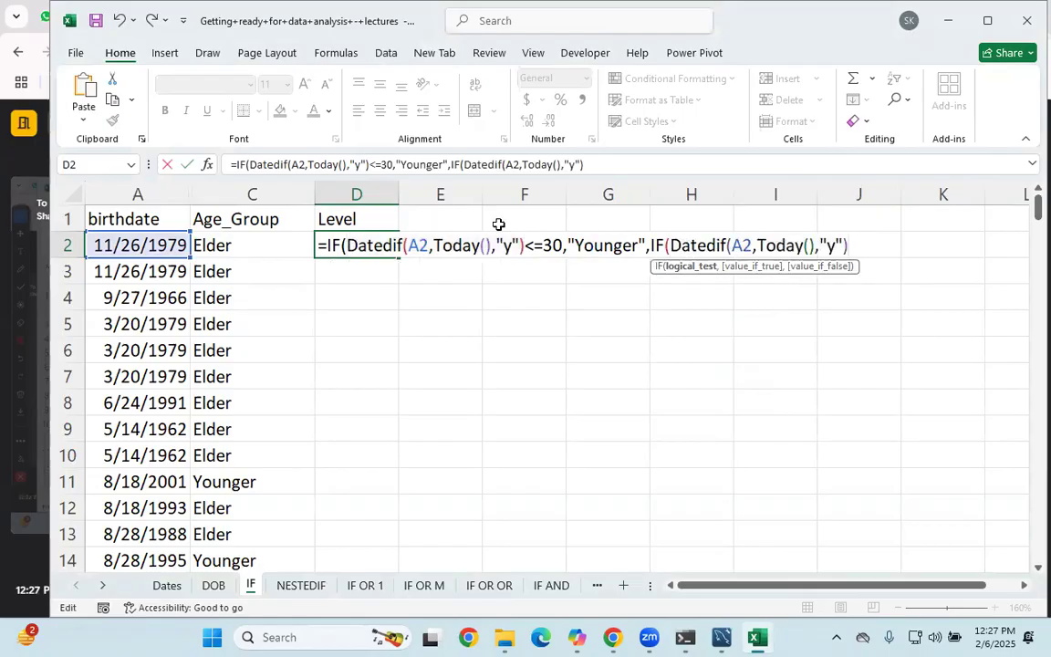
pyautogui.click(622, 165)
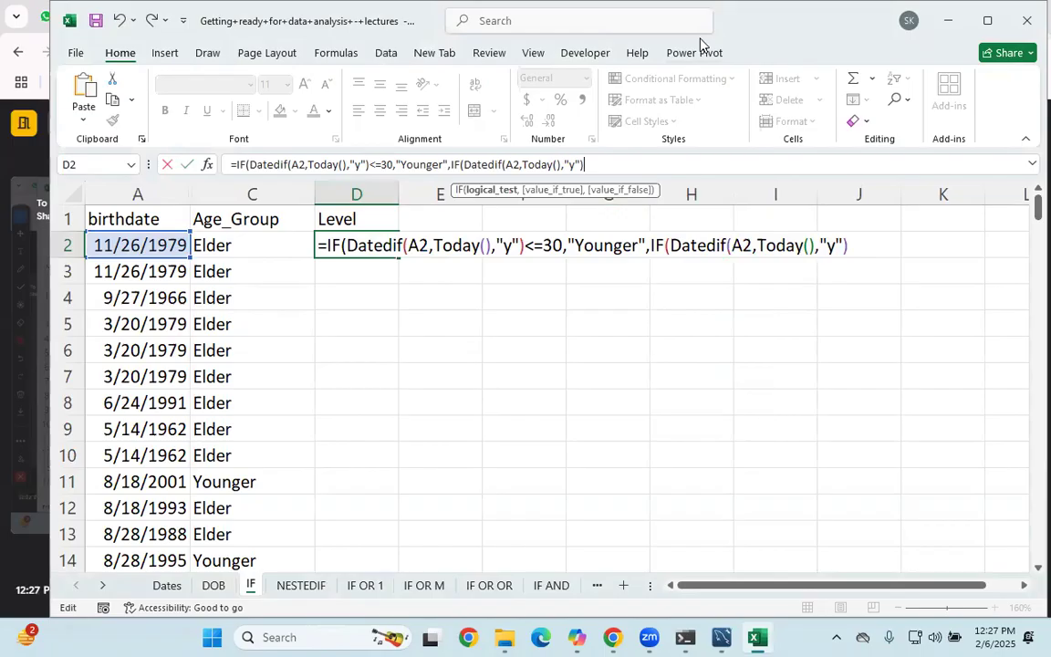
pyautogui.write('<=50')
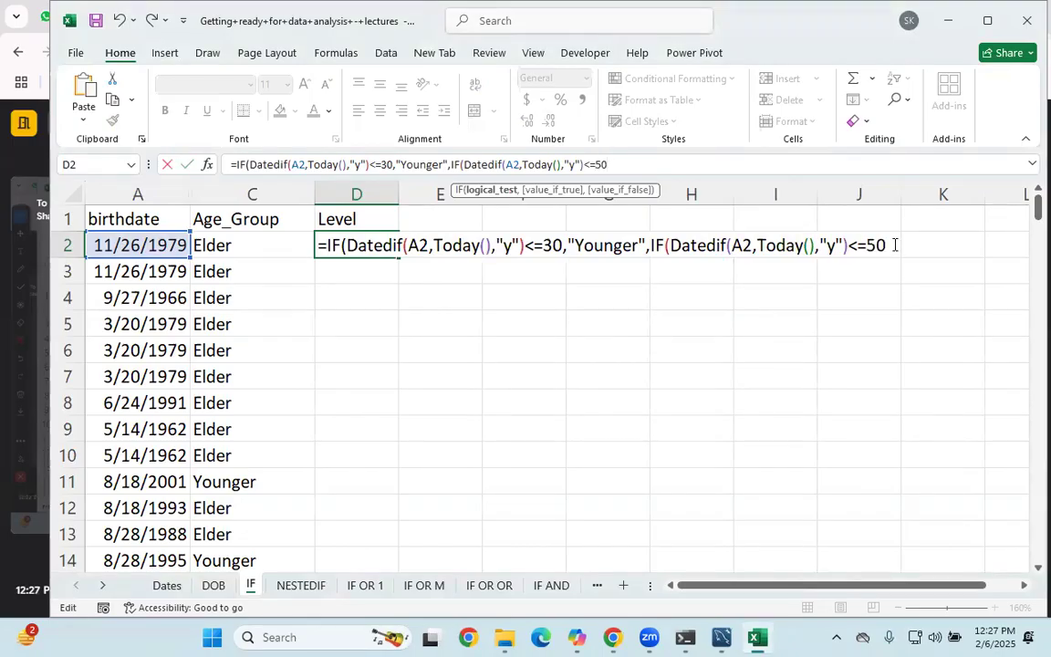
# - Highlight the second IF's test and draw red annotations linking the first Datedif to the second and to Age_Group
pyautogui.moveTo(626, 166); pyautogui.dragTo(477, 167)
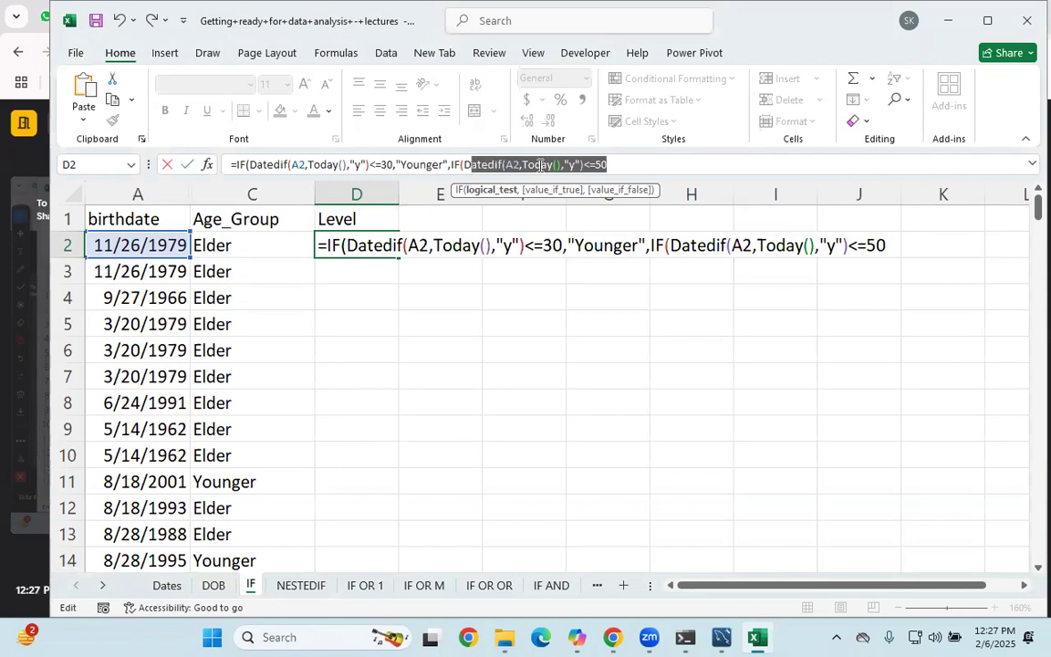
pyautogui.click(621, 165)
pyautogui.moveTo(630, 165); pyautogui.dragTo(565, 165)
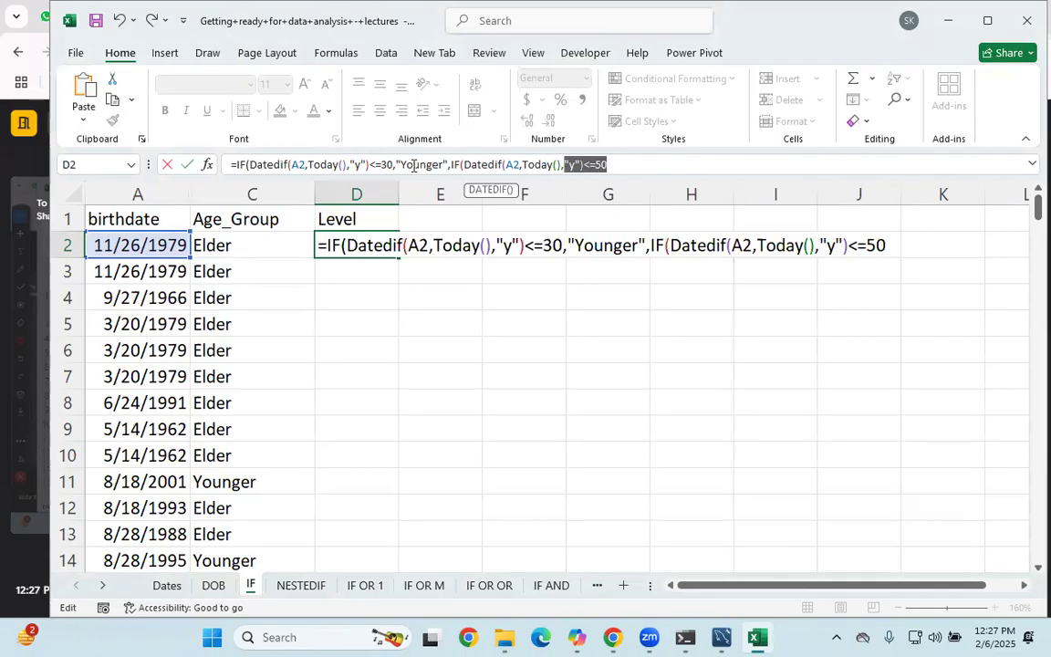
pyautogui.click(450, 165)
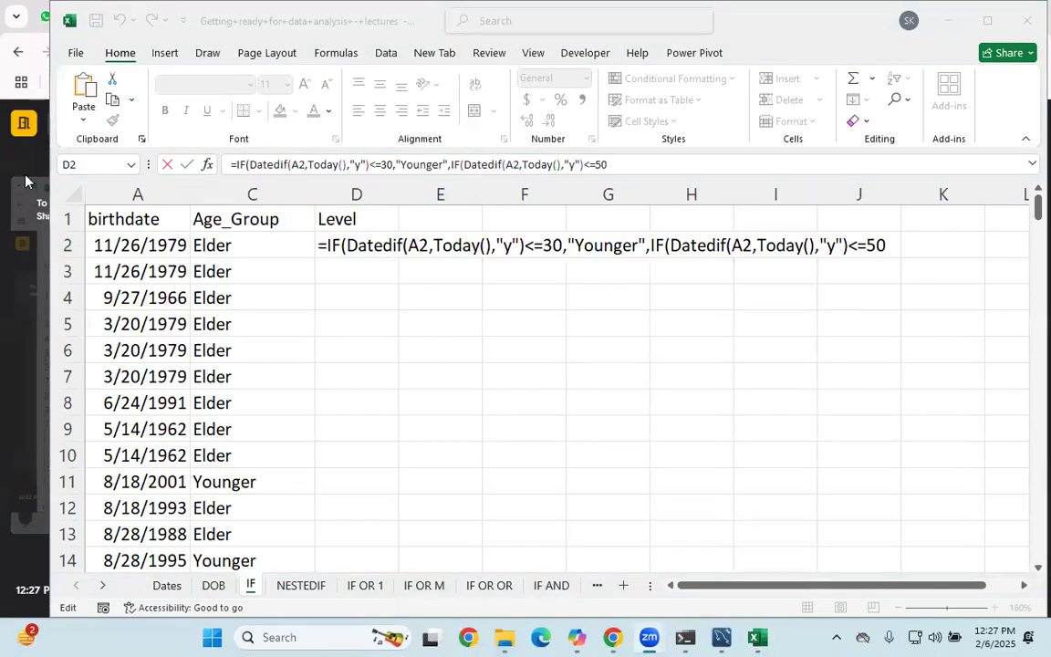
pyautogui.moveTo(288, 169)
pyautogui.mouseDown()
pyautogui.moveTo(383, 173)
pyautogui.moveTo(378, 105)
pyautogui.moveTo(508, 146)
pyautogui.moveTo(515, 160)
pyautogui.moveTo(522, 154)
pyautogui.mouseUp()
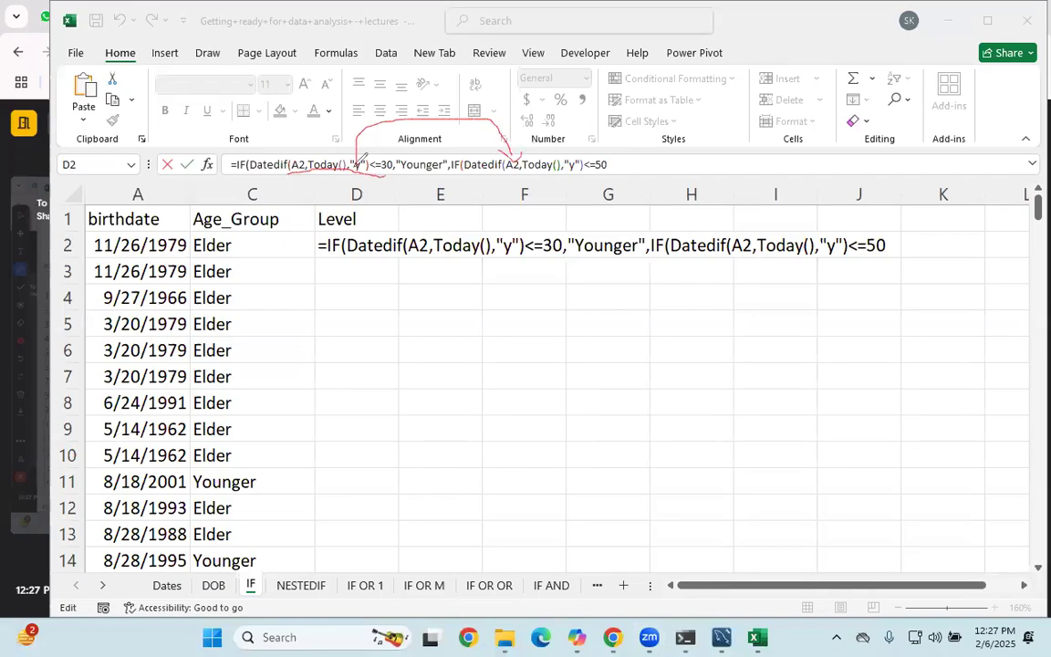
pyautogui.moveTo(307, 146)
pyautogui.mouseDown()
pyautogui.moveTo(353, 185)
pyautogui.moveTo(333, 137)
pyautogui.moveTo(357, 187)
pyautogui.moveTo(374, 156)
pyautogui.moveTo(419, 192)
pyautogui.moveTo(219, 216)
pyautogui.moveTo(260, 239)
pyautogui.mouseUp()
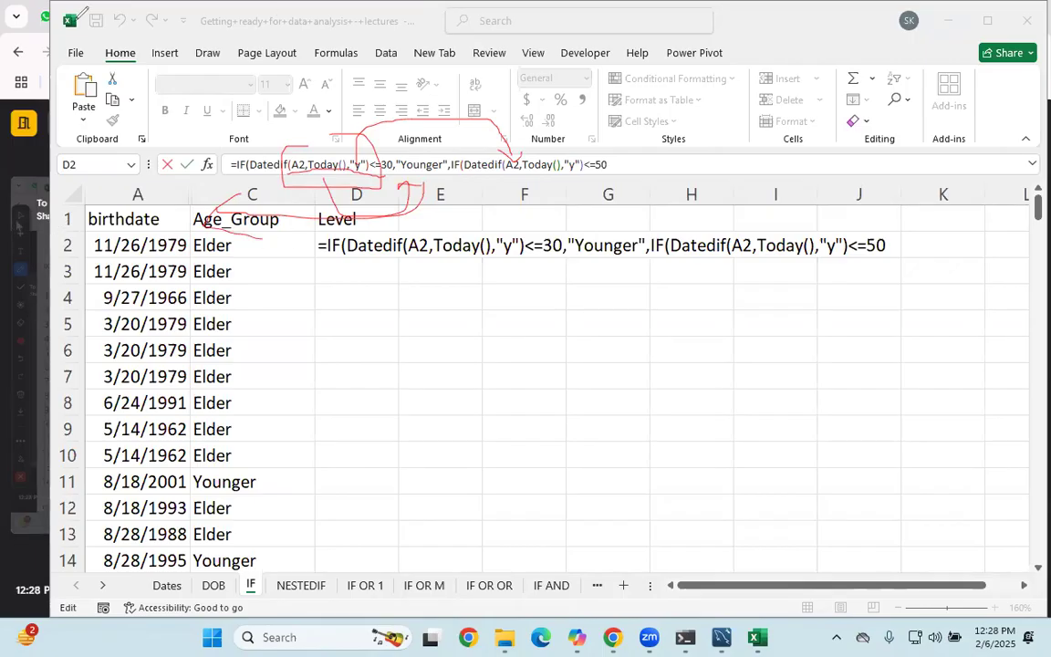
# - Give "Elder" as the value if true of the second IF in D2
pyautogui.click(655, 168)
pyautogui.click(655, 163)
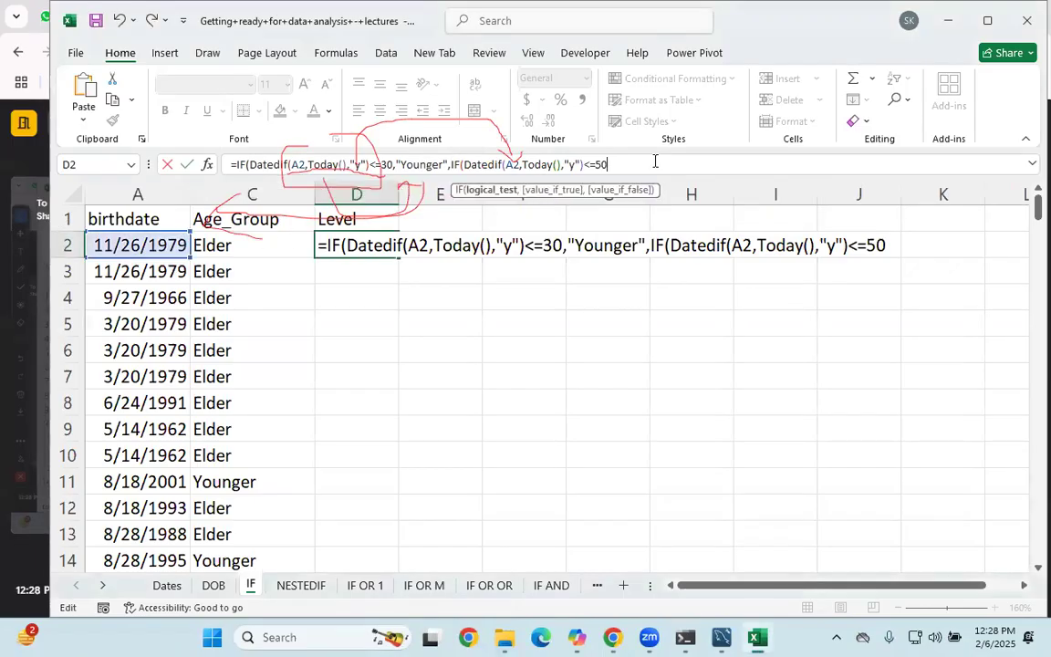
pyautogui.write(',')
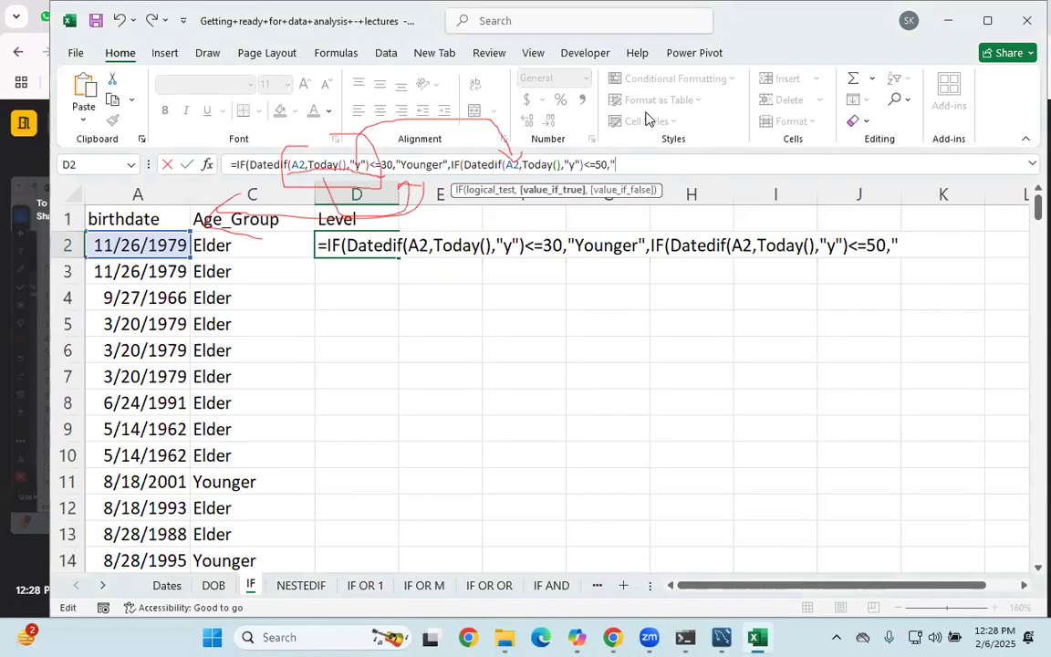
pyautogui.write('"Elder"')
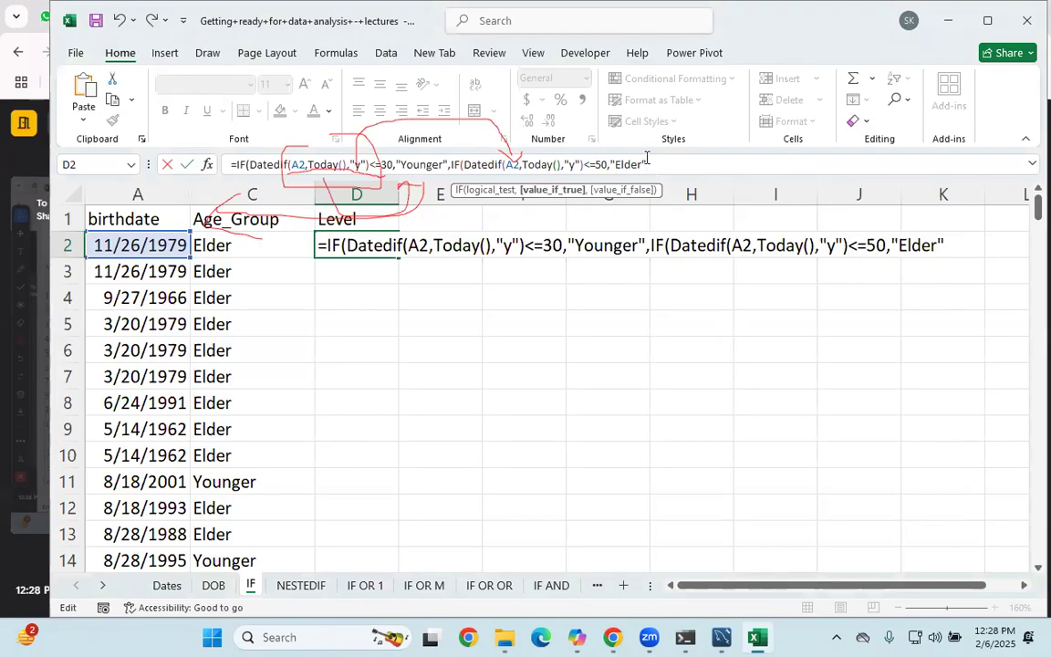
# - Examine the <=30 and <=50 tests and their returned values in the D2 formula
pyautogui.moveTo(607, 164); pyautogui.dragTo(397, 167)
pyautogui.click(614, 165)
pyautogui.moveTo(471, 165); pyautogui.dragTo(621, 165)
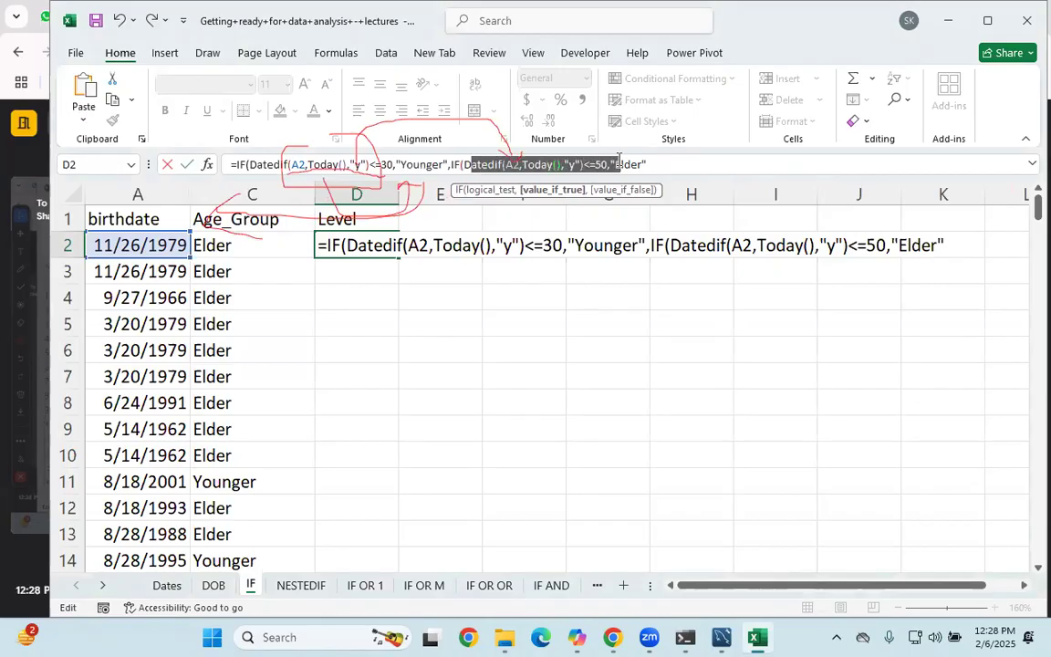
pyautogui.moveTo(394, 166)
pyautogui.mouseDown()
pyautogui.moveTo(280, 165)
pyautogui.moveTo(385, 164)
pyautogui.moveTo(296, 165)
pyautogui.moveTo(374, 167)
pyautogui.mouseUp()
pyautogui.click(432, 165)
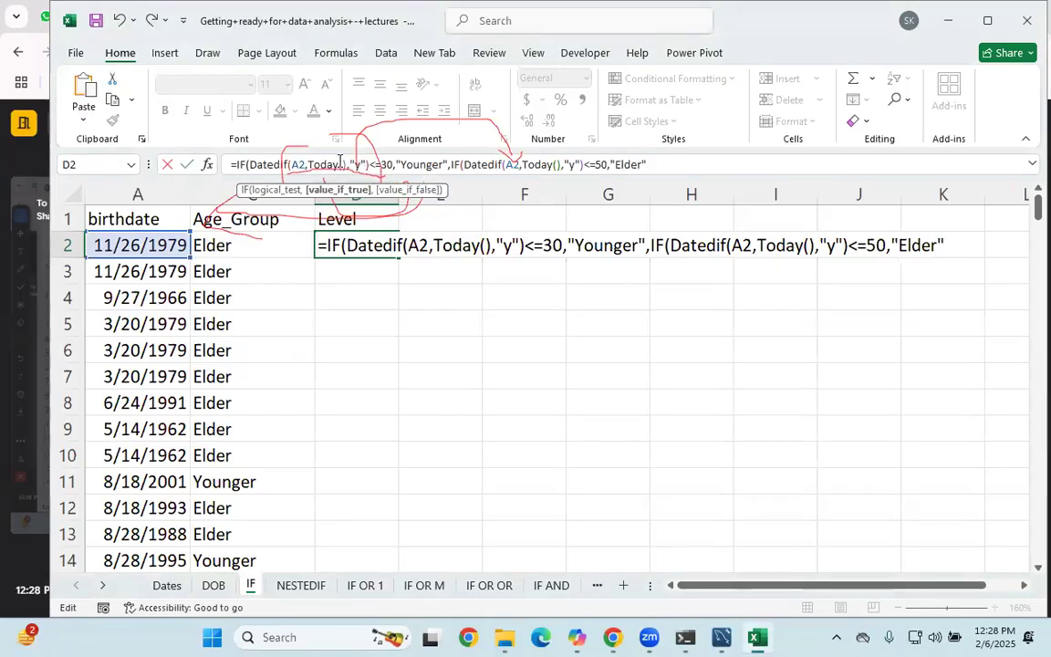
pyautogui.click(340, 165)
pyautogui.moveTo(585, 165); pyautogui.dragTo(608, 165)
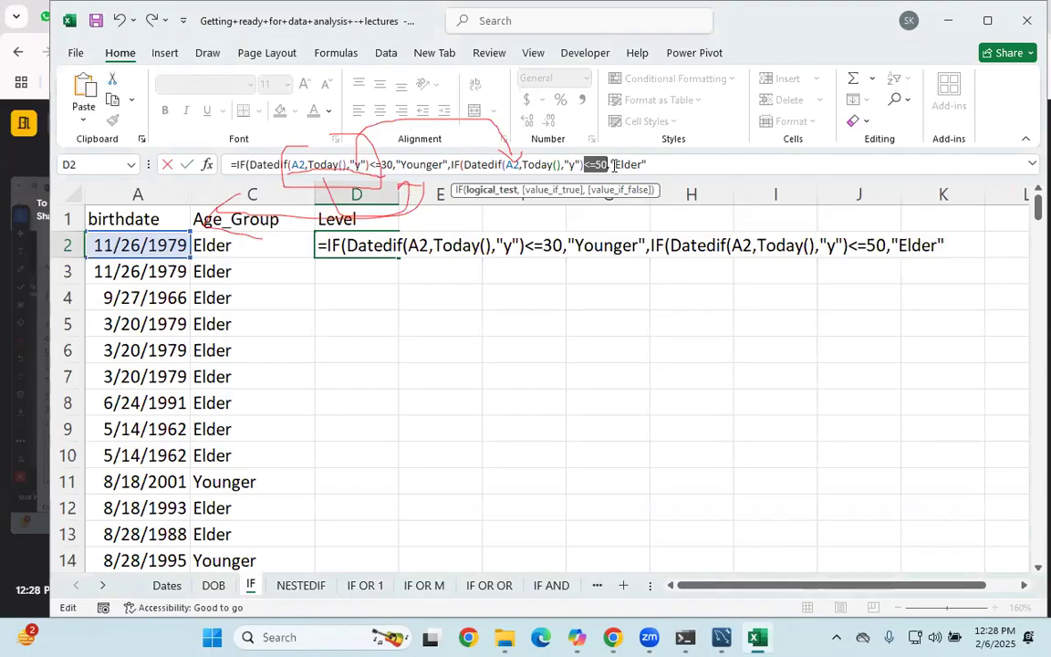
# - Nest a third IF as the second IF's value if false, testing Datedif(A2,Today(),"y")<=70
pyautogui.click(666, 166)
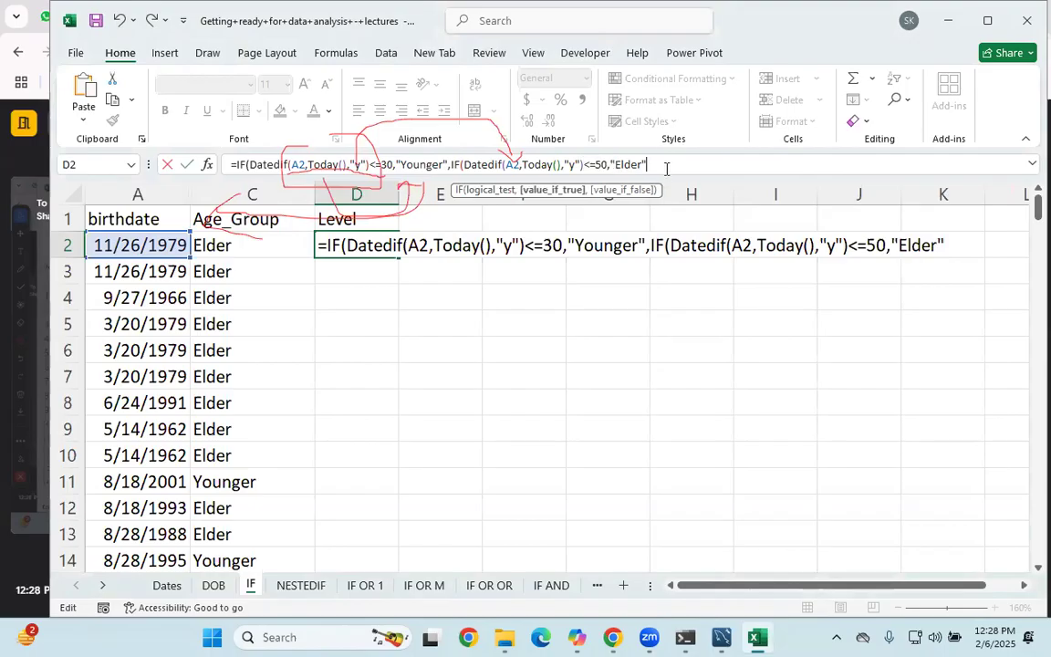
pyautogui.write(',')
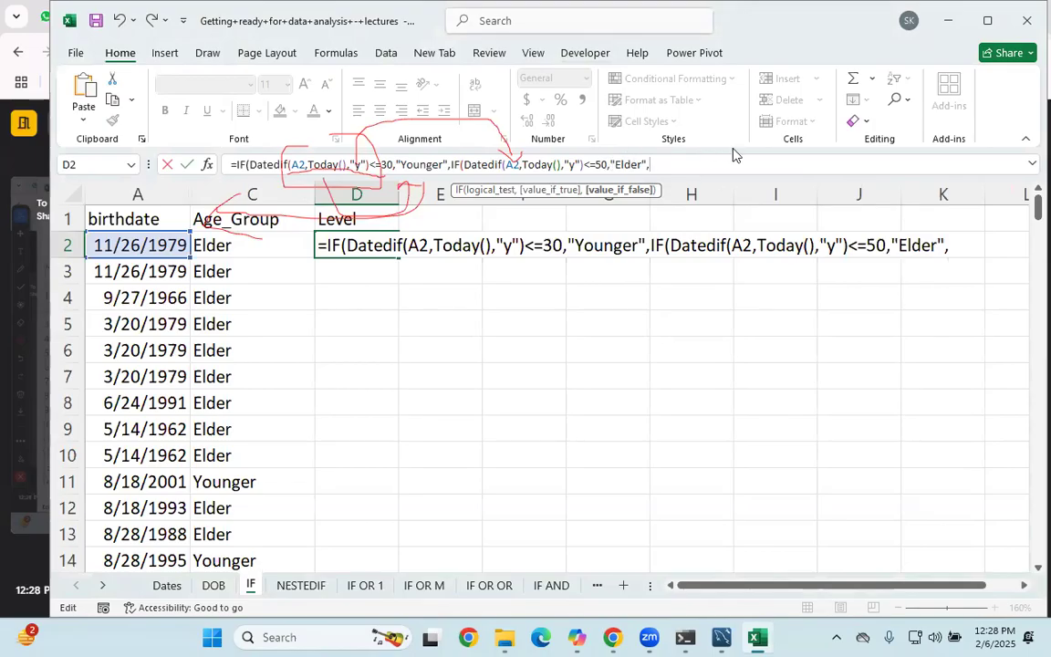
pyautogui.write('if')
pyautogui.press('Tab')
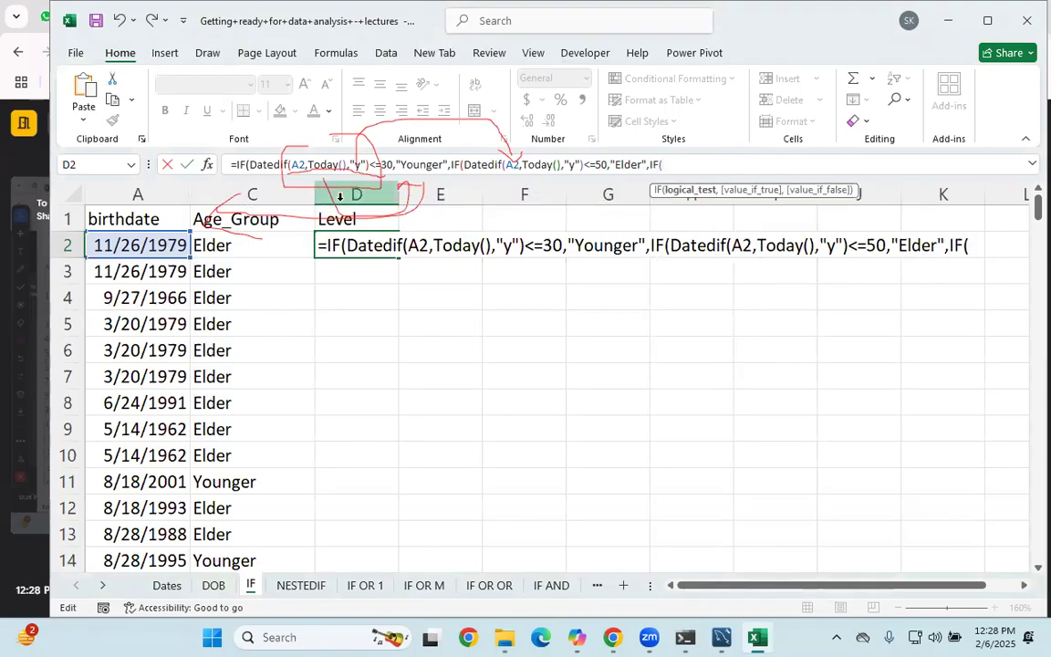
pyautogui.write('Datedif(A2,Today(),"y")')
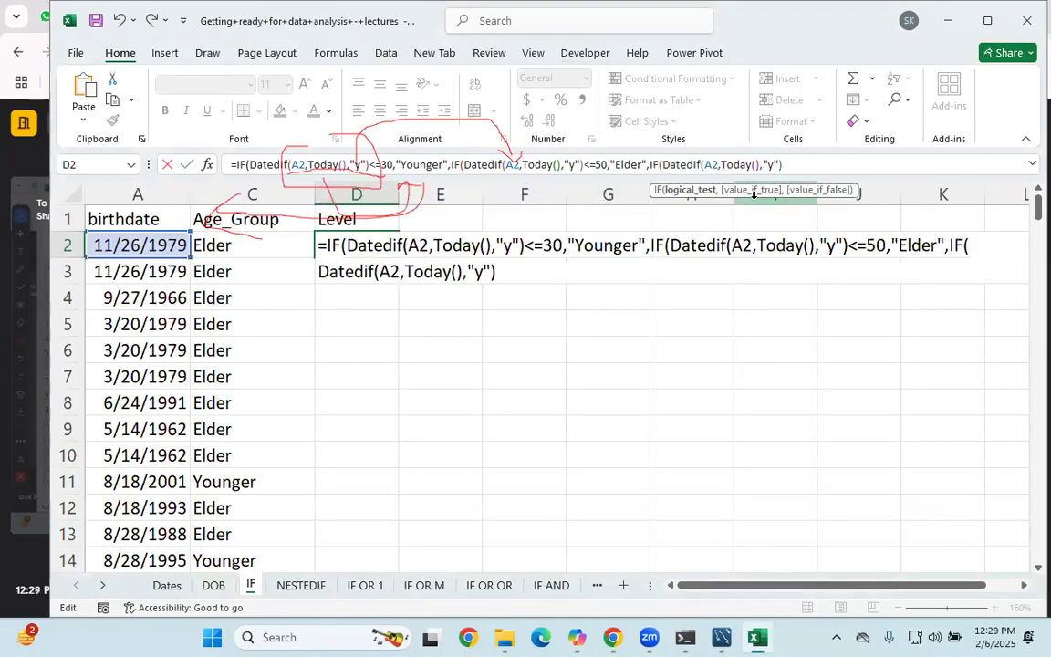
pyautogui.write('<=70')
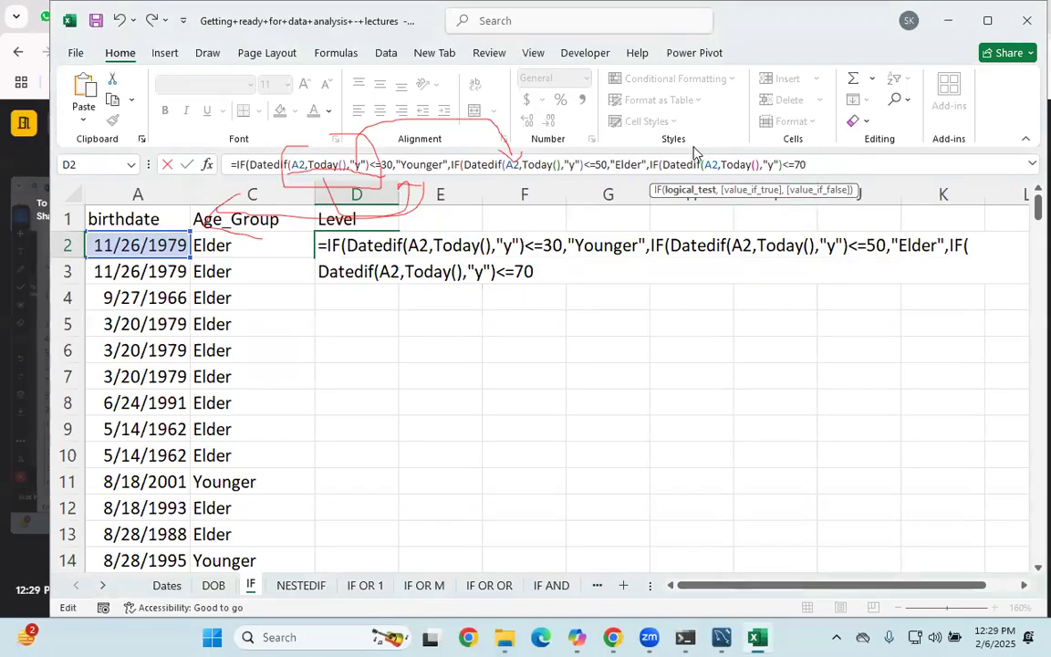
# - Give the third IF "Senior" as the value if true and "Most Senior" as the value if false
pyautogui.moveTo(672, 164); pyautogui.dragTo(830, 165)
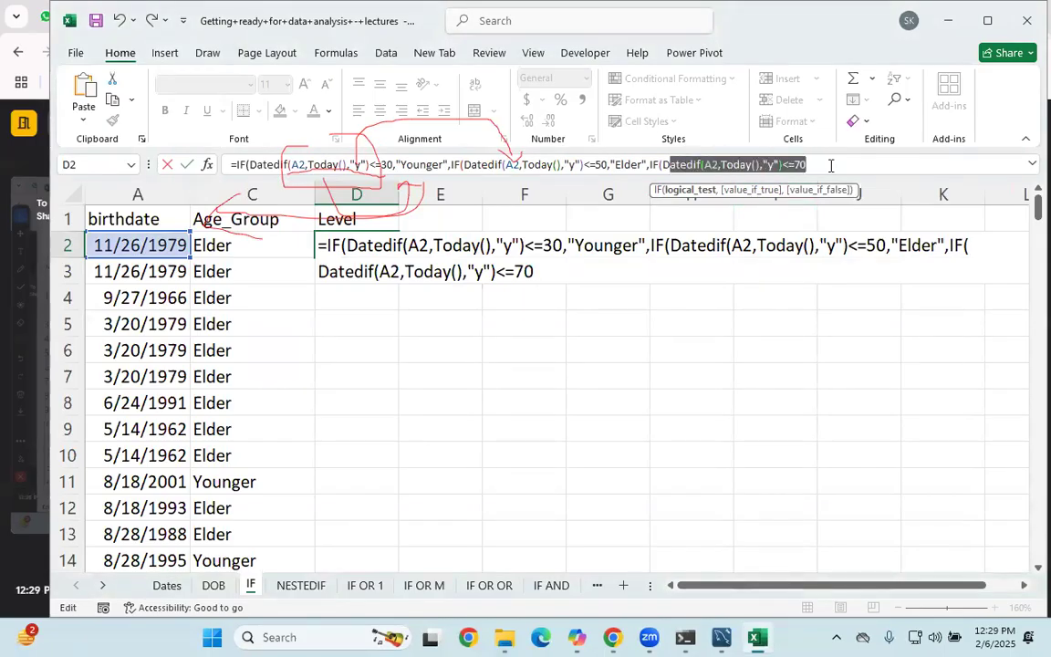
pyautogui.click(855, 164)
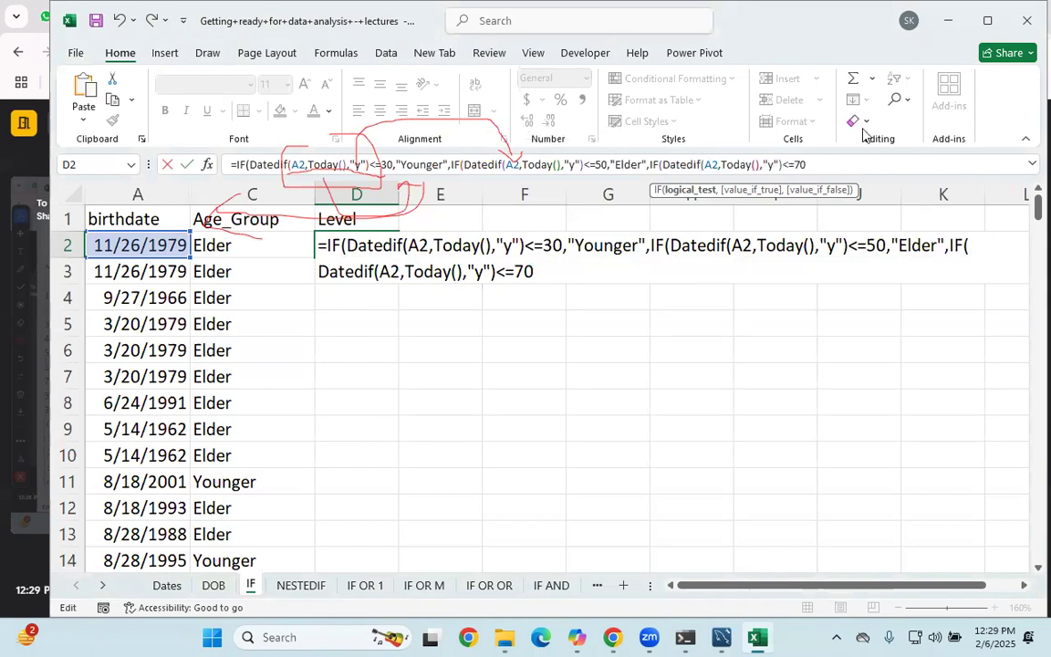
pyautogui.write(',"Sen')
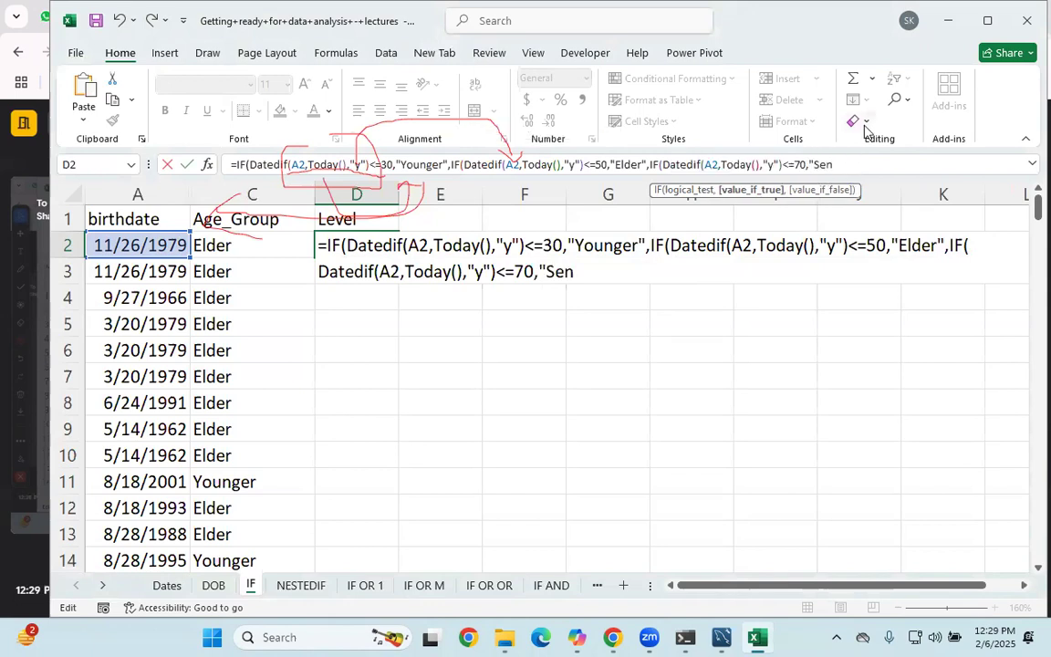
pyautogui.write('ior",')
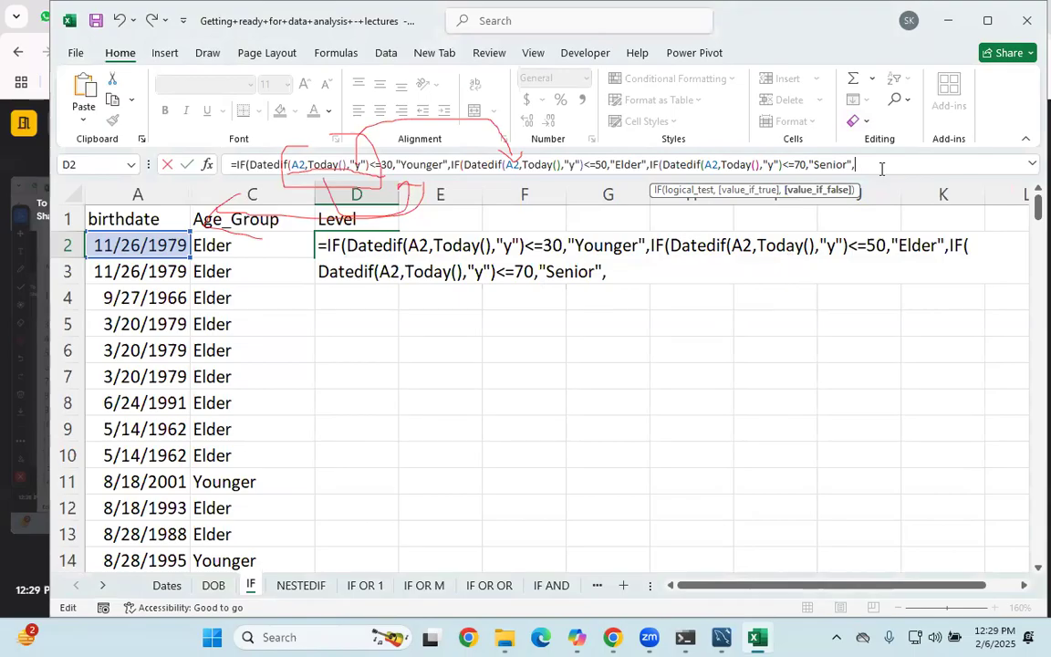
pyautogui.write('"Most Senior")')
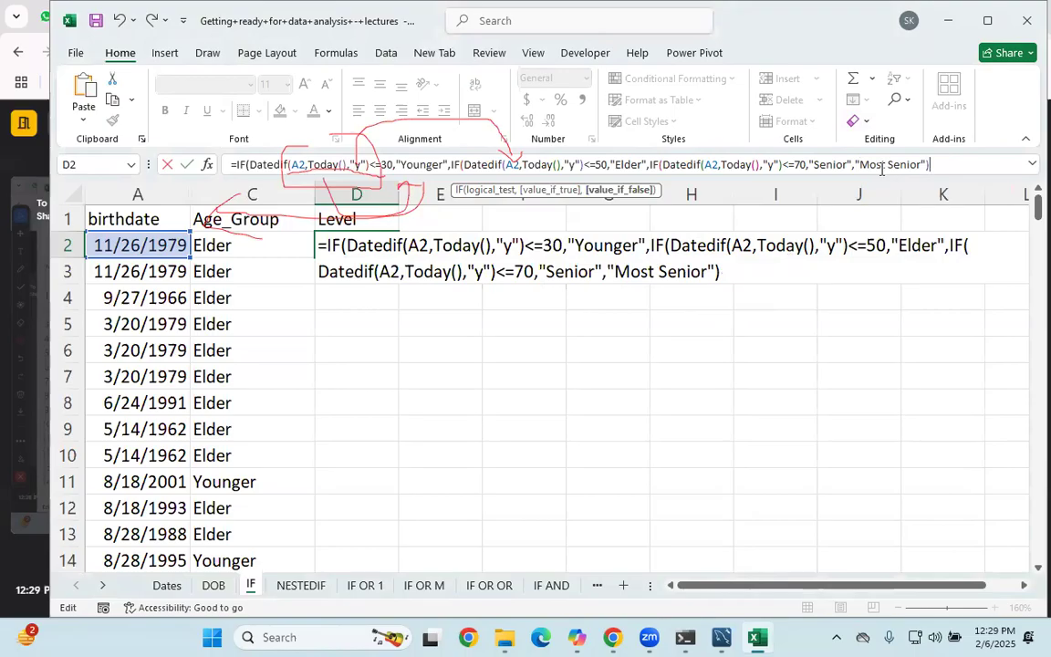
pyautogui.press('BackSpace')
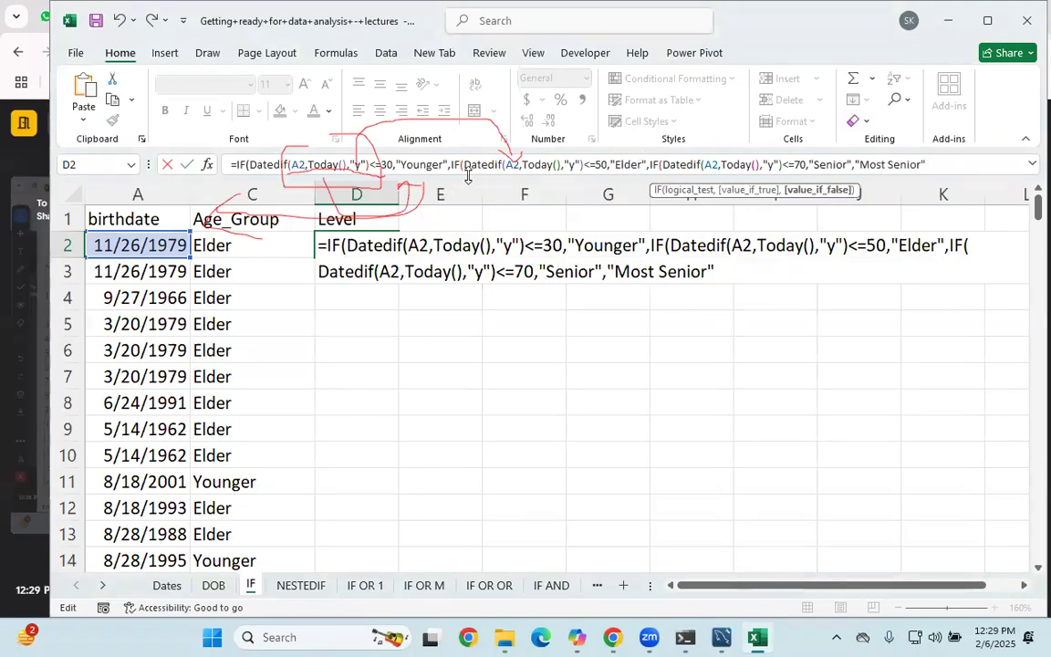
# - Close all three nested IF functions in D2 with three closing parentheses and enter the formula
pyautogui.click(26, 399)
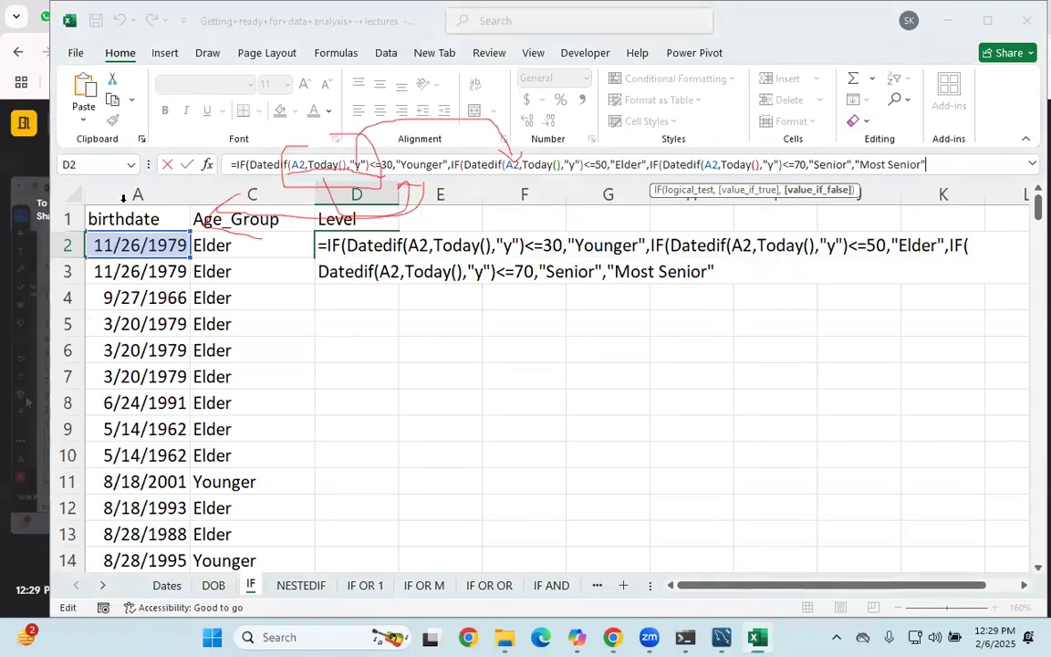
pyautogui.click(942, 159)
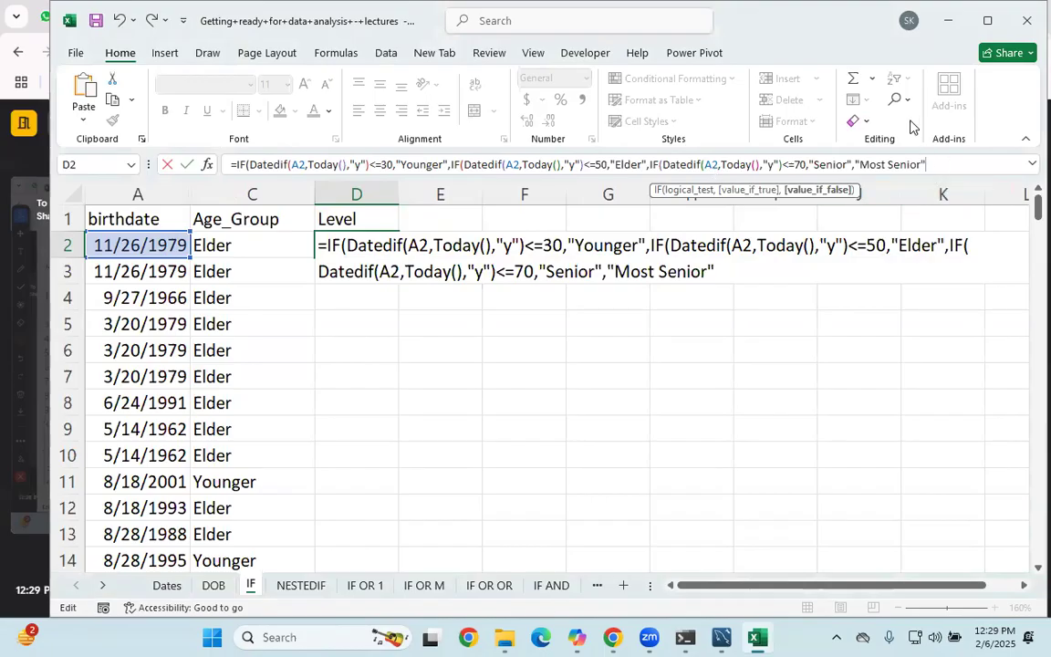
pyautogui.write(')')
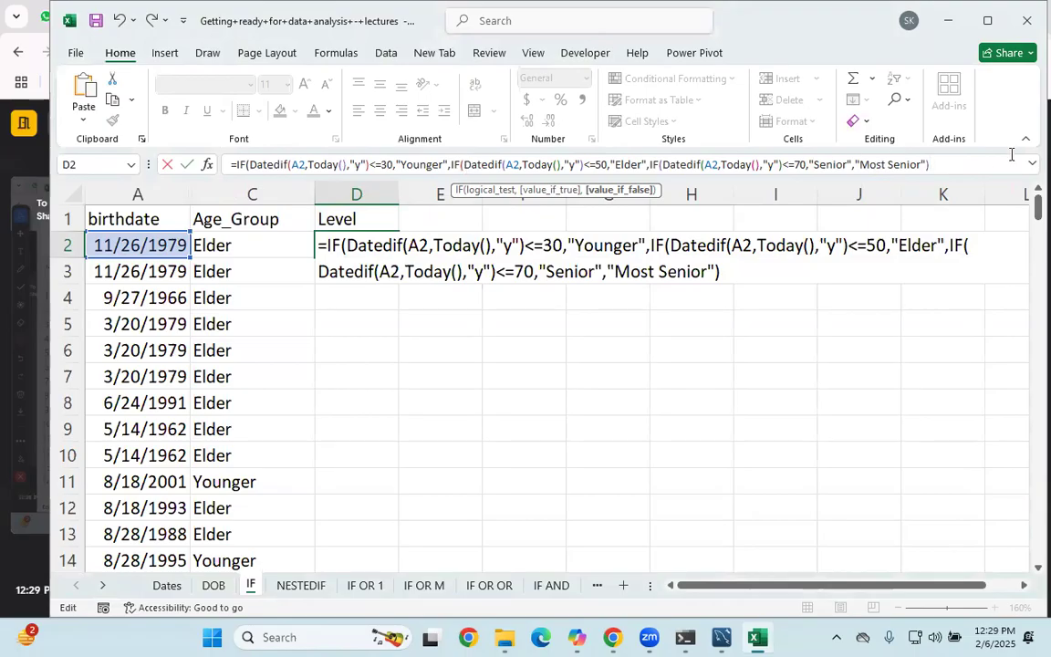
pyautogui.write('0')
pyautogui.press('BackSpace')
pyautogui.write(')')
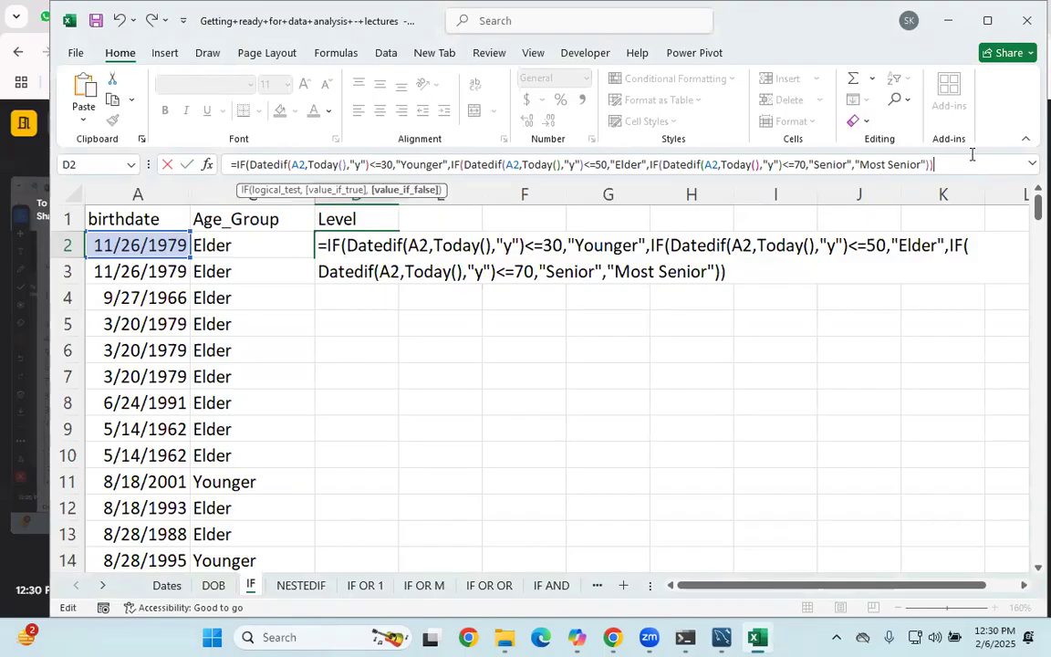
pyautogui.press('BackSpace')
pyautogui.write('))')
pyautogui.press('BackSpace')
pyautogui.press('BackSpace')
pyautogui.write(')')
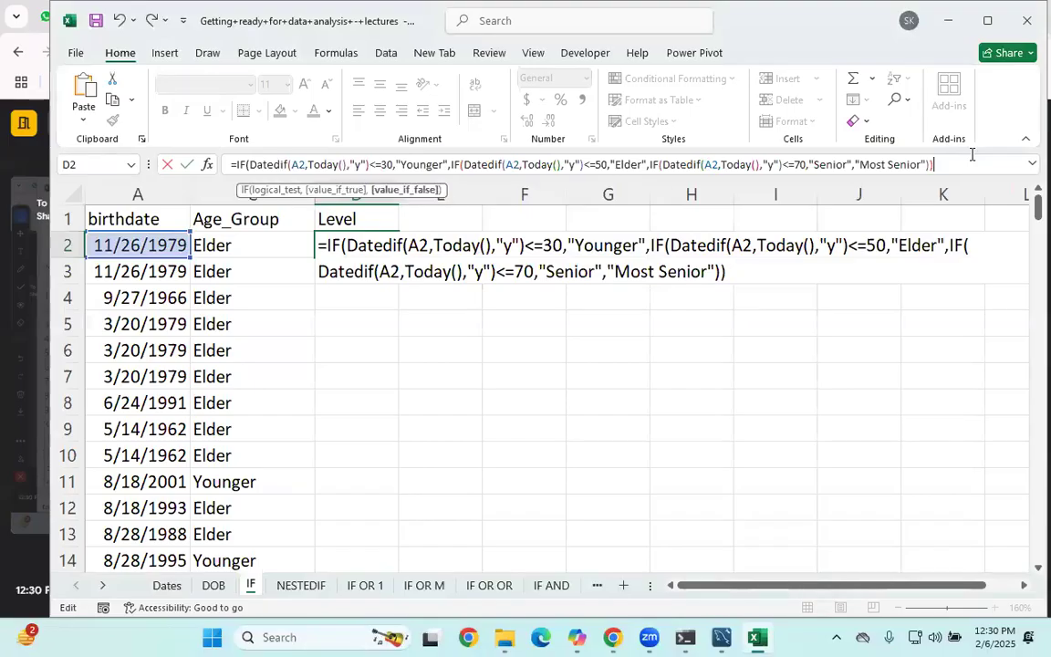
pyautogui.write(')')
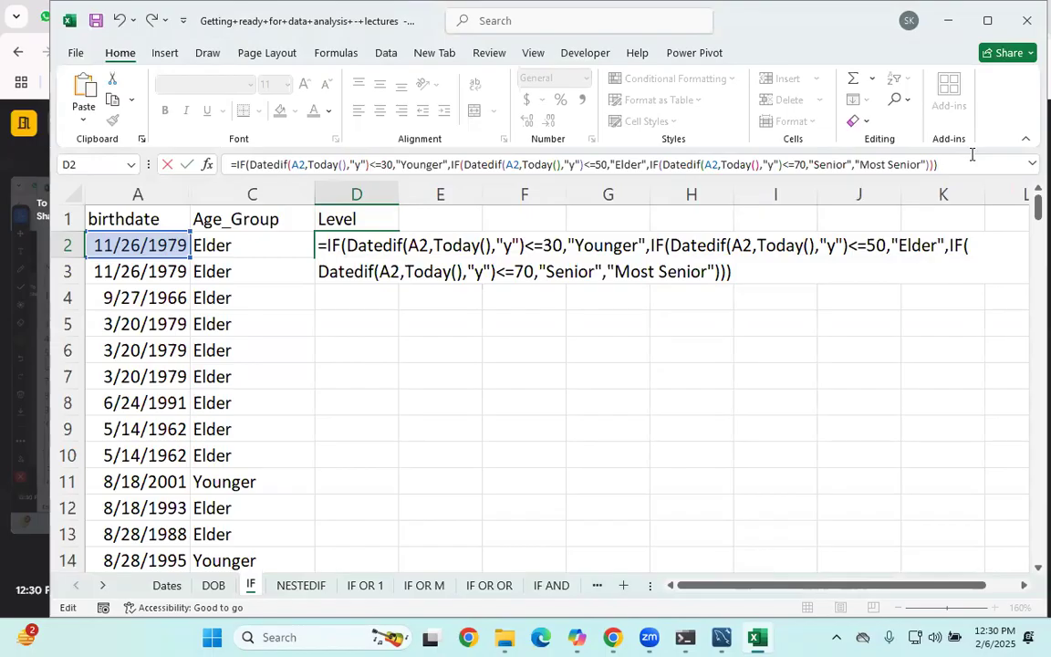
pyautogui.press('Return')
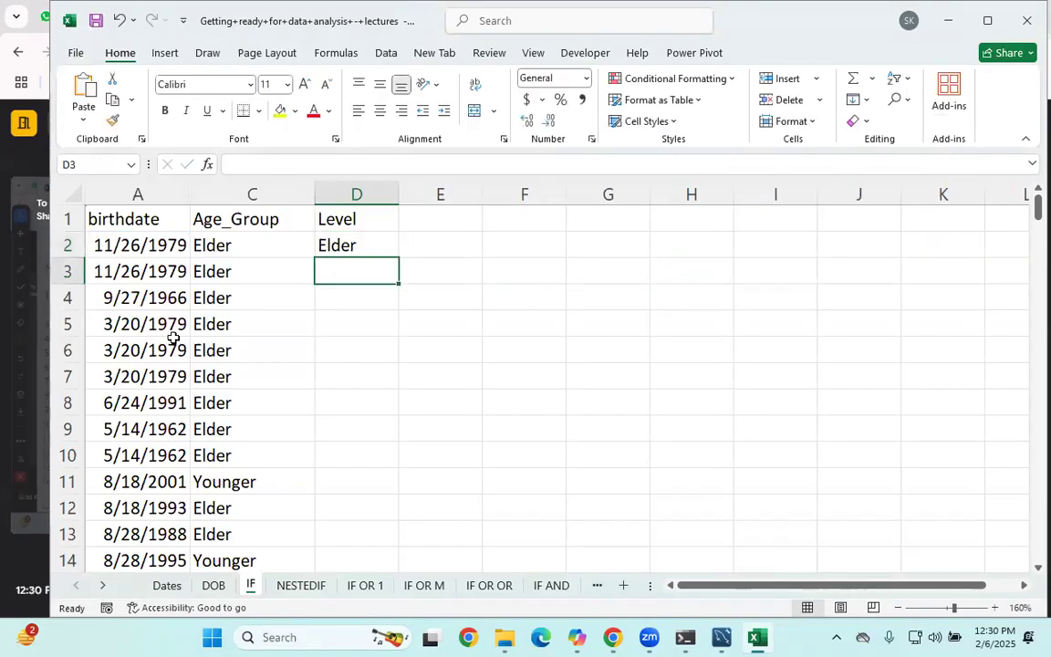
# - Fill the D2 formula down the Level column alongside the birthdates
pyautogui.click(365, 240)
pyautogui.doubleClick(399, 261)
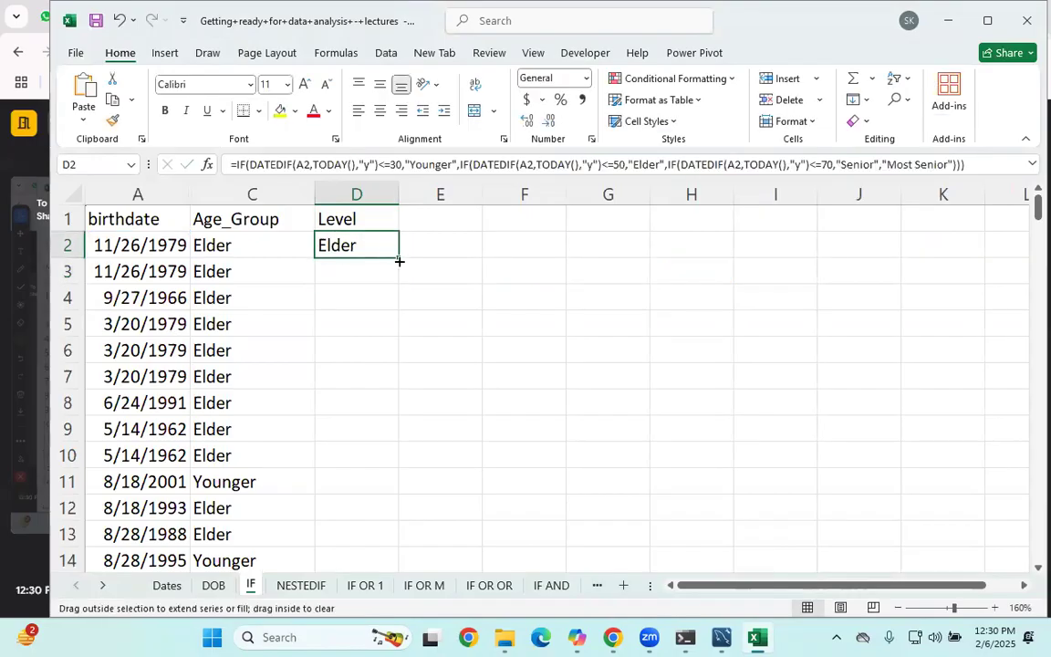
pyautogui.click(438, 348)
# - Review the filled Level results against the birthdates, down to the 12/3/1951 rows
pyautogui.click(338, 255)
pyautogui.moveTo(335, 271); pyautogui.dragTo(316, 558)
pyautogui.click(351, 453)
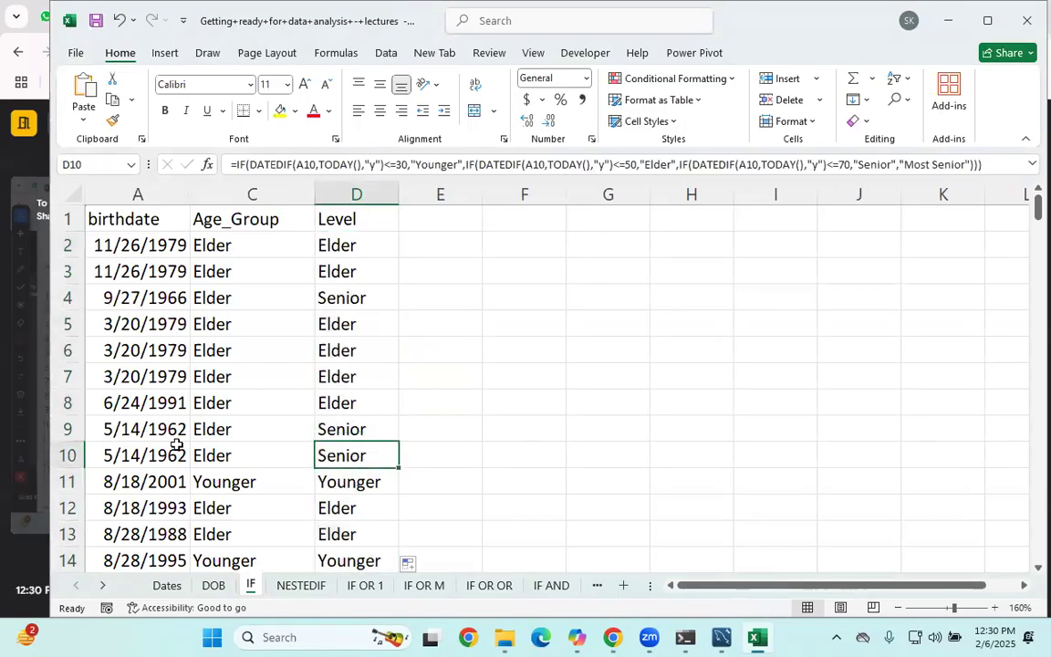
pyautogui.click(352, 511)
pyautogui.scroll(-6, 352, 515)
pyautogui.scroll(6, 352, 511)
pyautogui.scroll(-13, 352, 508)
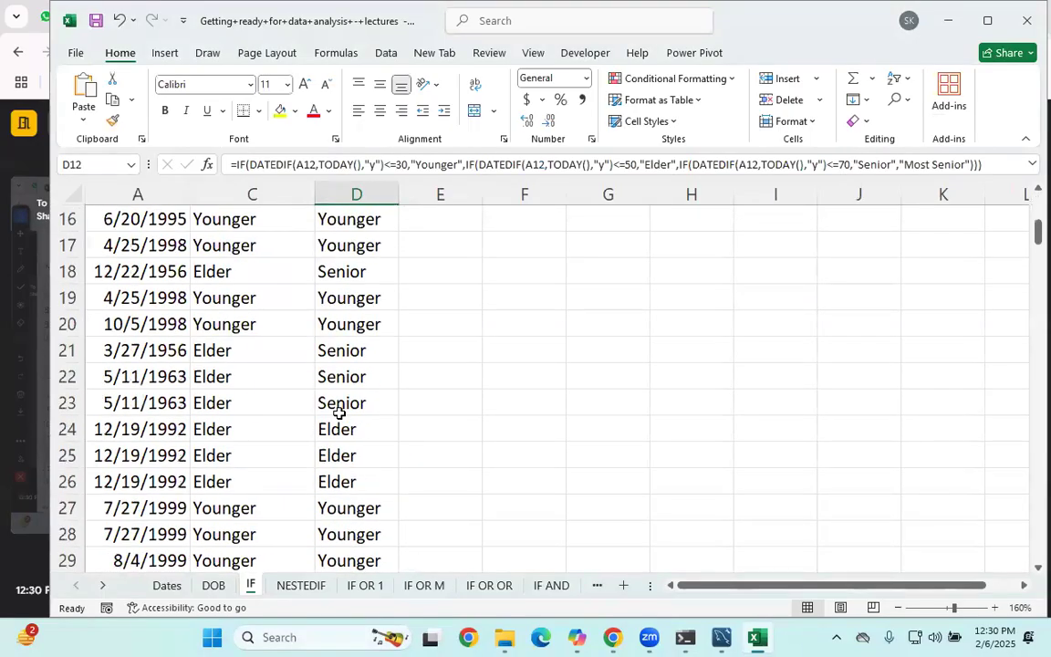
pyautogui.click(340, 326)
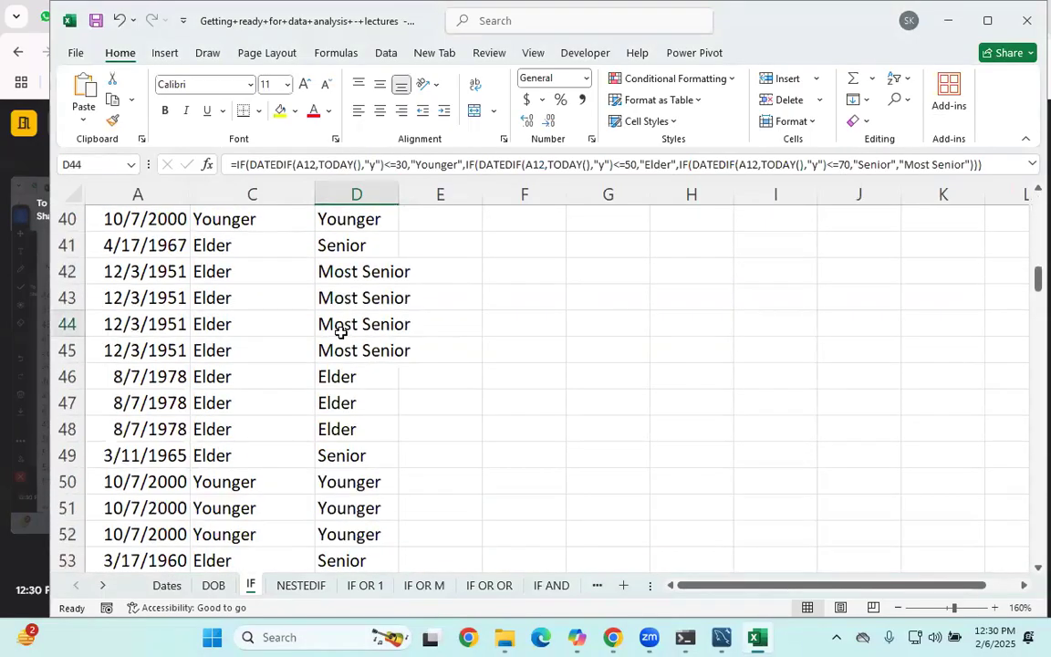
pyautogui.click(137, 348)
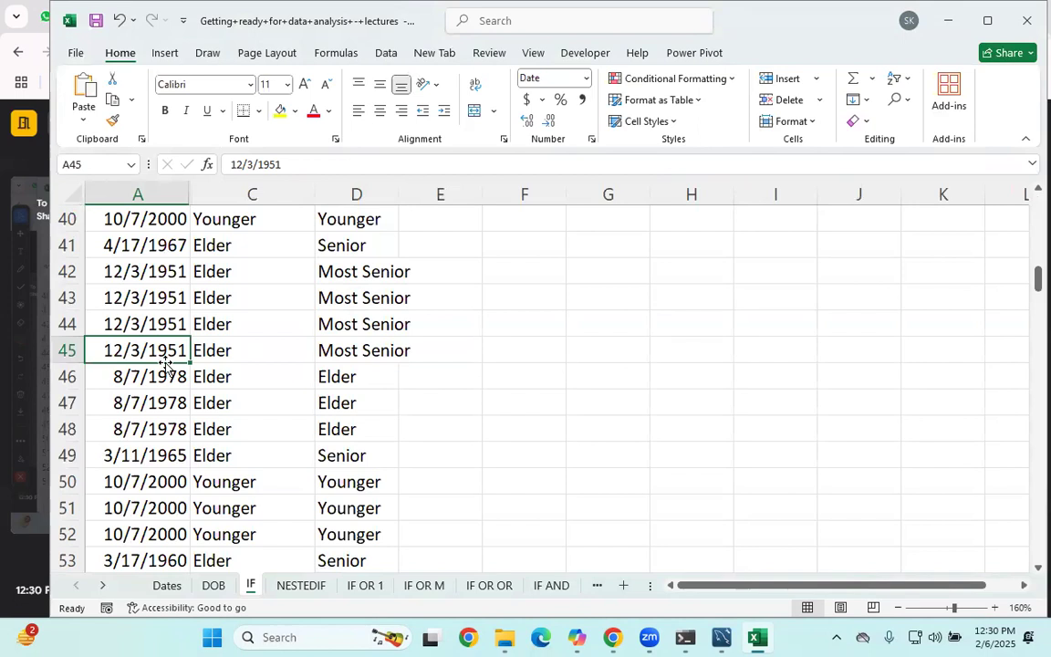
# - Open the IF OR 1 sheet and select the member card types in G2:G7
pyautogui.click(301, 585)
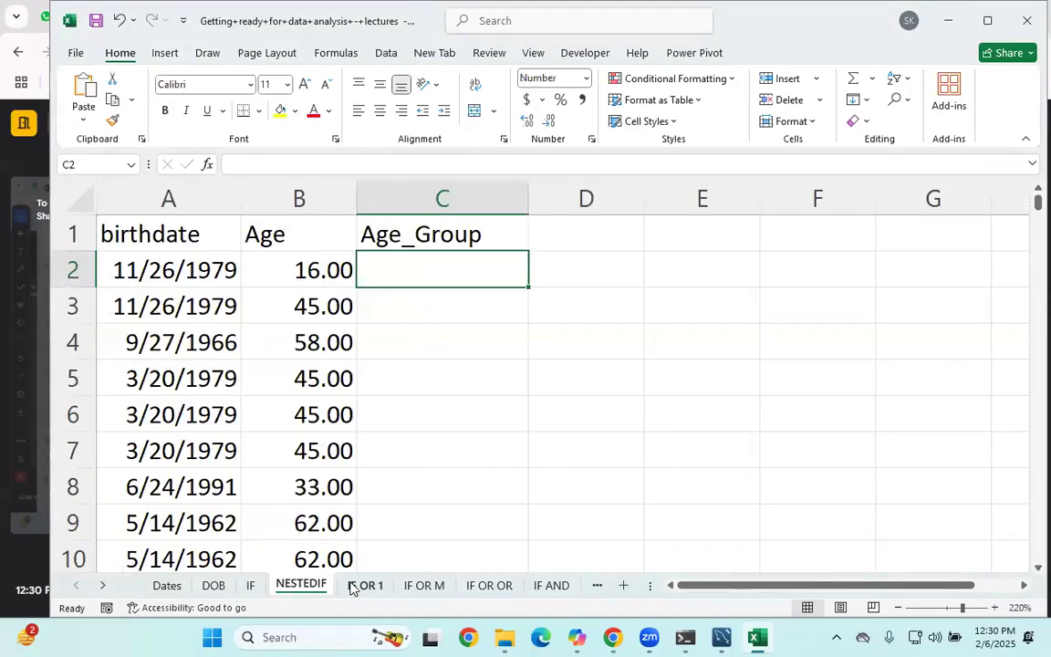
pyautogui.click(352, 586)
pyautogui.click(631, 399)
pyautogui.moveTo(129, 265); pyautogui.dragTo(176, 566)
pyautogui.click(354, 451)
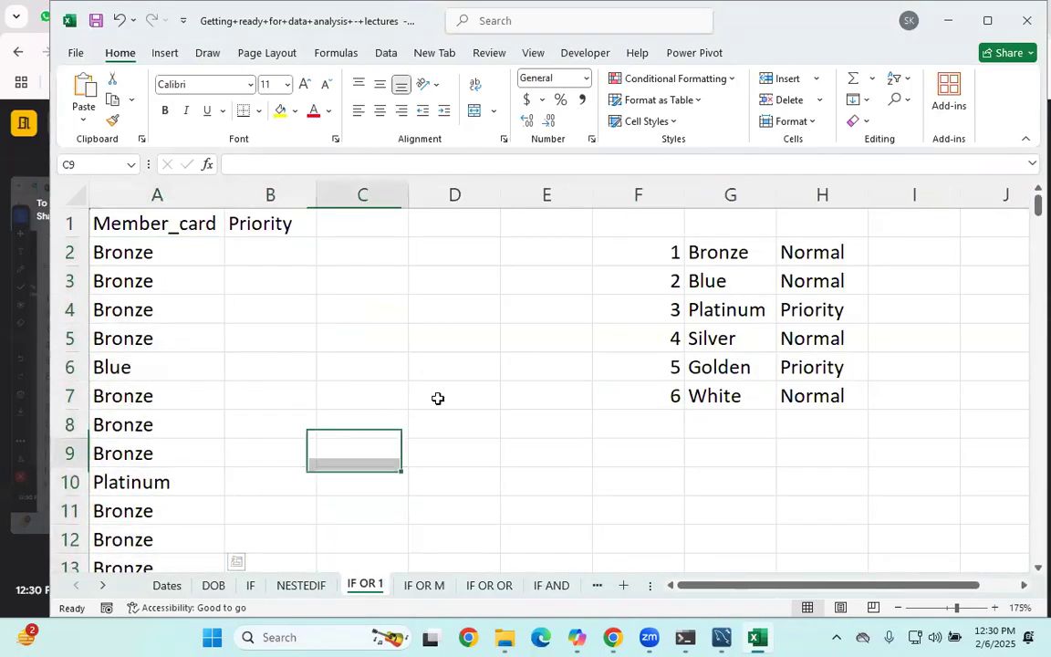
pyautogui.moveTo(704, 252); pyautogui.dragTo(700, 392)
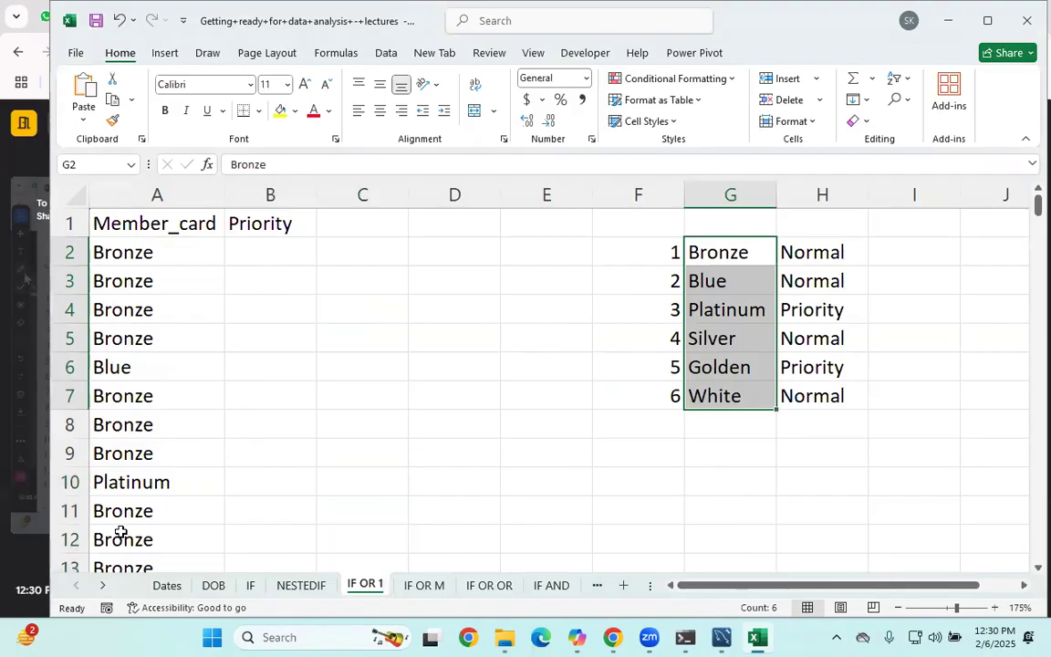
# - Compare the Normal cards (Bronze, Blue, Silver, White) with the Priority cards (Platinum, Golden) in the reference table
pyautogui.click(321, 371)
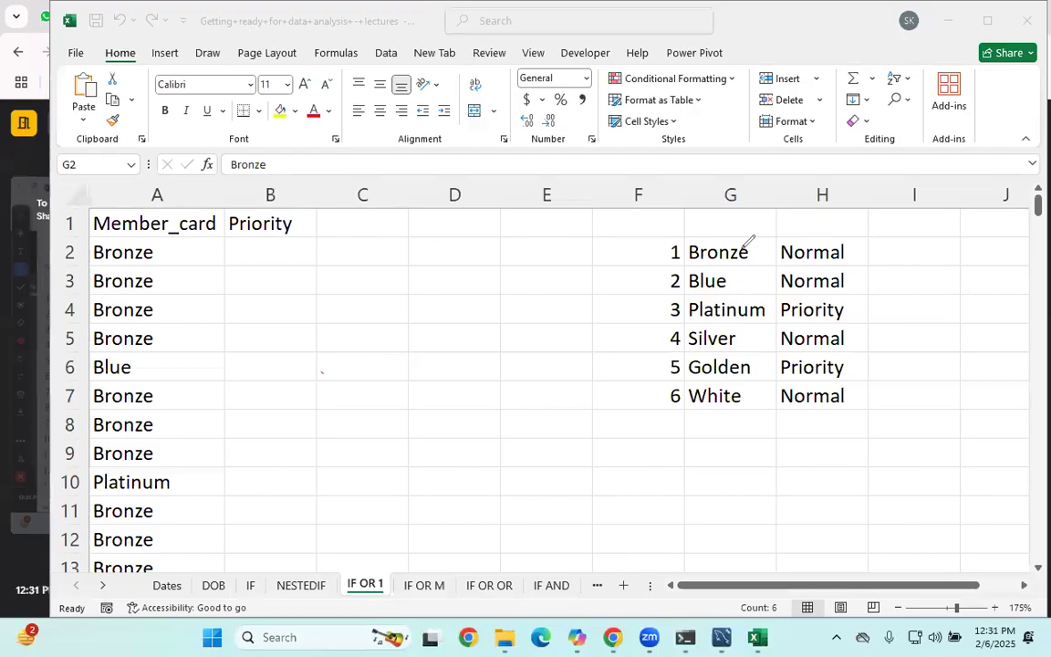
pyautogui.moveTo(748, 260); pyautogui.dragTo(746, 292)
pyautogui.moveTo(742, 340); pyautogui.dragTo(762, 335)
pyautogui.moveTo(742, 398); pyautogui.dragTo(753, 390)
pyautogui.moveTo(853, 249); pyautogui.dragTo(858, 287)
pyautogui.moveTo(844, 345); pyautogui.dragTo(875, 330)
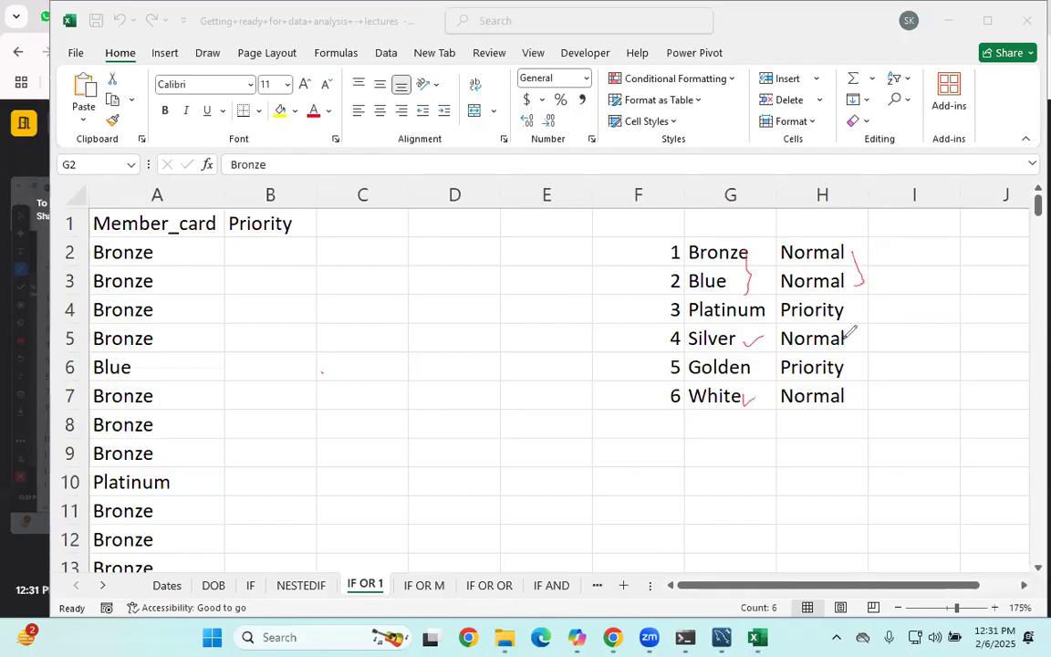
pyautogui.moveTo(856, 396); pyautogui.dragTo(866, 391)
pyautogui.moveTo(689, 310); pyautogui.dragTo(844, 309)
pyautogui.moveTo(707, 374); pyautogui.dragTo(792, 372)
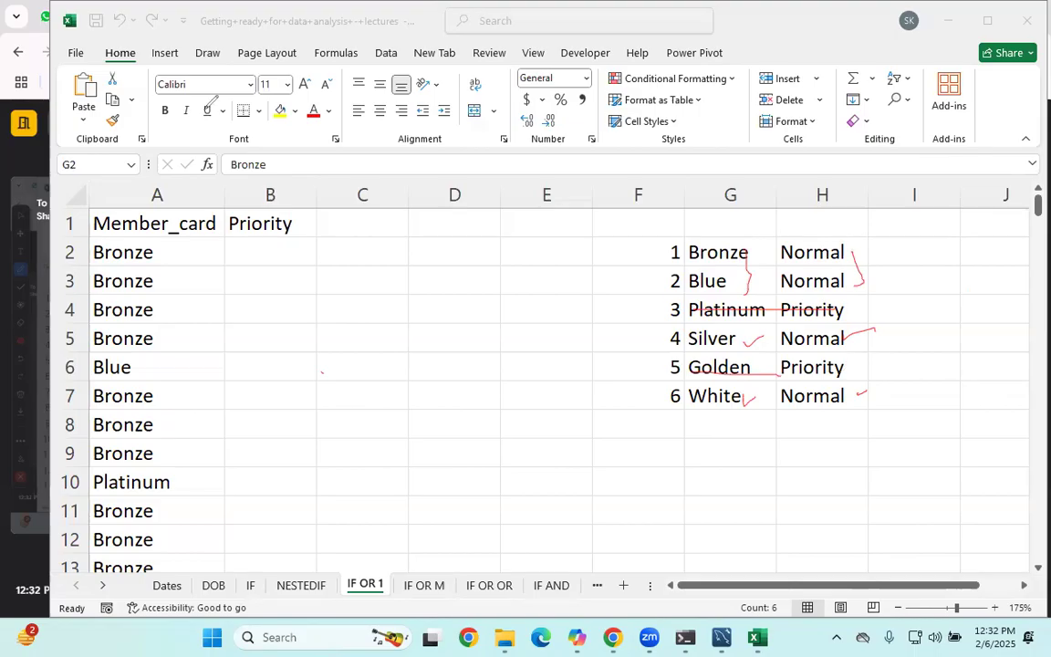
# - Start an IF formula in B2 with an OR function as its logical test
pyautogui.click(244, 262)
pyautogui.write('=IF(')
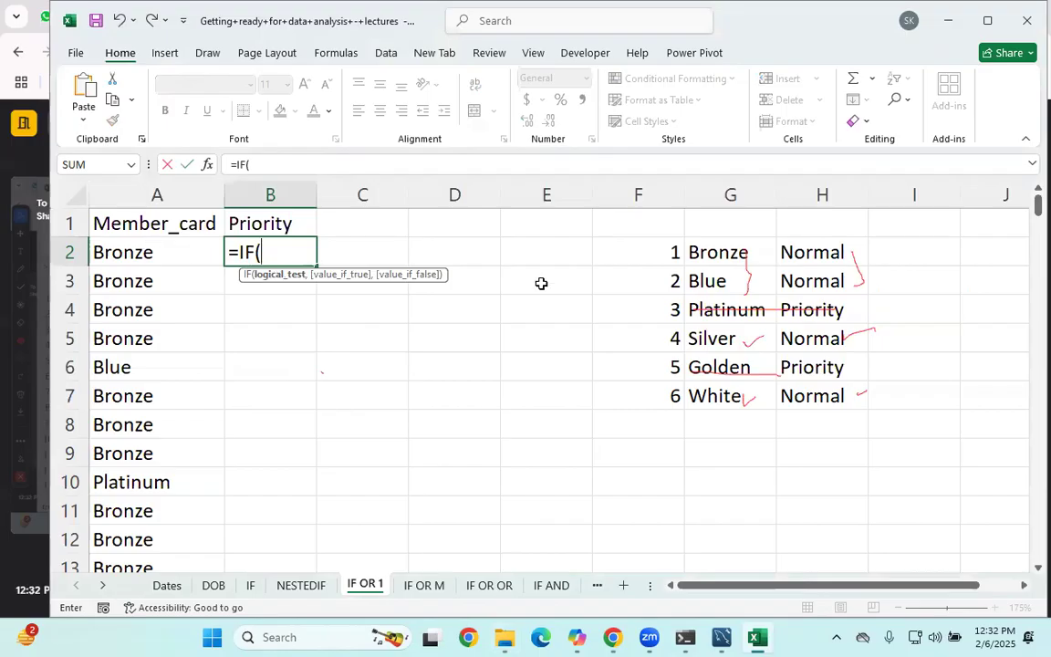
pyautogui.write('or(')
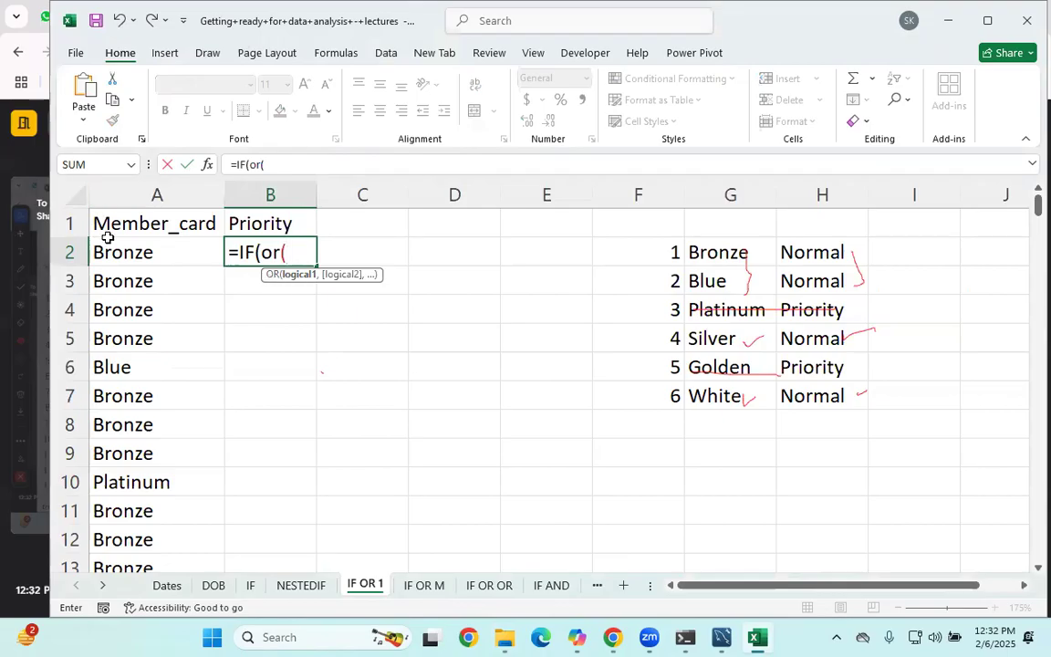
pyautogui.press('BackSpace')
pyautogui.press('BackSpace')
pyautogui.press('BackSpace')
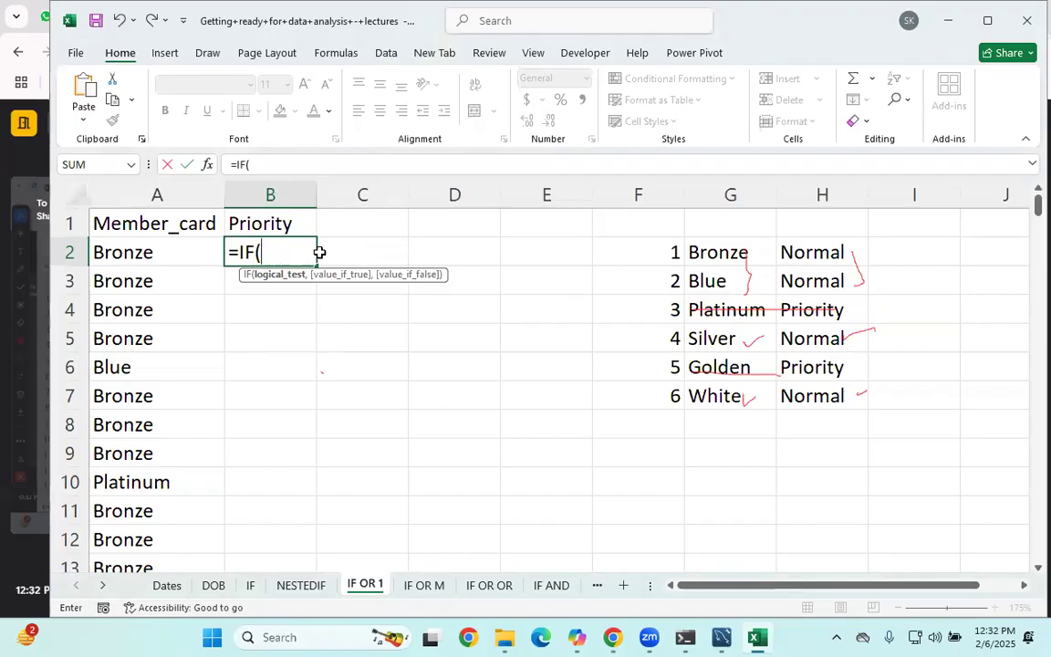
pyautogui.write('or(')
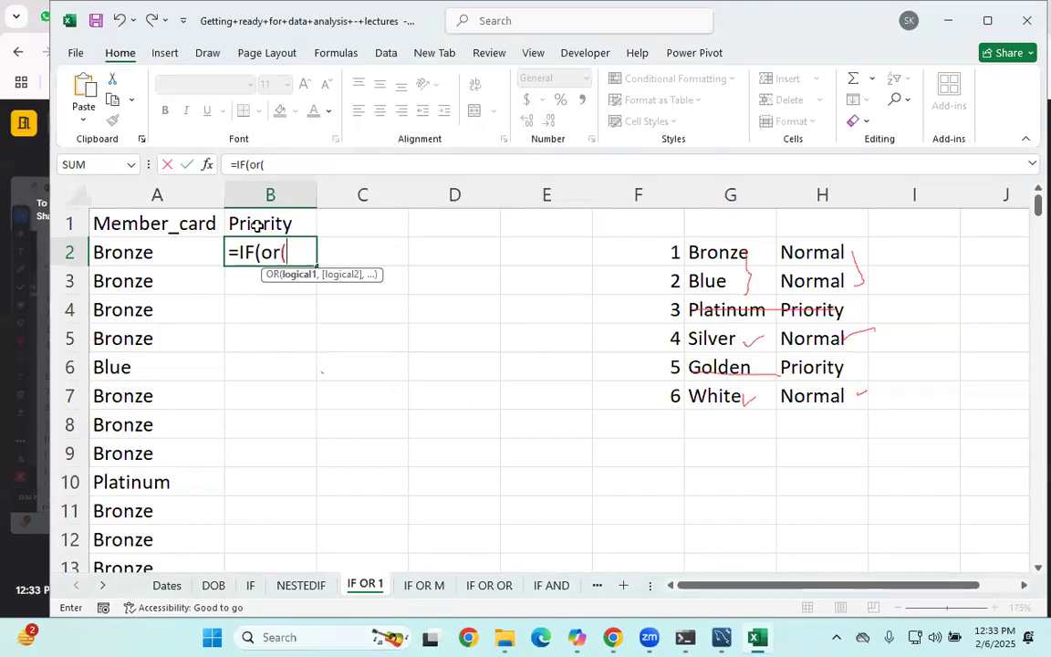
# - Add the conditions A2="Bronze" and A2="Blue" to the OR function in B2
pyautogui.click(117, 250)
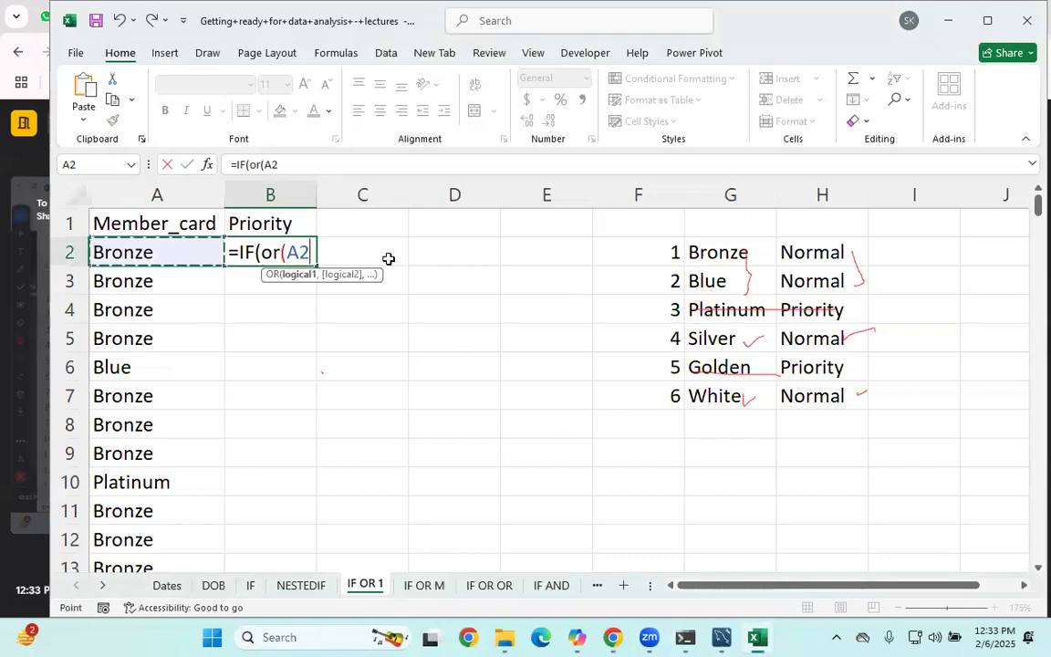
pyautogui.write('=')
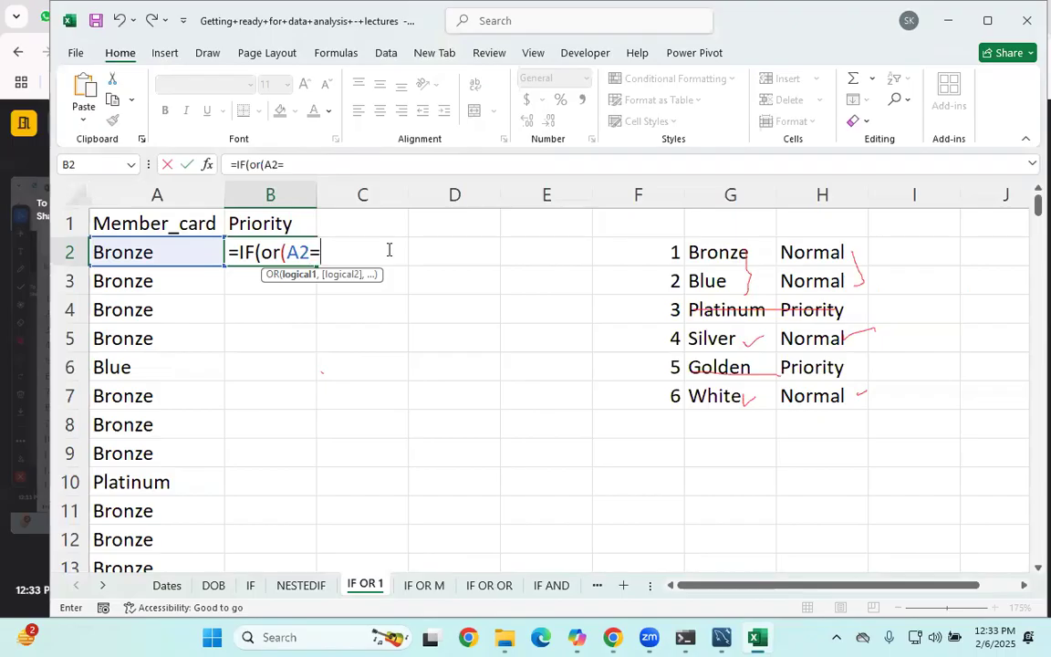
pyautogui.write('"Bronx')
pyautogui.press('BackSpace')
pyautogui.write('ze"')
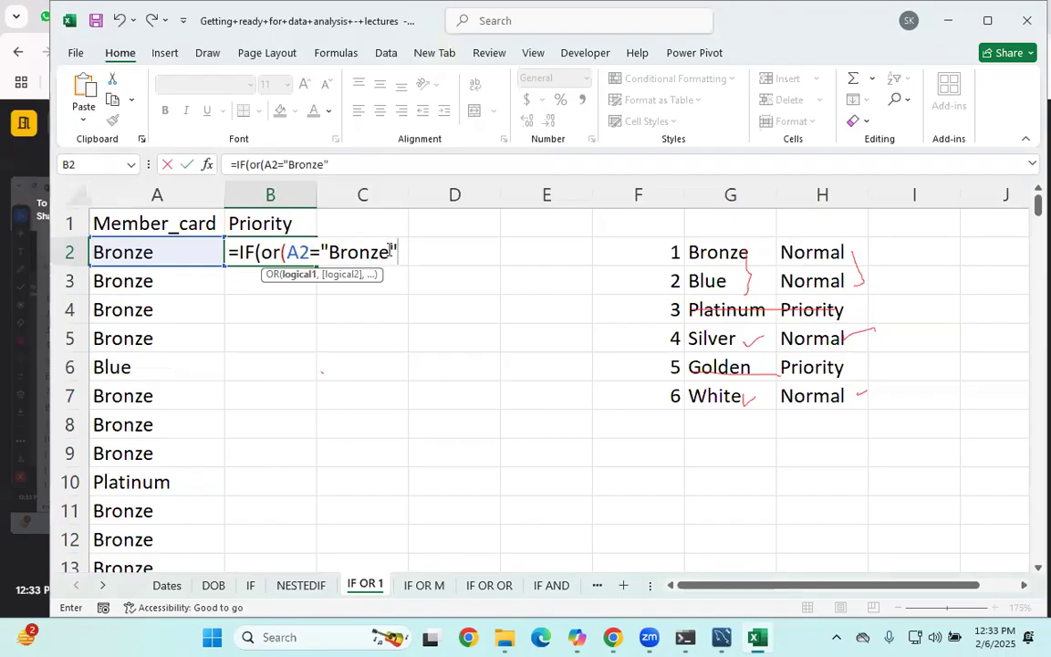
pyautogui.write(',')
pyautogui.click(157, 263)
pyautogui.write('="Blue:')
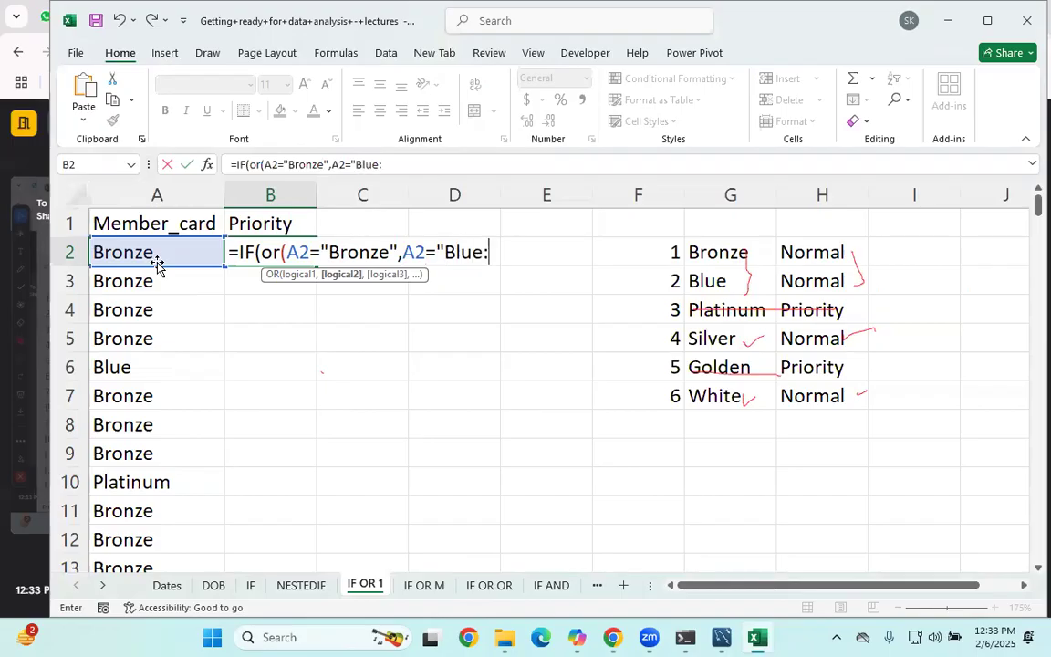
pyautogui.press('BackSpace')
pyautogui.write('",')
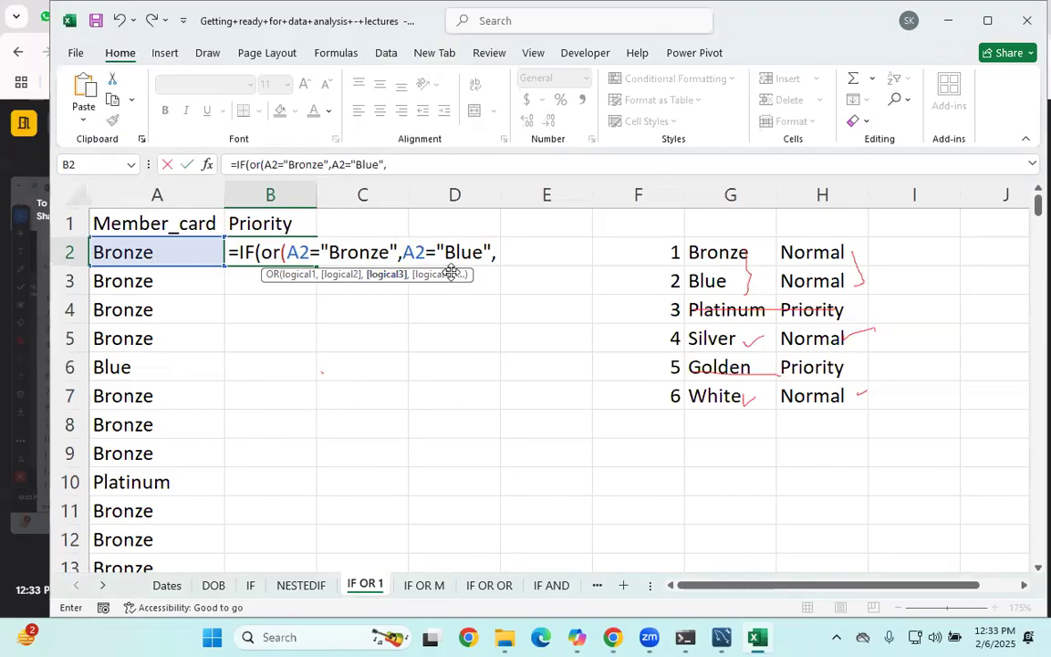
# - Add the conditions A2="Silver" and A2="white" to the OR function, then close it
pyautogui.click(164, 244)
pyautogui.write('=')
pyautogui.write('"S')
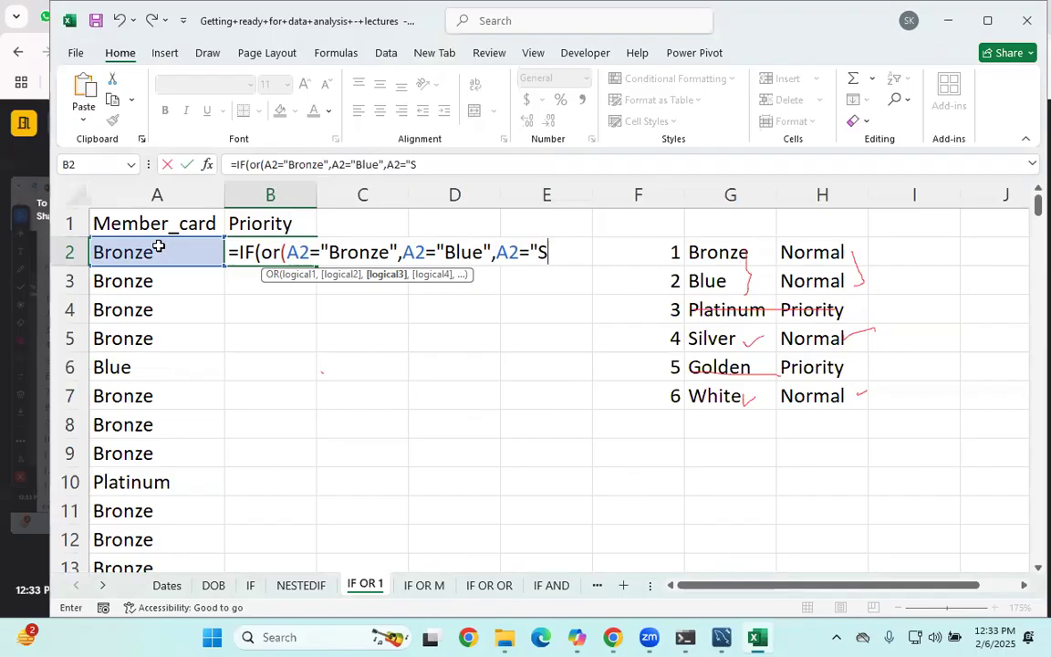
pyautogui.write('ilver",')
pyautogui.click(137, 252)
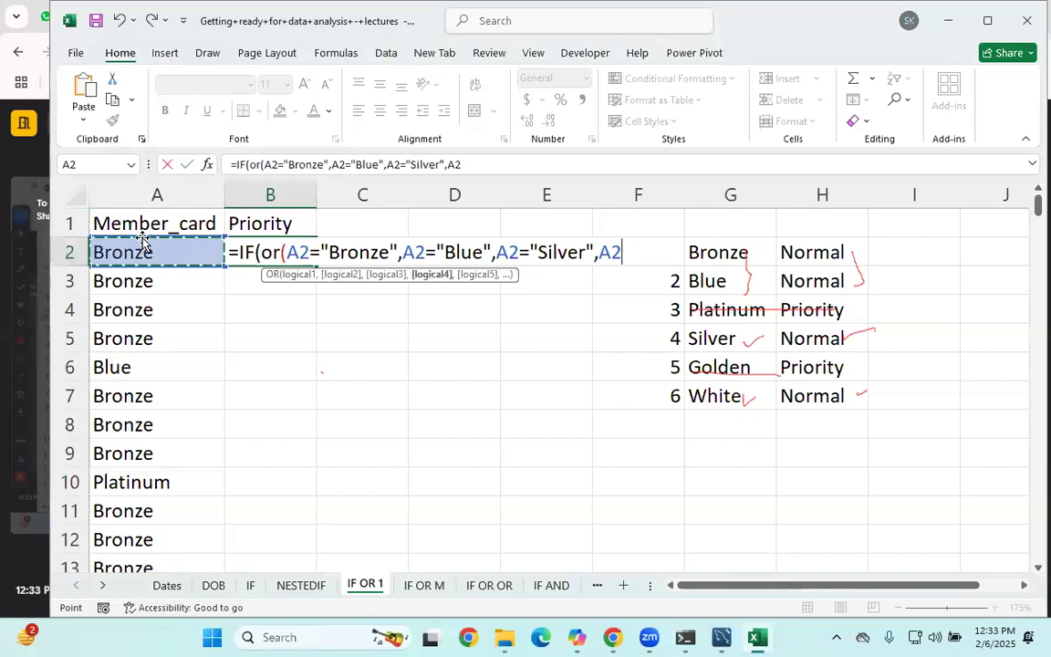
pyautogui.write('="')
pyautogui.write('wh')
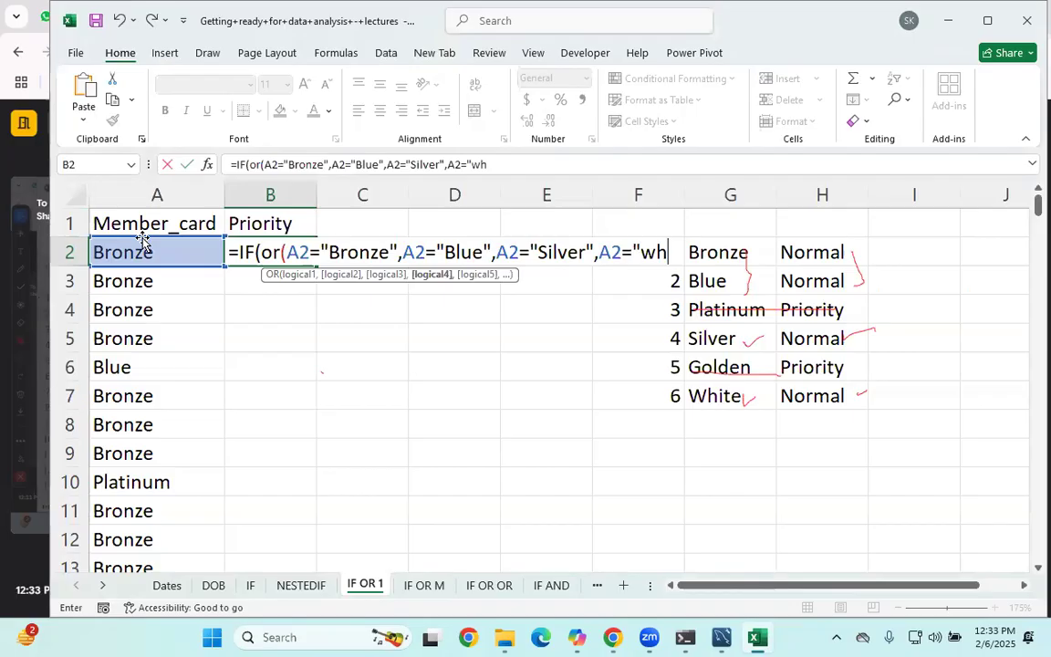
pyautogui.write('ite")')
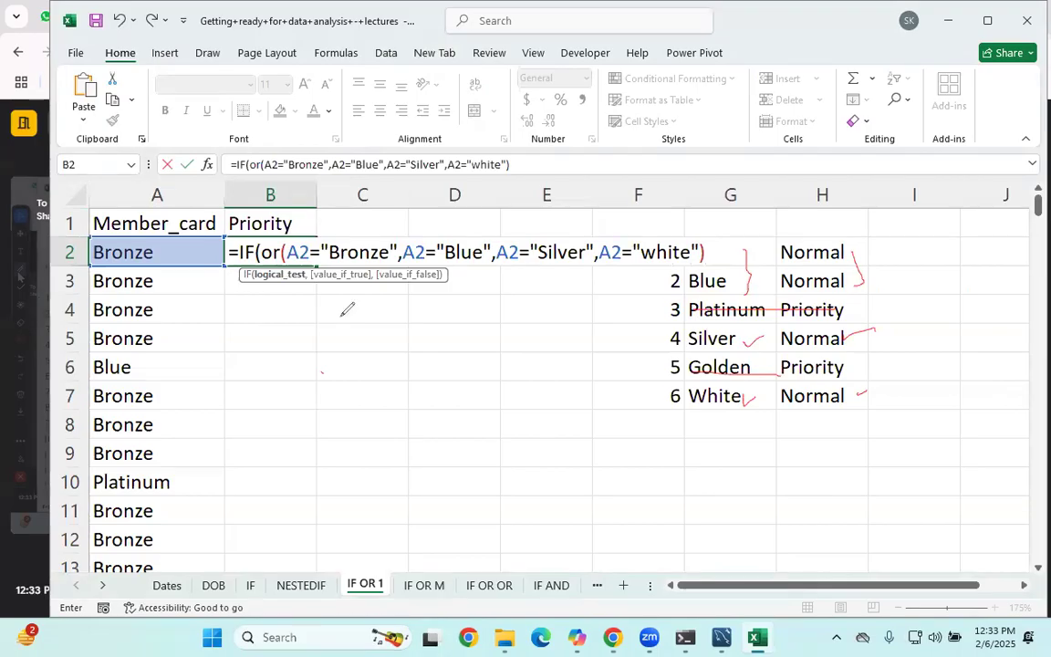
# - Sketch the OR pattern of comma-separated conditions below the B2 formula and bracket and label each of its four conditions by pen
pyautogui.moveTo(272, 342); pyautogui.dragTo(326, 345)
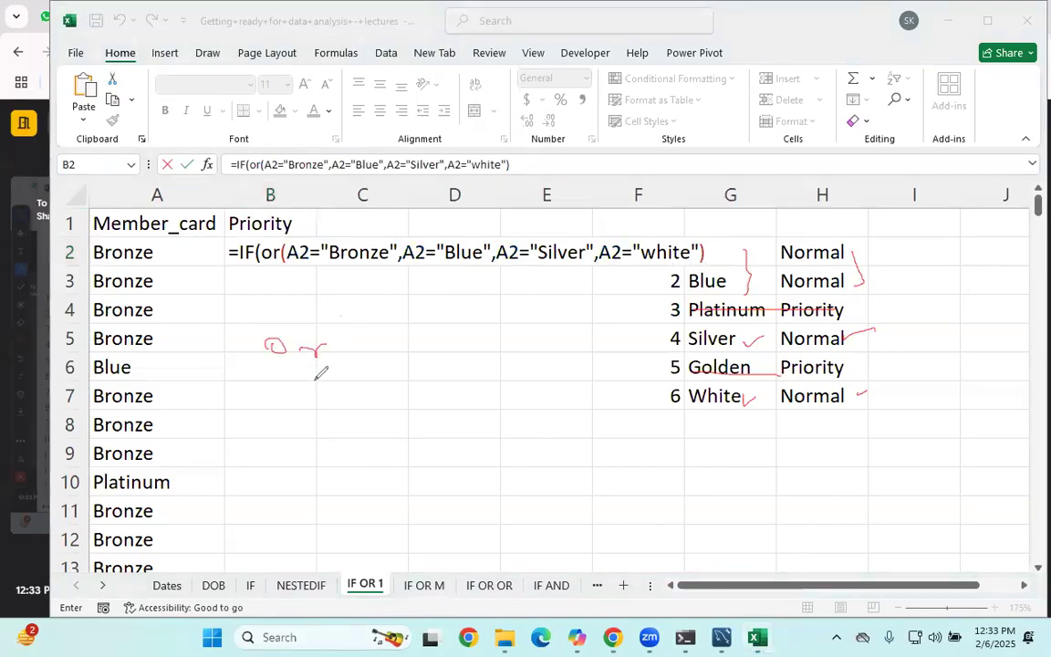
pyautogui.moveTo(340, 393); pyautogui.dragTo(340, 404)
pyautogui.moveTo(365, 399); pyautogui.dragTo(421, 412)
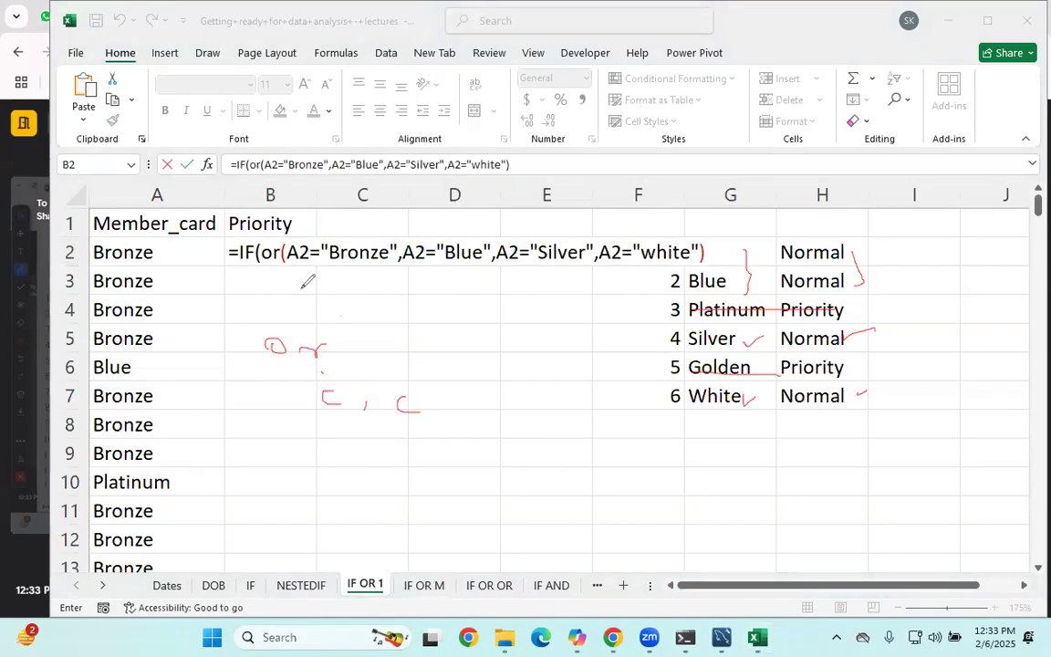
pyautogui.moveTo(297, 265); pyautogui.dragTo(391, 263)
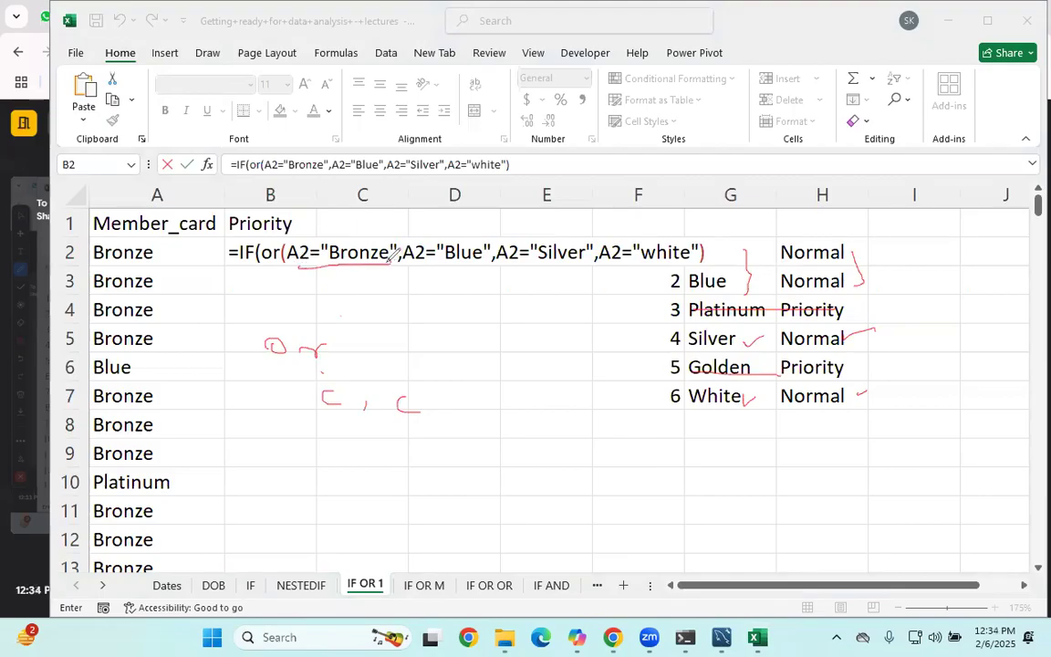
pyautogui.moveTo(324, 278); pyautogui.dragTo(338, 289)
pyautogui.moveTo(408, 264)
pyautogui.mouseDown()
pyautogui.moveTo(476, 263)
pyautogui.moveTo(460, 283)
pyautogui.moveTo(472, 302)
pyautogui.mouseUp()
pyautogui.moveTo(508, 260); pyautogui.dragTo(583, 261)
pyautogui.moveTo(545, 295); pyautogui.dragTo(556, 321)
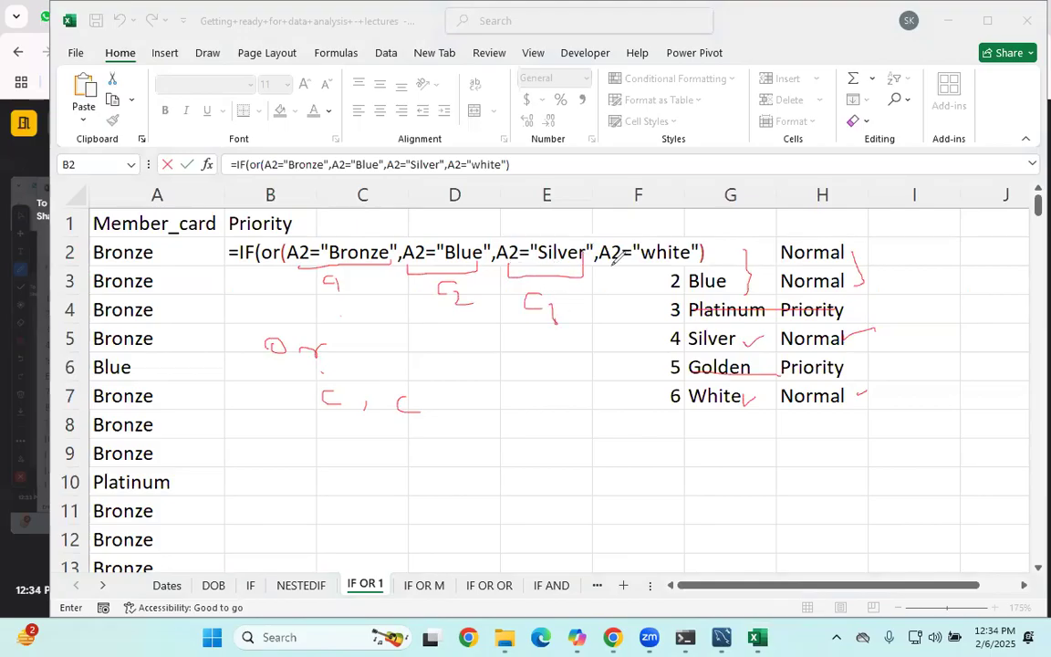
pyautogui.moveTo(602, 274)
pyautogui.mouseDown()
pyautogui.moveTo(675, 270)
pyautogui.moveTo(633, 301)
pyautogui.moveTo(655, 304)
pyautogui.mouseUp()
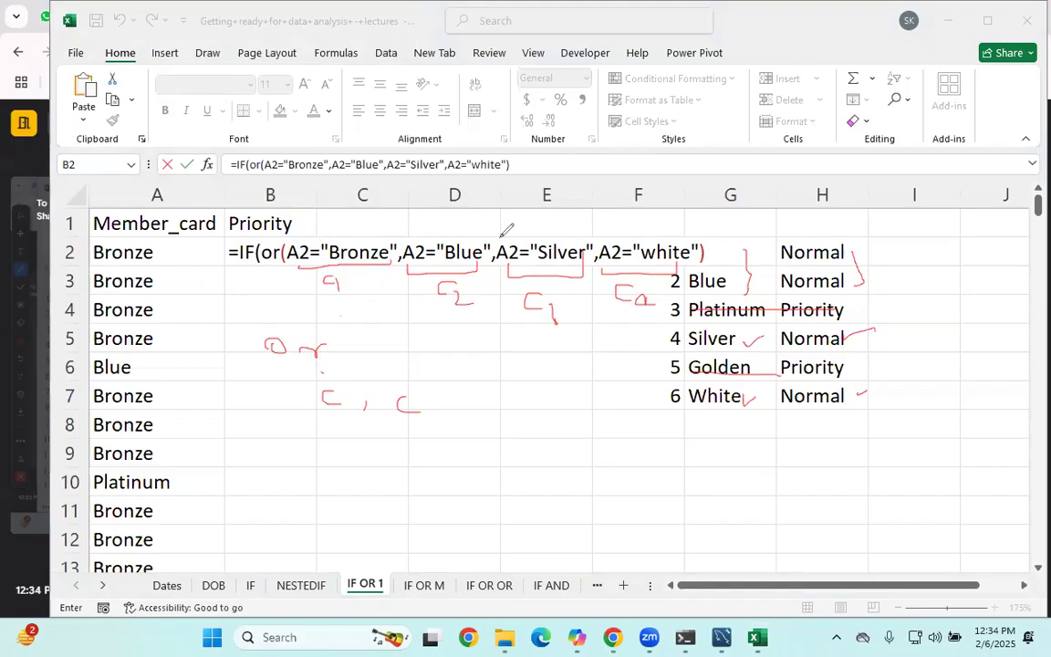
# - Mark the OR conditions with handwritten true or false results, circle the whole OR function, and clear all annotations
pyautogui.moveTo(309, 217)
pyautogui.mouseDown()
pyautogui.moveTo(368, 216)
pyautogui.moveTo(337, 238)
pyautogui.mouseUp()
pyautogui.moveTo(428, 222); pyautogui.dragTo(428, 236)
pyautogui.moveTo(428, 222); pyautogui.dragTo(459, 229)
pyautogui.moveTo(532, 230); pyautogui.dragTo(547, 242)
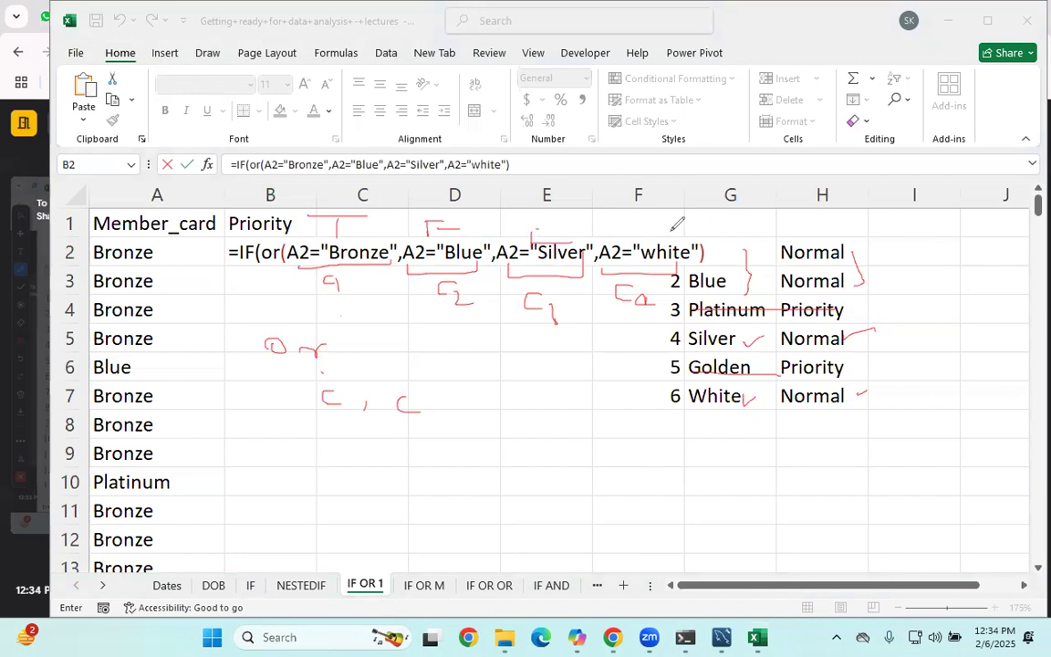
pyautogui.moveTo(282, 227)
pyautogui.mouseDown()
pyautogui.moveTo(419, 285)
pyautogui.moveTo(679, 256)
pyautogui.moveTo(506, 206)
pyautogui.moveTo(283, 213)
pyautogui.mouseUp()
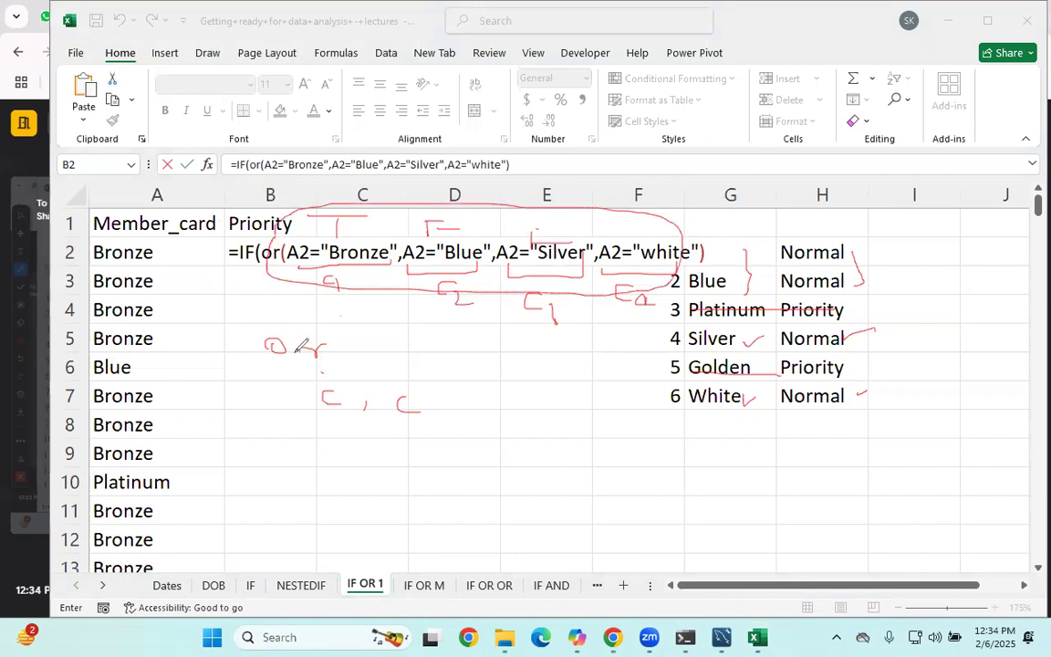
pyautogui.moveTo(326, 433); pyautogui.dragTo(398, 432)
pyautogui.moveTo(365, 445); pyautogui.dragTo(366, 462)
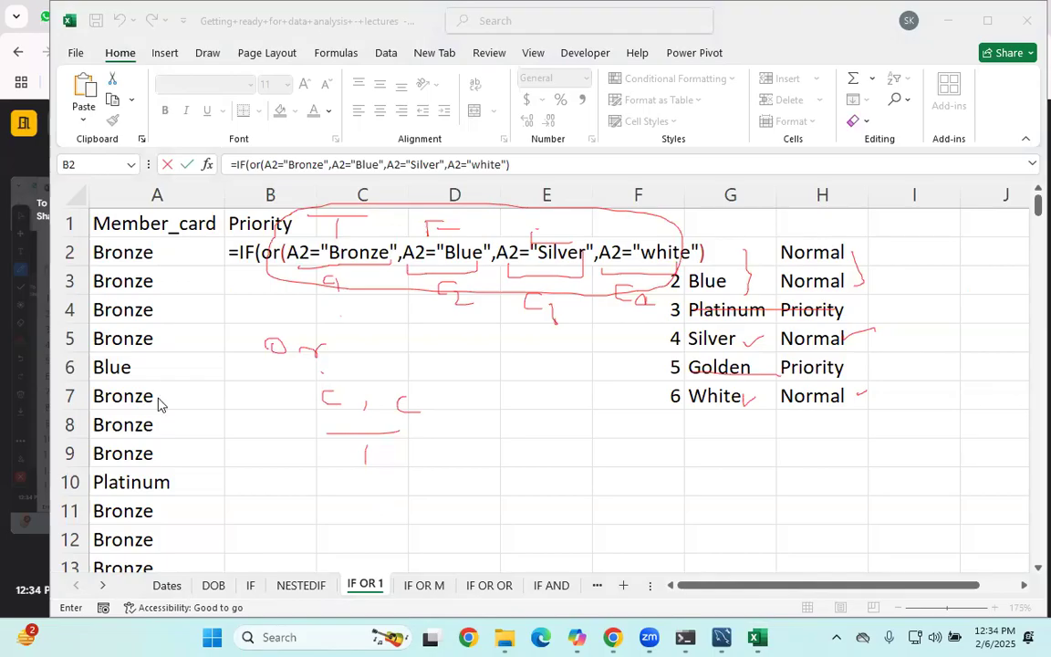
pyautogui.press('e')
# - Underline the OR function as the logical test in B2 and add "Normal" as the IF value if true
pyautogui.moveTo(266, 257)
pyautogui.mouseDown()
pyautogui.moveTo(693, 280)
pyautogui.moveTo(715, 261)
pyautogui.mouseUp()
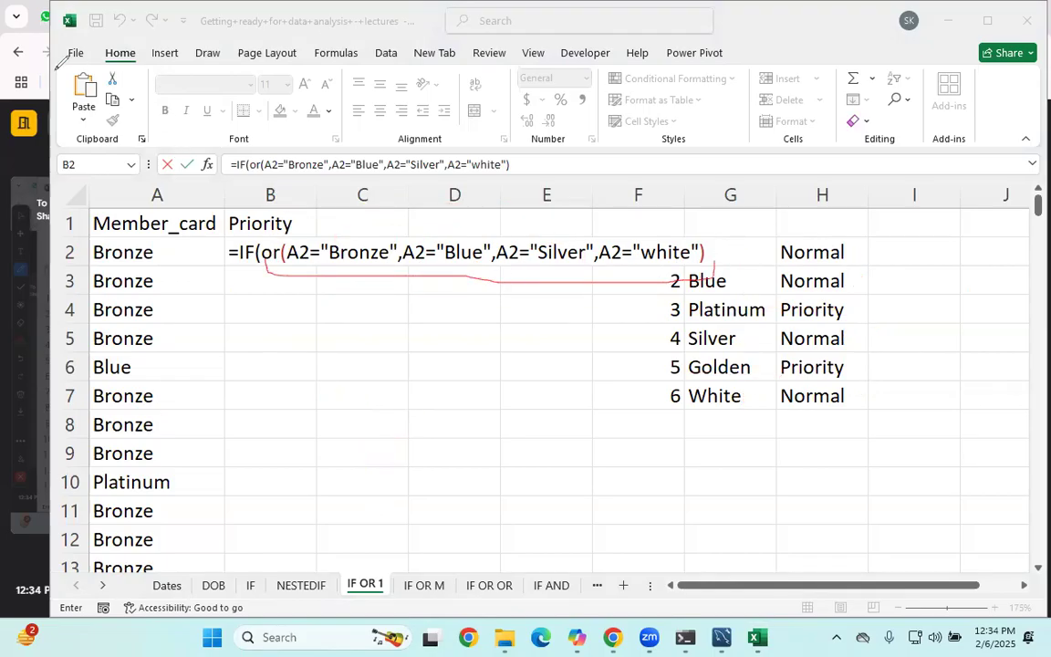
pyautogui.click(741, 246)
pyautogui.write(',')
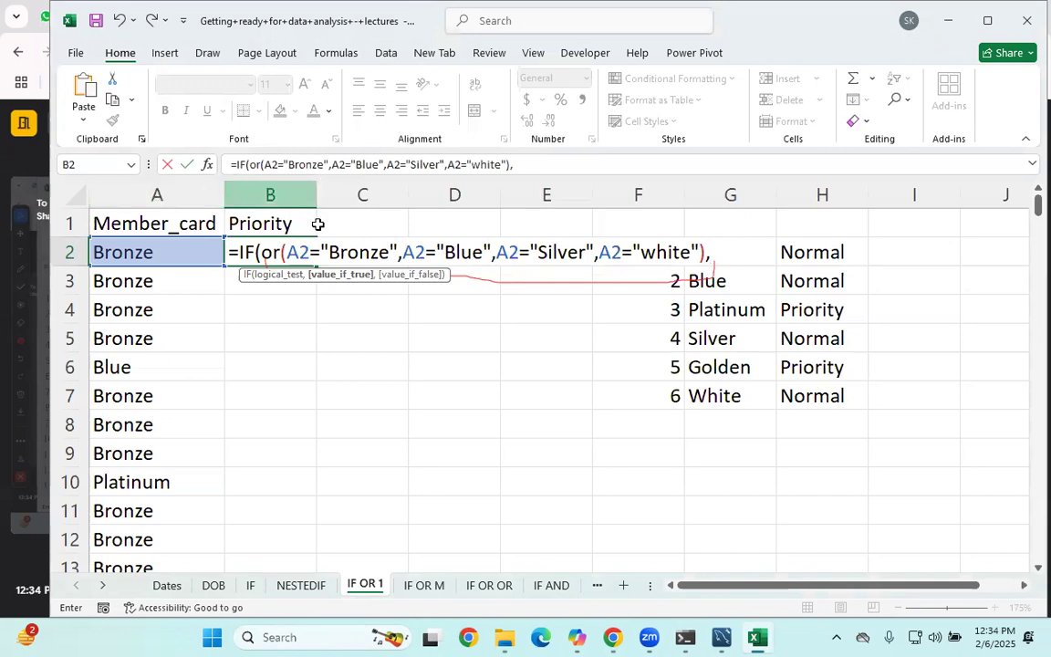
pyautogui.moveTo(288, 253); pyautogui.dragTo(380, 253)
pyautogui.click(264, 252)
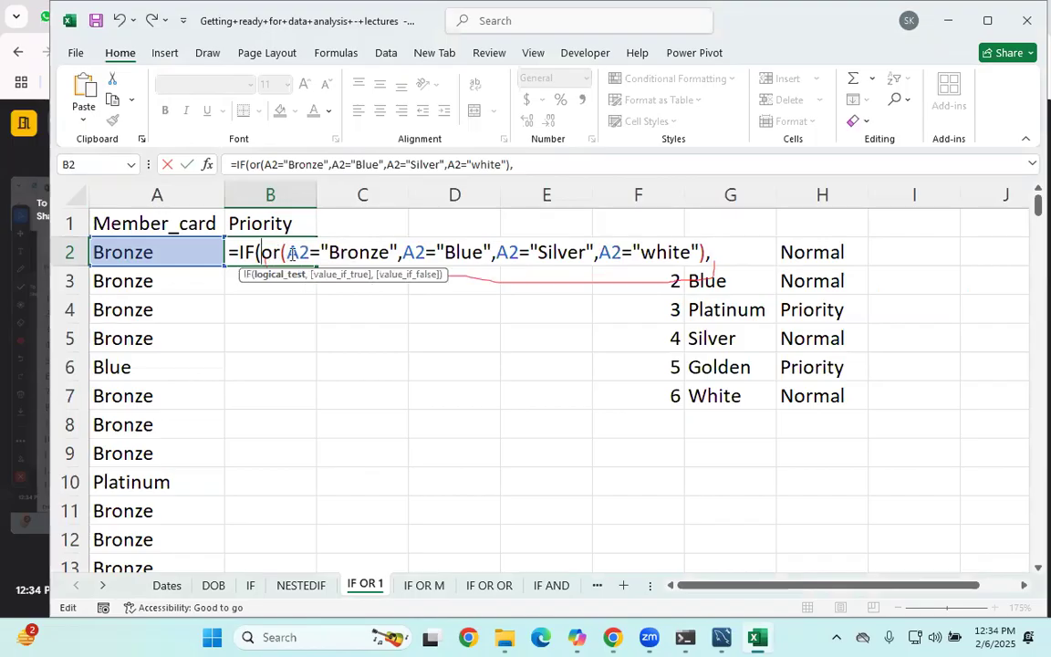
pyautogui.moveTo(259, 253); pyautogui.dragTo(425, 253)
pyautogui.moveTo(515, 251); pyautogui.dragTo(707, 261)
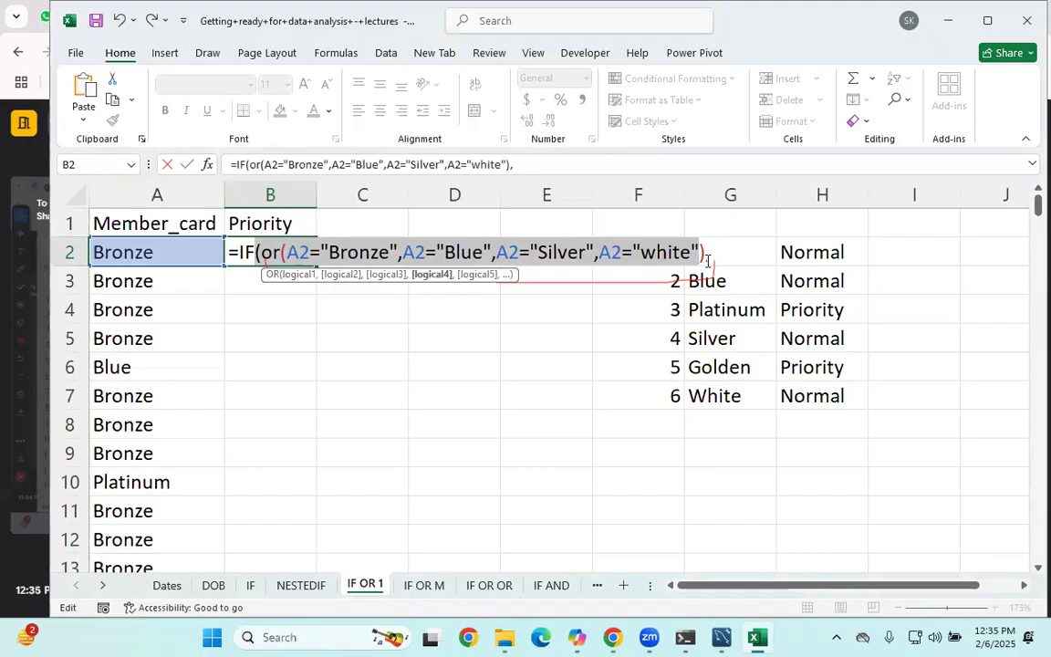
pyautogui.click(727, 251)
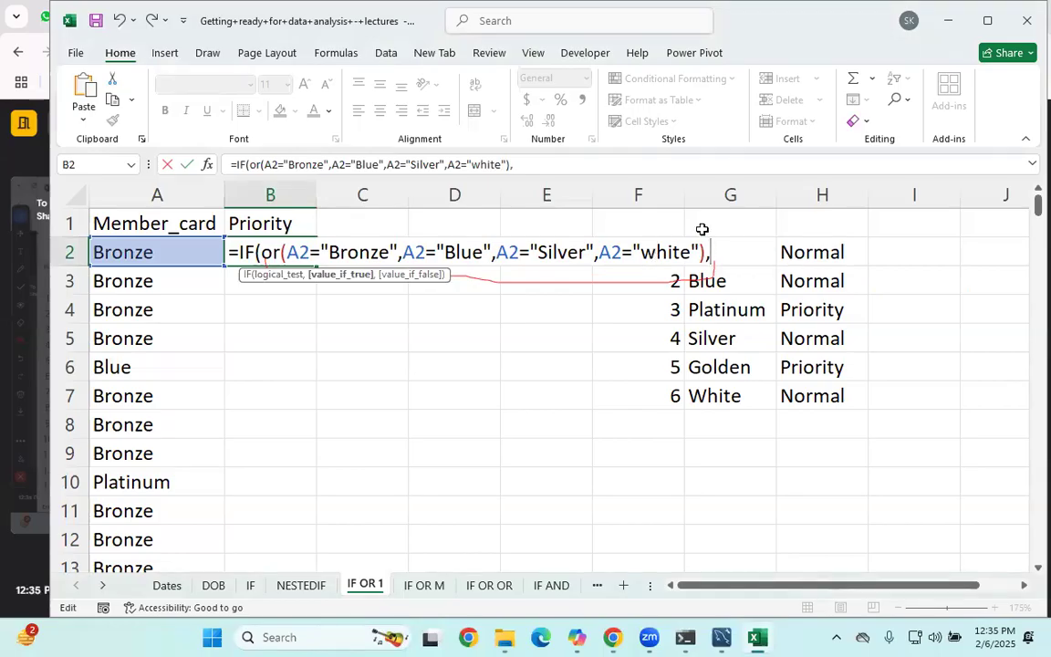
pyautogui.write('"Normal",')
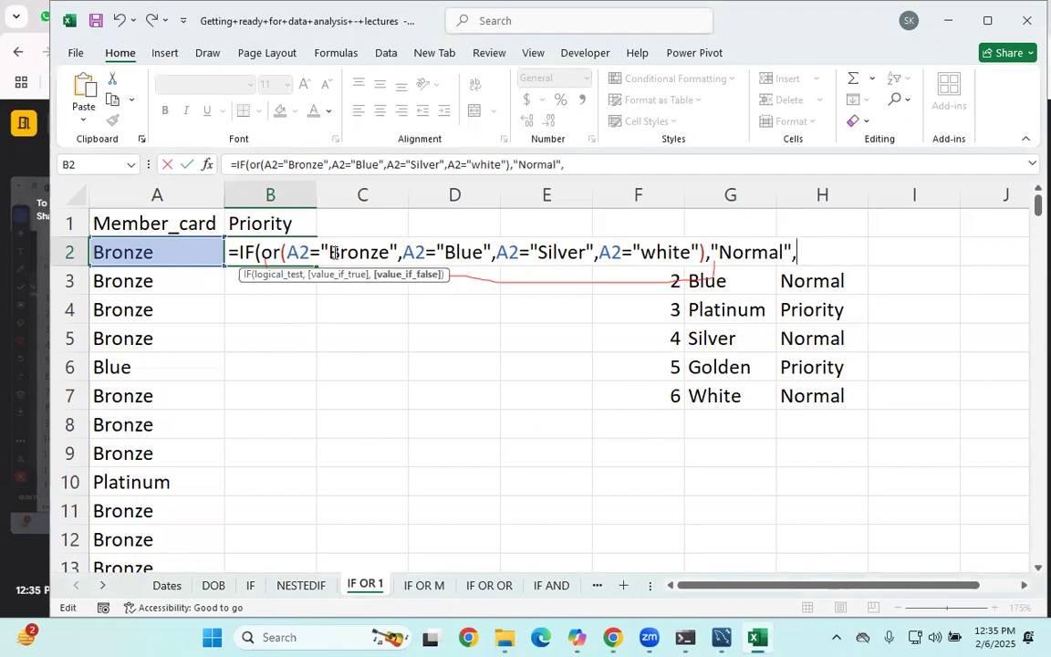
# - Add "Priority" as the value if false, close the IF function and enter the formula in B2
pyautogui.moveTo(261, 253); pyautogui.dragTo(707, 253)
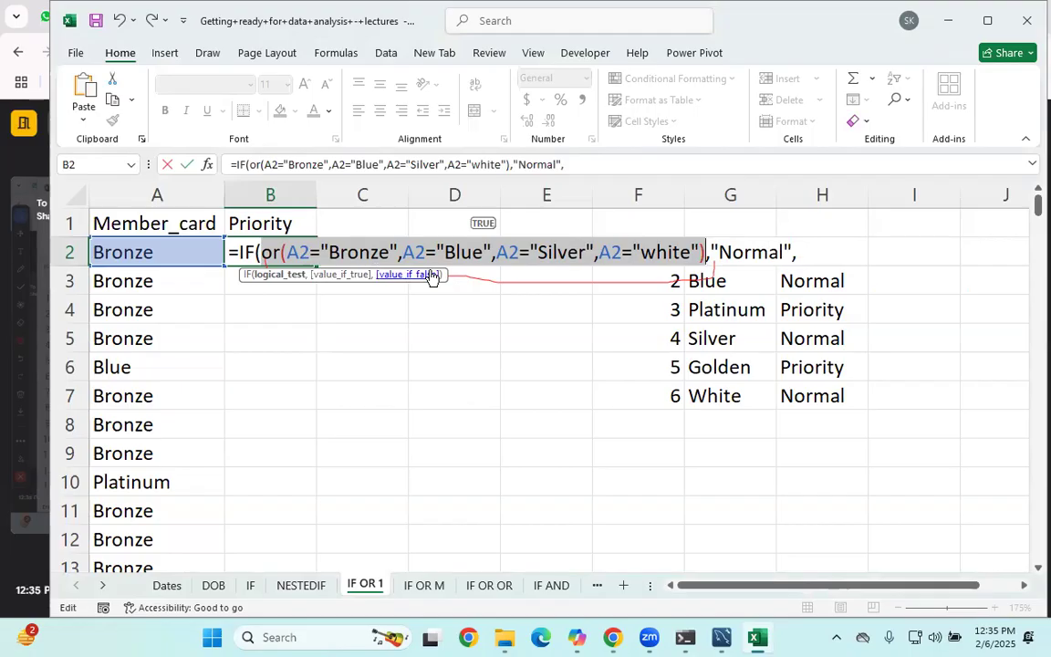
pyautogui.click(811, 254)
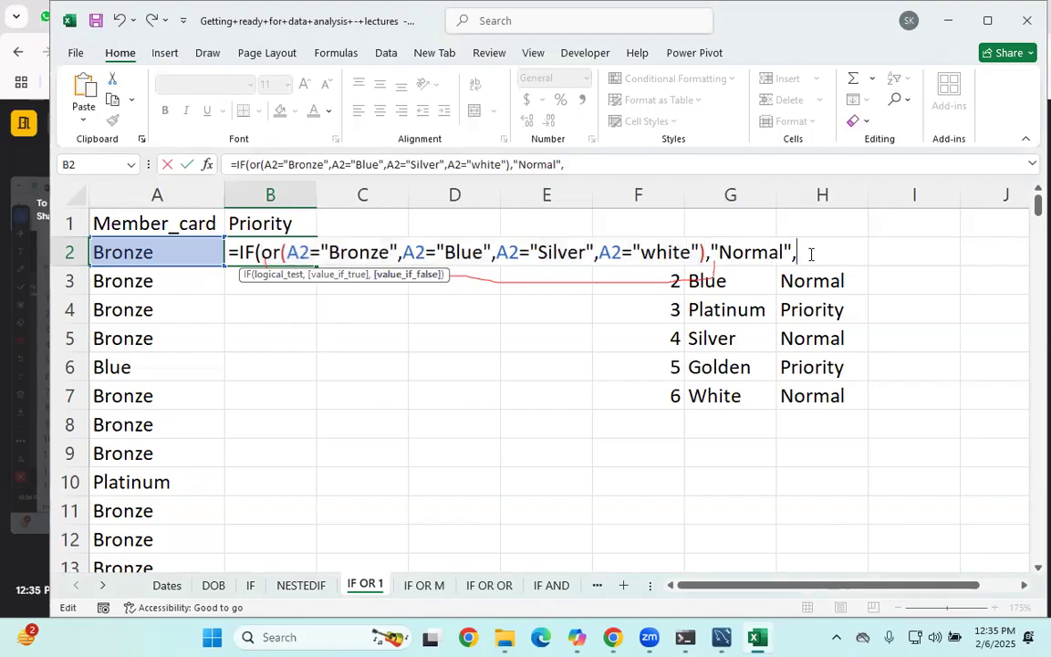
pyautogui.write('"Priori')
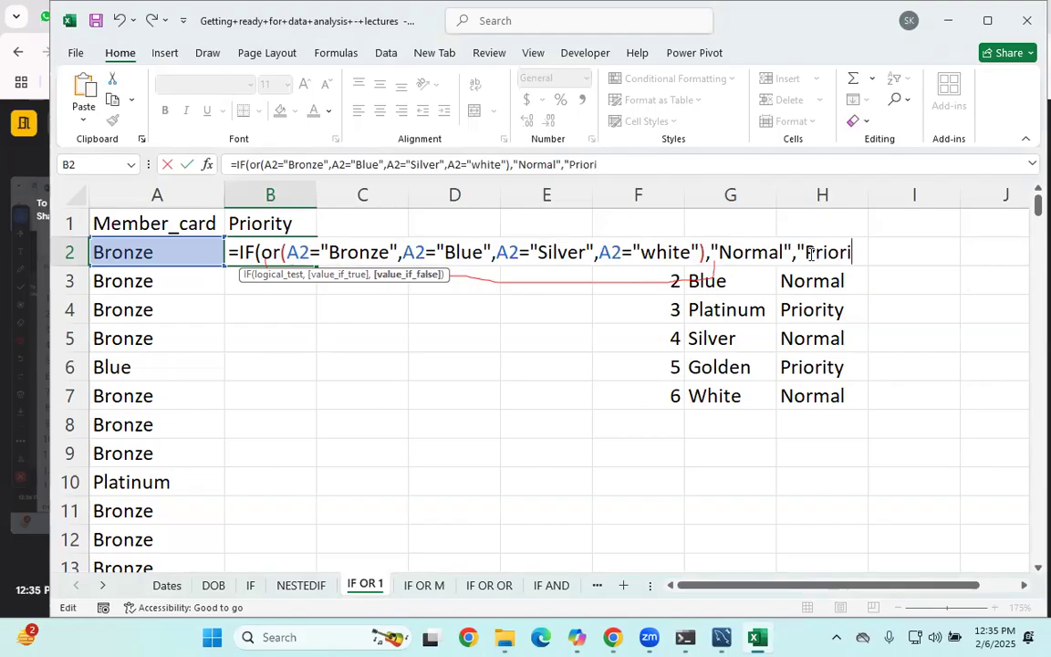
pyautogui.write('ty")')
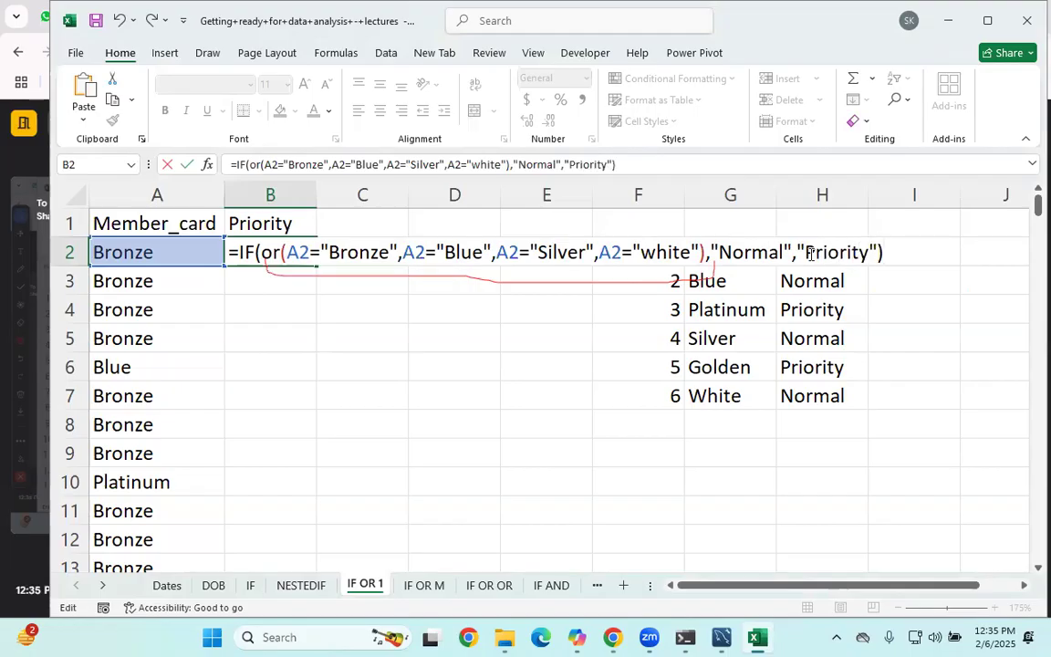
pyautogui.press('Return')
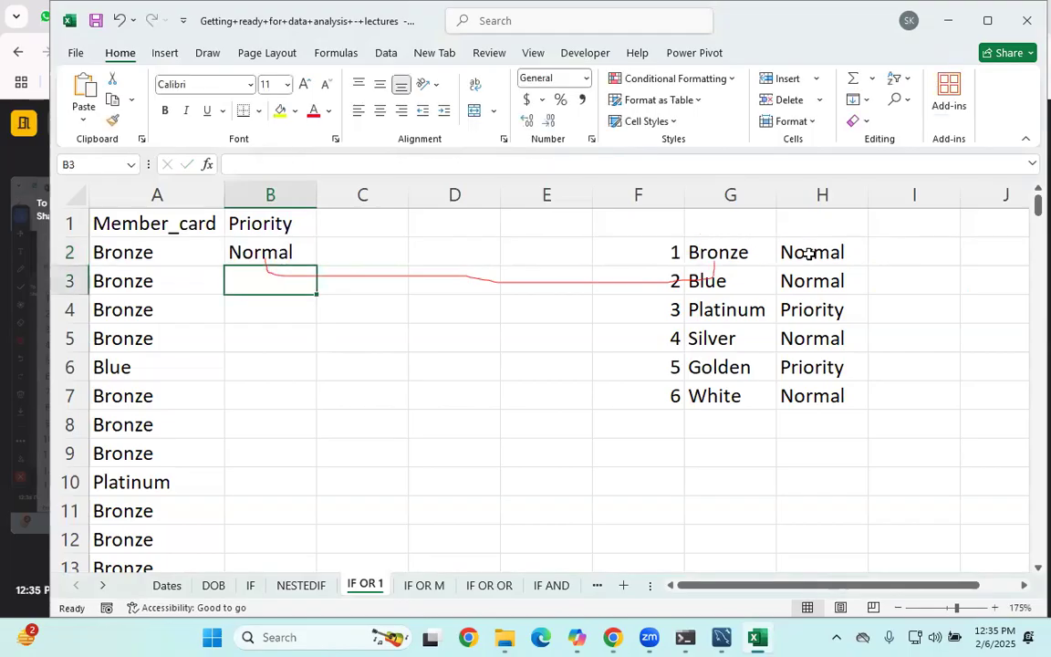
# - Fill the B2 formula down column B and check the status of the Blue and Platinum cards
pyautogui.click(242, 237)
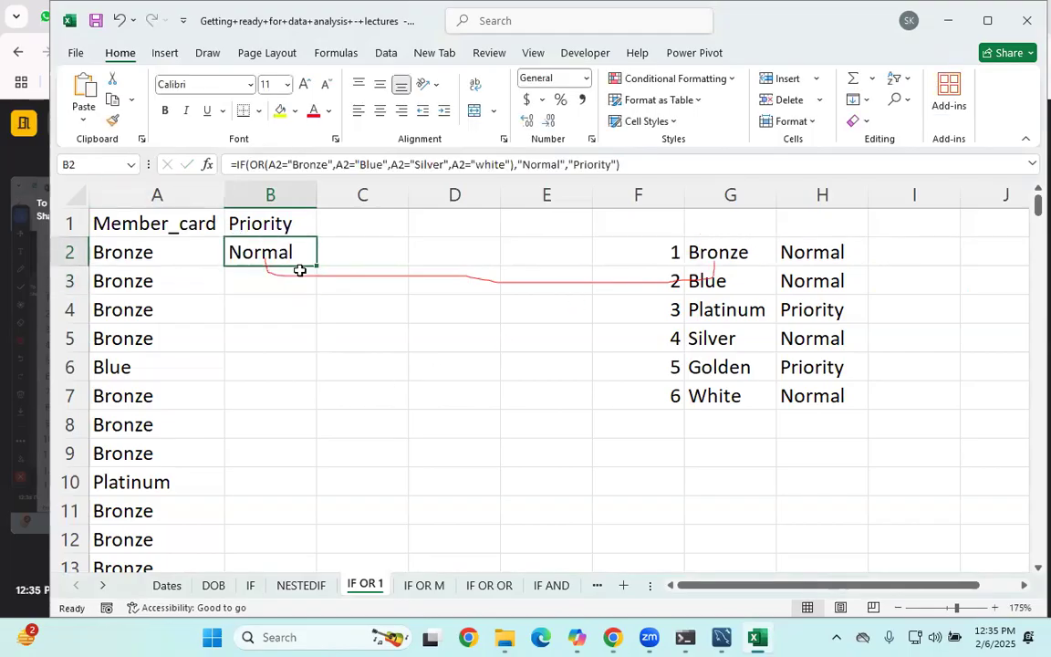
pyautogui.doubleClick(314, 265)
pyautogui.click(141, 383)
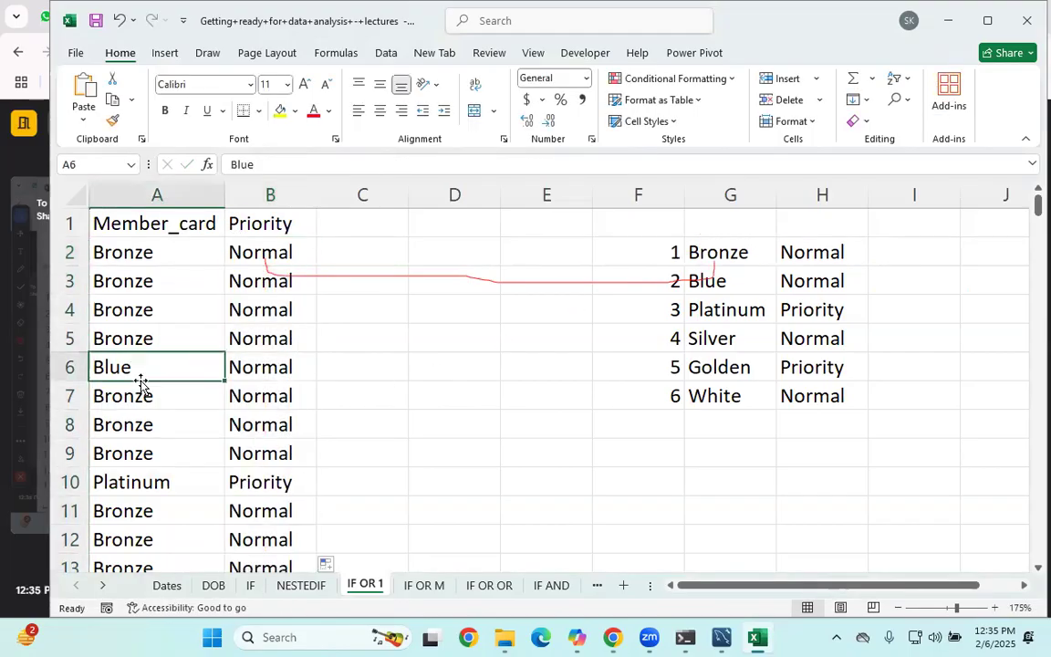
pyautogui.click(119, 483)
pyautogui.click(283, 484)
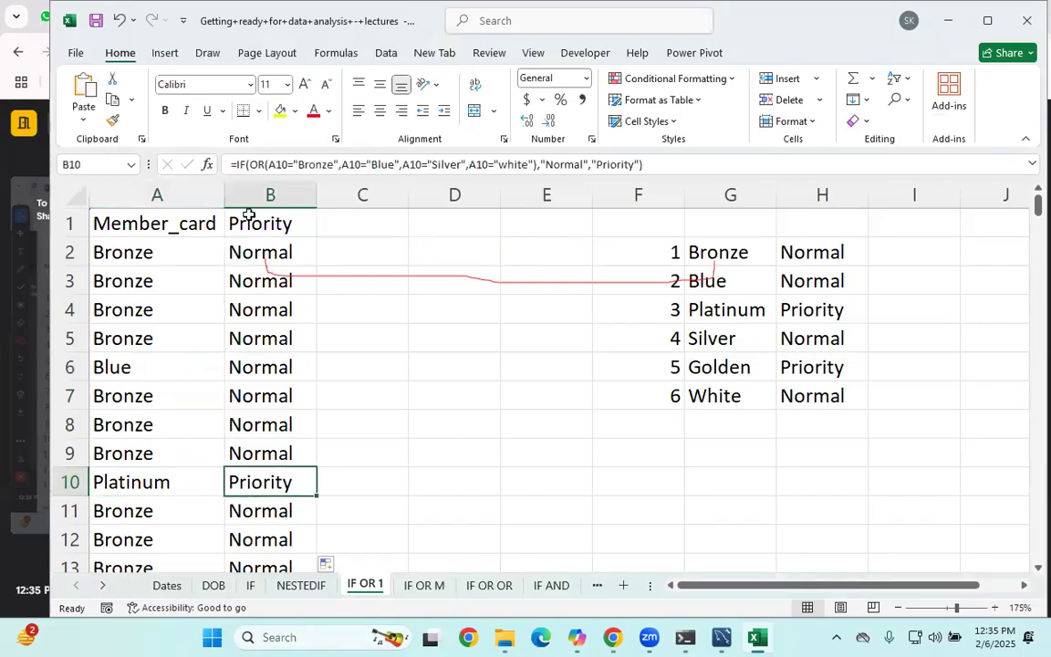
# - Clear all formulas from the Priority column, from B2 down to the last filled row
pyautogui.click(260, 256)
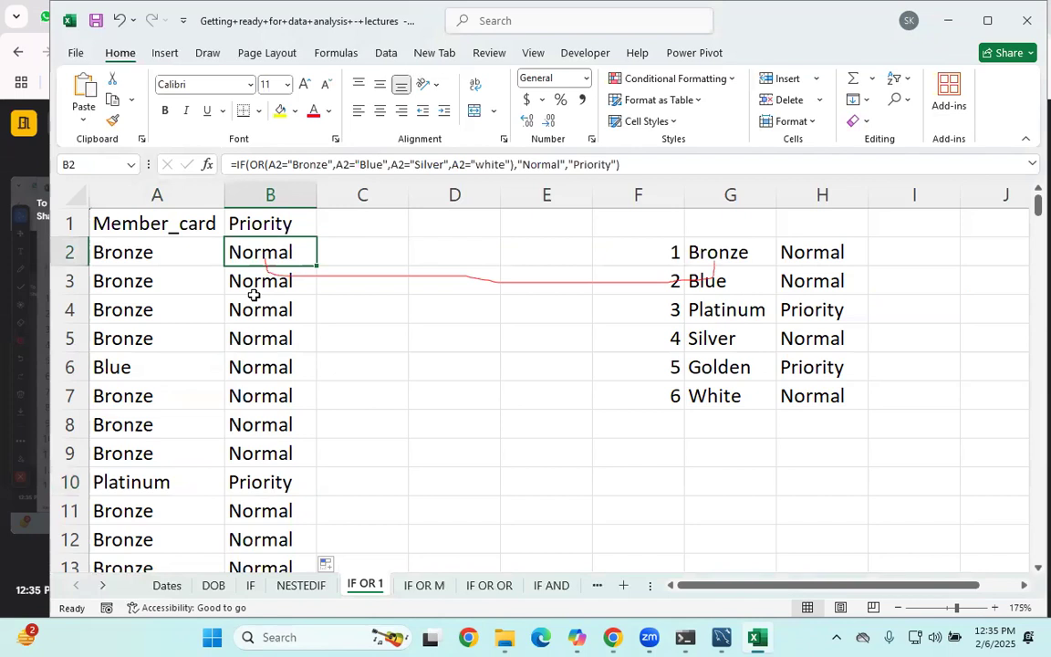
pyautogui.hotkey('ctrl', 'shift', 'Down')
pyautogui.press('Delete')
pyautogui.hotkey('ctrl', 'BackSpace')
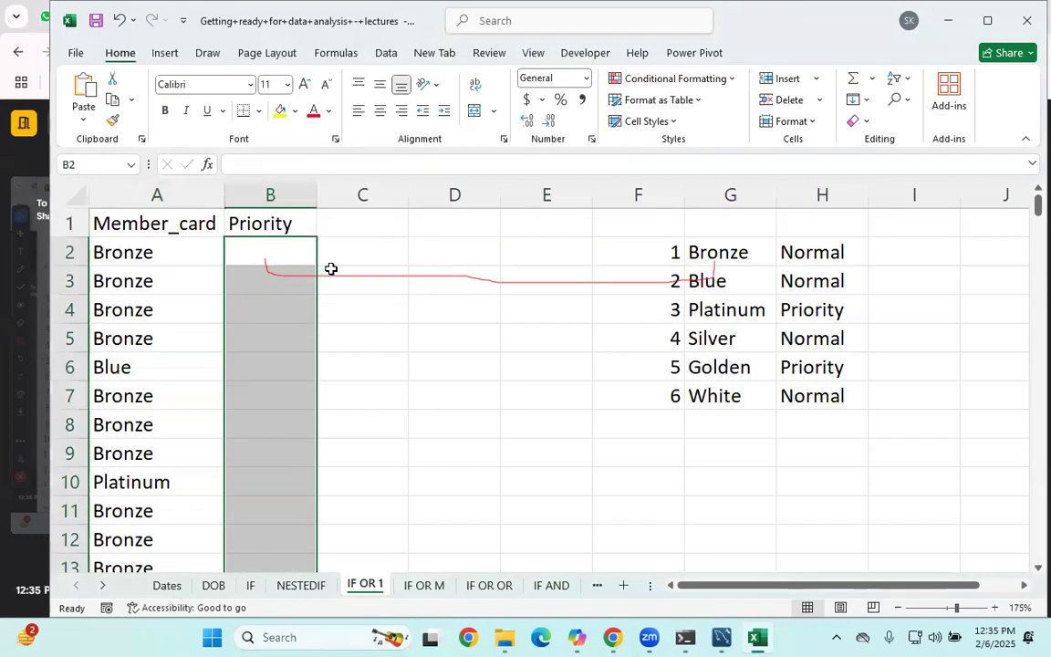
# - Pick out Golden and Platinum in the reference table and start a new IF formula with an OR test in B2
pyautogui.click(516, 415)
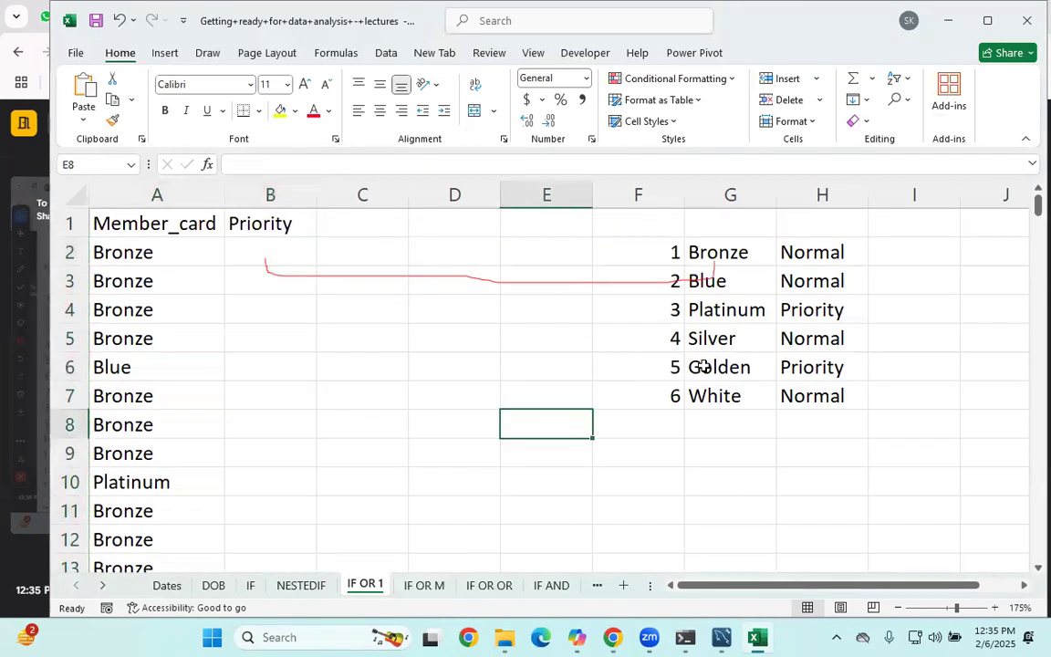
pyautogui.click(704, 366)
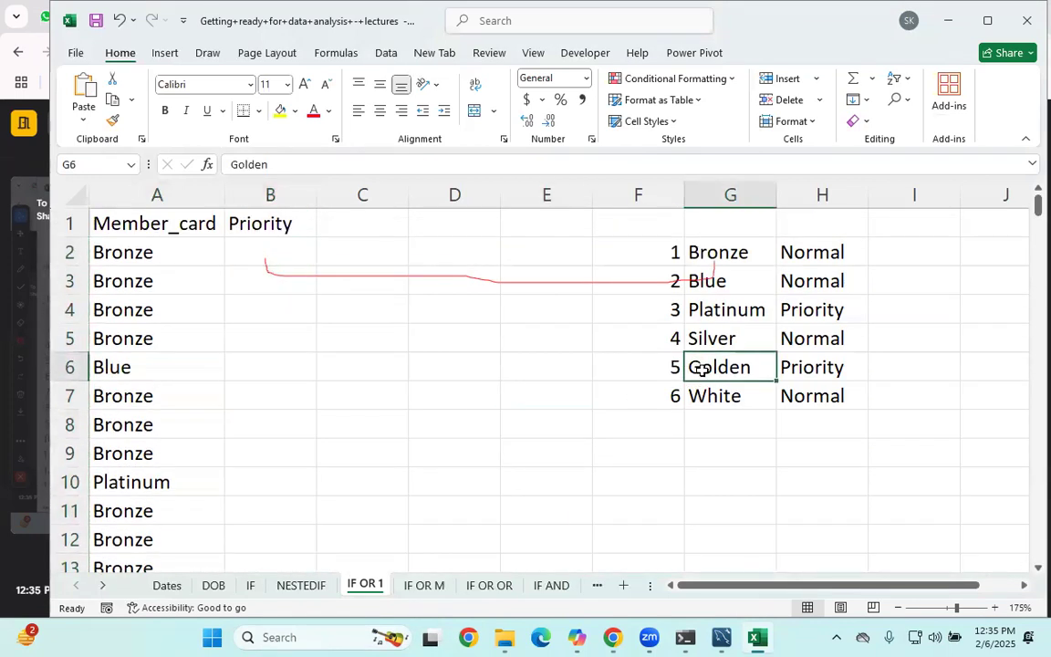
pyautogui.click(715, 311)
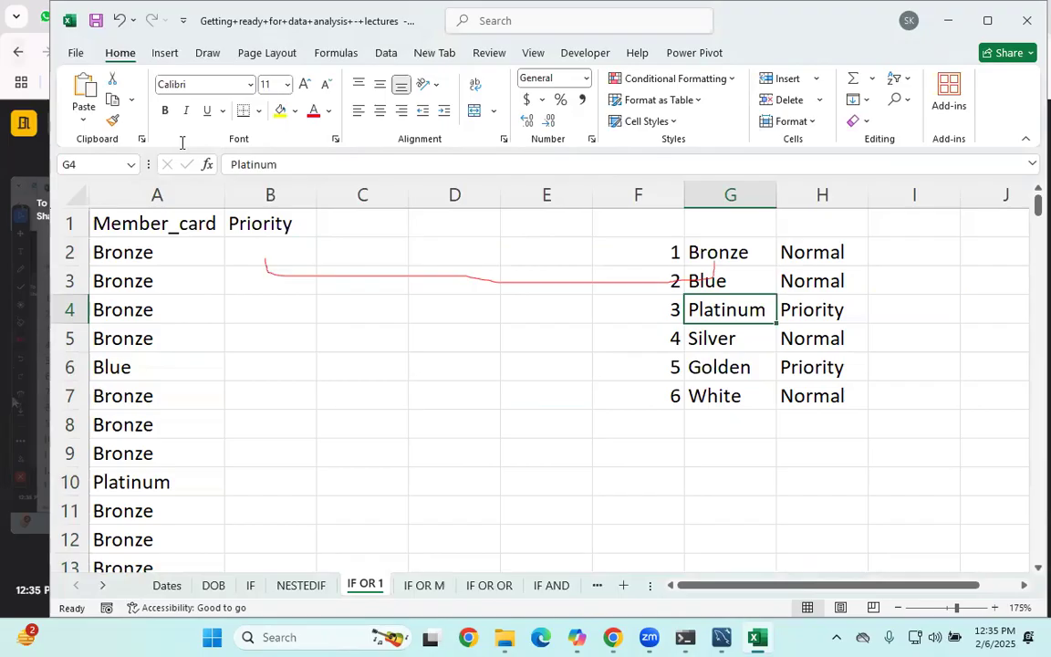
pyautogui.click(287, 253)
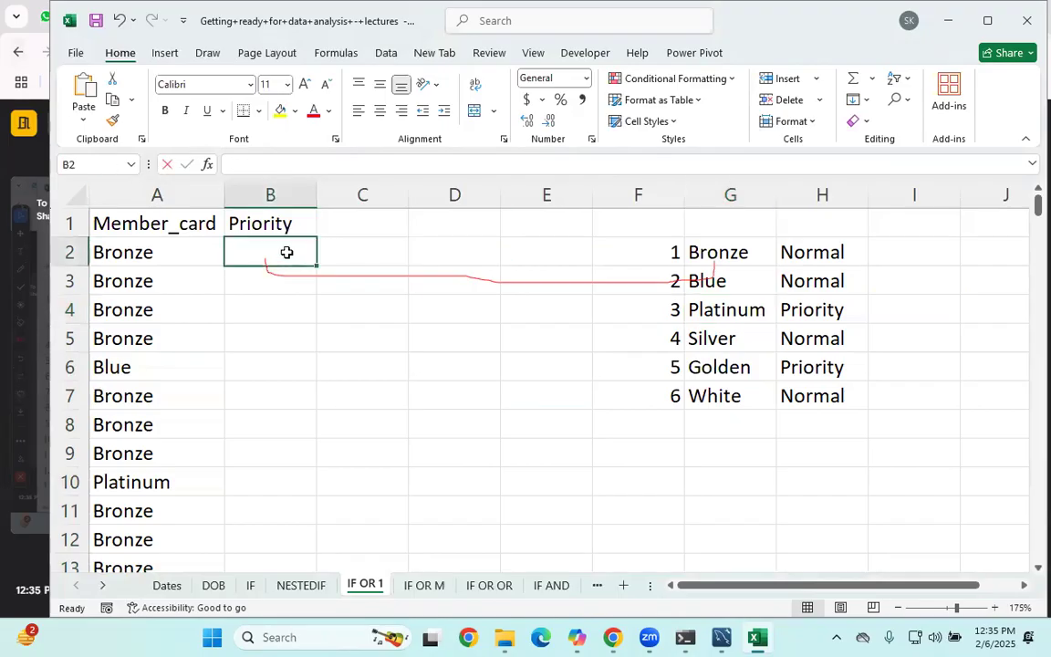
pyautogui.write('=if')
pyautogui.press('Tab')
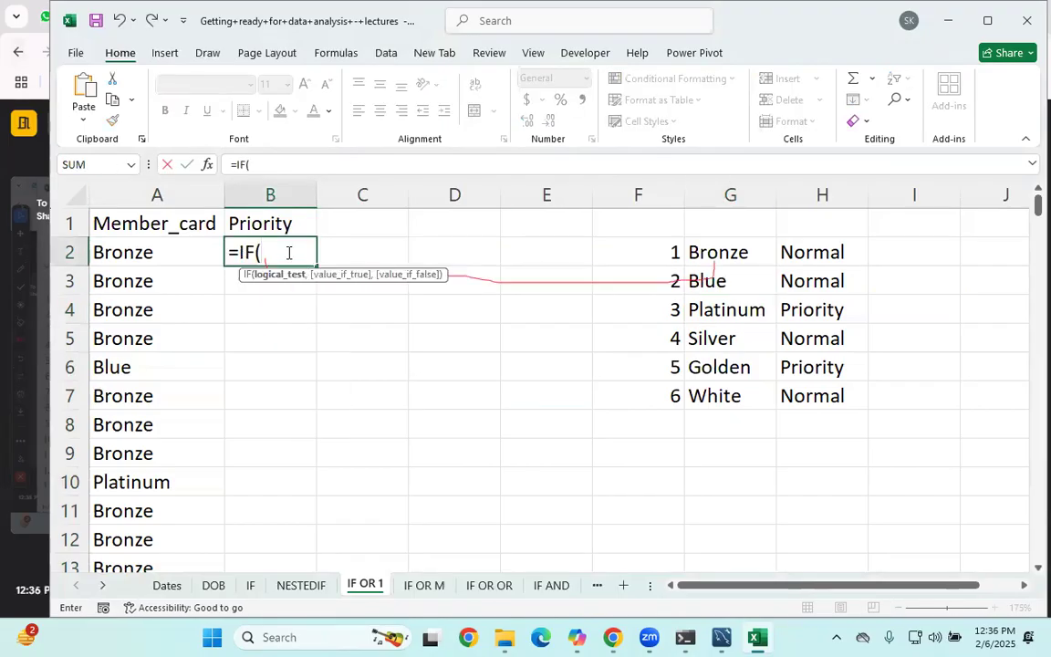
pyautogui.write('or')
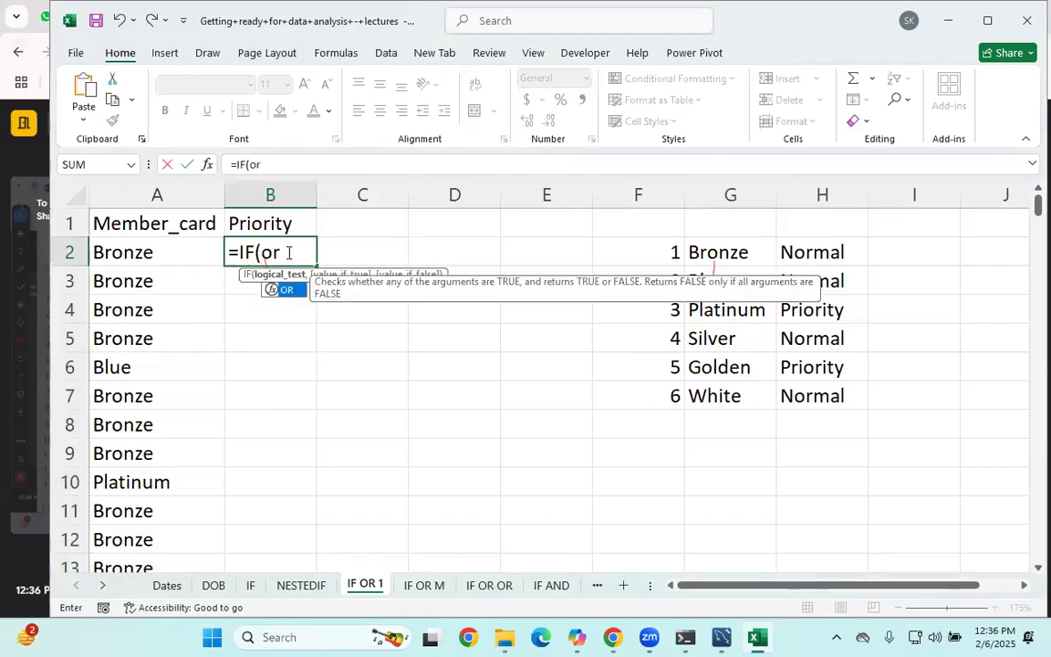
pyautogui.write('(')
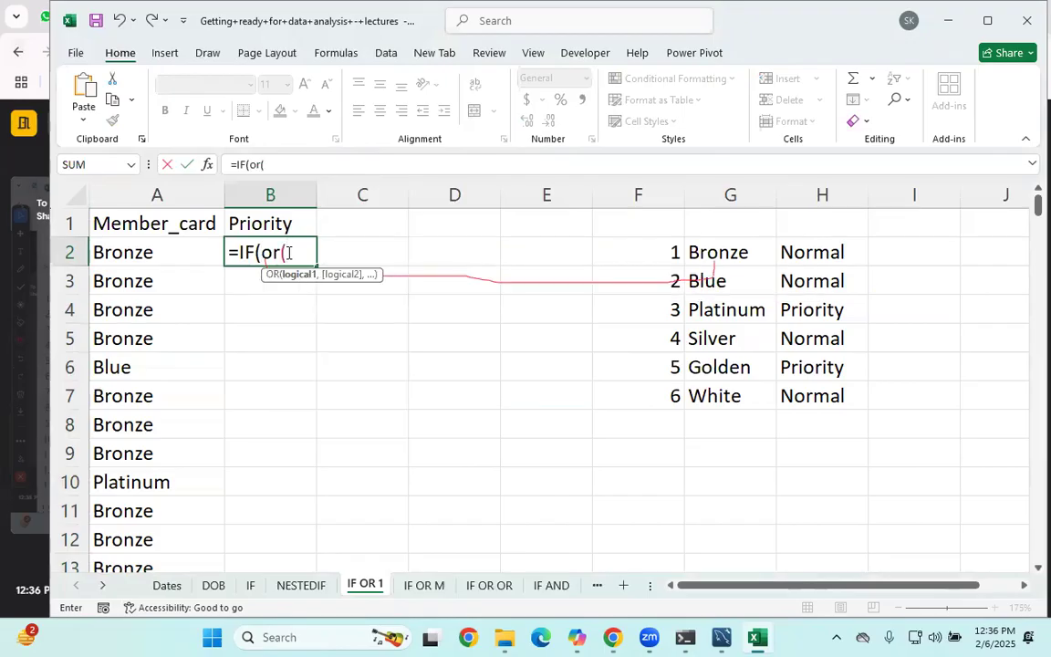
# - Complete the OR test in the B2 formula with the conditions A2="Platinum" and A2="Golden"
pyautogui.click(112, 253)
pyautogui.write('=')
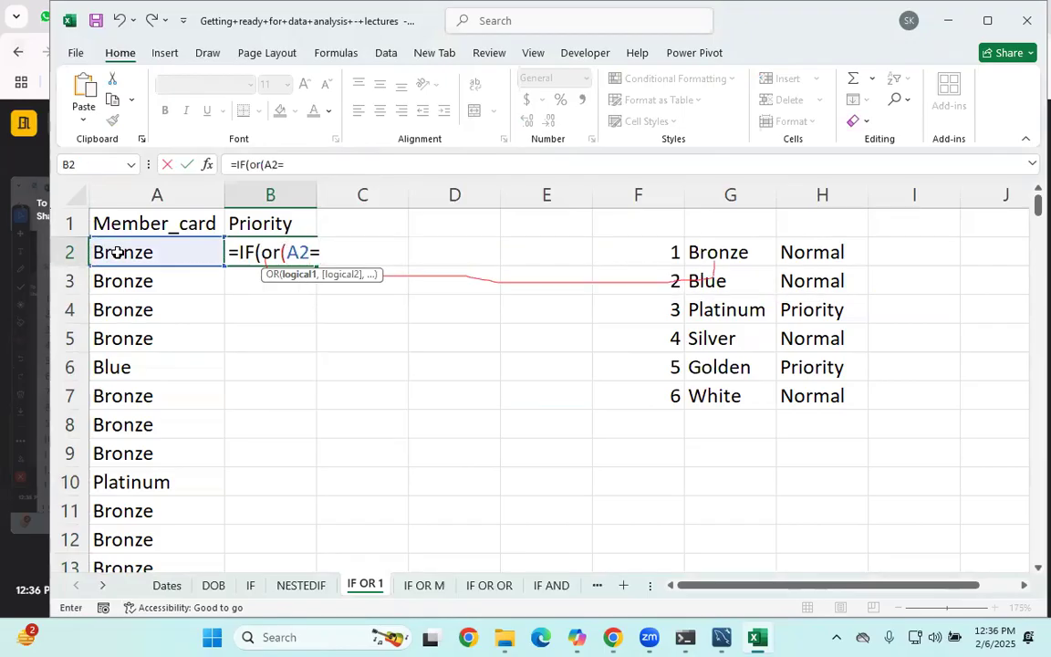
pyautogui.write('"Platinum",')
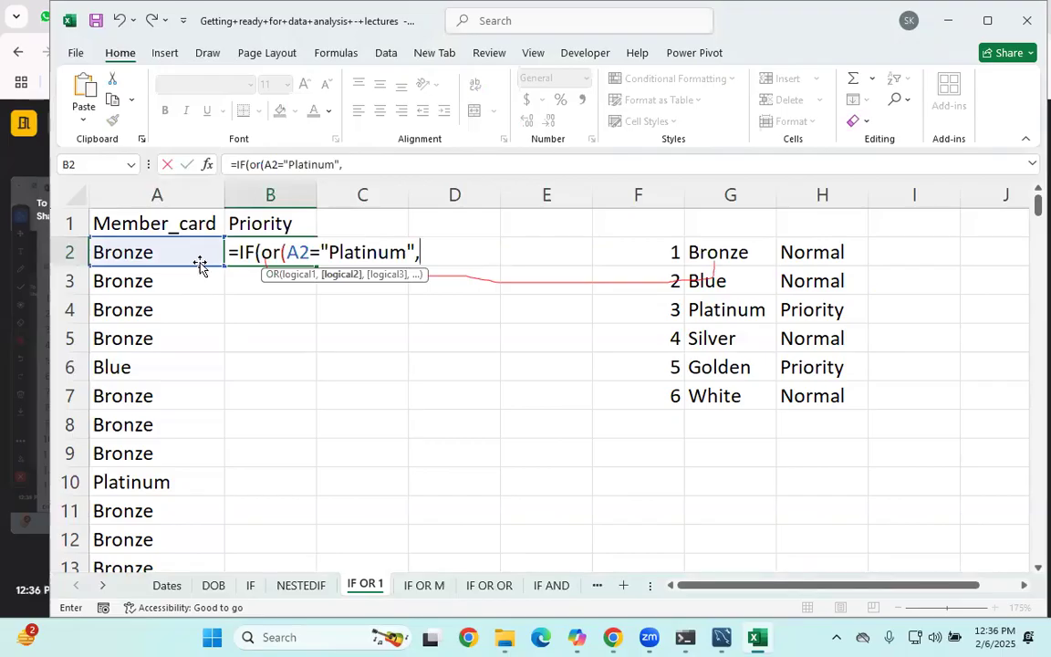
pyautogui.click(150, 250)
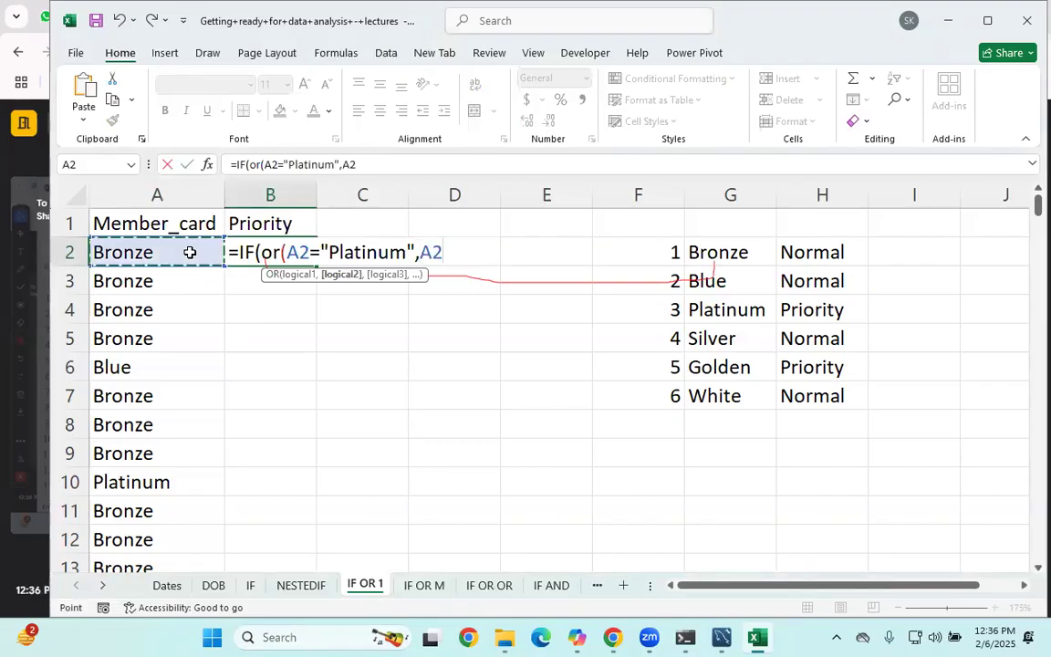
pyautogui.write('="')
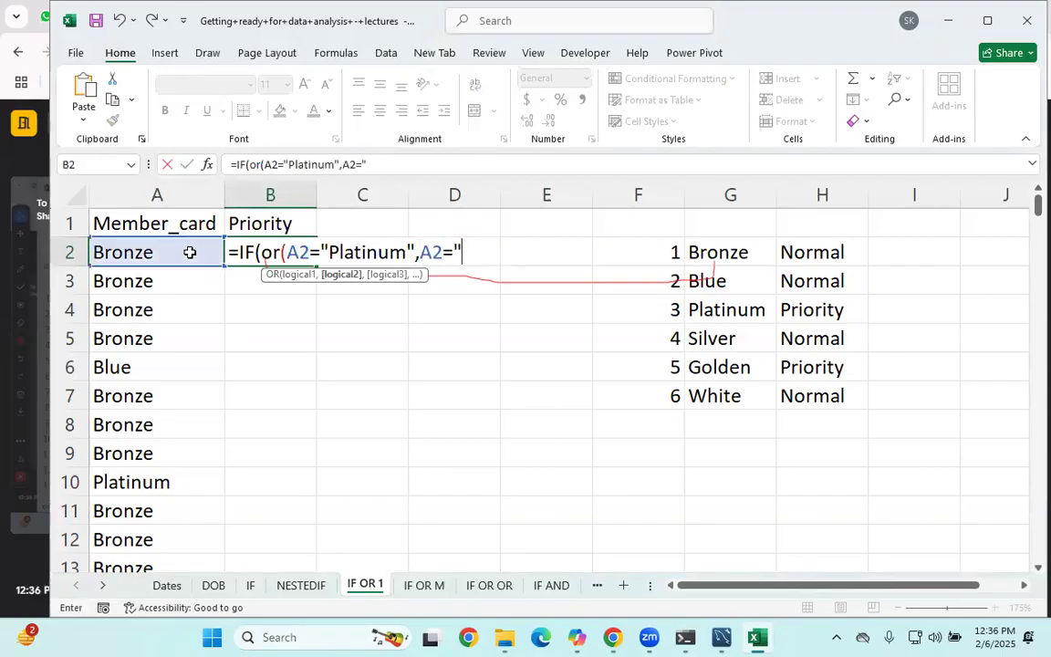
pyautogui.write('Golden")')
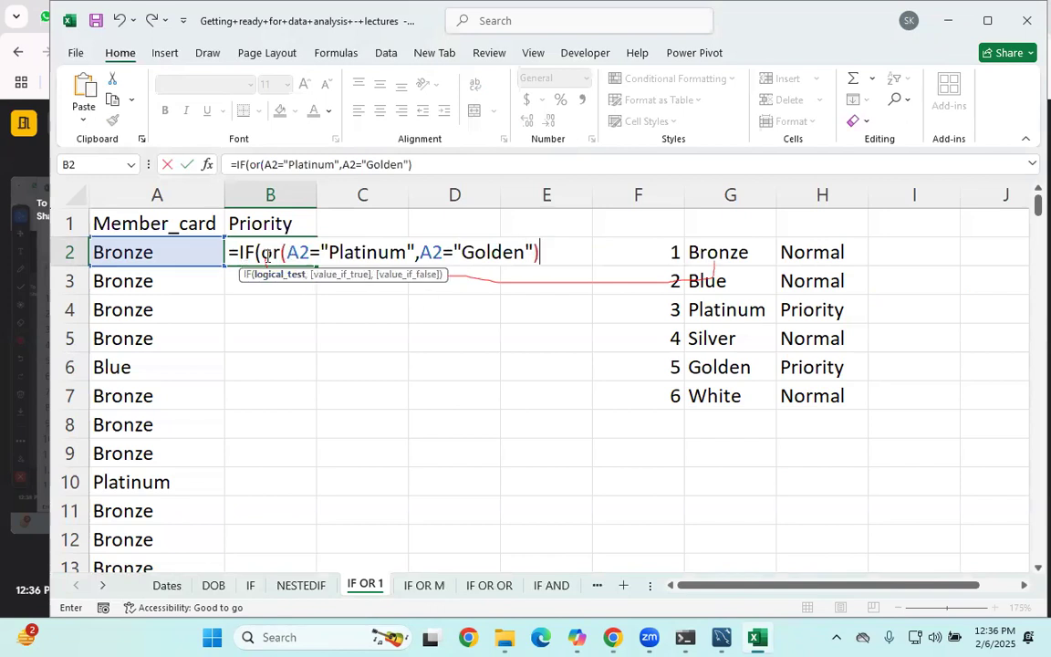
# - Add "Priority" as the value if true and "Normal" as the value if false, and enter the formula in B2
pyautogui.click(378, 252)
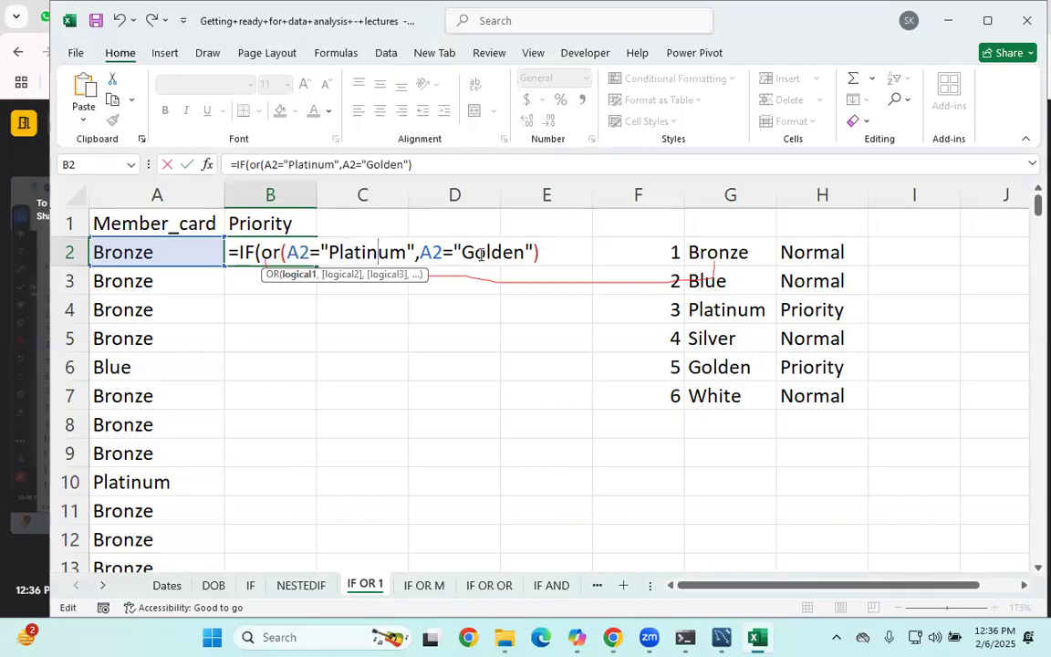
pyautogui.click(544, 252)
pyautogui.write(',"')
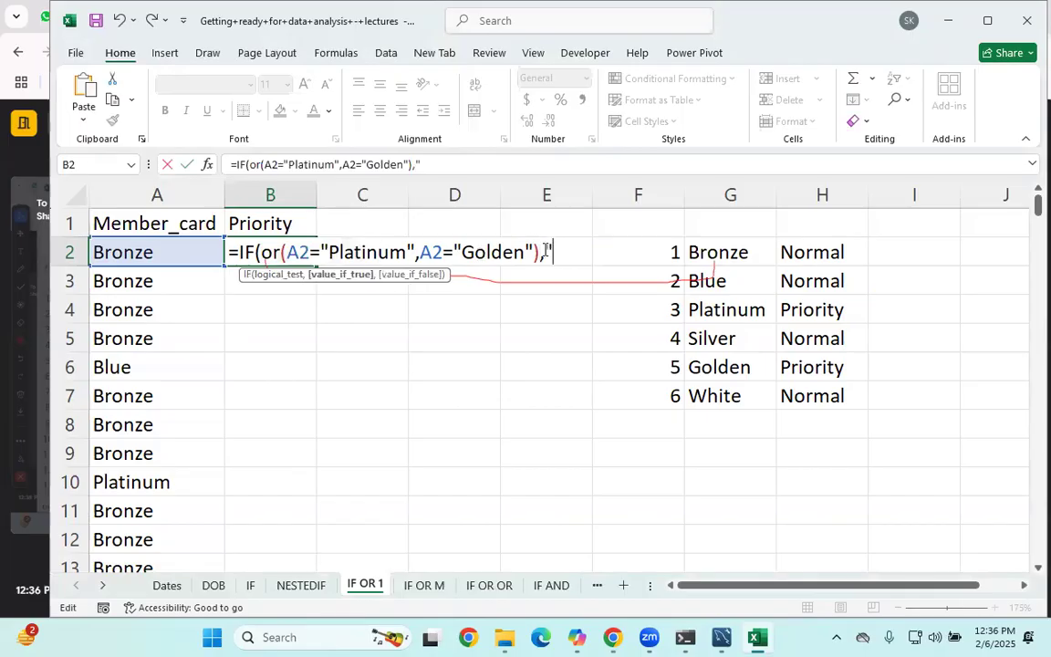
pyautogui.press('BackSpace')
pyautogui.write('Priority')
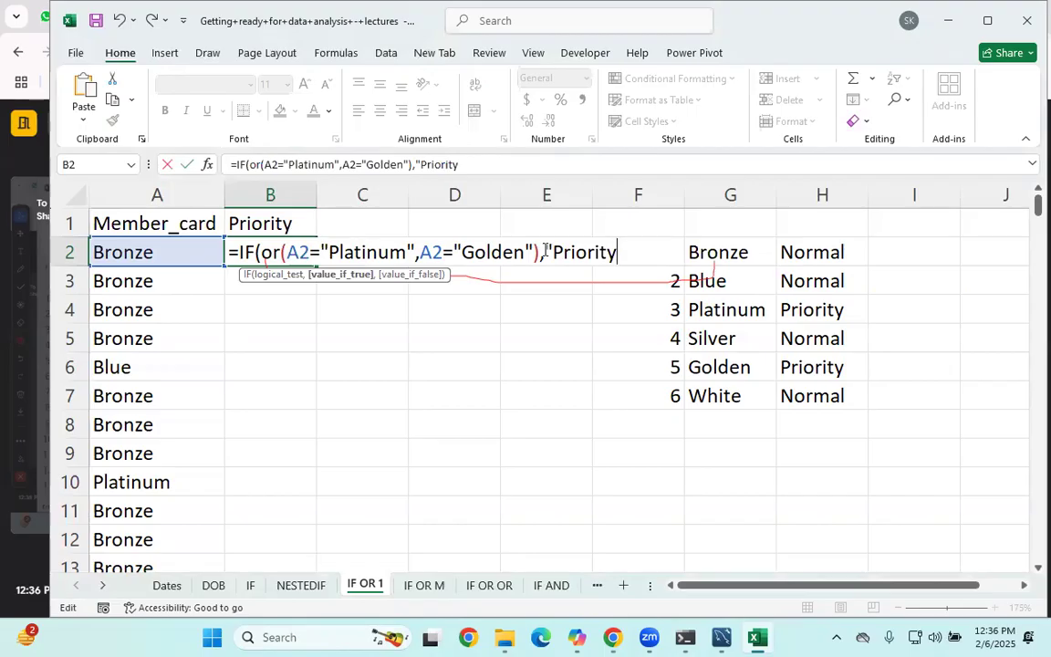
pyautogui.write('","No')
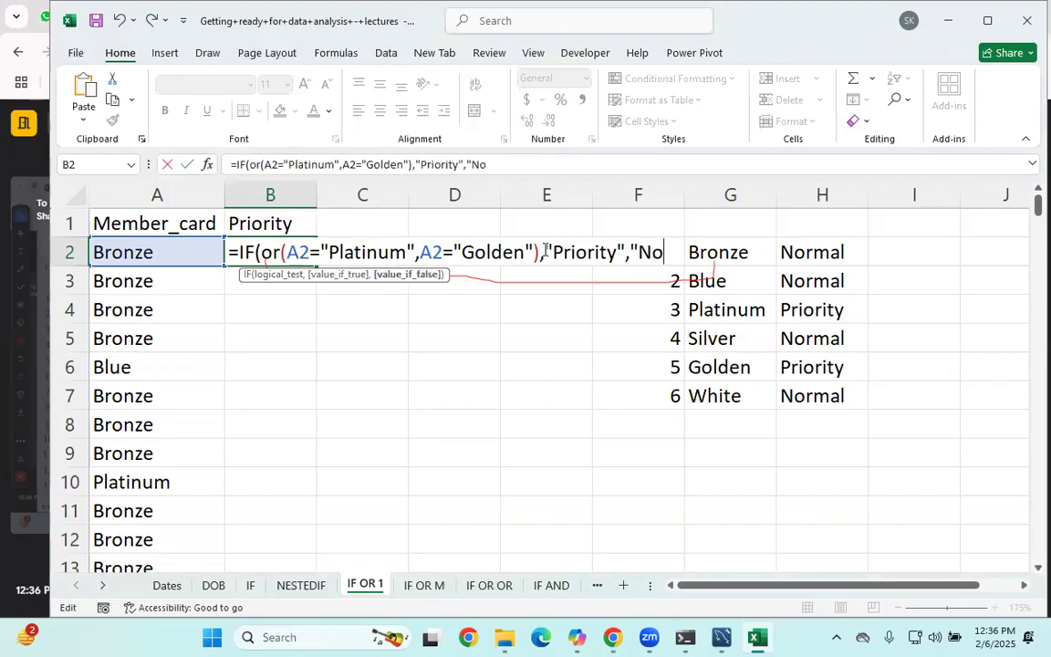
pyautogui.write('rmal")')
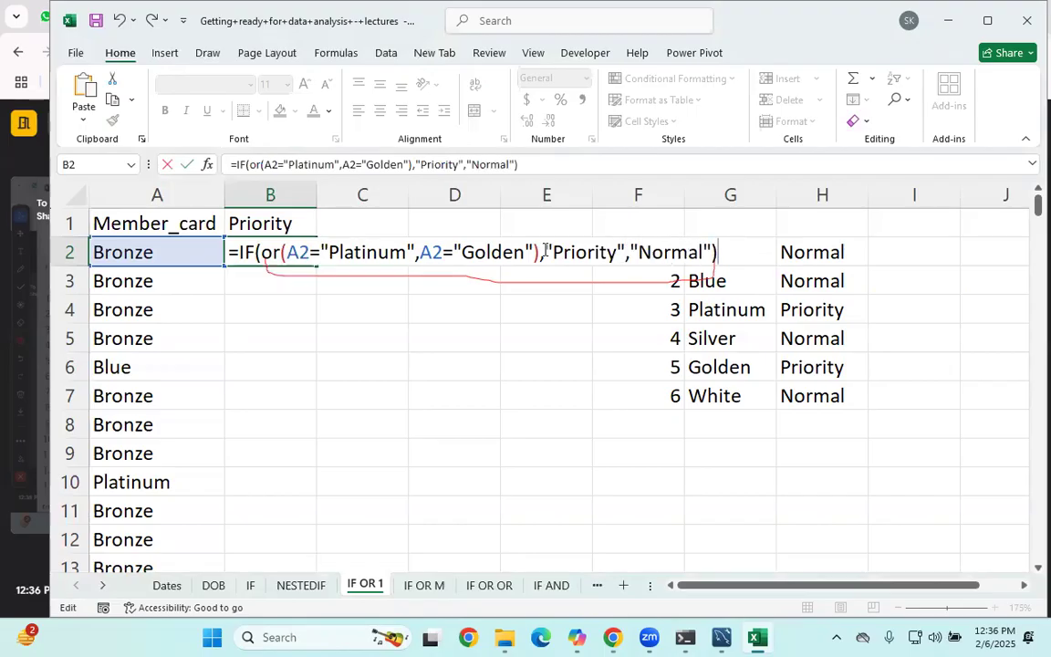
pyautogui.press('Return')
# - Fill the B2 formula down column B and check the status of the Platinum card in row 10
pyautogui.click(276, 248)
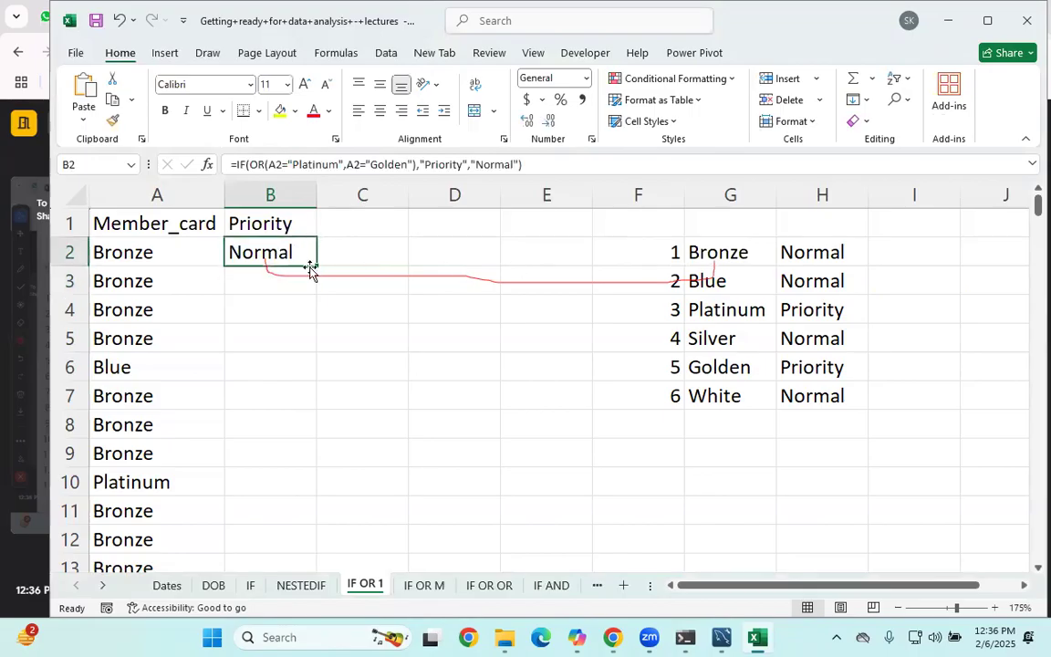
pyautogui.doubleClick(314, 264)
pyautogui.click(272, 485)
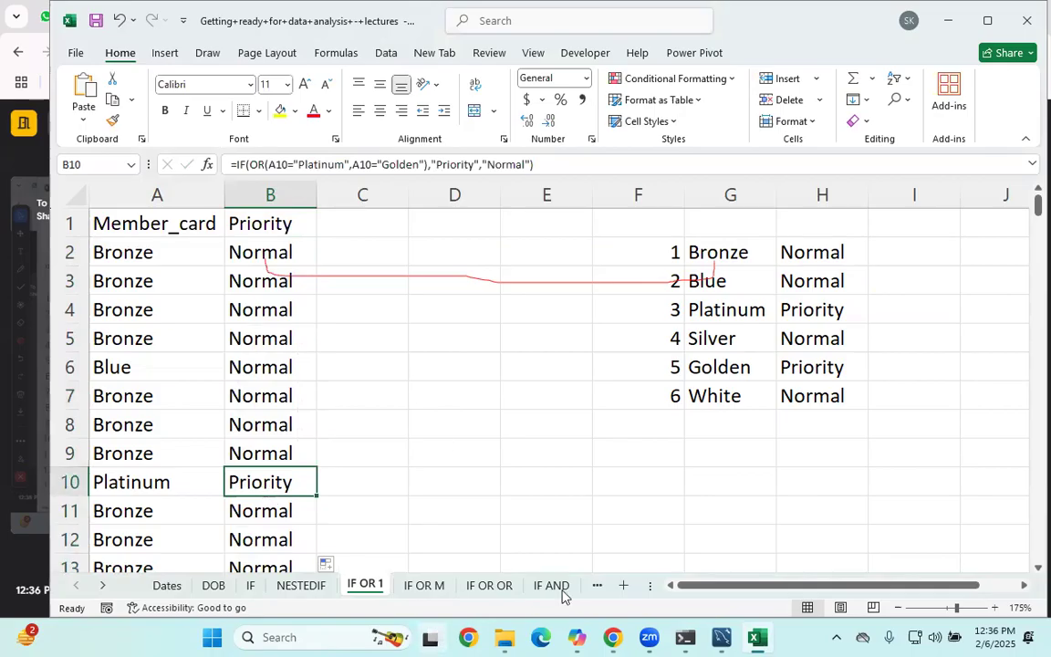
# - Go to the IF OR M sheet and look through the member_card column down to its last filled row
pyautogui.click(425, 585)
pyautogui.click(352, 298)
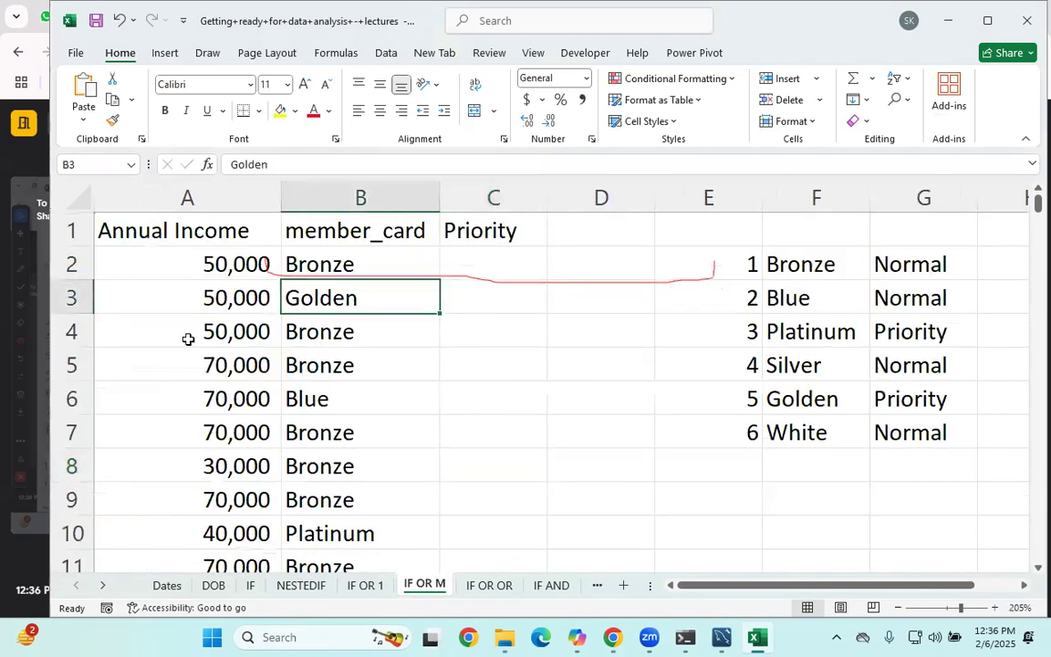
pyautogui.click(303, 249)
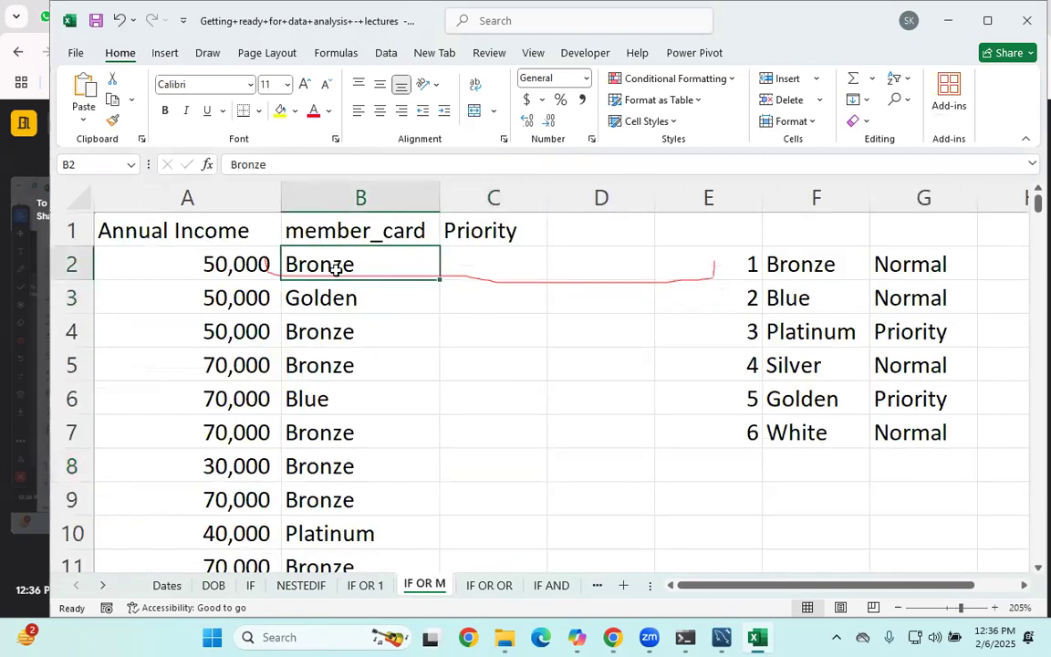
pyautogui.hotkey('ctrl', 'shift', 'Down')
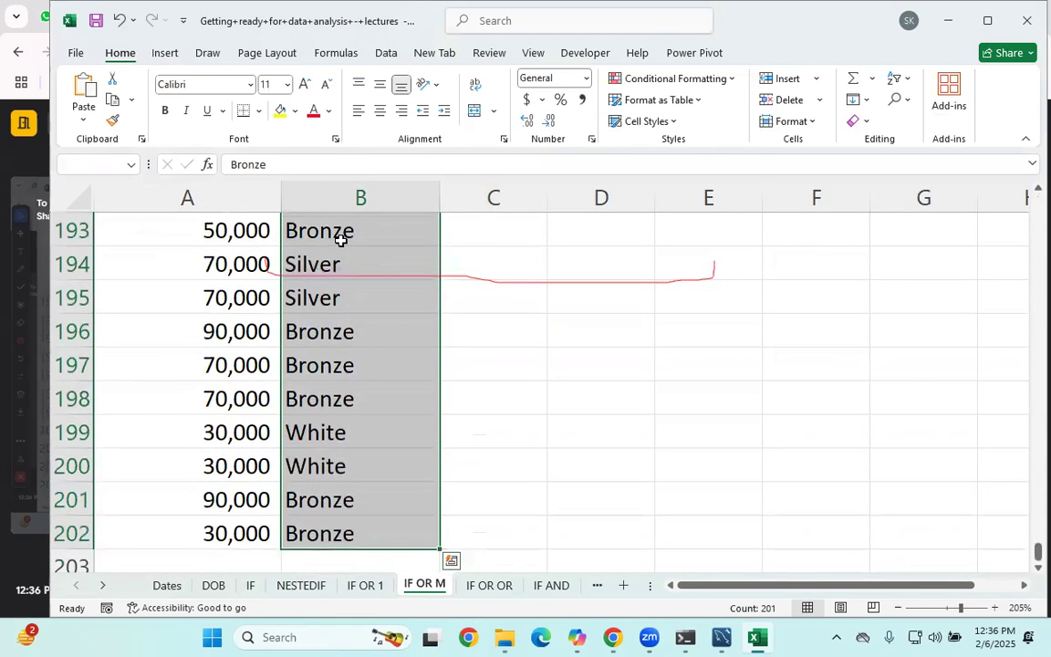
pyautogui.press('Right')
pyautogui.scroll(1, 411, 301)
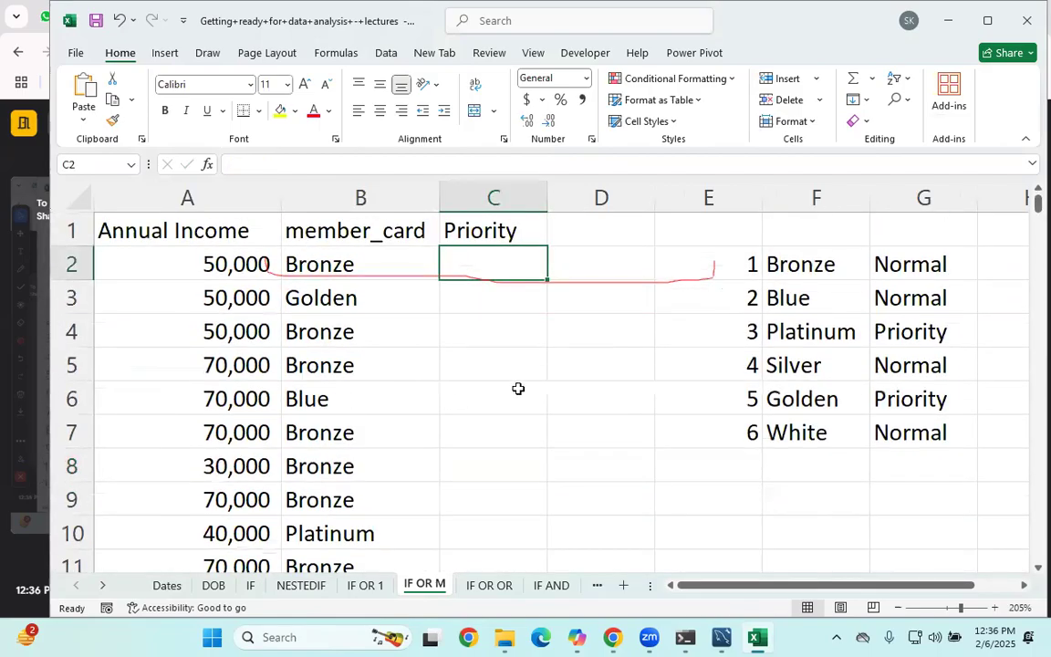
pyautogui.click(430, 338)
pyautogui.click(476, 259)
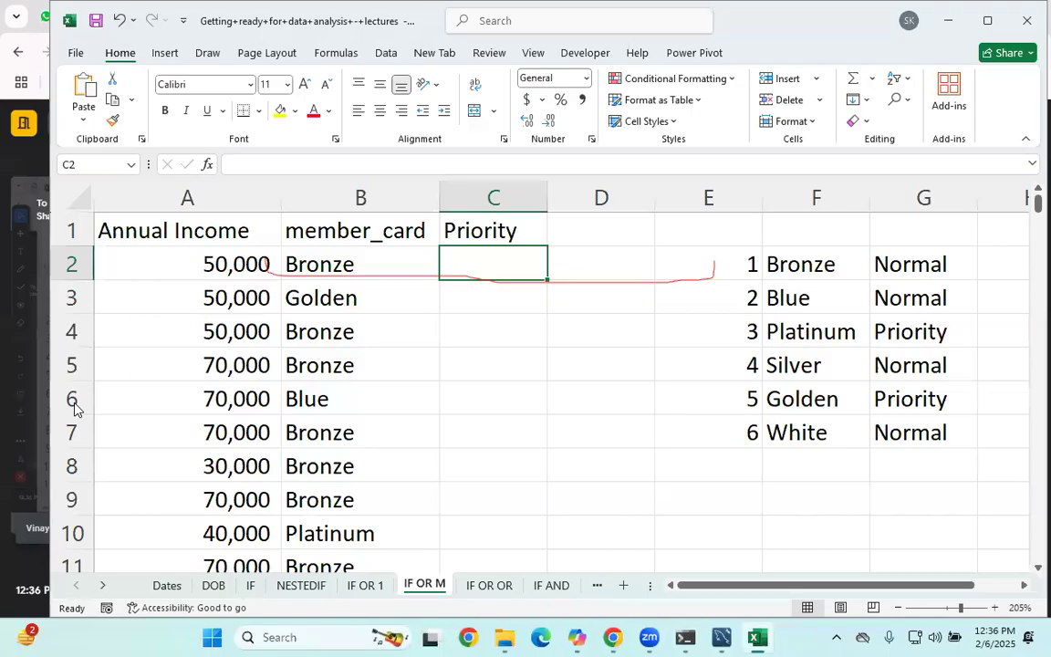
pyautogui.press('Escape')
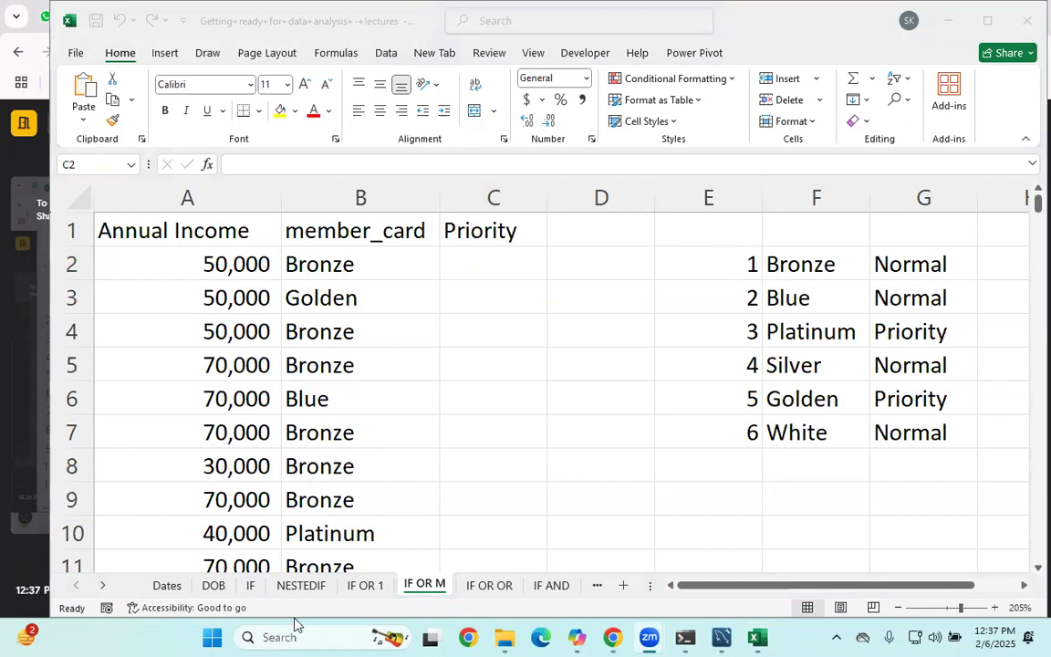
# - Return to the IF OR 1 sheet and review the IF with OR formula in B2
pyautogui.click(365, 585)
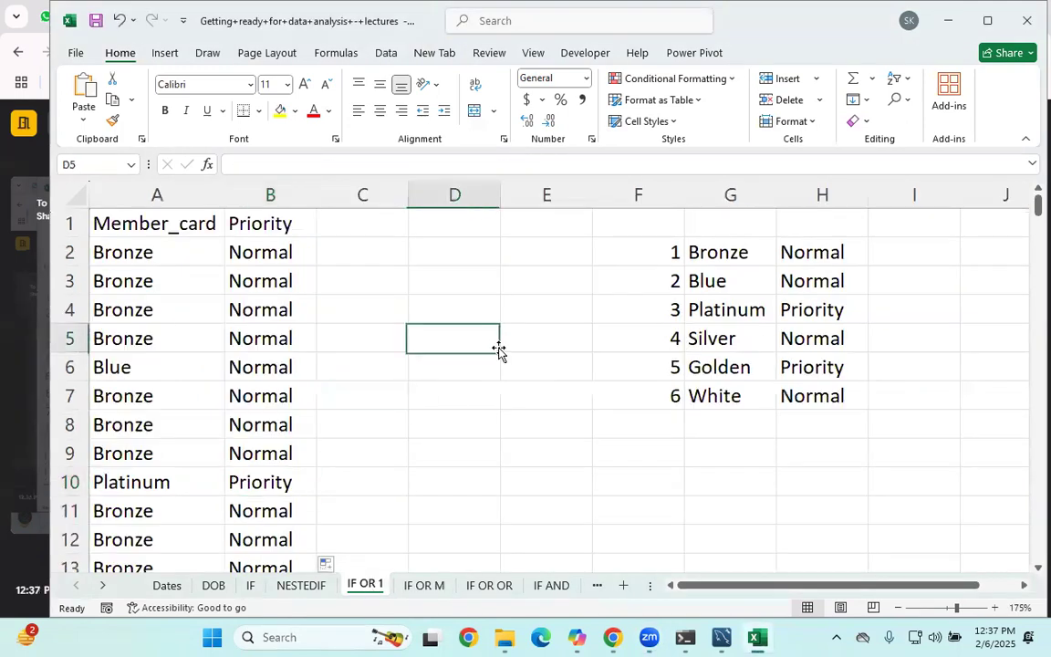
pyautogui.click(352, 291)
pyautogui.click(272, 254)
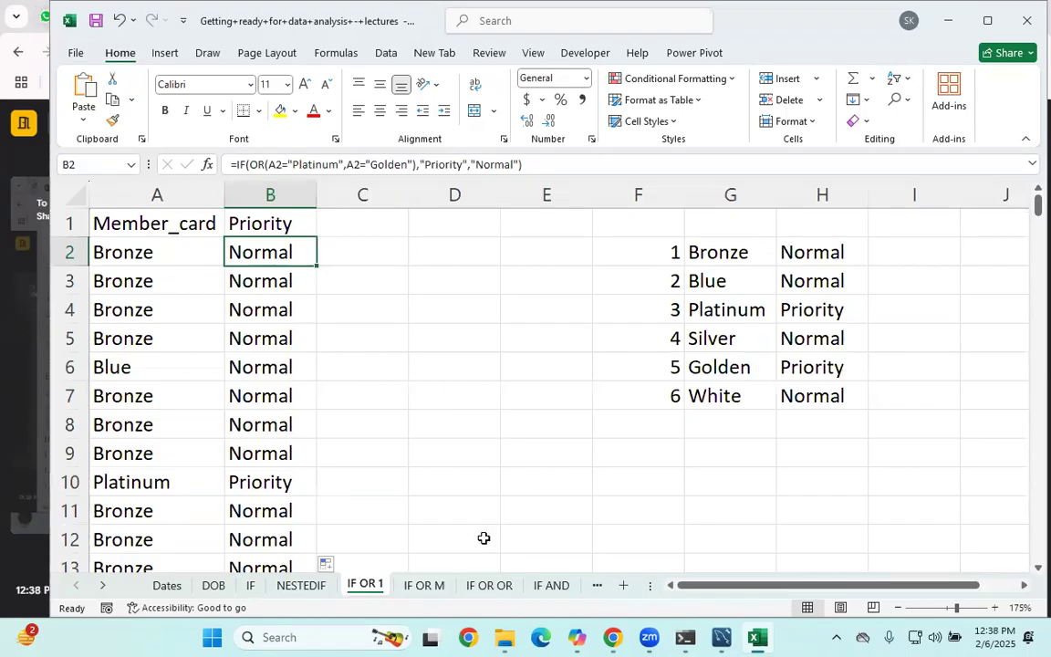
# - On the IF OR M sheet, examine the member_card values and the Golden and Platinum entries in the reference table
pyautogui.click(424, 585)
pyautogui.click(403, 470)
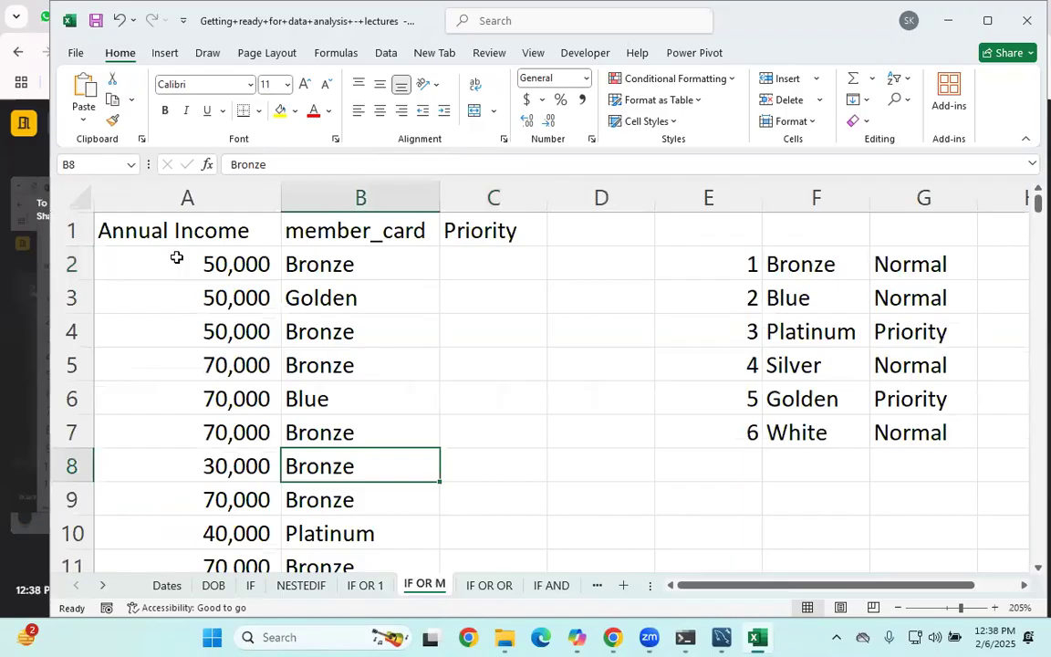
pyautogui.click(411, 266)
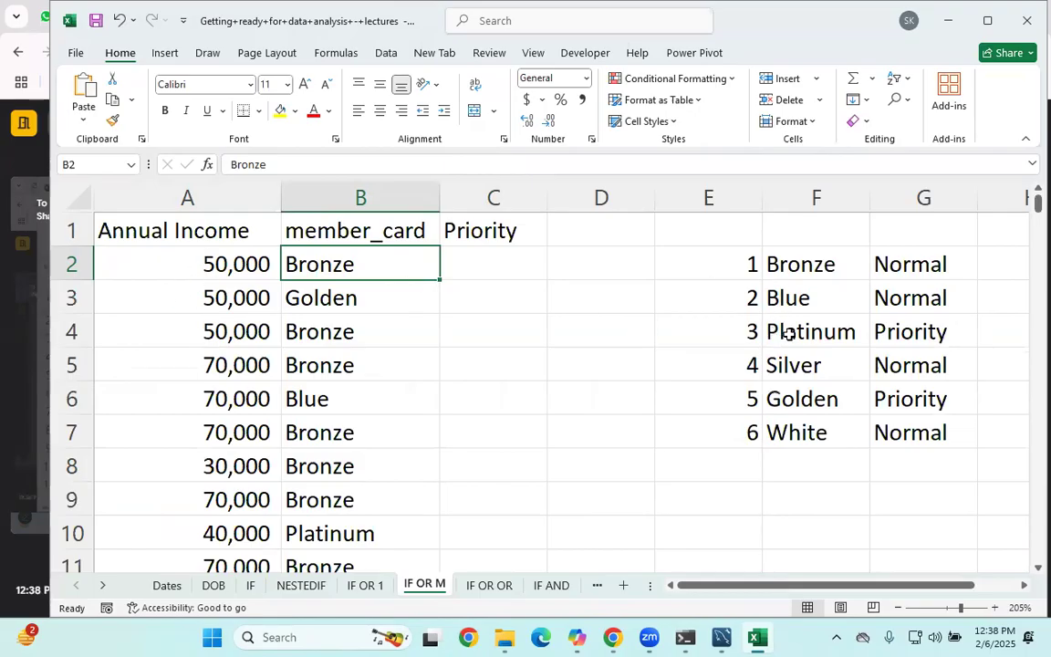
pyautogui.click(769, 398)
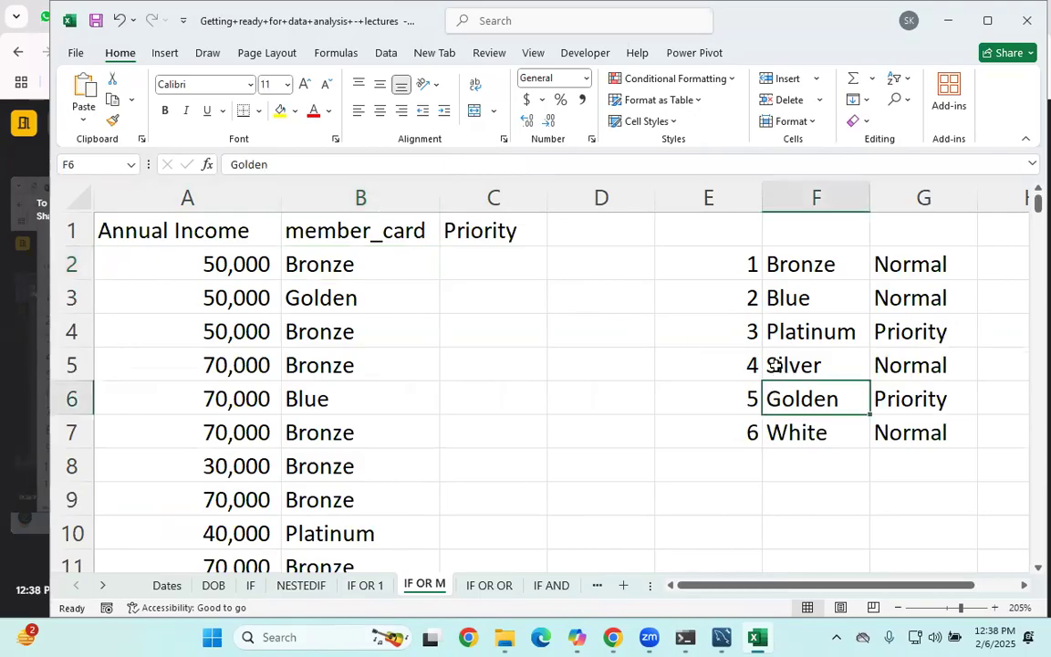
pyautogui.click(779, 332)
# - Add a new rule below White in the reference table, with >70000 in F8 and number 7 in E8
pyautogui.click(805, 463)
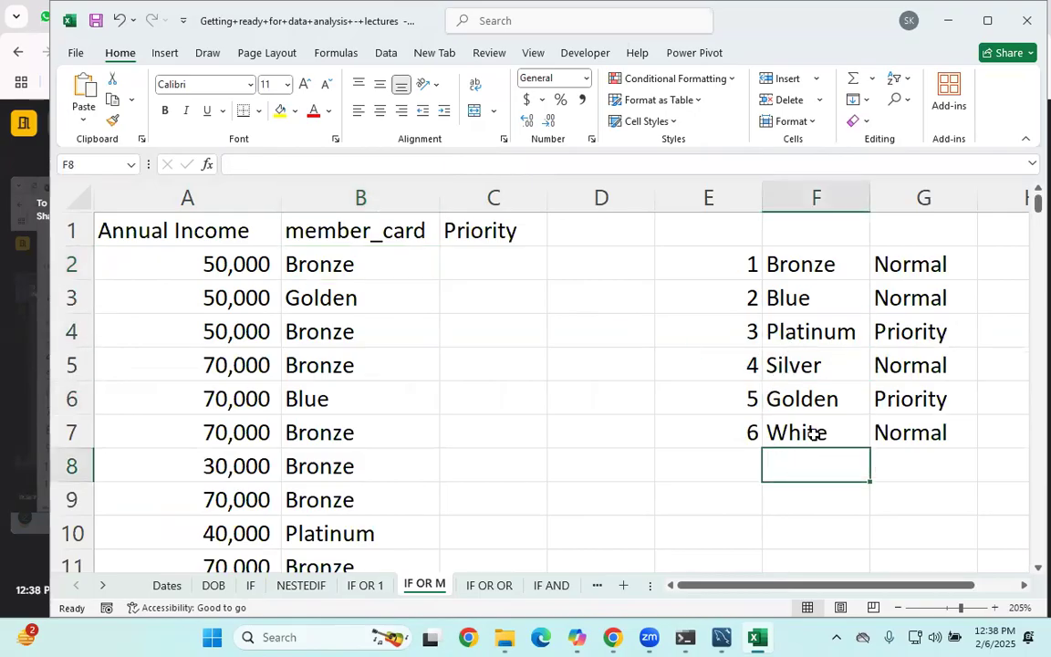
pyautogui.write('>700000')
pyautogui.press('BackSpace')
pyautogui.press('Return')
pyautogui.press('Tab')
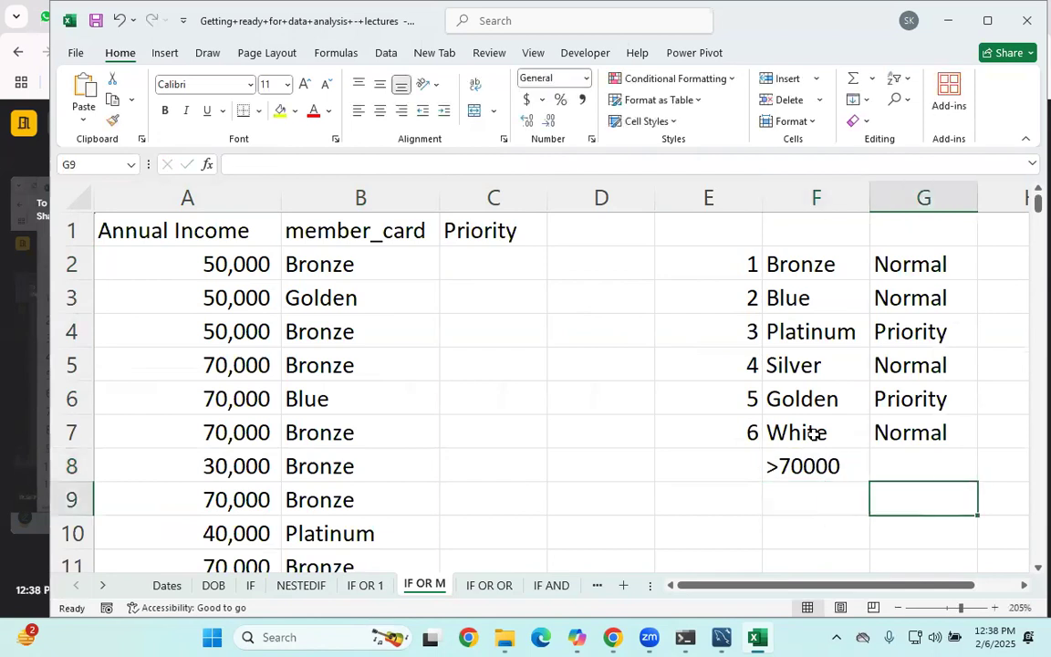
pyautogui.press('Up')
pyautogui.press('Left')
pyautogui.press('Left')
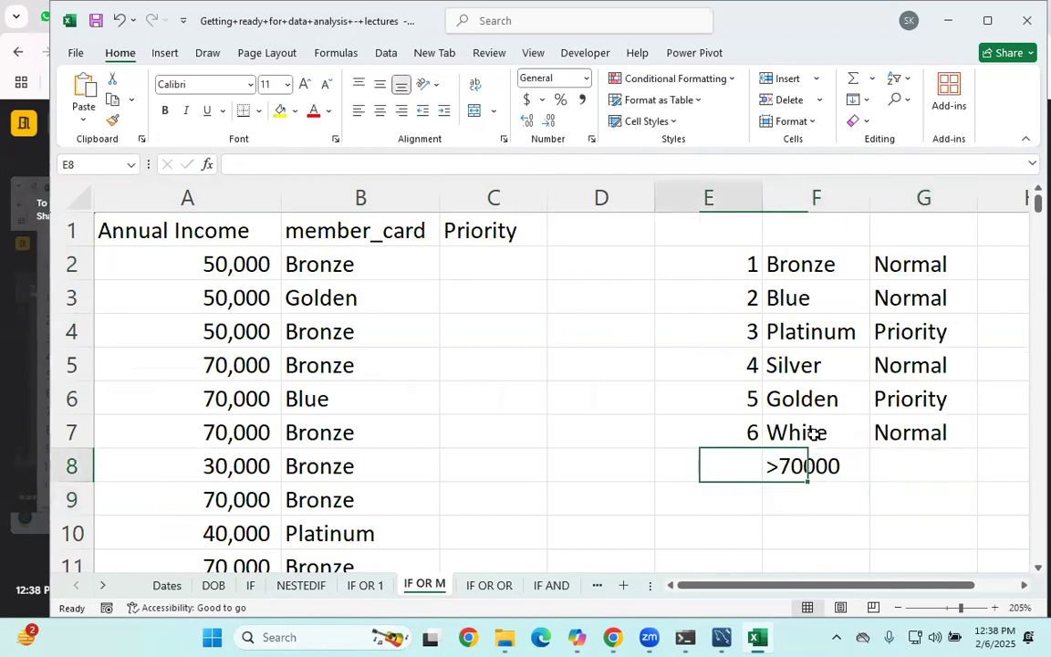
pyautogui.write('7')
pyautogui.press('Tab')
pyautogui.press('Tab')
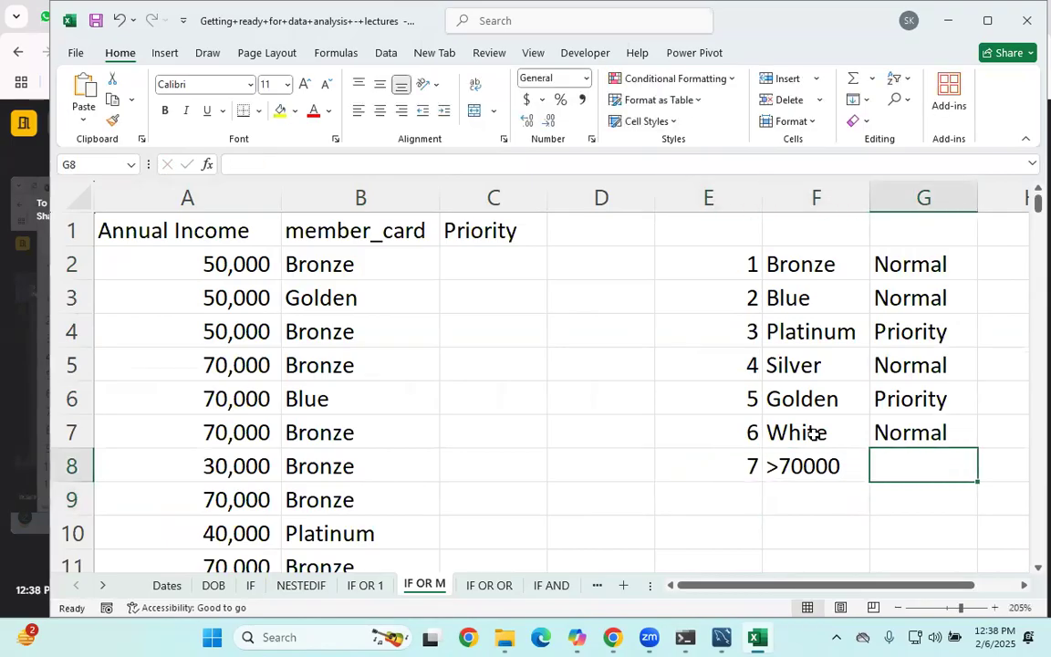
# - Copy the Priority status from the Golden row of the reference table to G8, beside the >70000 rule
pyautogui.press('Up')
pyautogui.press('Up')
pyautogui.hotkey('ctrl', 'c')
pyautogui.hotkey('ctrl', 'Down')
pyautogui.hotkey('ctrl', 'Down')
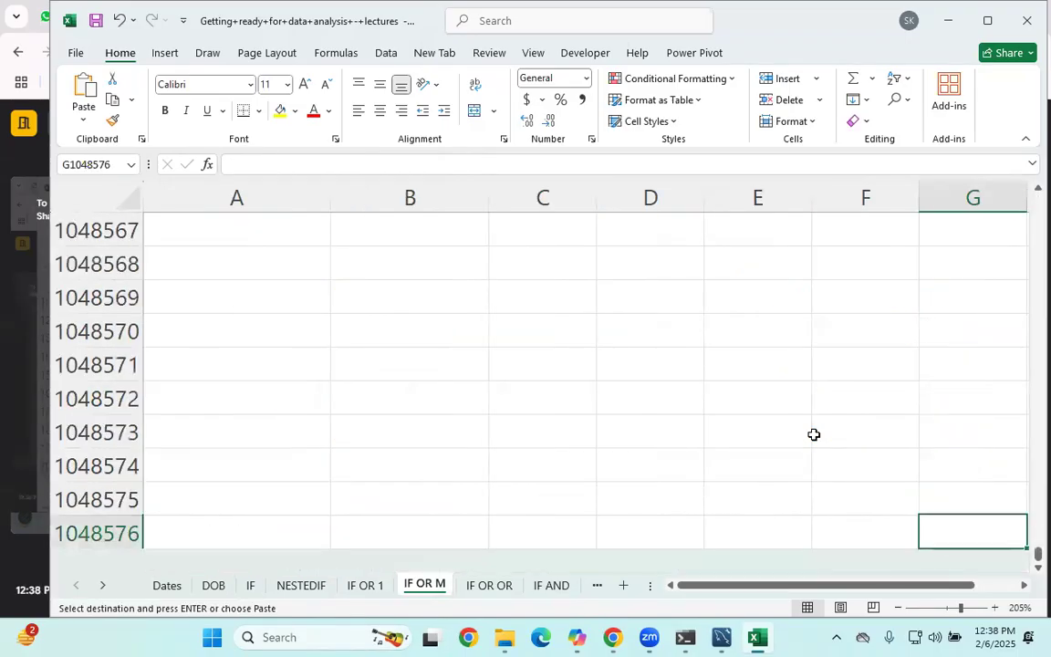
pyautogui.hotkey('ctrl', 'Up')
pyautogui.press('Left')
pyautogui.press('Down')
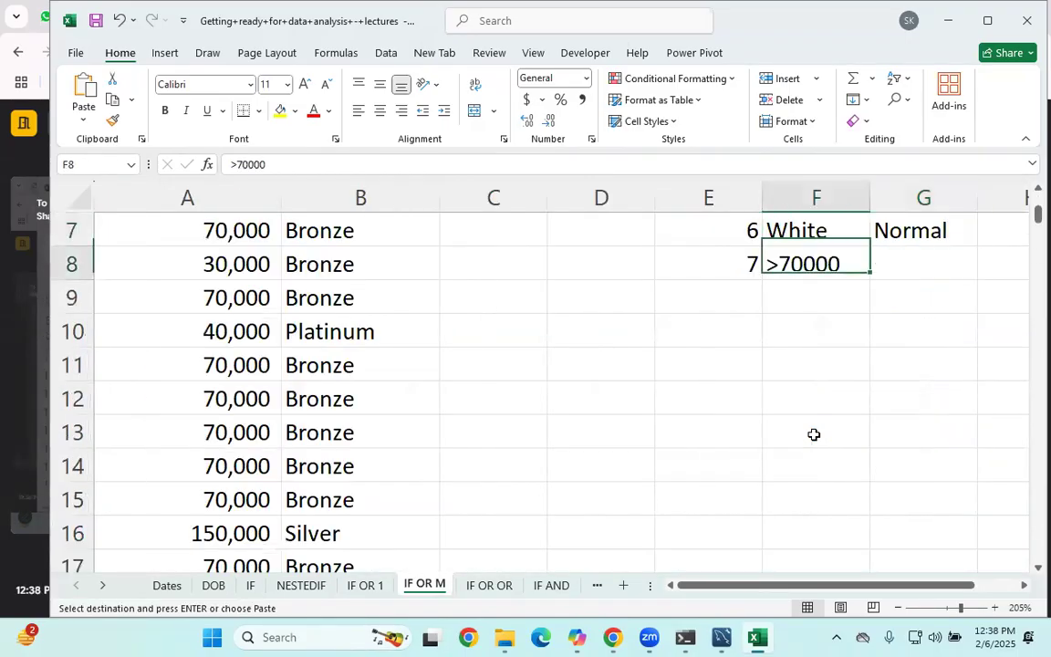
pyautogui.press('Right')
pyautogui.hotkey('ctrl', 'v')
pyautogui.press('Up')
pyautogui.press('Up')
pyautogui.press('Up')
pyautogui.press('Up')
pyautogui.press('Up')
pyautogui.press('Up')
pyautogui.press('Up')
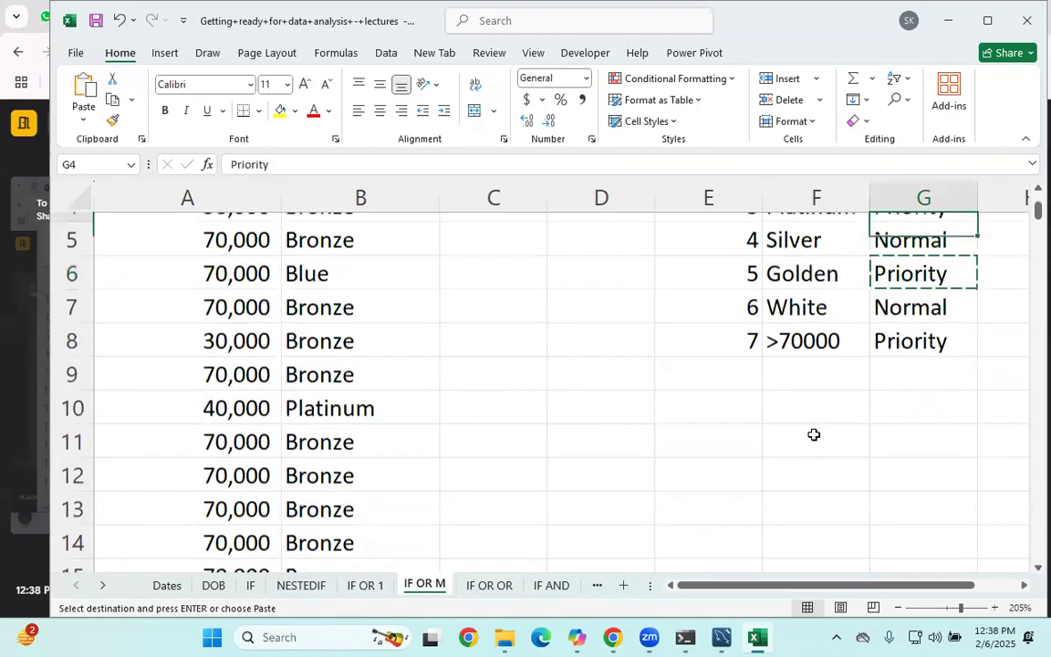
pyautogui.press('Down')
pyautogui.click(485, 418)
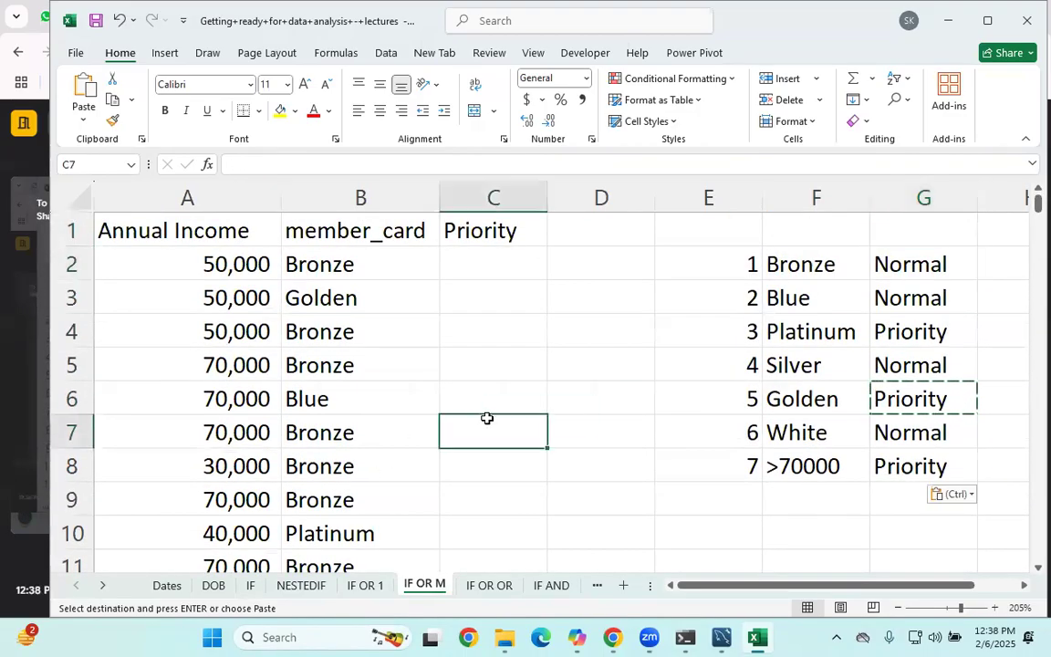
pyautogui.click(700, 417)
pyautogui.press('Escape')
# - Begin an IF formula in C2 with an OR test whose first condition is A2>=70000
pyautogui.click(792, 494)
pyautogui.click(450, 271)
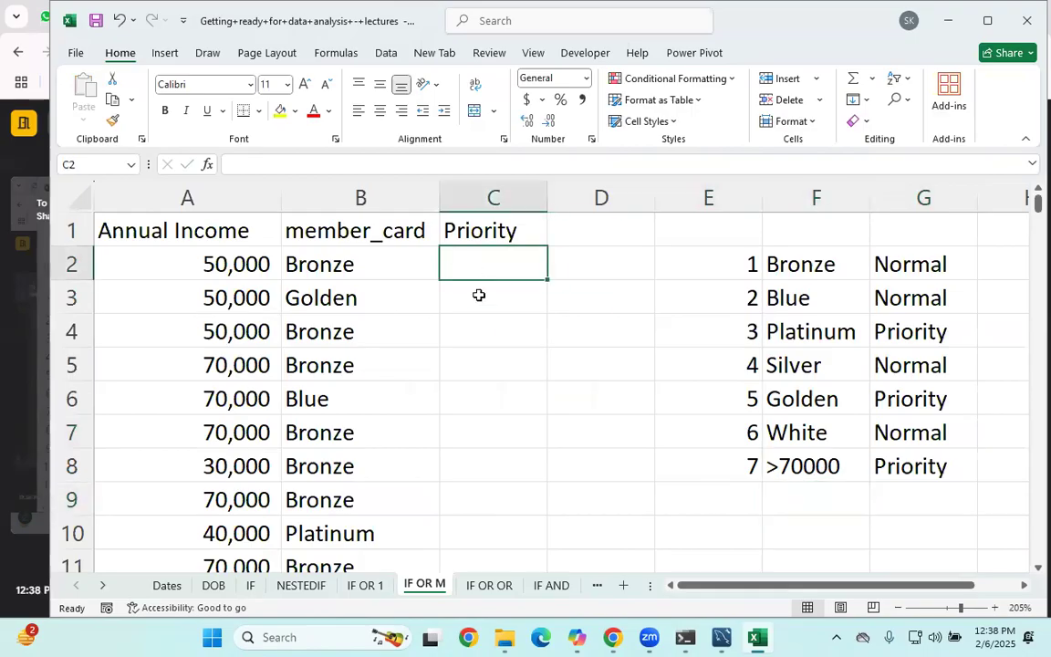
pyautogui.write('=')
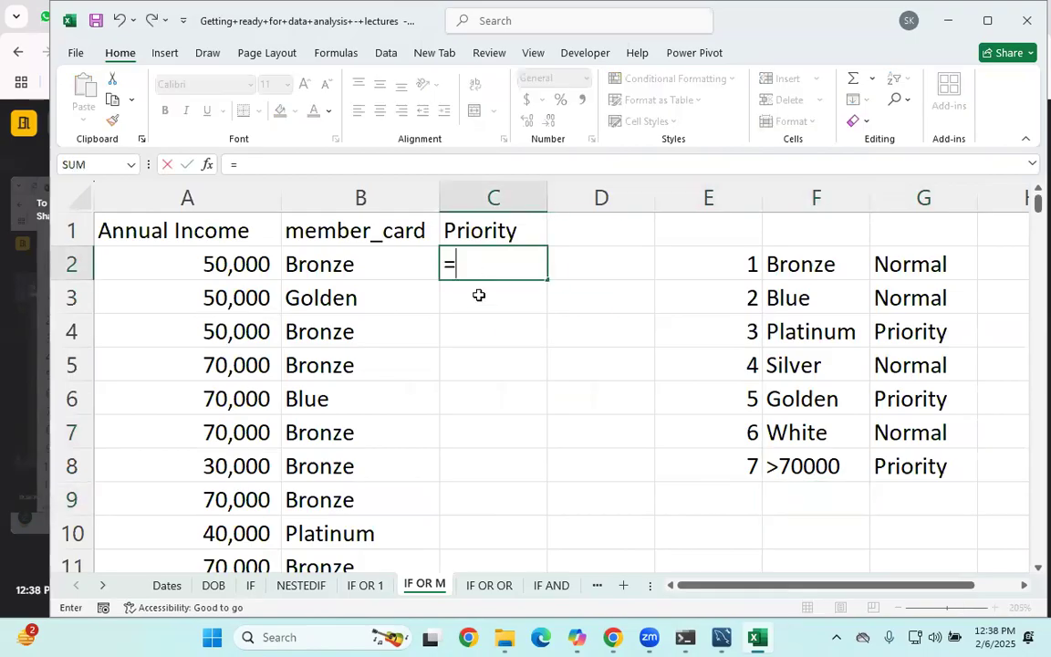
pyautogui.write('if')
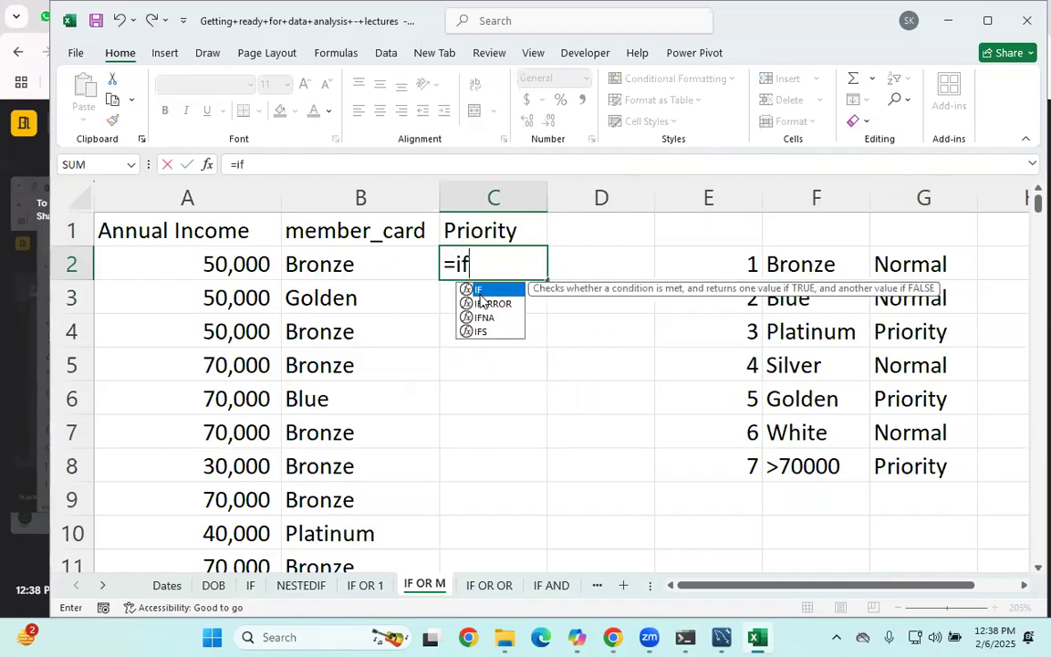
pyautogui.doubleClick(478, 292)
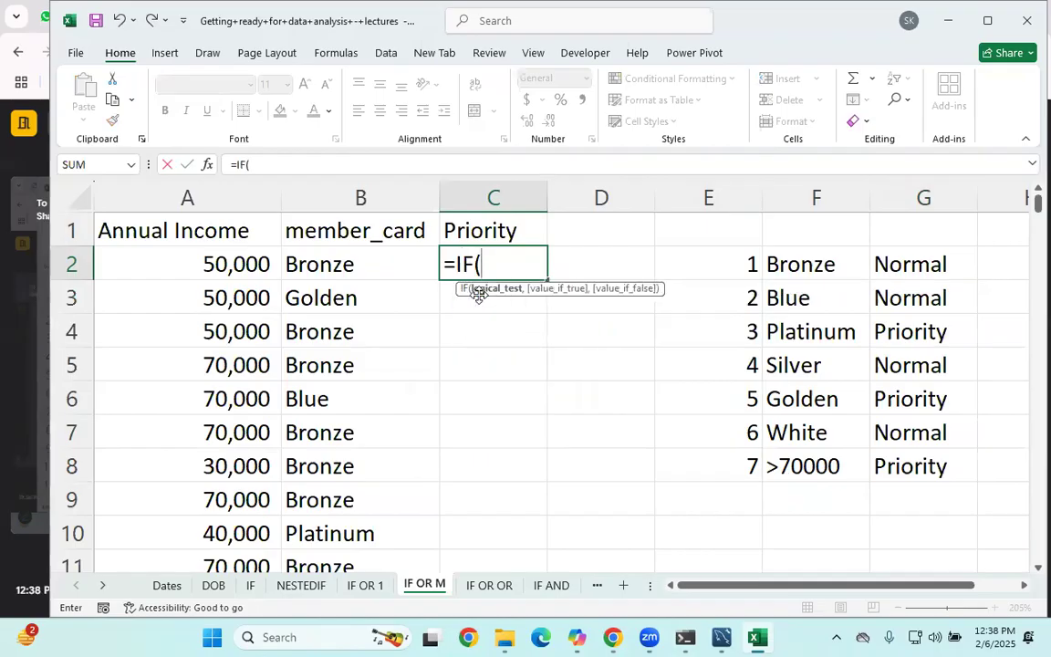
pyautogui.write('or(')
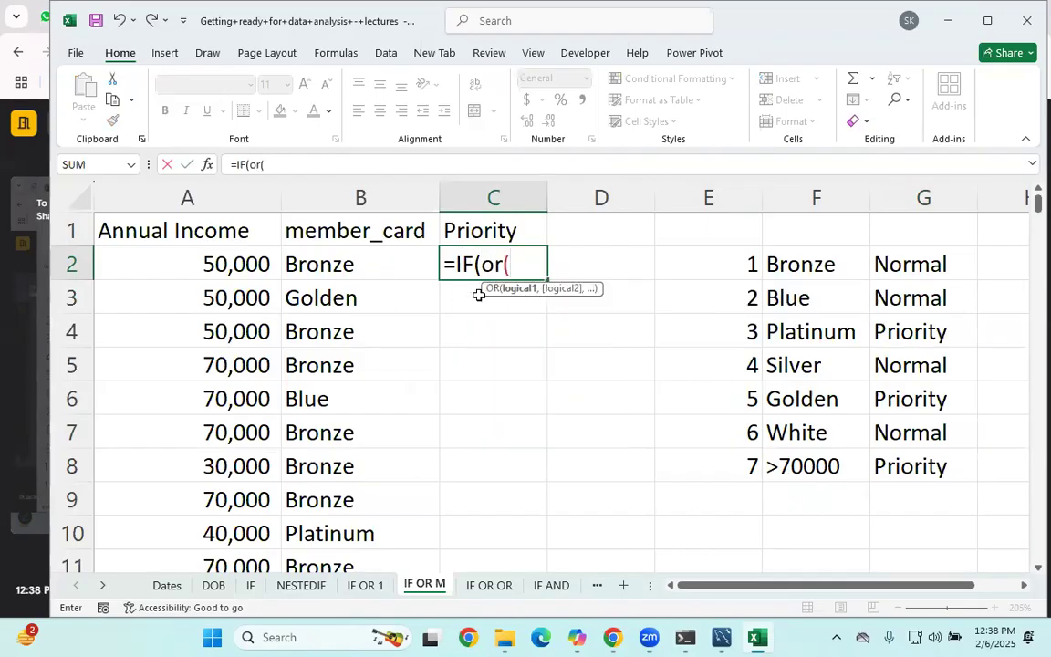
pyautogui.click(152, 261)
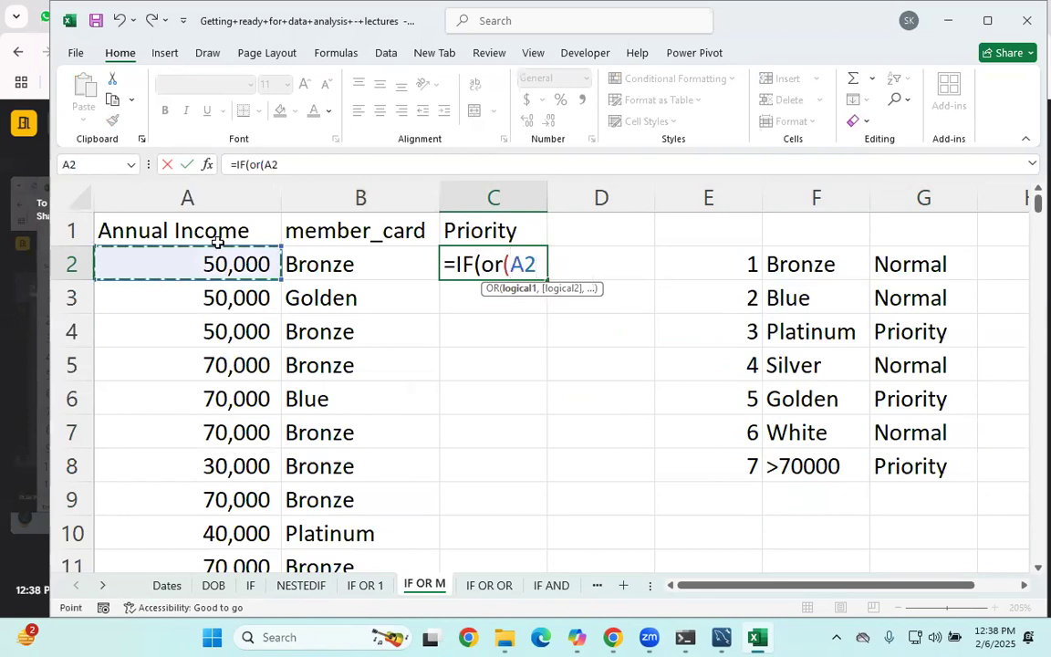
pyautogui.write('>=7---')
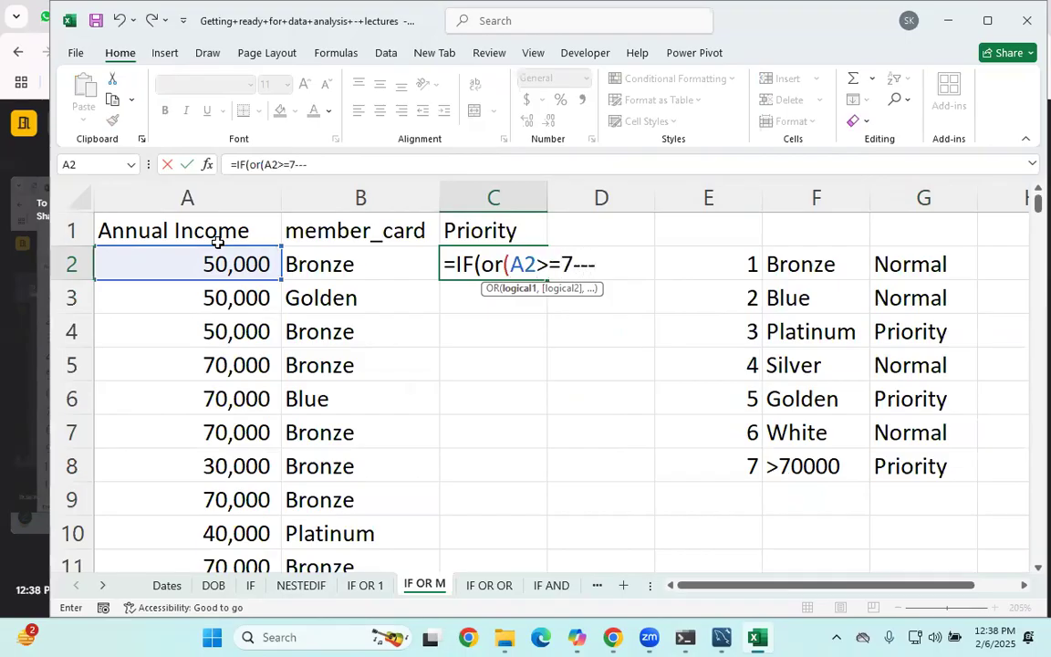
pyautogui.press('BackSpace')
pyautogui.press('BackSpace')
pyautogui.press('BackSpace')
pyautogui.write('0000')
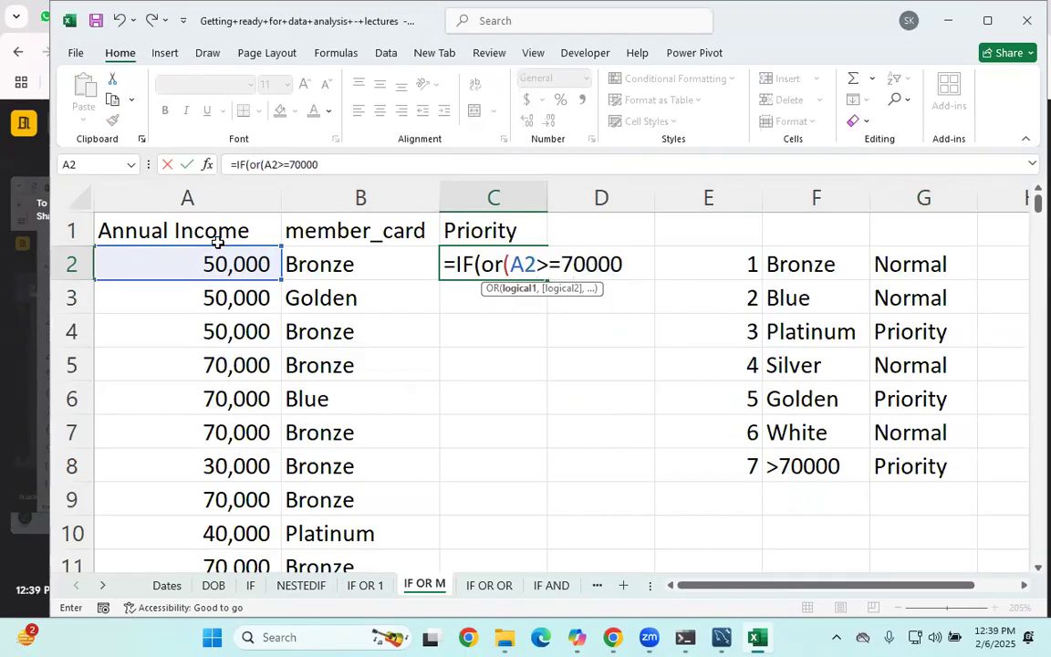
pyautogui.write(',')
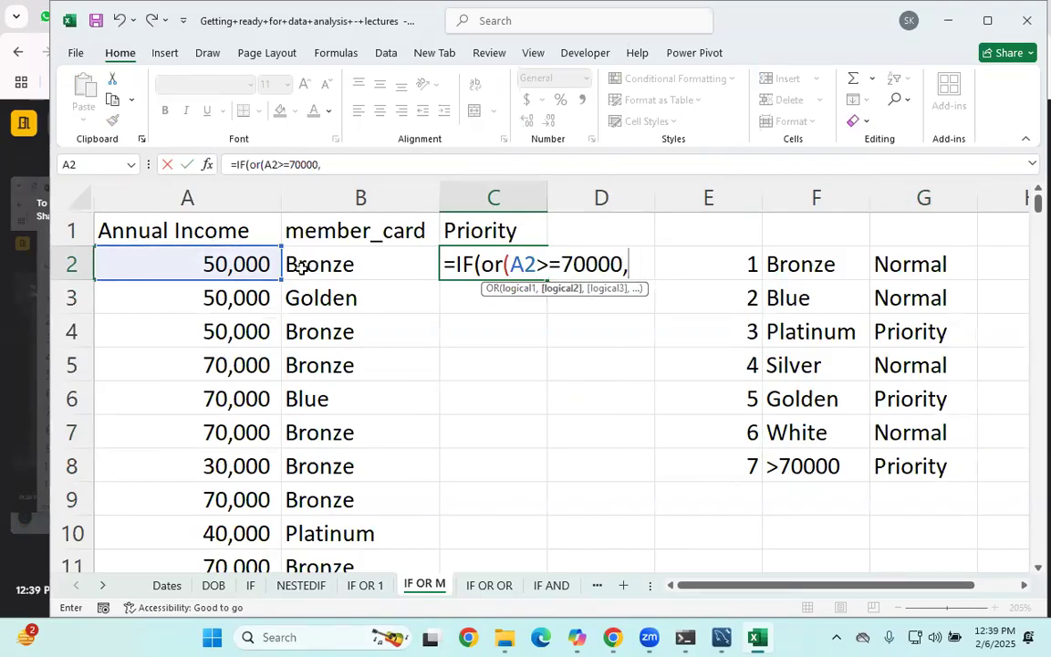
# - Add the conditions B2="Platinum" and B2="Golden" to the OR test in C2 and close the test
pyautogui.click(299, 266)
pyautogui.write('-"')
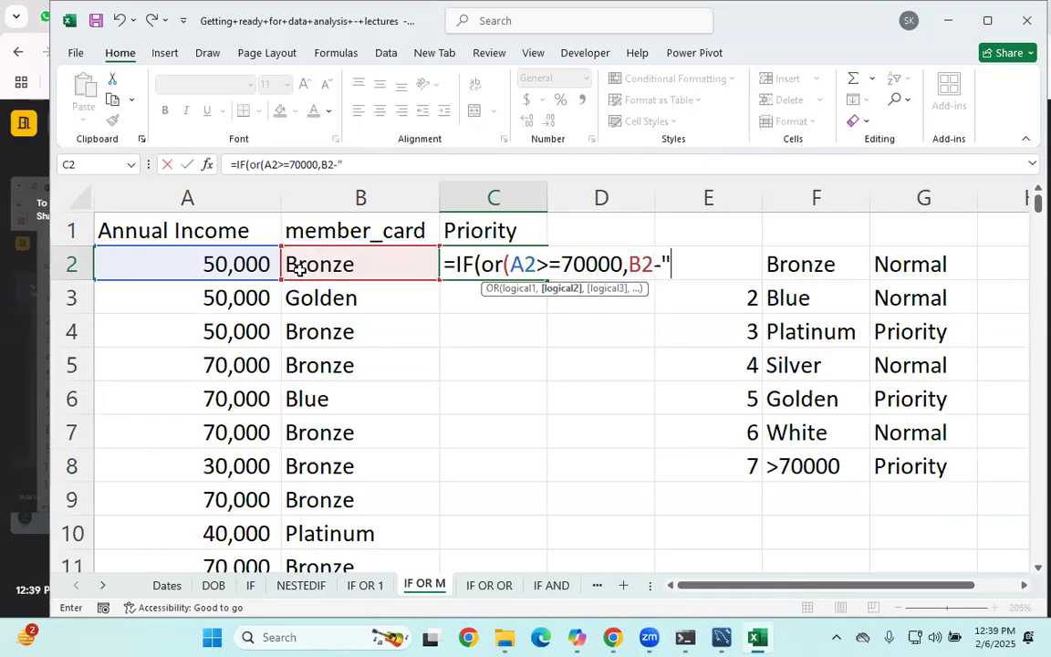
pyautogui.press('BackSpace')
pyautogui.press('BackSpace')
pyautogui.write('="Platin')
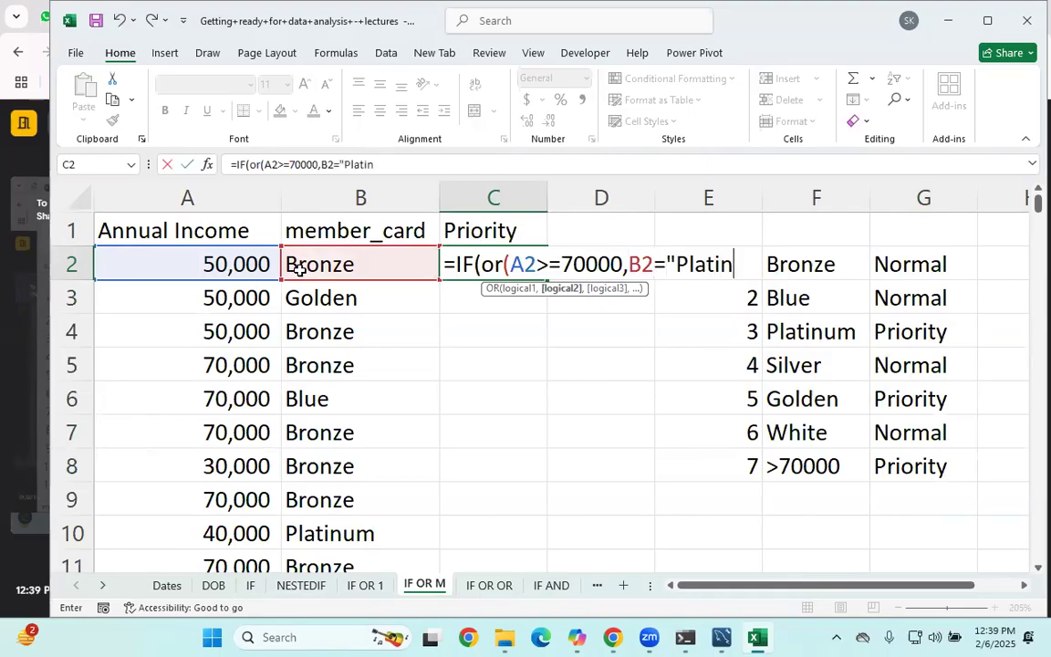
pyautogui.write('um",')
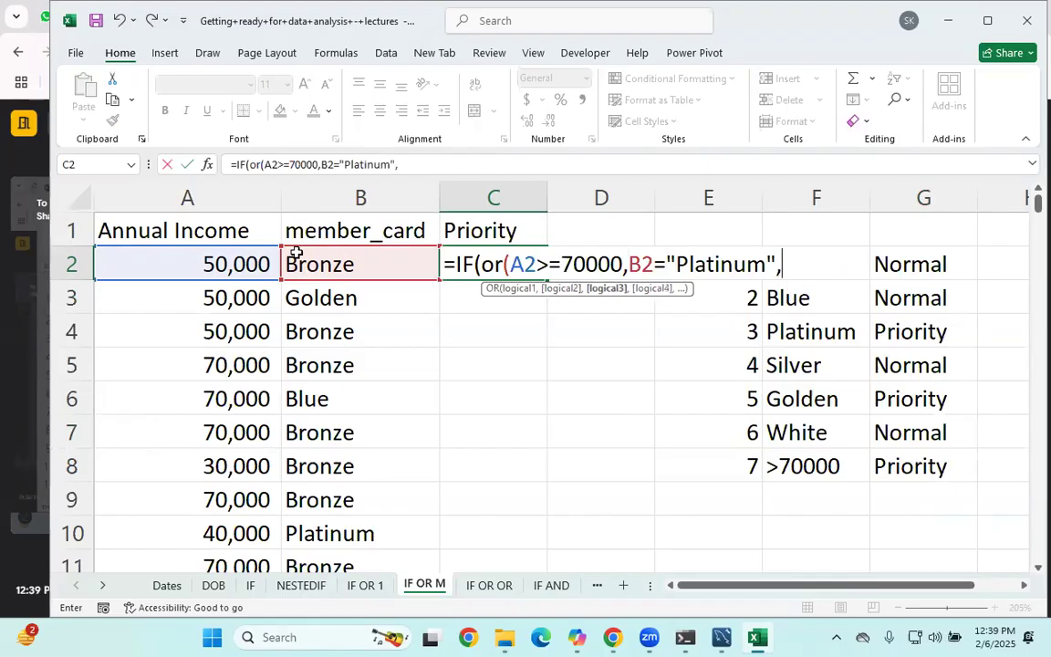
pyautogui.click(304, 266)
pyautogui.write('="S')
pyautogui.press('BackSpace')
pyautogui.write('Golden"),')
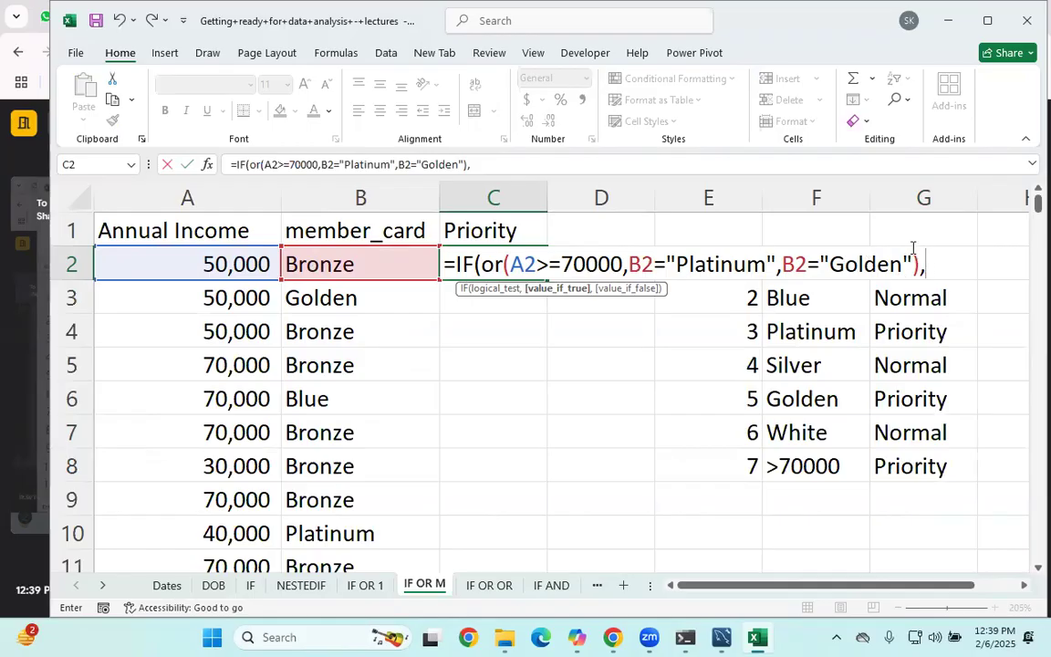
# - Complete the C2 formula so it returns "Priority" when the OR test is true and "Normal" otherwise
pyautogui.write('"Priority')
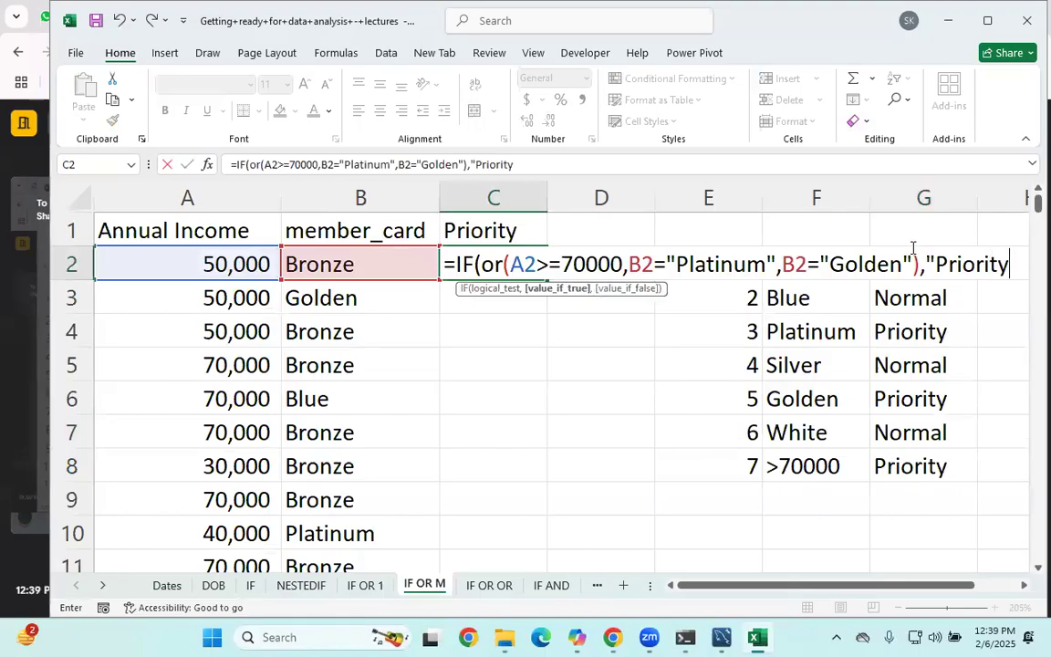
pyautogui.write('","')
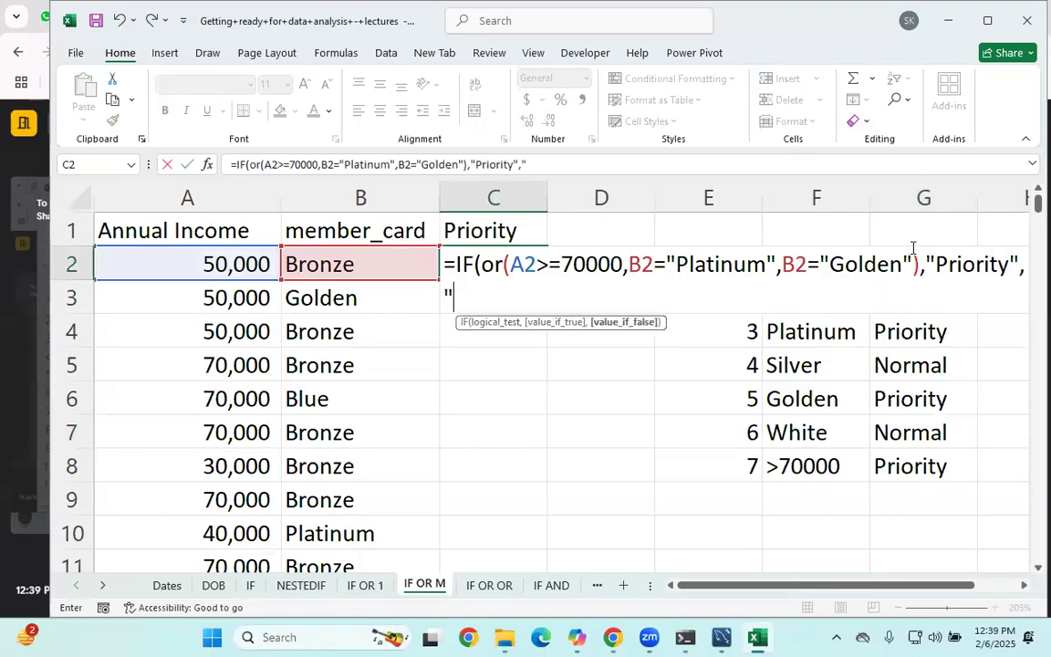
pyautogui.write('Normal')
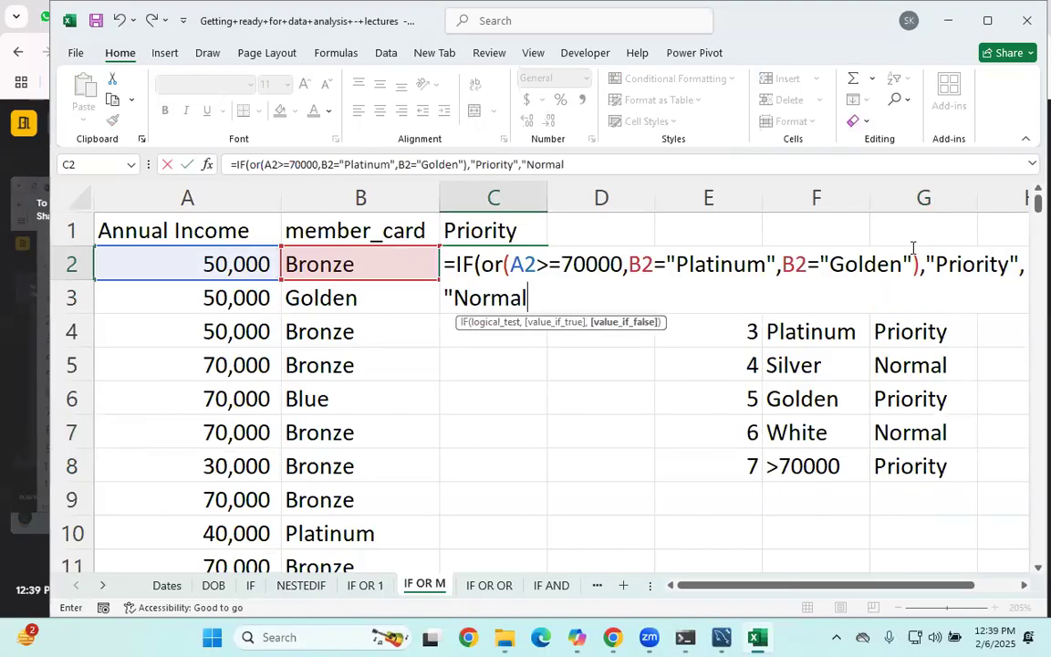
pyautogui.write('")')
pyautogui.press('Return')
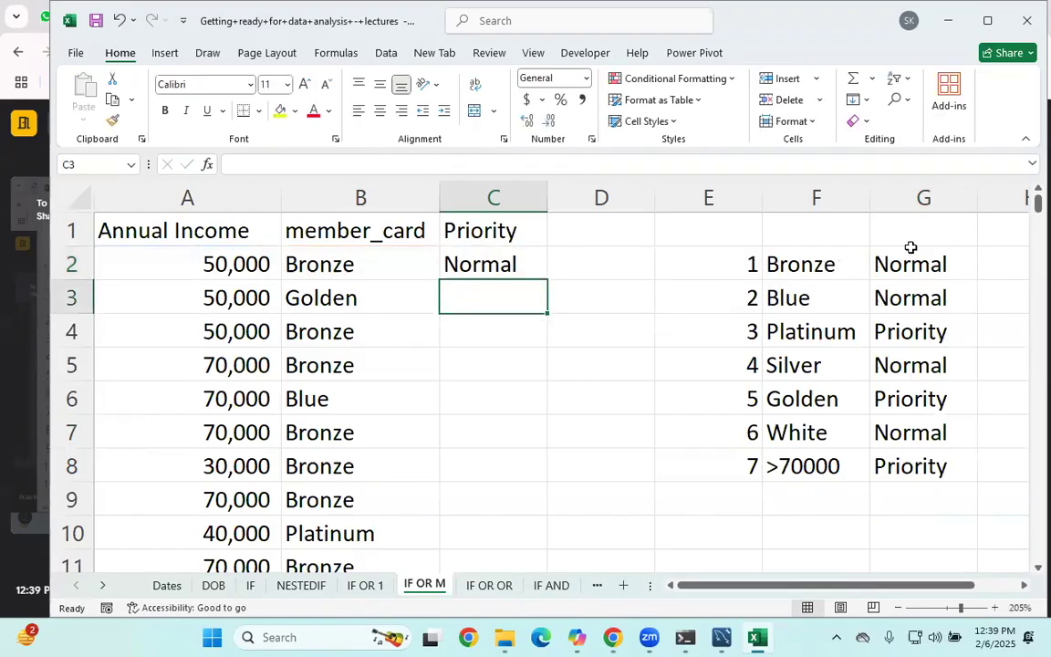
# - Fill the C2 formula down the Priority column and inspect the copied formula in C7
pyautogui.click(488, 260)
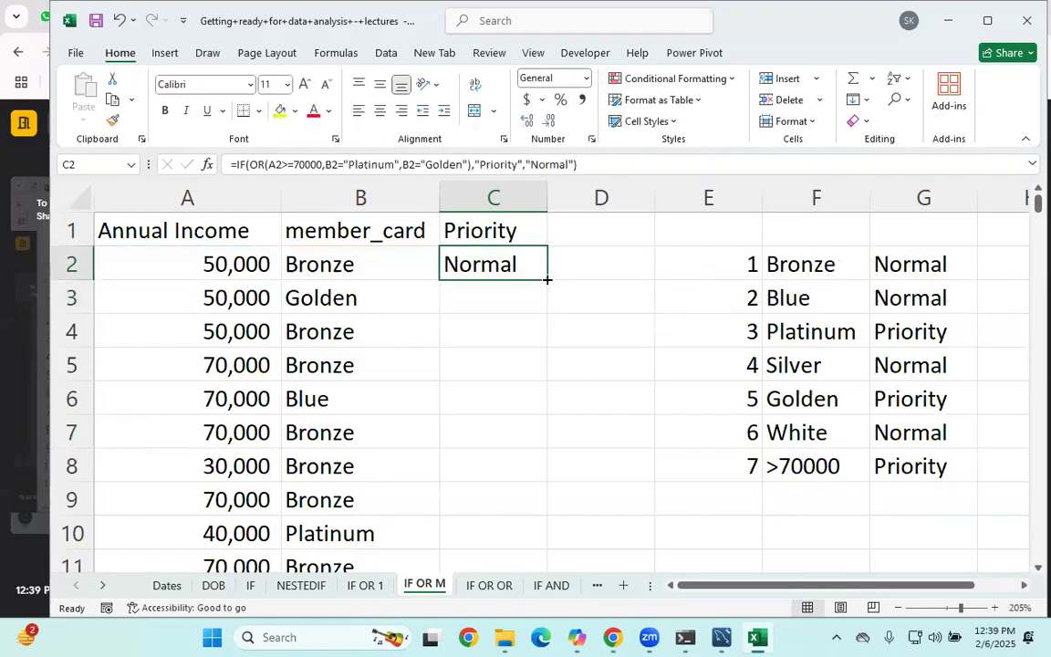
pyautogui.doubleClick(548, 279)
pyautogui.click(511, 433)
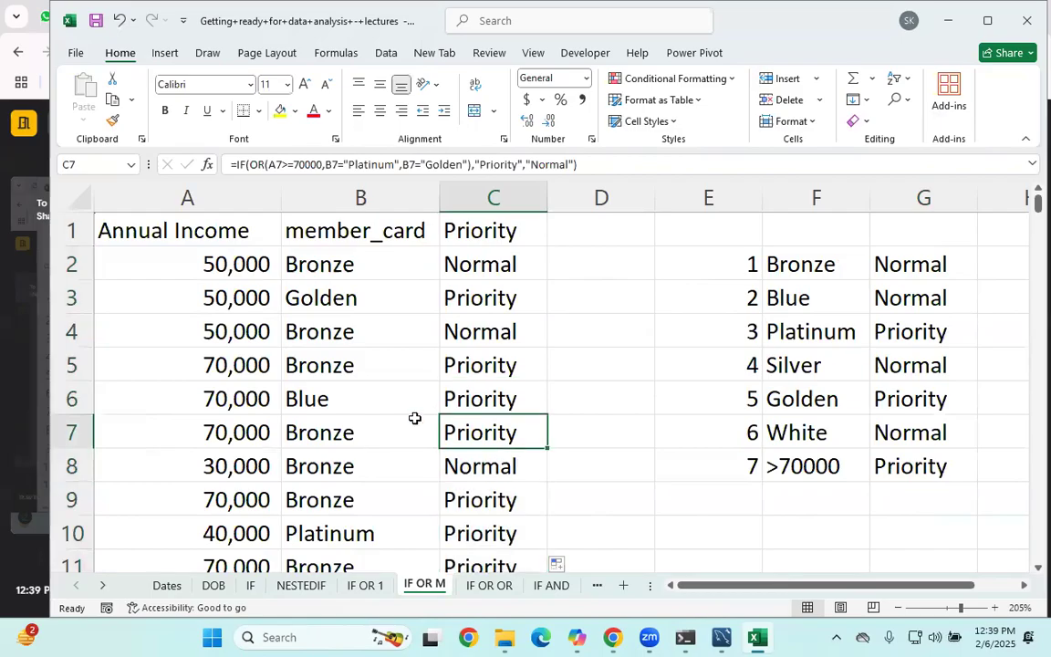
# - Compare the annual income and member_card in row 5 with the Priority formula in C5
pyautogui.click(220, 365)
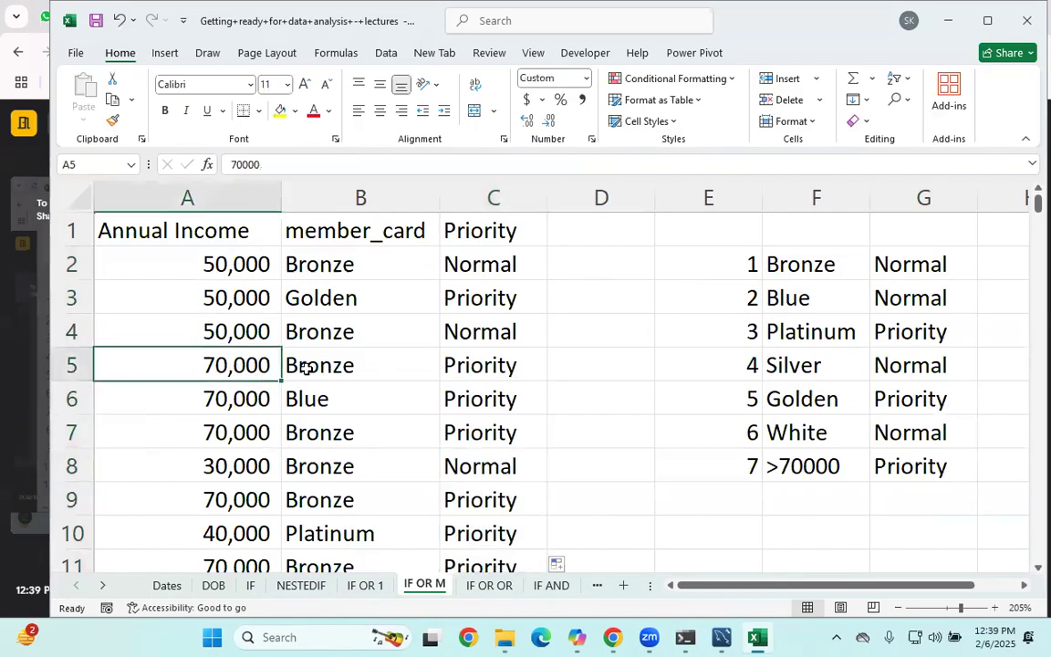
pyautogui.click(330, 366)
pyautogui.click(500, 366)
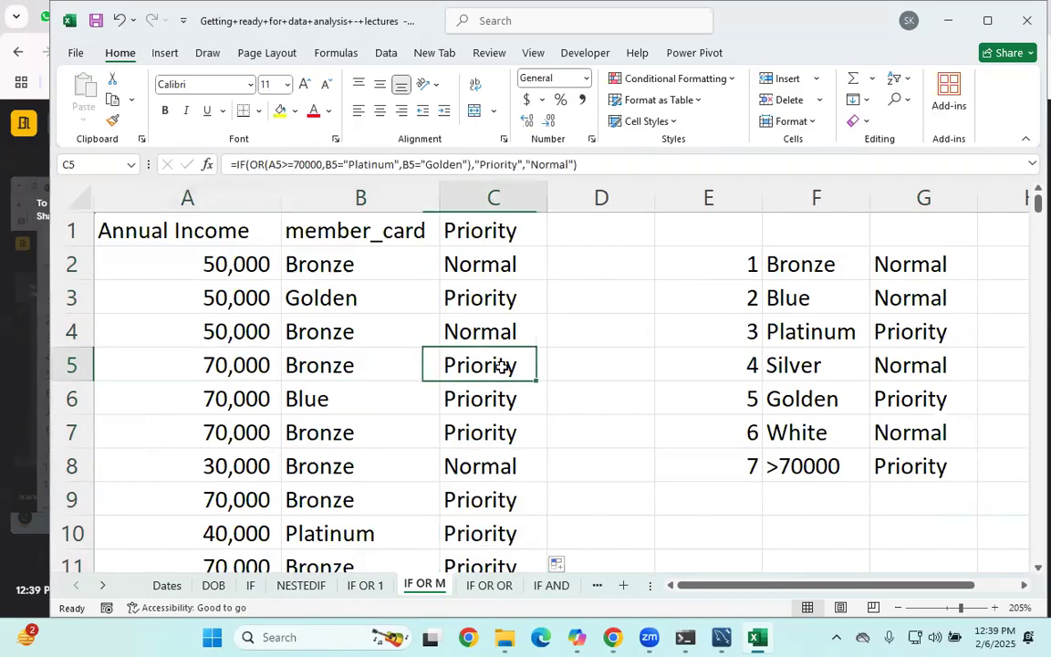
pyautogui.click(216, 364)
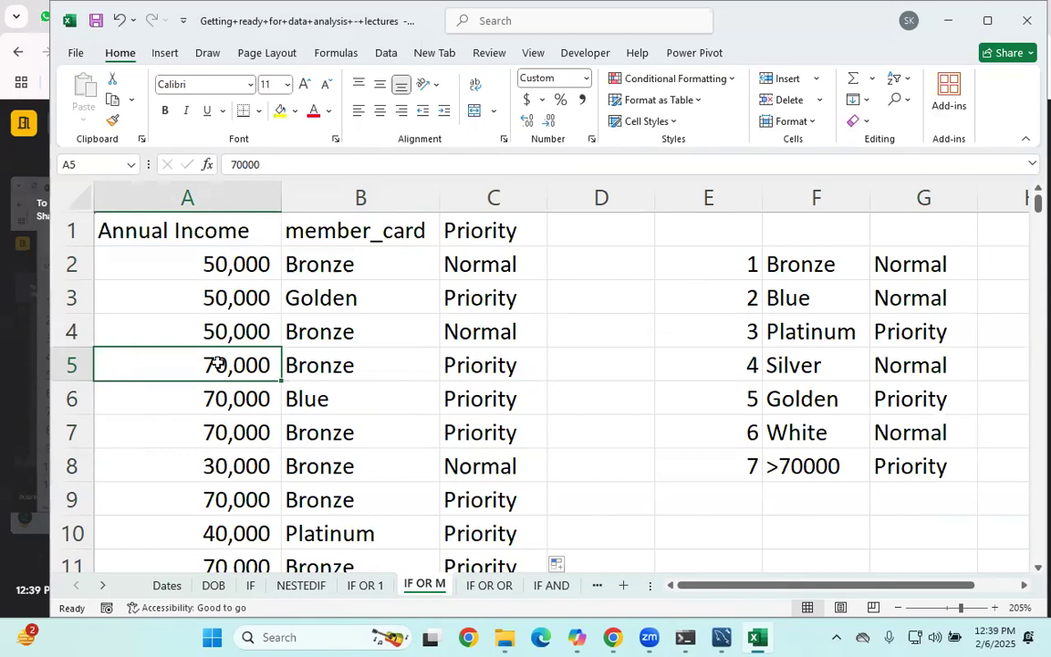
# - Replace the text "Platinum" in the C2 formula with the absolute reference $F$4
pyautogui.click(456, 264)
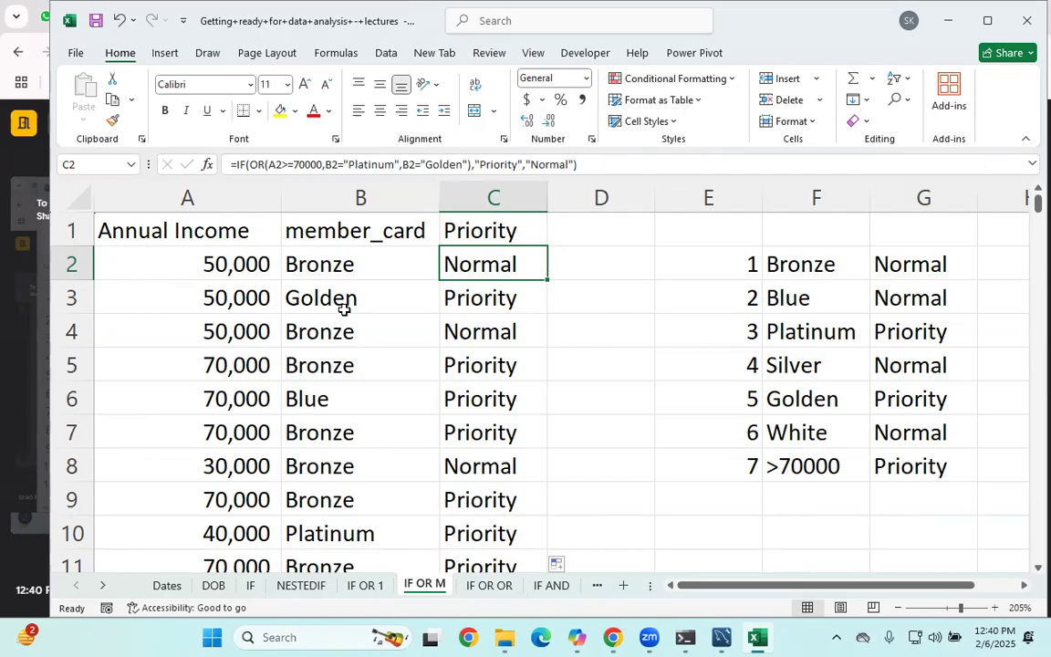
pyautogui.press('F2')
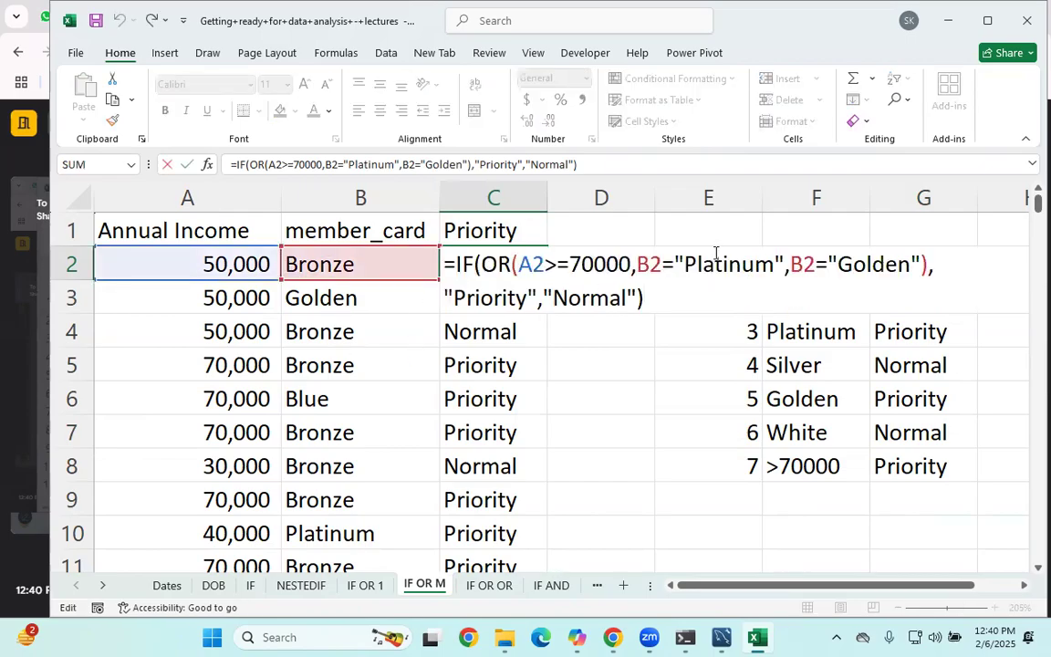
pyautogui.moveTo(783, 264); pyautogui.dragTo(679, 264)
pyautogui.press('Delete')
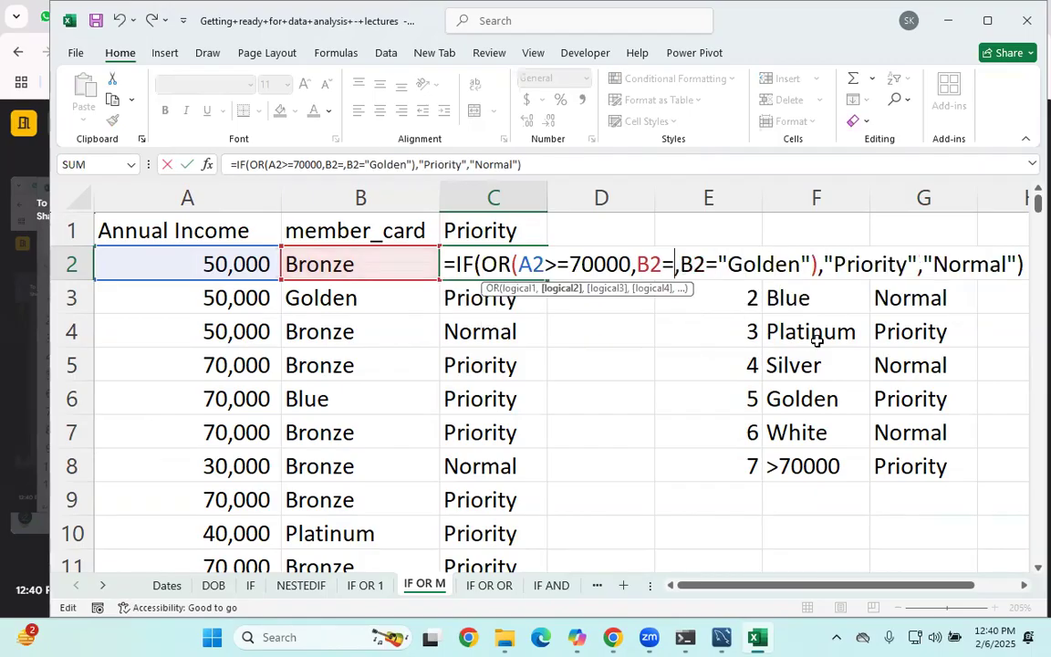
pyautogui.click(808, 334)
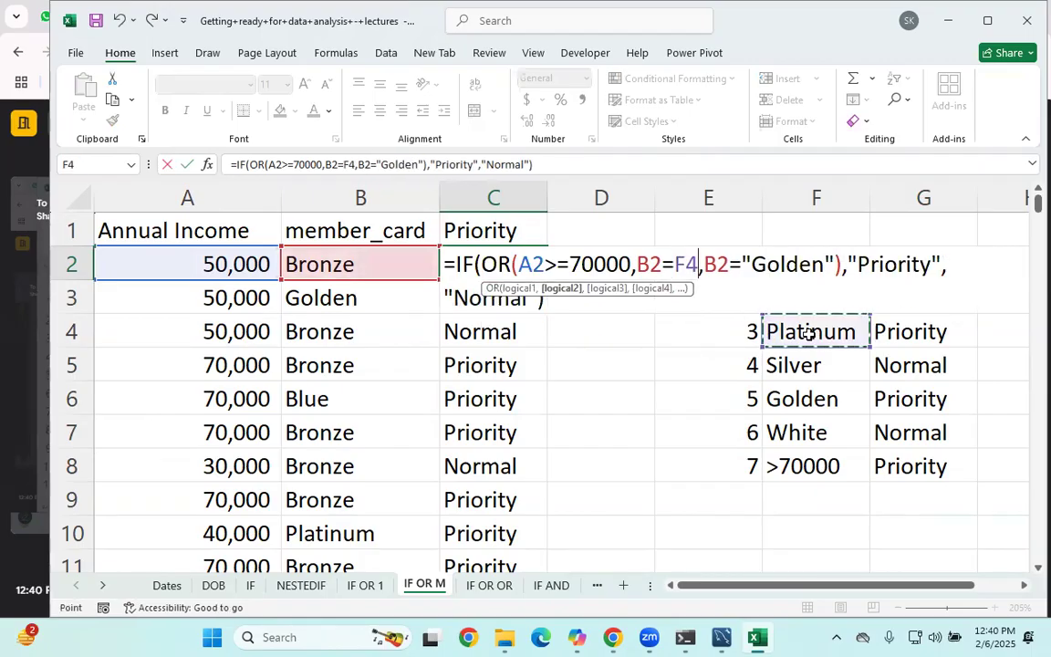
pyautogui.doubleClick(693, 263)
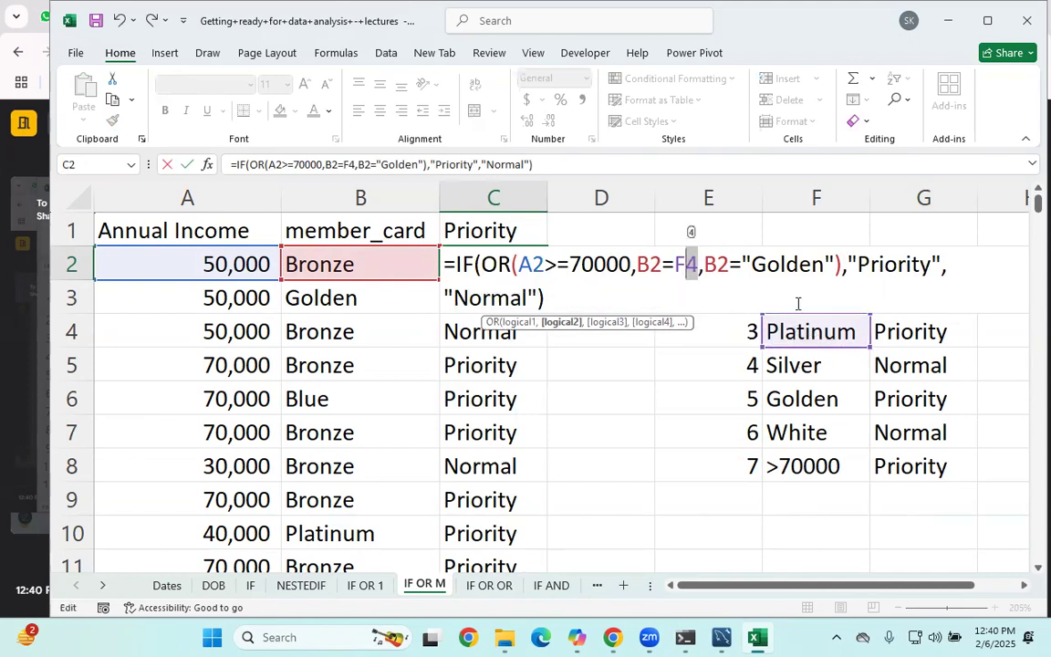
pyautogui.doubleClick(675, 264)
pyautogui.press('F4')
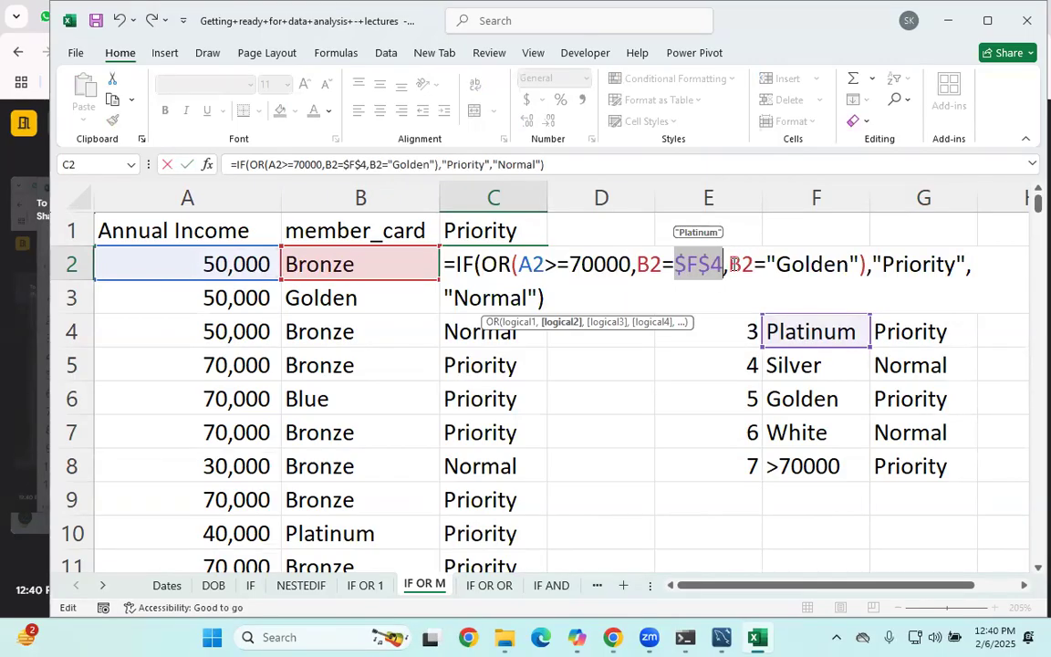
# - Replace the text "Golden" in the C2 formula with the absolute reference $F$6 and commit the formula
pyautogui.click(735, 265)
pyautogui.moveTo(860, 263); pyautogui.dragTo(765, 263)
pyautogui.press('Delete')
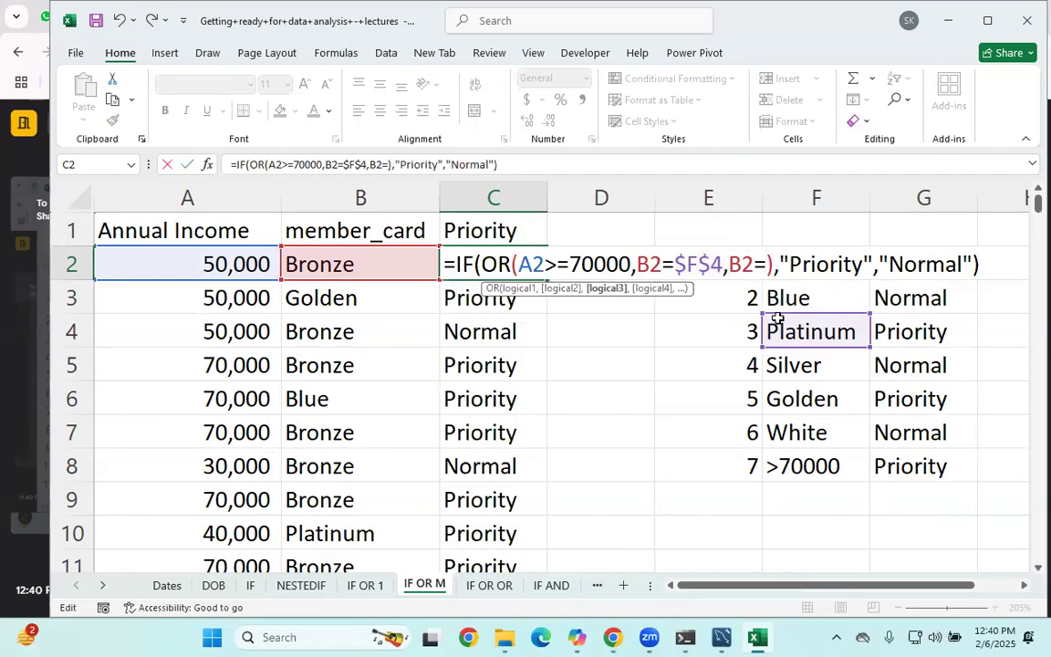
pyautogui.click(810, 405)
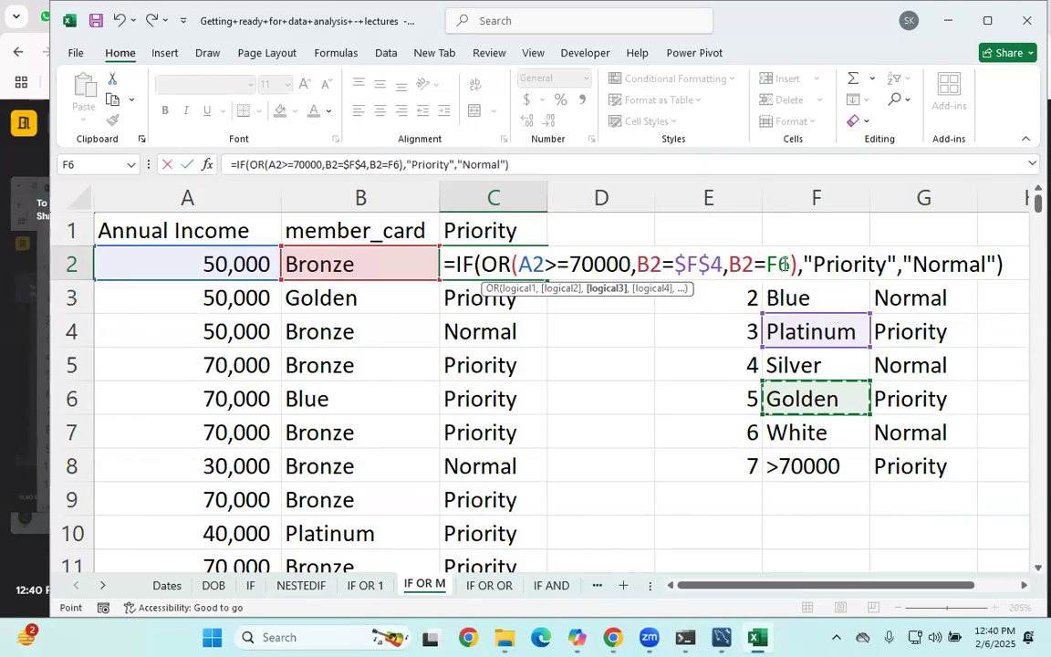
pyautogui.press('F4')
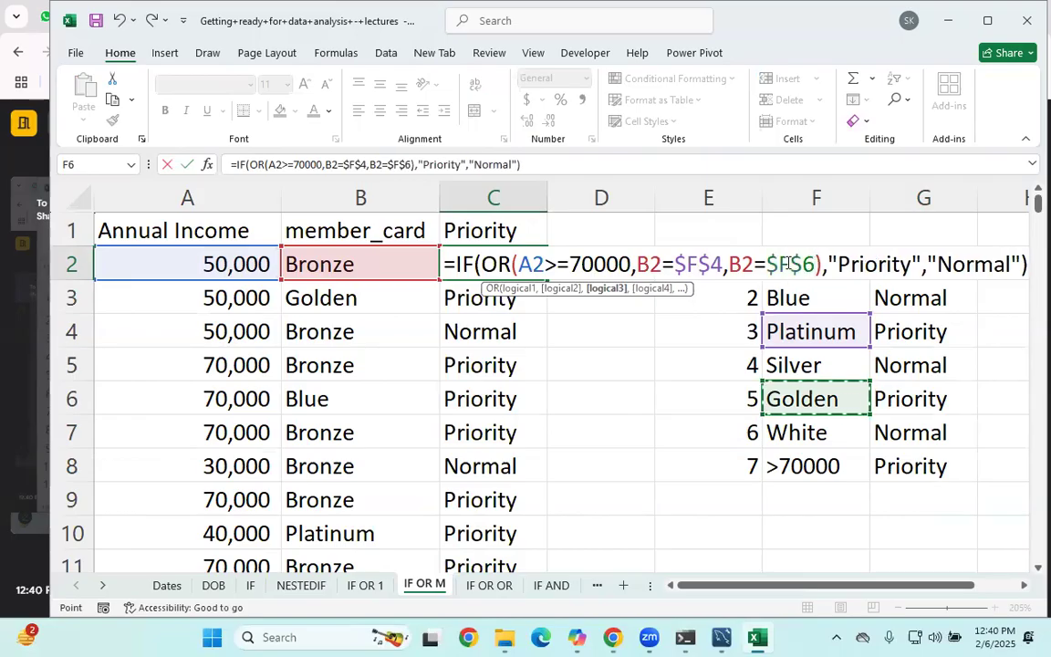
pyautogui.click(680, 264)
pyautogui.click(817, 263)
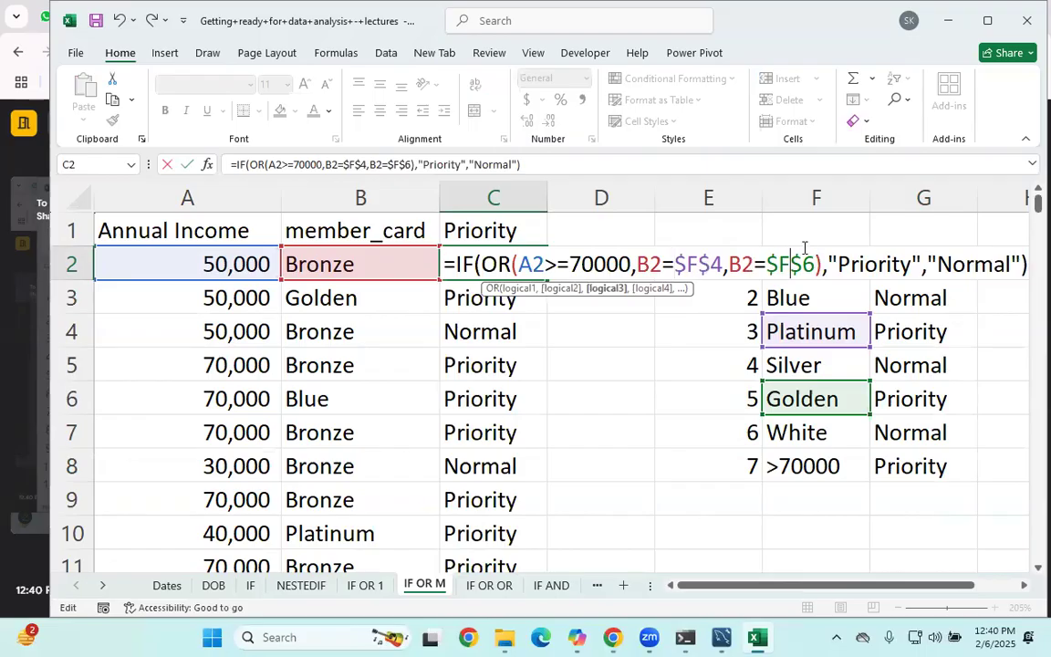
pyautogui.press('Return')
# - Fill the revised C2 formula down the Priority column, and check it against the Platinum cell F4 in the reference table
pyautogui.click(480, 267)
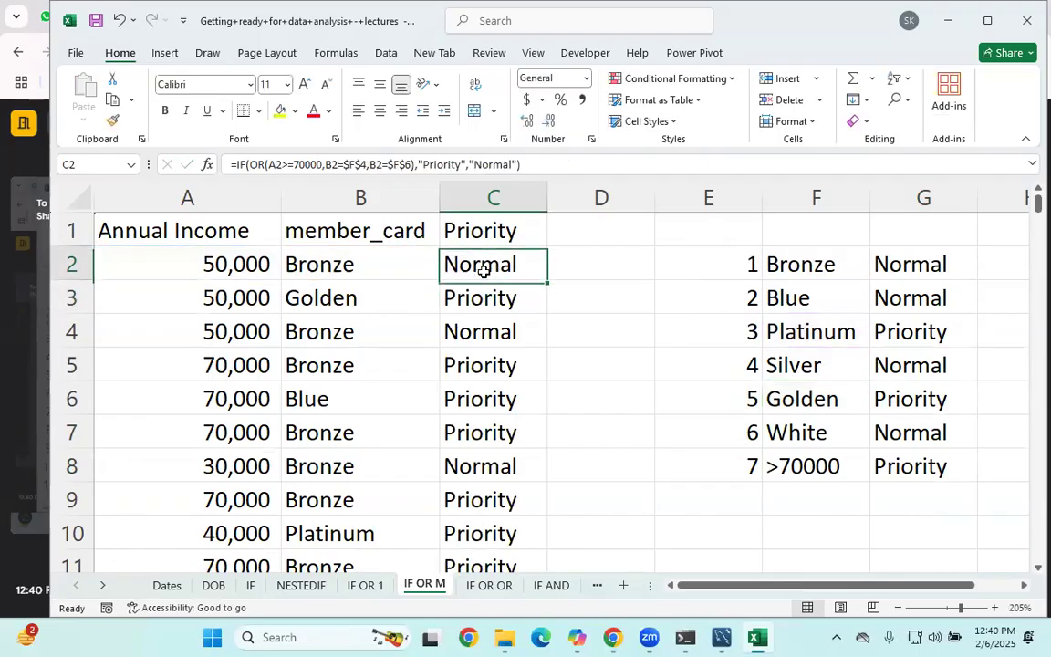
pyautogui.doubleClick(548, 279)
pyautogui.click(511, 265)
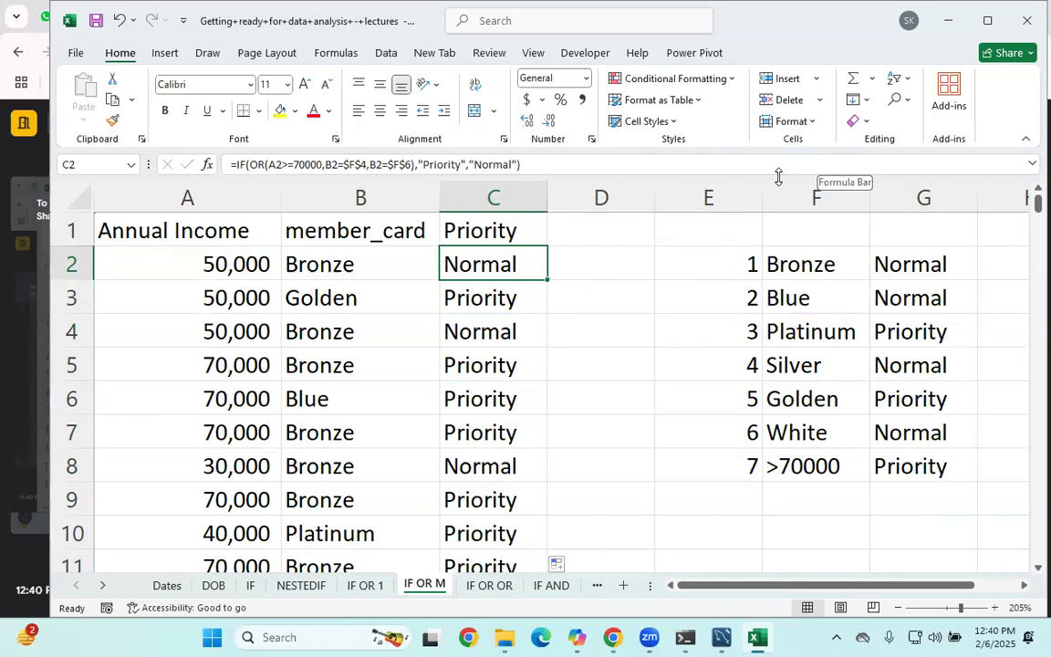
pyautogui.click(804, 331)
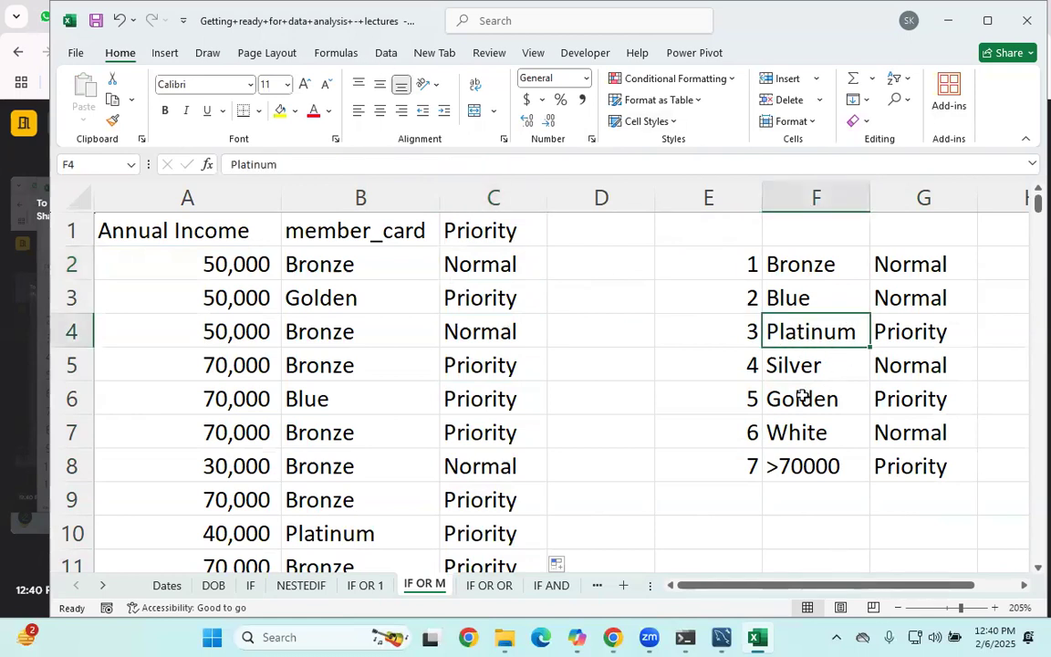
# - Examine the OR conditions in the C2 formula, from A2>=70000 to B2=$F$6, against the reference table
pyautogui.click(756, 397)
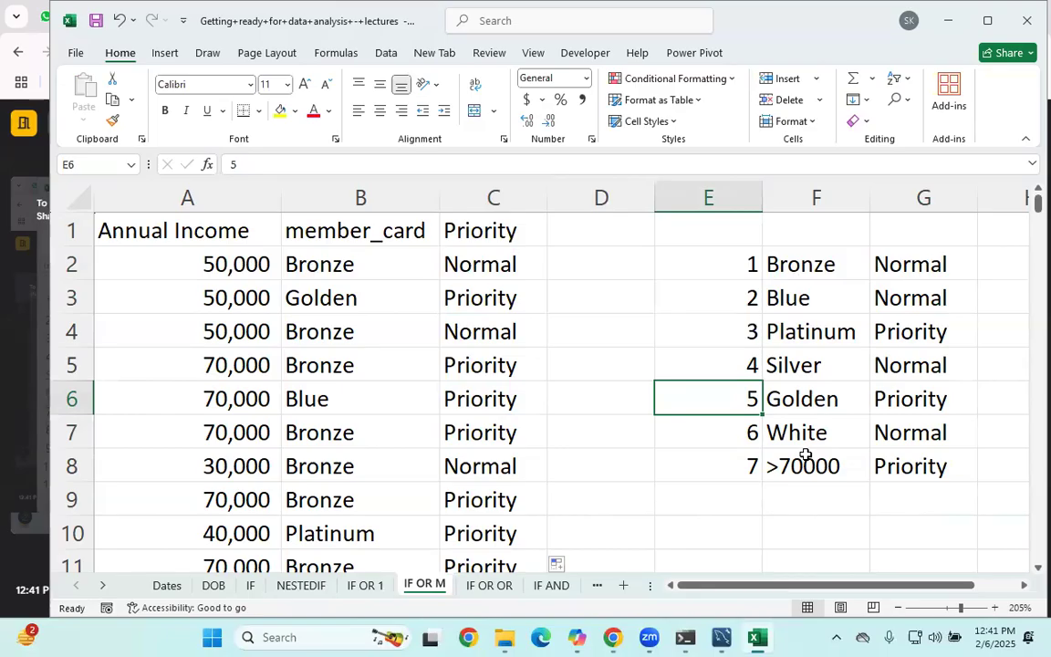
pyautogui.click(465, 264)
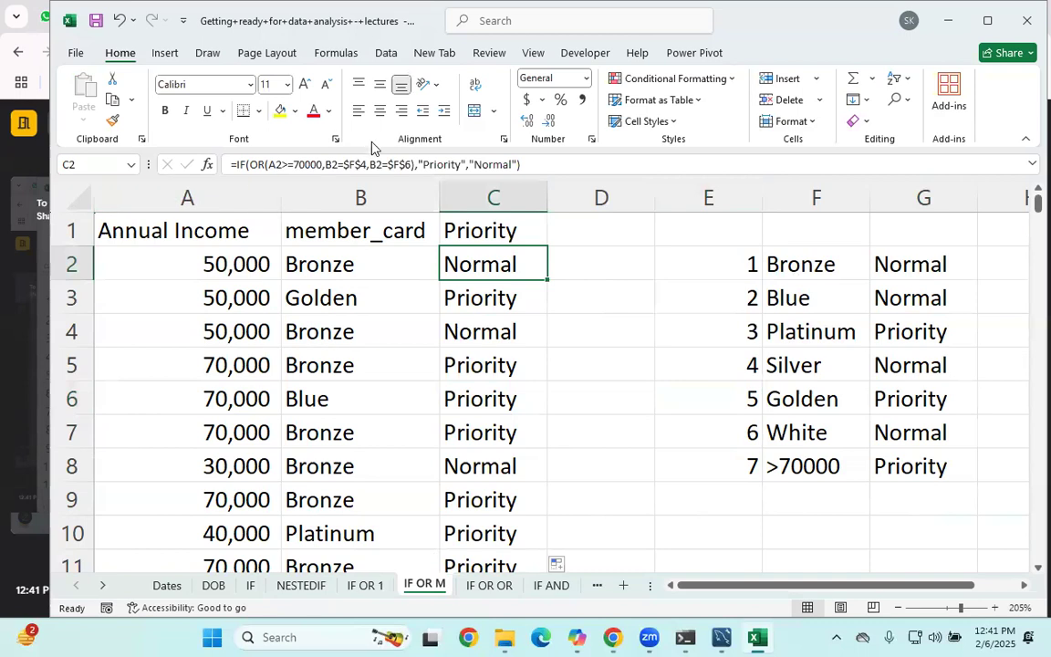
pyautogui.moveTo(524, 164); pyautogui.dragTo(407, 168)
pyautogui.click(268, 164)
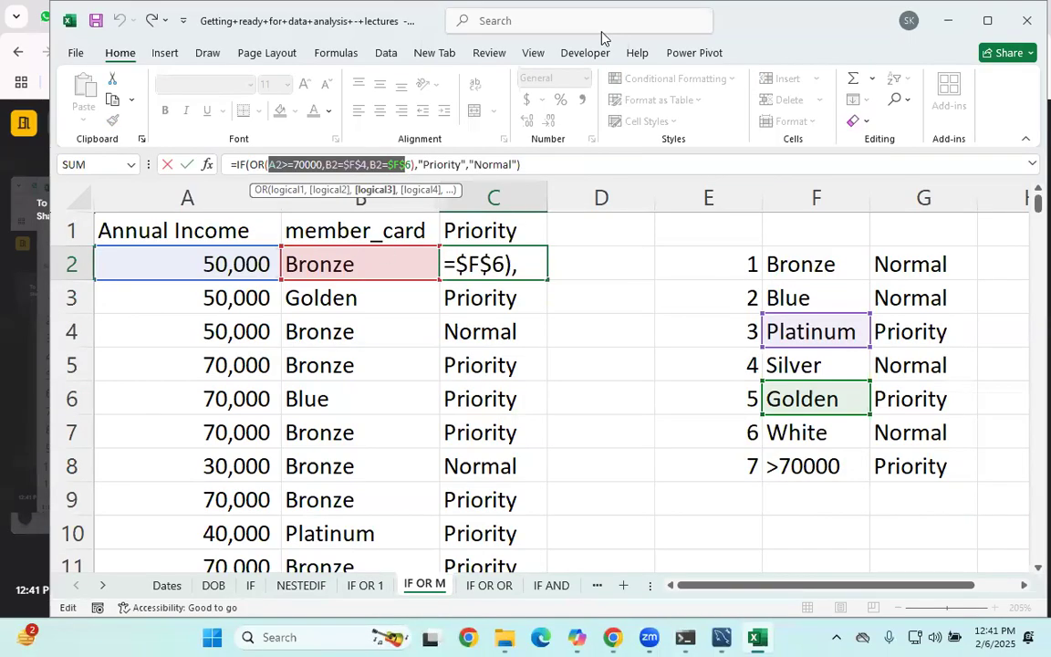
pyautogui.click(145, 164)
# - Handwrite "Or" beside the C2 formula, circle, link and tick the Platinum, Golden and >70000 Priority rows, and leave formula editing
pyautogui.moveTo(577, 161)
pyautogui.mouseDown()
pyautogui.moveTo(568, 158)
pyautogui.moveTo(589, 159)
pyautogui.moveTo(581, 162)
pyautogui.moveTo(622, 215)
pyautogui.moveTo(608, 229)
pyautogui.mouseUp()
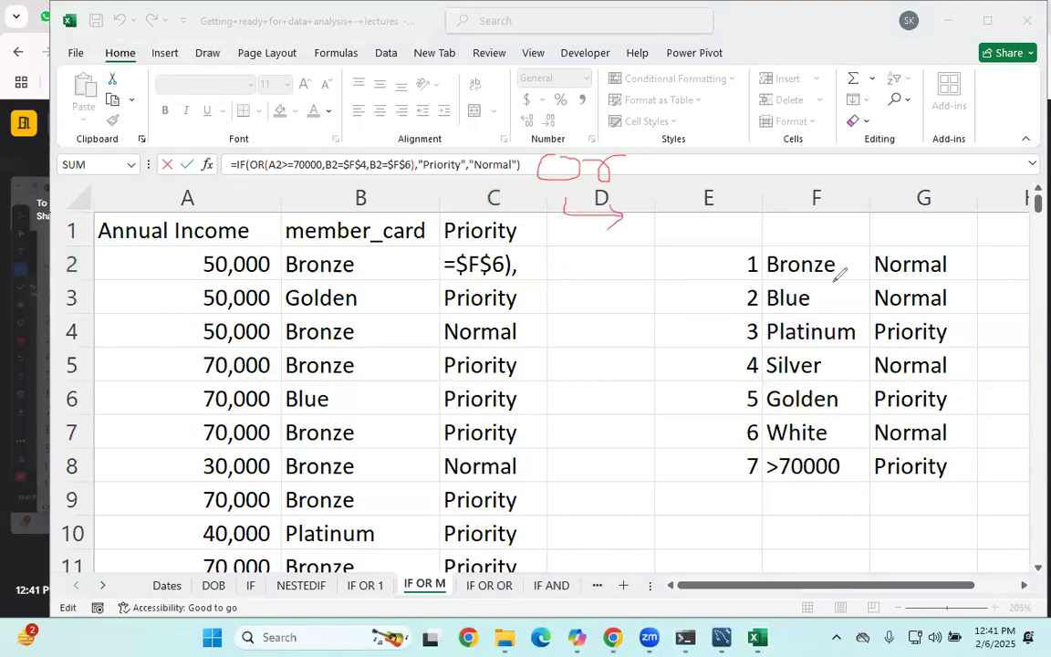
pyautogui.moveTo(814, 324)
pyautogui.mouseDown()
pyautogui.moveTo(803, 334)
pyautogui.moveTo(947, 335)
pyautogui.moveTo(771, 319)
pyautogui.mouseUp()
pyautogui.moveTo(815, 383)
pyautogui.mouseDown()
pyautogui.moveTo(762, 387)
pyautogui.moveTo(953, 387)
pyautogui.moveTo(748, 402)
pyautogui.mouseUp()
pyautogui.moveTo(789, 454)
pyautogui.mouseDown()
pyautogui.moveTo(744, 482)
pyautogui.moveTo(866, 485)
pyautogui.moveTo(958, 447)
pyautogui.moveTo(741, 456)
pyautogui.mouseUp()
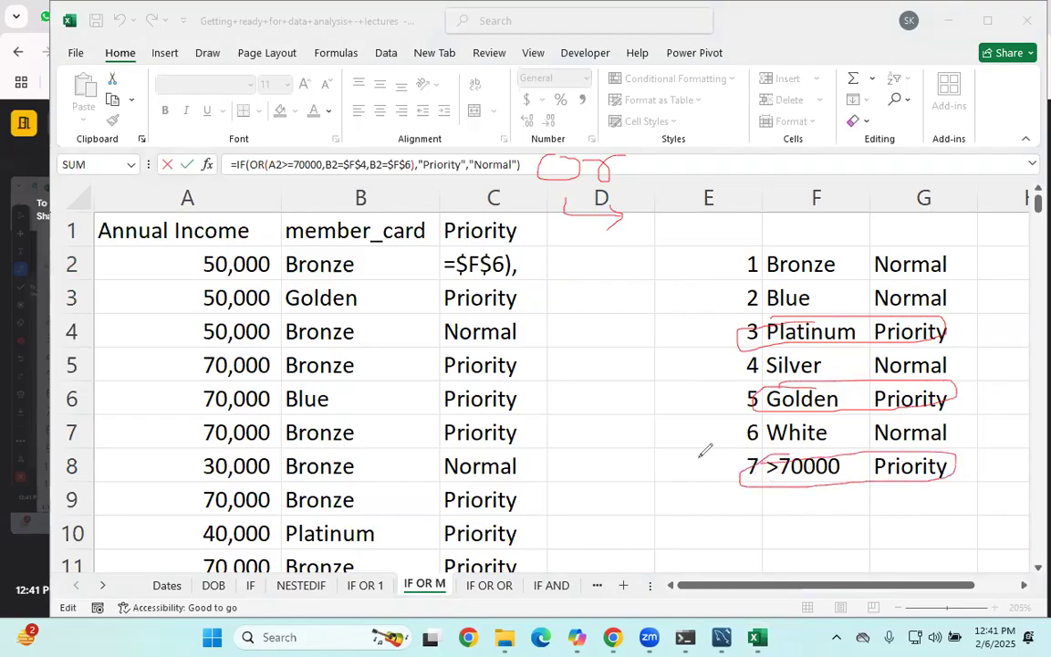
pyautogui.moveTo(729, 330)
pyautogui.mouseDown()
pyautogui.moveTo(697, 447)
pyautogui.moveTo(748, 497)
pyautogui.mouseUp()
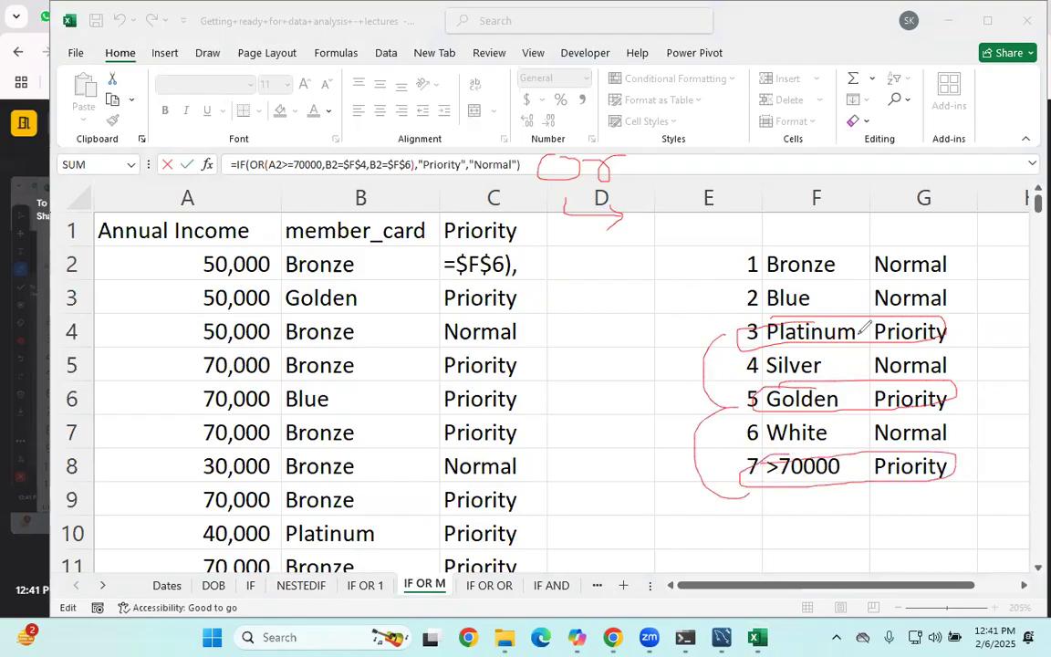
pyautogui.moveTo(882, 398); pyautogui.dragTo(897, 401)
pyautogui.moveTo(897, 470)
pyautogui.mouseDown()
pyautogui.moveTo(901, 479)
pyautogui.moveTo(914, 462)
pyautogui.mouseUp()
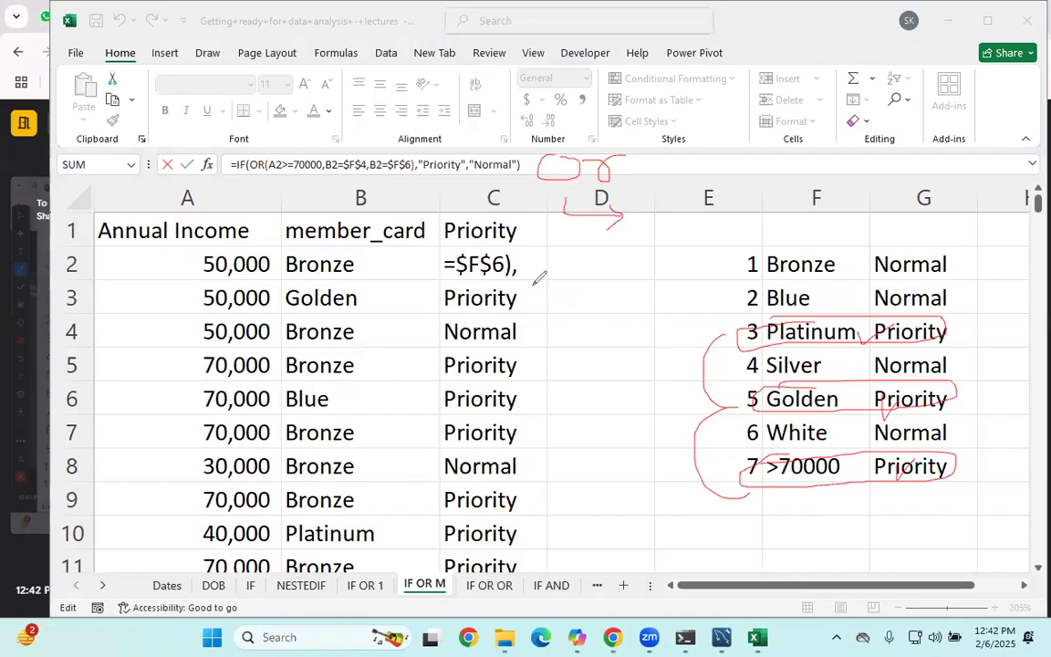
pyautogui.click(621, 168)
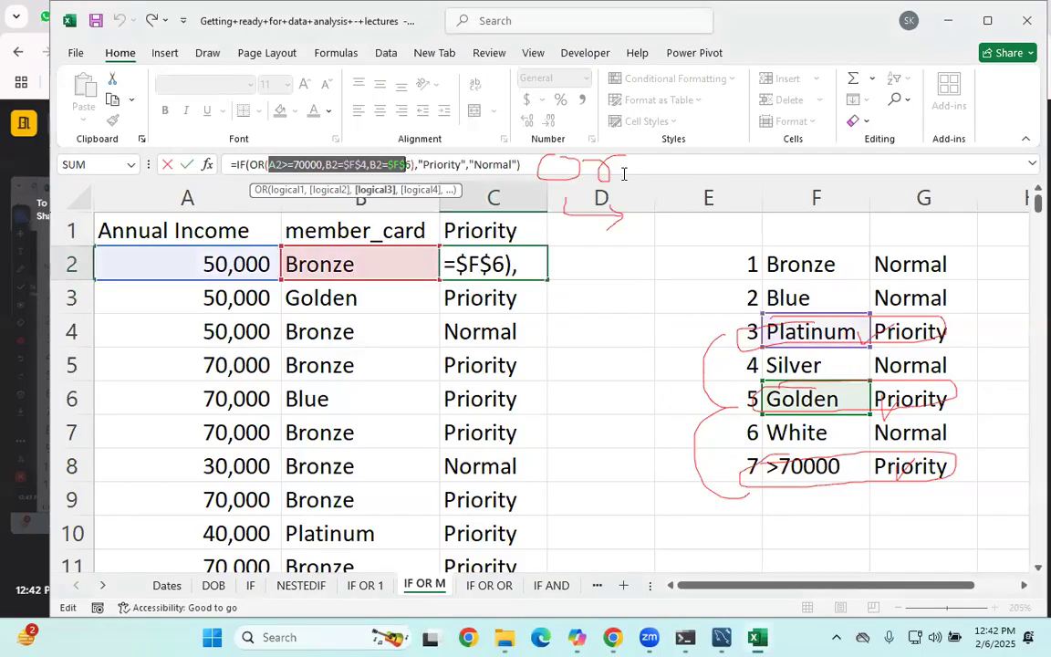
pyautogui.press('Return')
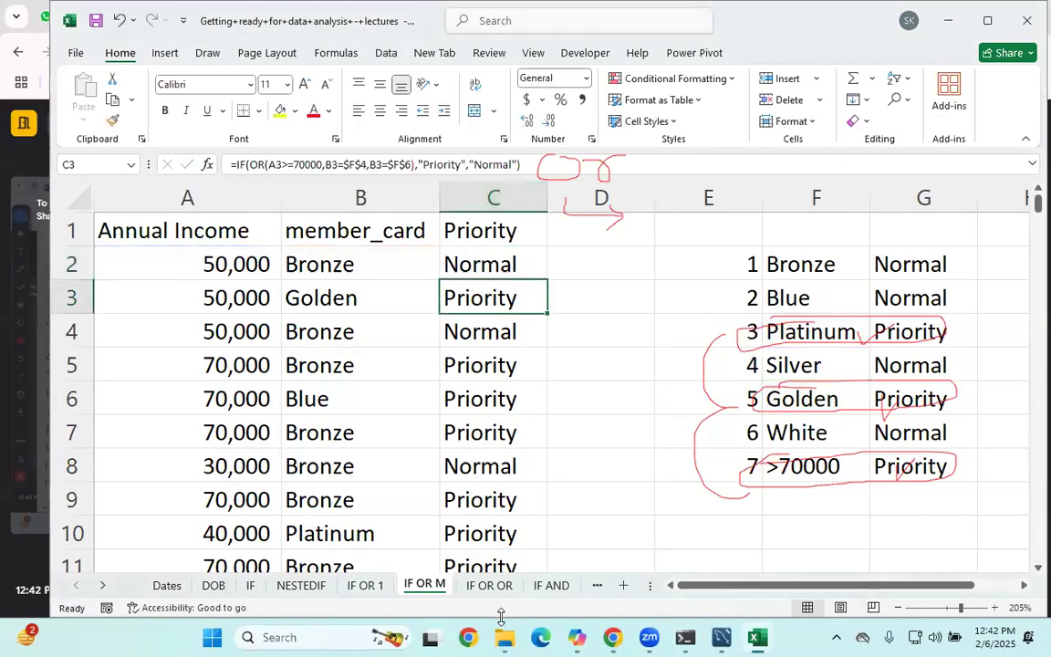
# - Clear all formulas in the offer column from F2 down on the IF OR OR sheet
pyautogui.click(491, 587)
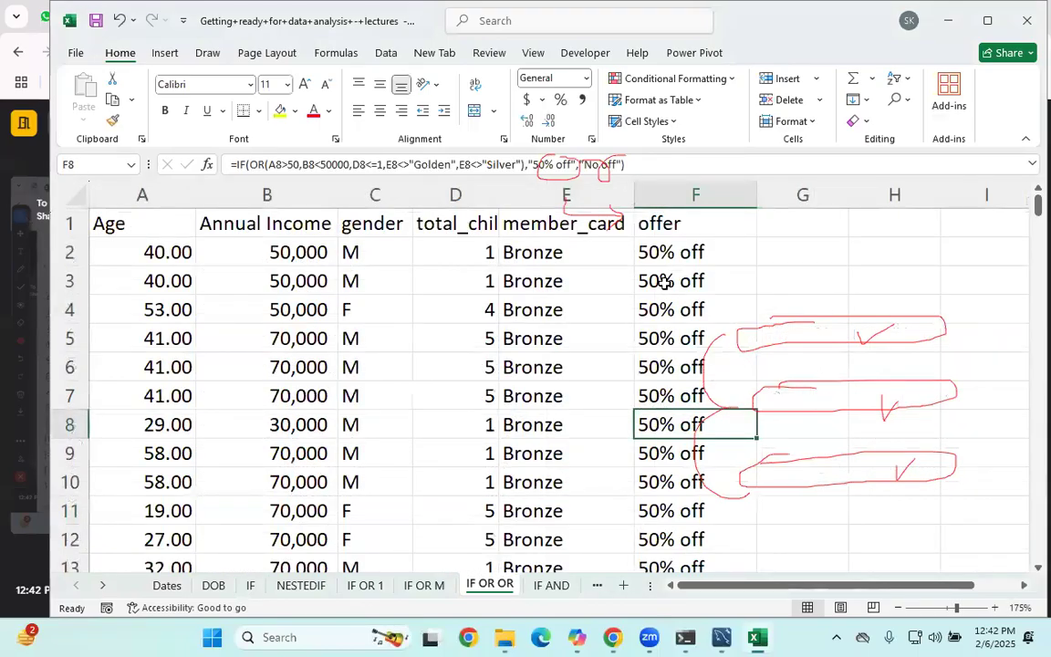
pyautogui.click(673, 246)
pyautogui.hotkey('ctrl', 'shift', 'Down')
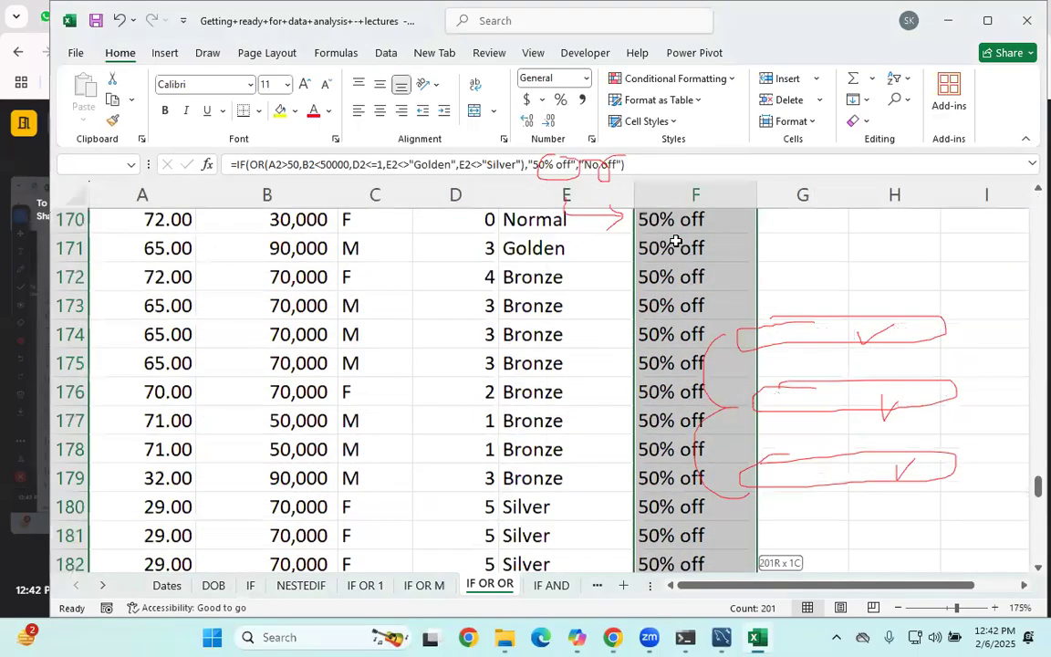
pyautogui.press('Delete')
pyautogui.hotkey('ctrl', 'BackSpace')
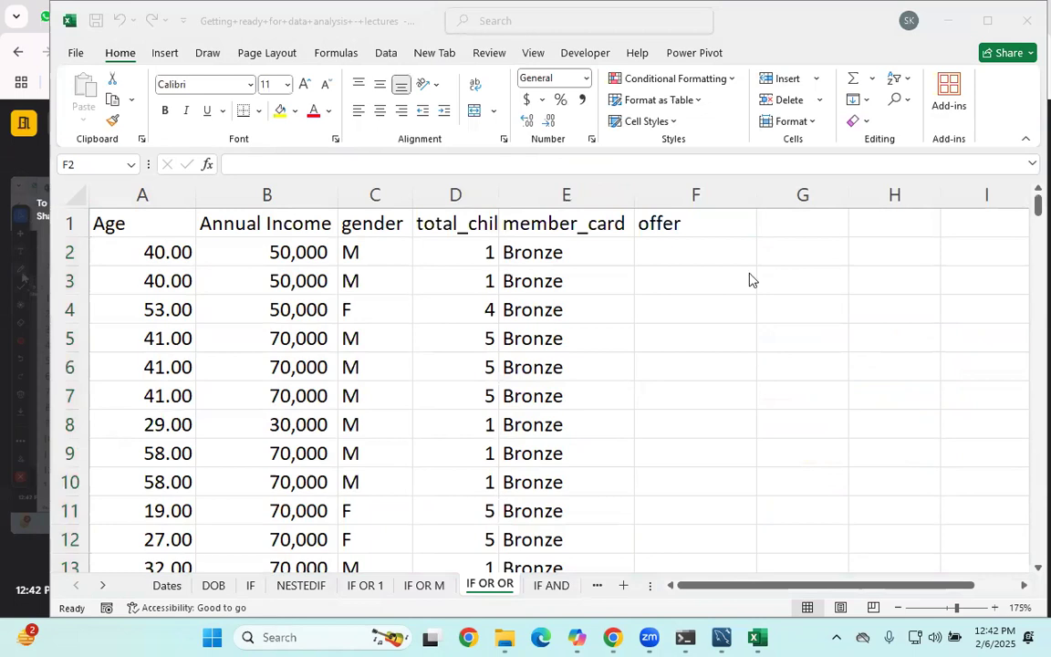
# - Remove the stray pen mark and copy the member card reference table F2:H7 from the IF OR 1 sheet
pyautogui.moveTo(789, 233); pyautogui.dragTo(790, 262)
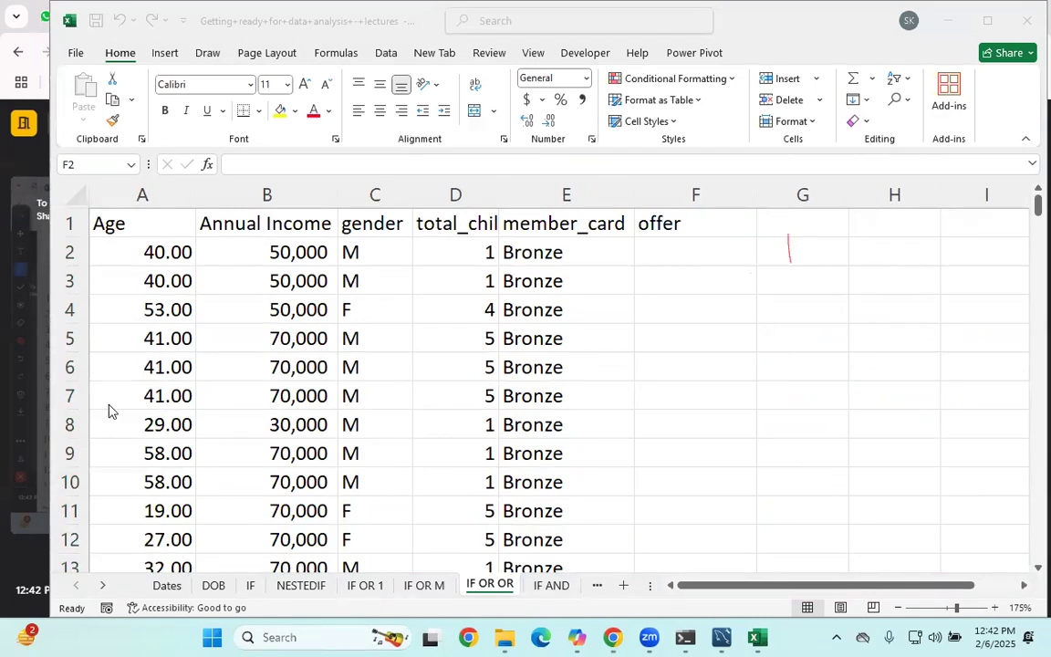
pyautogui.click(16, 73)
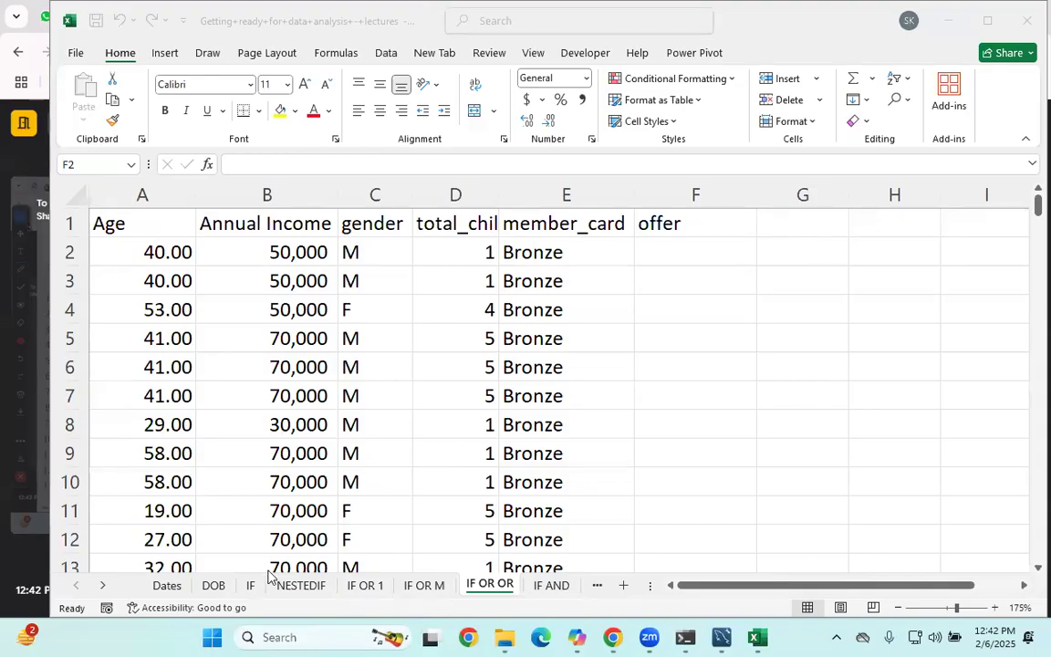
pyautogui.click(374, 600)
pyautogui.click(365, 584)
pyautogui.click(423, 585)
pyautogui.click(365, 584)
pyautogui.moveTo(716, 244); pyautogui.dragTo(781, 304)
pyautogui.moveTo(673, 251); pyautogui.dragTo(806, 394)
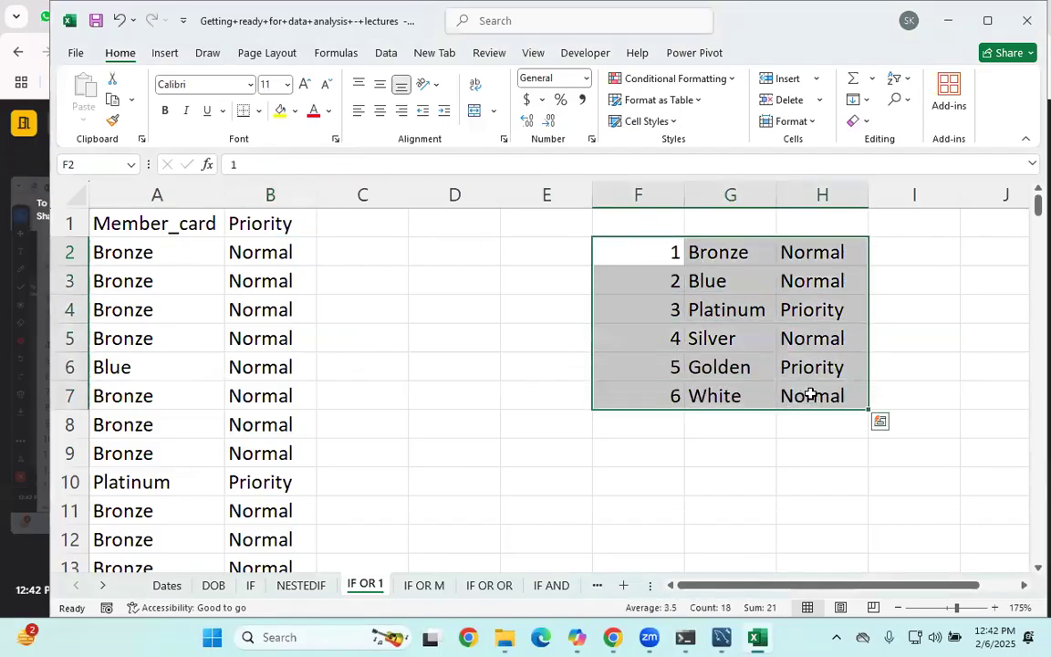
pyautogui.hotkey('ctrl', 'c')
# - Paste the copied reference table on the IF OR OR sheet starting at G3
pyautogui.click(423, 585)
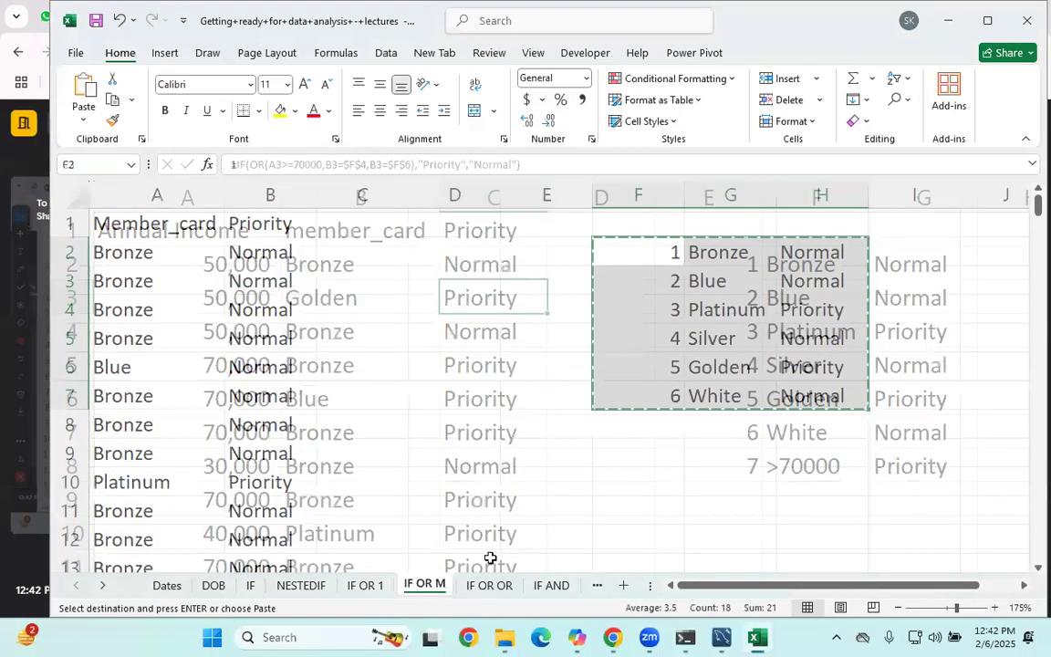
pyautogui.click(491, 585)
pyautogui.click(801, 309)
pyautogui.click(805, 281)
pyautogui.hotkey('ctrl', 'v')
pyautogui.click(808, 429)
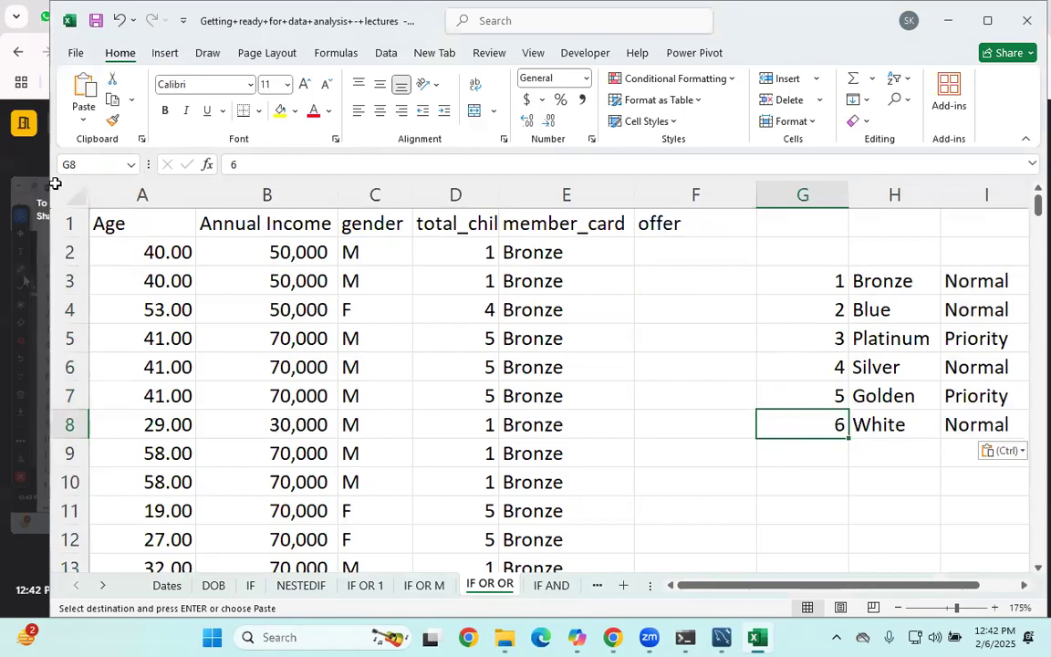
# - Annotate the pasted table by linking Platinum and Golden to a handwritten less-than condition, write "!=" in the offer column, and clear the marks
pyautogui.hotkey('ctrl', '2')
pyautogui.moveTo(830, 343)
pyautogui.mouseDown()
pyautogui.moveTo(797, 387)
pyautogui.moveTo(827, 396)
pyautogui.mouseUp()
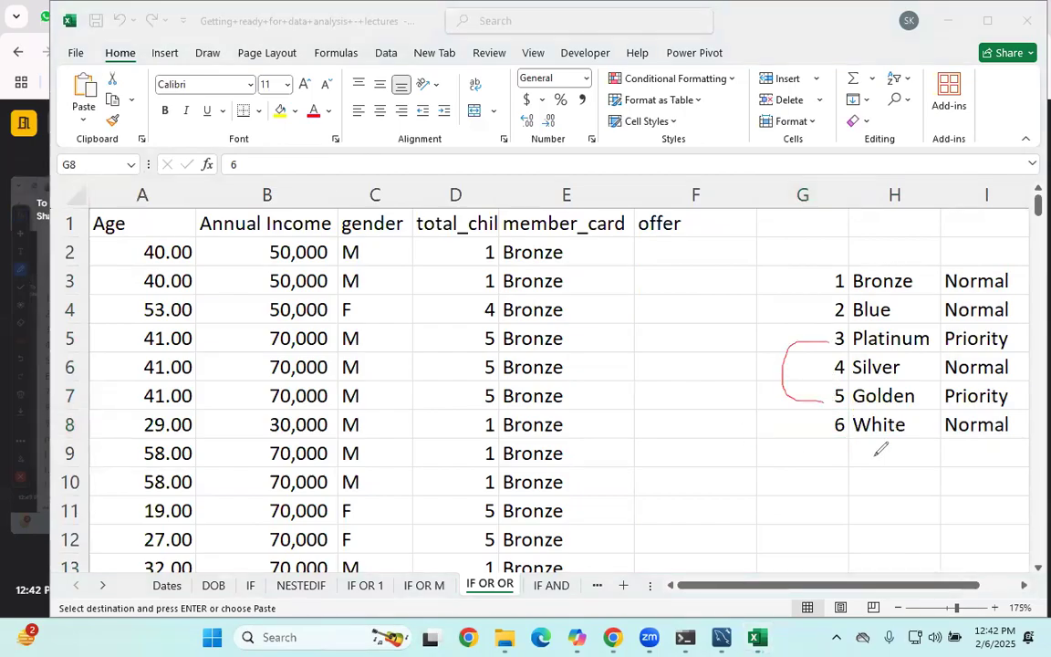
pyautogui.moveTo(907, 464)
pyautogui.mouseDown()
pyautogui.moveTo(909, 507)
pyautogui.moveTo(969, 481)
pyautogui.mouseUp()
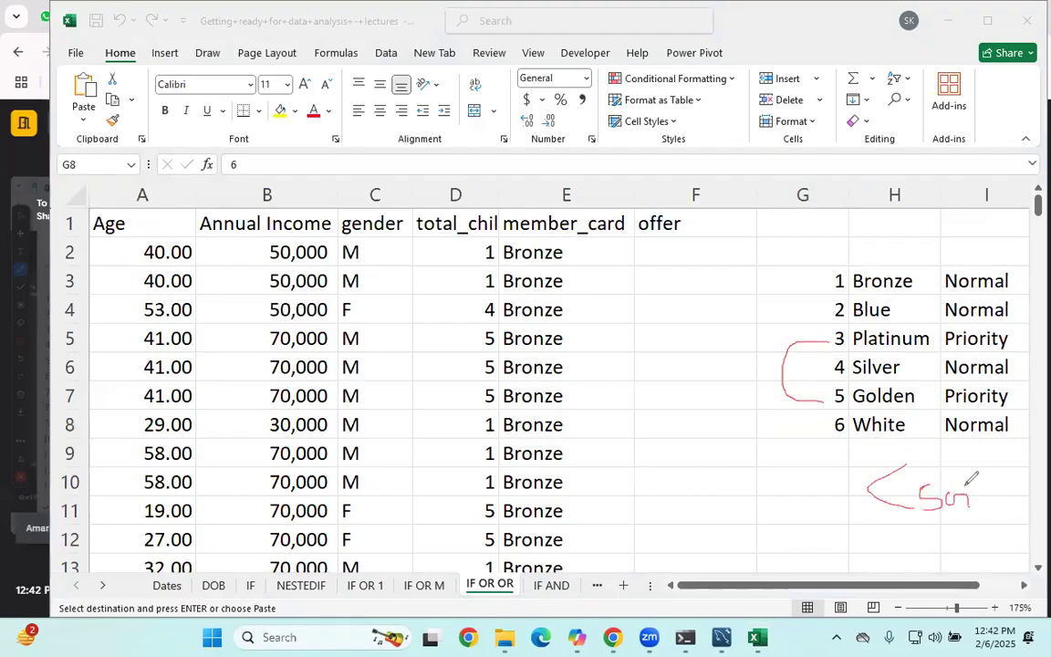
pyautogui.moveTo(858, 505)
pyautogui.mouseDown()
pyautogui.moveTo(792, 433)
pyautogui.moveTo(795, 400)
pyautogui.mouseUp()
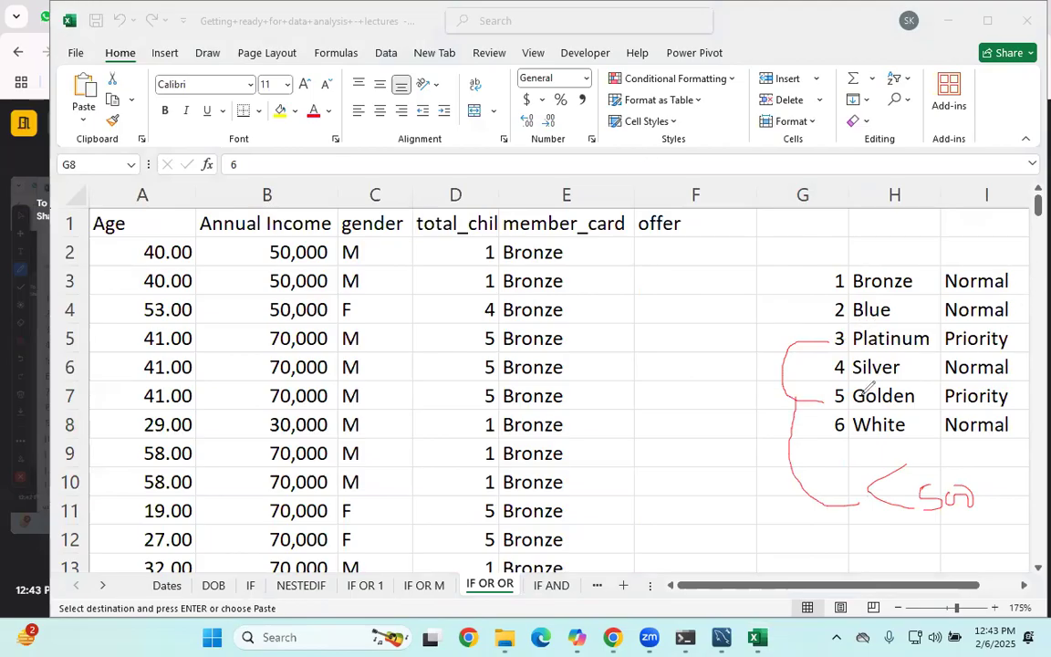
pyautogui.moveTo(863, 389)
pyautogui.mouseDown()
pyautogui.moveTo(862, 413)
pyautogui.moveTo(898, 402)
pyautogui.mouseUp()
pyautogui.moveTo(903, 467)
pyautogui.mouseDown()
pyautogui.moveTo(887, 505)
pyautogui.moveTo(994, 517)
pyautogui.moveTo(1000, 476)
pyautogui.mouseUp()
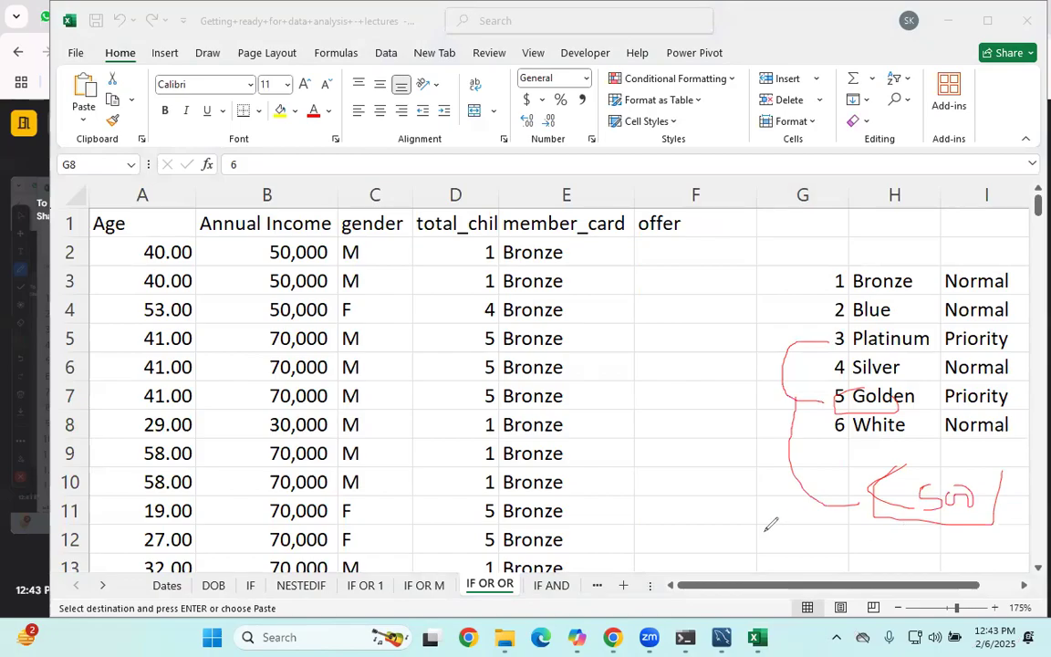
pyautogui.moveTo(685, 258)
pyautogui.mouseDown()
pyautogui.moveTo(726, 261)
pyautogui.moveTo(732, 278)
pyautogui.mouseUp()
pyautogui.moveTo(672, 246); pyautogui.dragTo(669, 297)
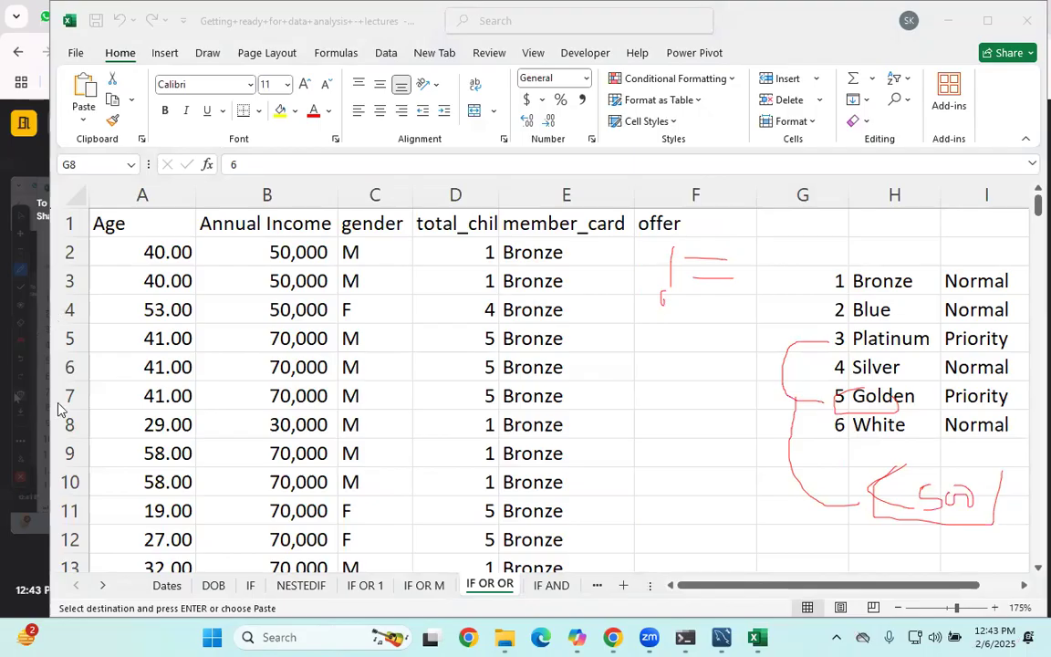
pyautogui.press('Escape')
# - Handwrite a boxed ">70" condition below the reference table for the age column, and clear the drawing
pyautogui.click(659, 258)
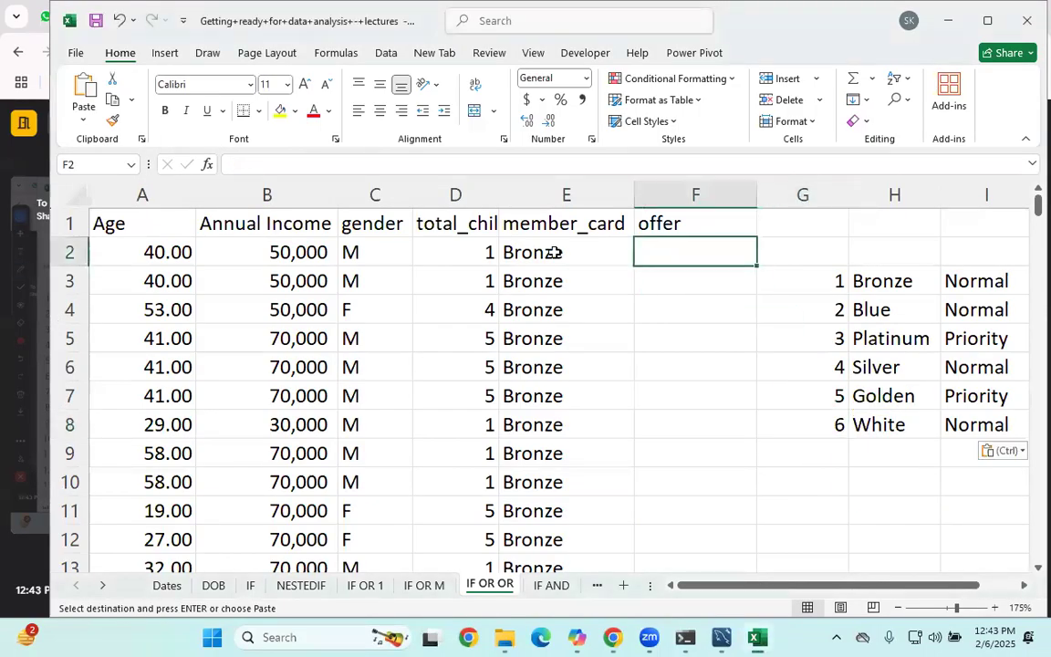
pyautogui.click(132, 254)
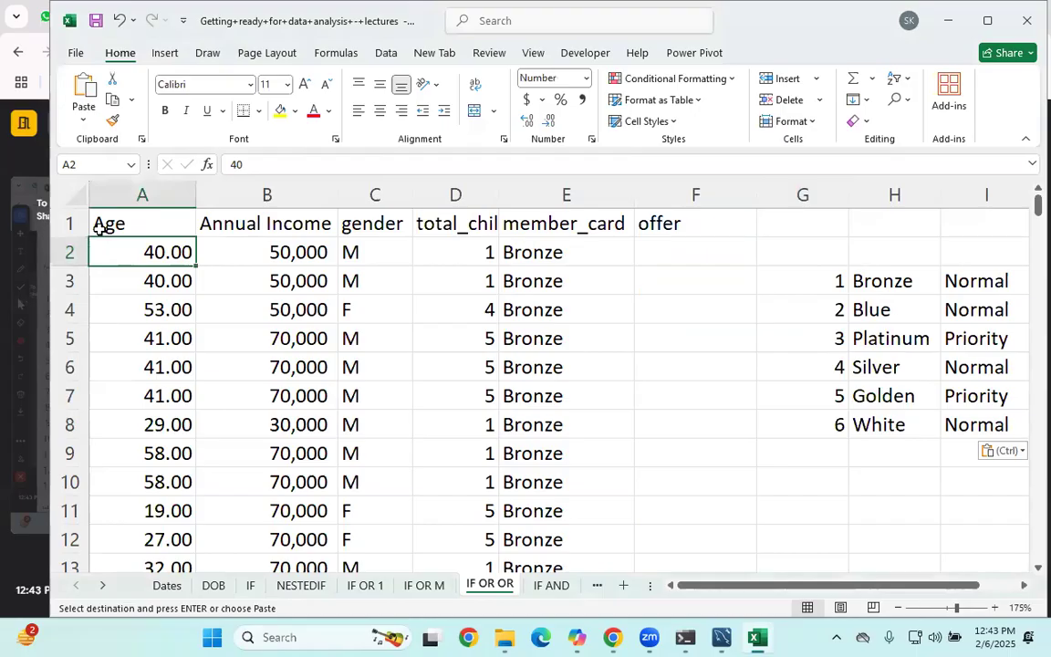
pyautogui.click(16, 169)
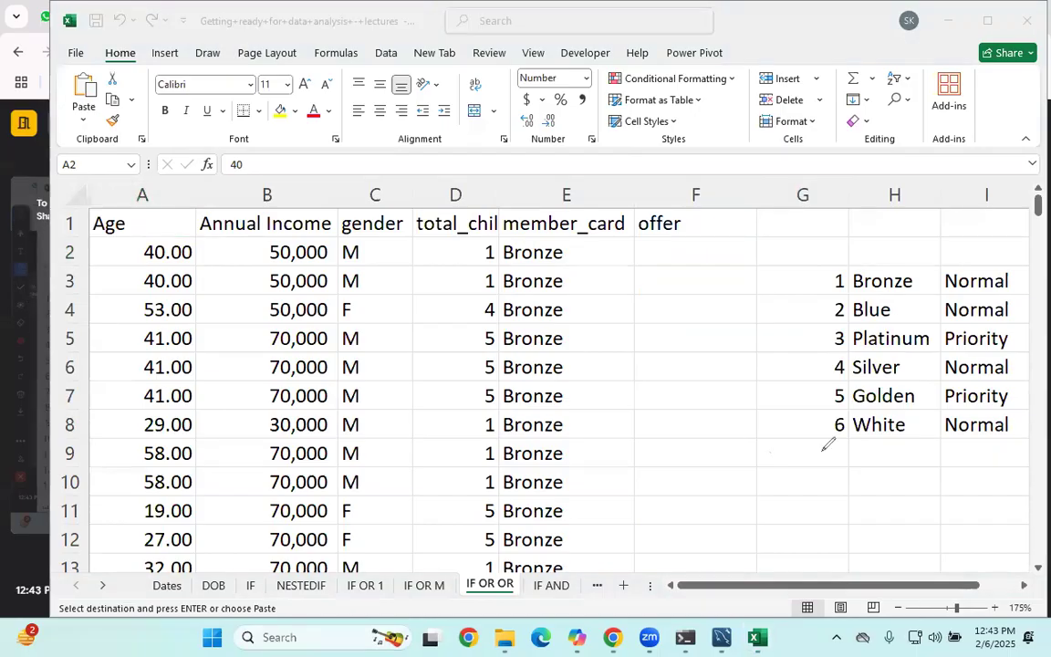
pyautogui.moveTo(859, 455); pyautogui.dragTo(866, 509)
pyautogui.moveTo(938, 465)
pyautogui.mouseDown()
pyautogui.moveTo(948, 532)
pyautogui.moveTo(975, 505)
pyautogui.moveTo(980, 489)
pyautogui.moveTo(874, 536)
pyautogui.moveTo(972, 457)
pyautogui.mouseUp()
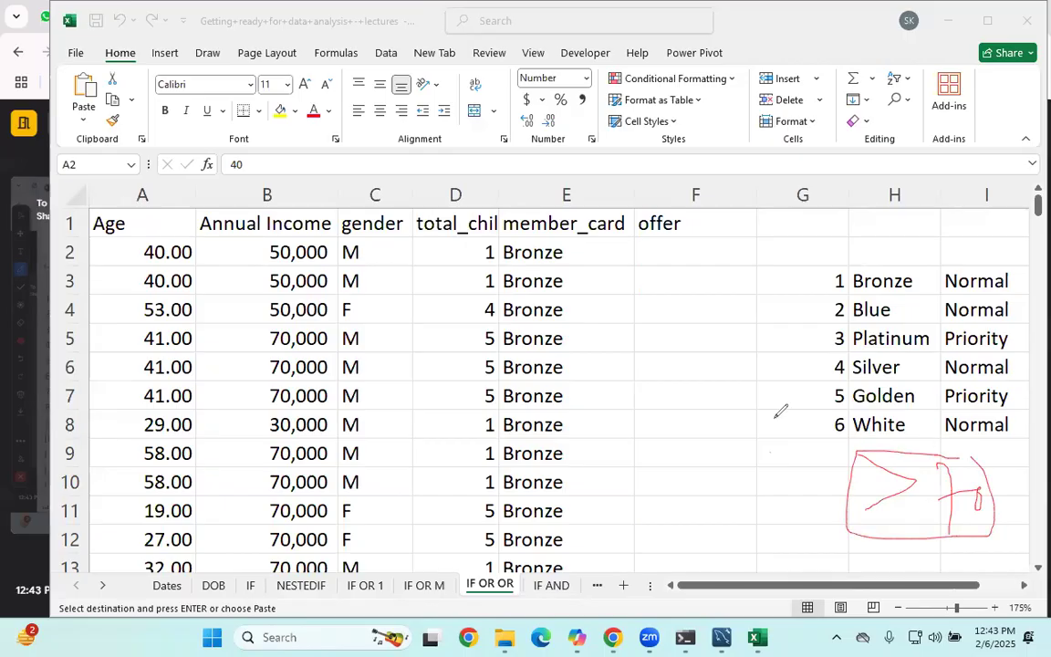
pyautogui.click(18, 402)
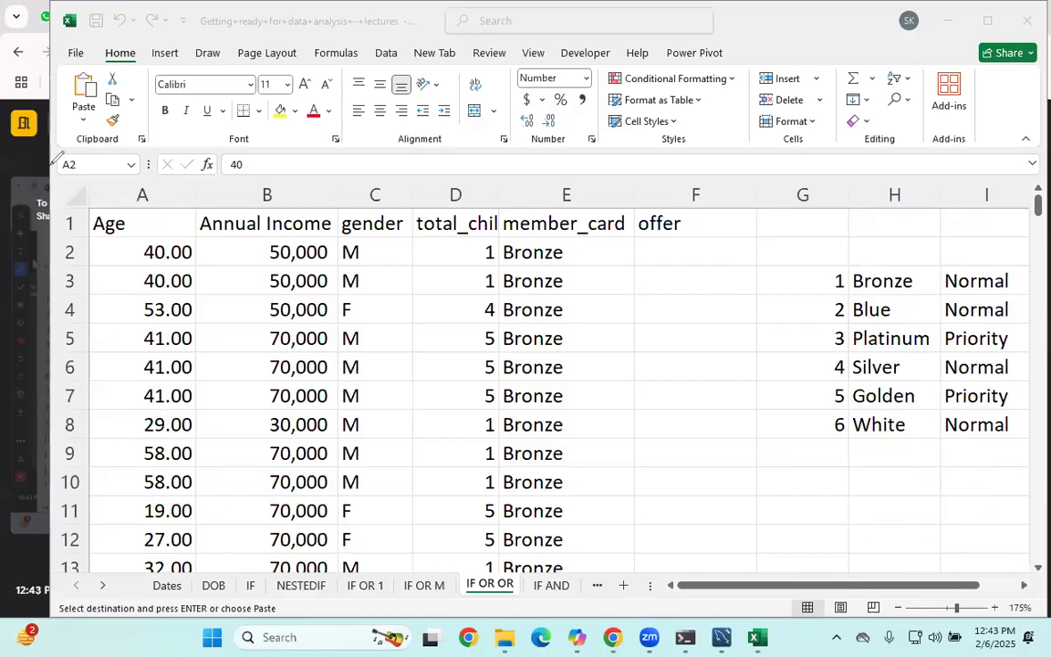
# - Clear all formulas in the Potential column from G2 down on the IF AND sheet
pyautogui.click(544, 585)
pyautogui.click(672, 424)
pyautogui.click(764, 245)
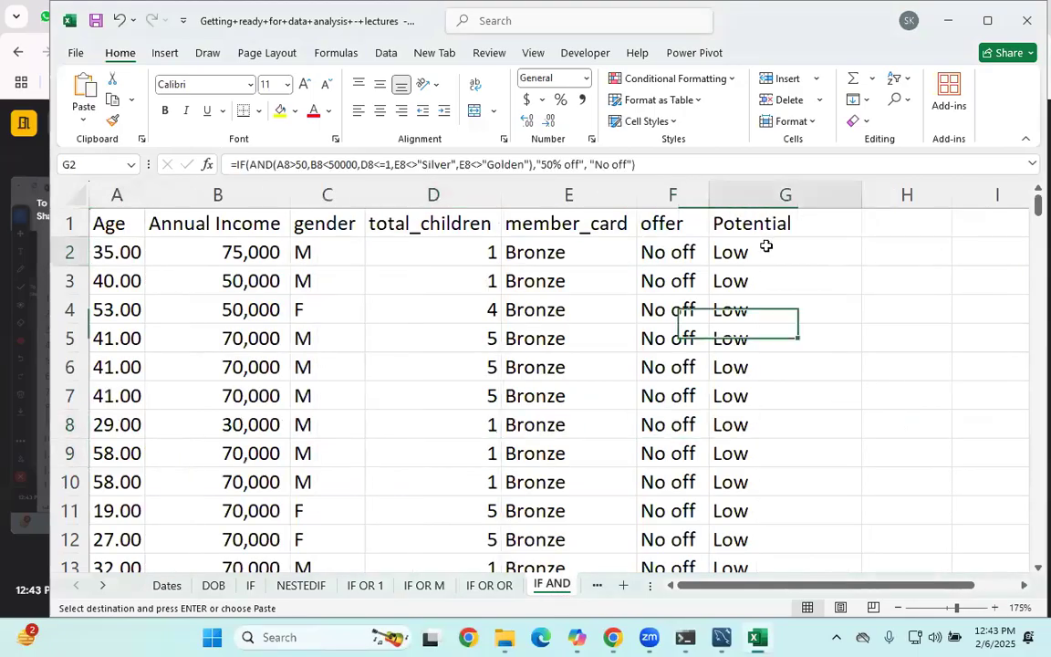
pyautogui.hotkey('ctrl', 'shift', 'Down')
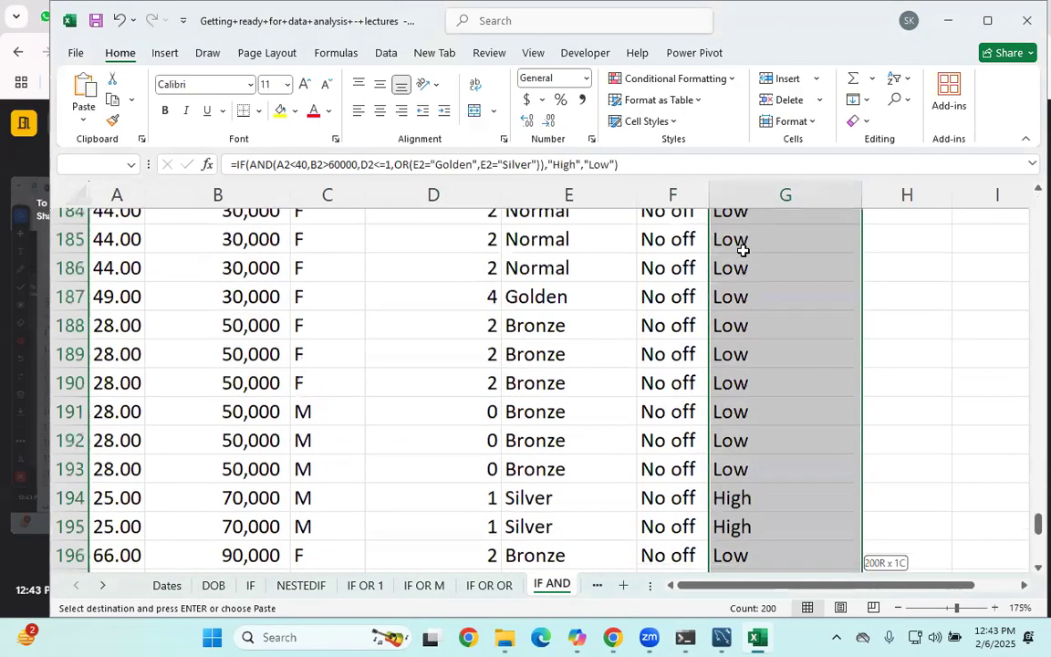
pyautogui.hotkey('ctrl', 'BackSpace')
pyautogui.press('Delete')
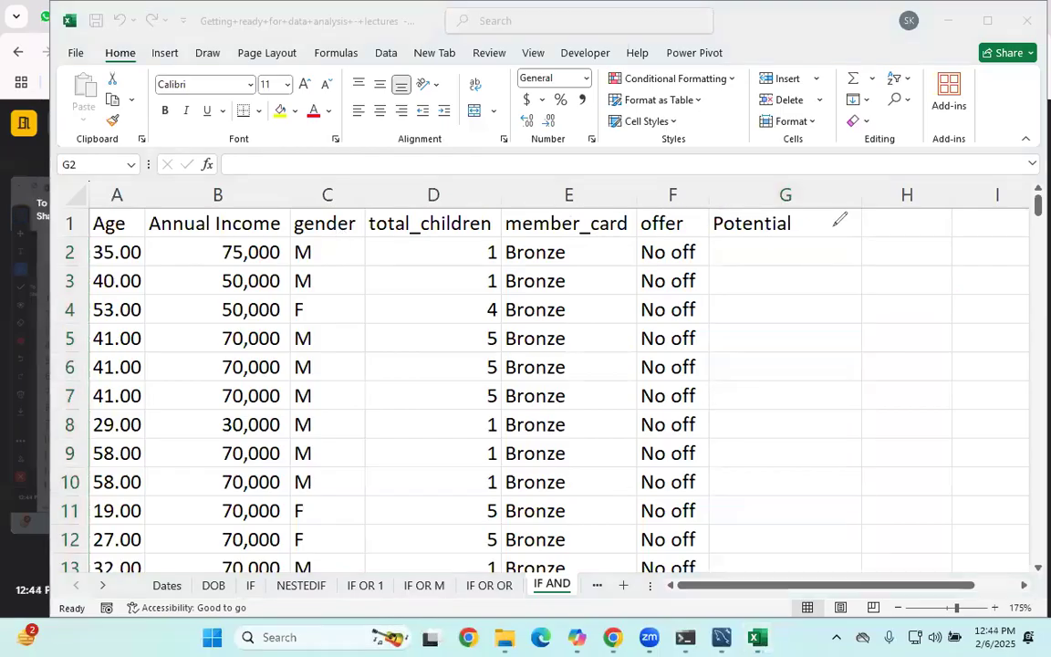
# - Handwrite the Potential conditions beside column G: "<30", a greater-than condition and a boxed pair of card alternatives, with the result "High"
pyautogui.moveTo(847, 220)
pyautogui.mouseDown()
pyautogui.moveTo(833, 226)
pyautogui.moveTo(901, 270)
pyautogui.moveTo(877, 290)
pyautogui.moveTo(922, 268)
pyautogui.mouseUp()
pyautogui.moveTo(858, 269); pyautogui.dragTo(852, 297)
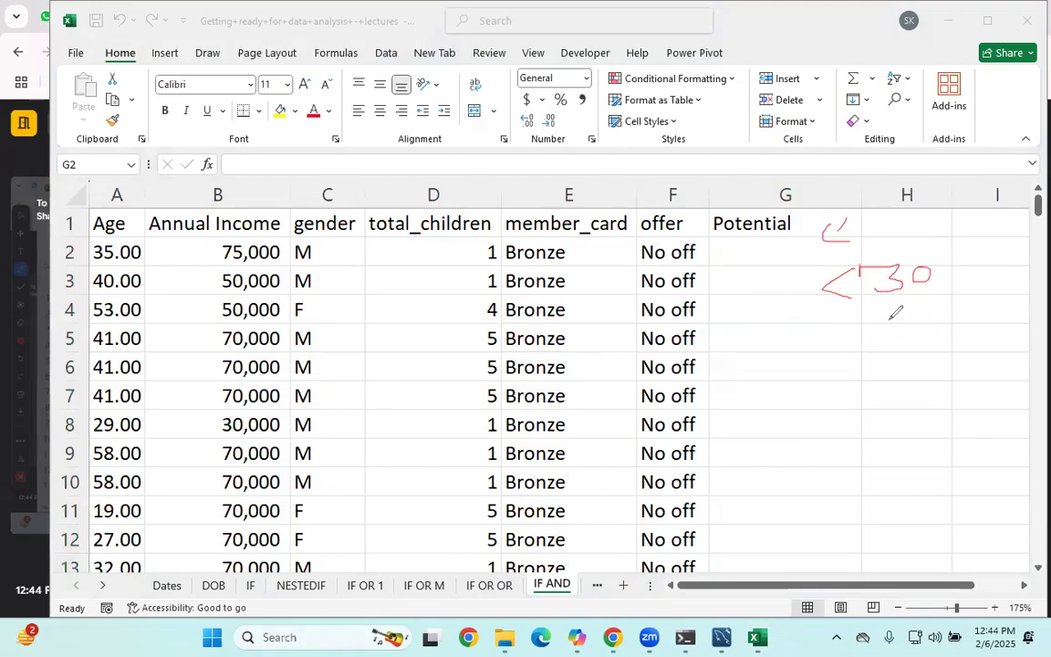
pyautogui.moveTo(867, 321)
pyautogui.mouseDown()
pyautogui.moveTo(868, 342)
pyautogui.moveTo(911, 356)
pyautogui.moveTo(967, 327)
pyautogui.mouseUp()
pyautogui.moveTo(818, 391)
pyautogui.mouseDown()
pyautogui.moveTo(883, 379)
pyautogui.moveTo(874, 400)
pyautogui.mouseUp()
pyautogui.moveTo(837, 434)
pyautogui.mouseDown()
pyautogui.moveTo(892, 427)
pyautogui.moveTo(905, 444)
pyautogui.mouseUp()
pyautogui.moveTo(853, 369)
pyautogui.mouseDown()
pyautogui.moveTo(858, 460)
pyautogui.moveTo(944, 429)
pyautogui.moveTo(884, 365)
pyautogui.mouseUp()
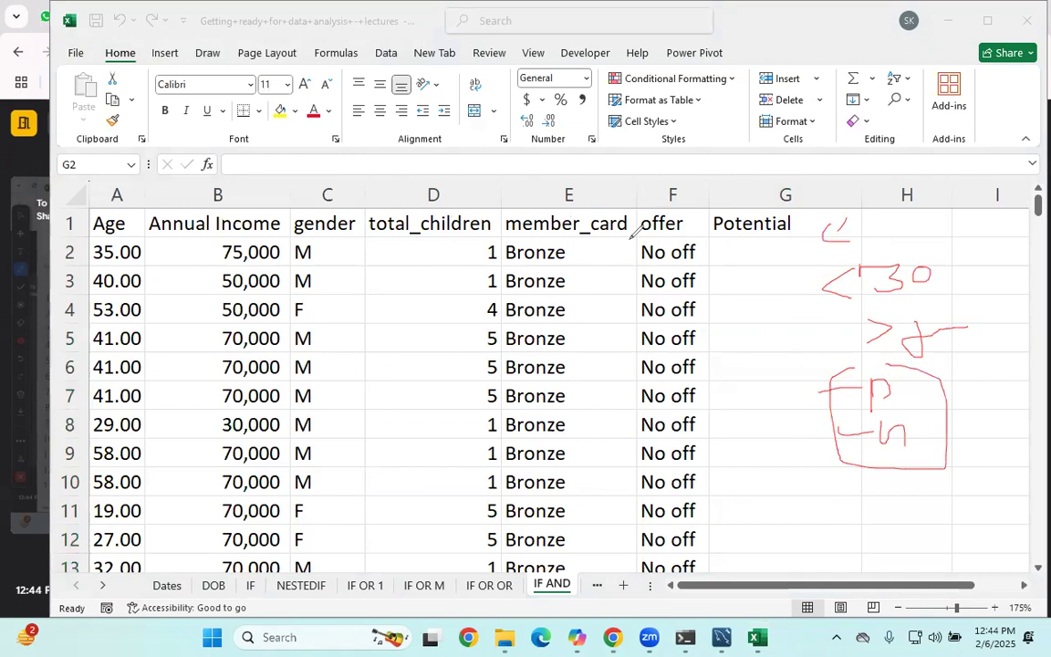
pyautogui.moveTo(864, 500)
pyautogui.mouseDown()
pyautogui.moveTo(865, 527)
pyautogui.moveTo(889, 511)
pyautogui.moveTo(942, 537)
pyautogui.mouseUp()
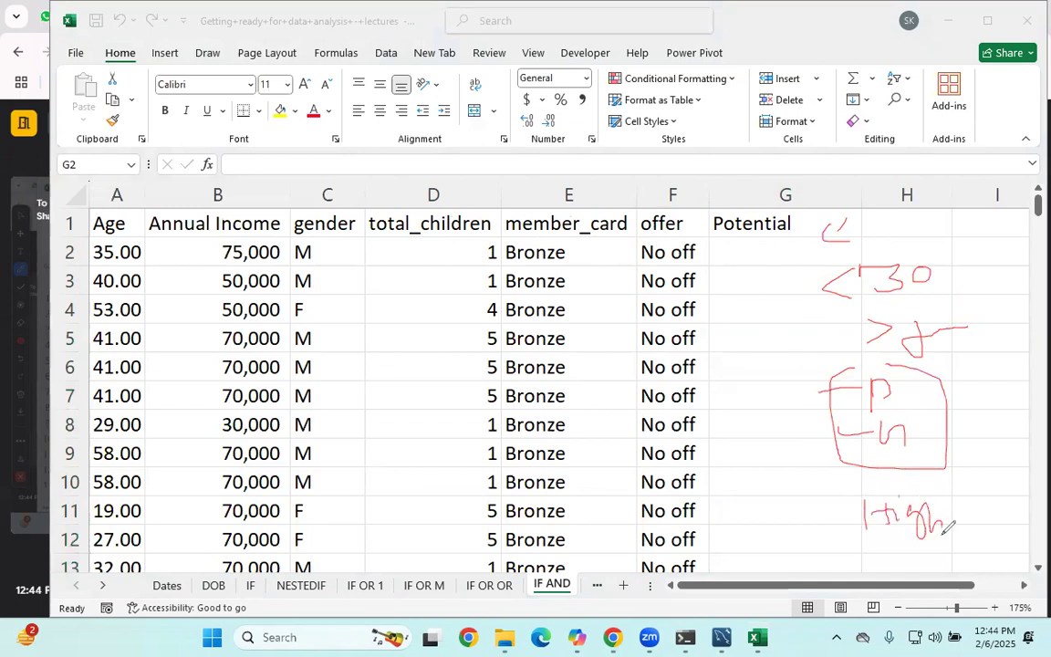
# - Outline all the handwritten Potential conditions as one group, tick the first two and box the card alternatives again
pyautogui.moveTo(826, 266)
pyautogui.mouseDown()
pyautogui.moveTo(804, 388)
pyautogui.moveTo(821, 473)
pyautogui.moveTo(952, 476)
pyautogui.moveTo(978, 273)
pyautogui.moveTo(858, 254)
pyautogui.mouseUp()
pyautogui.moveTo(865, 541)
pyautogui.mouseDown()
pyautogui.moveTo(886, 540)
pyautogui.moveTo(867, 576)
pyautogui.moveTo(889, 565)
pyautogui.mouseUp()
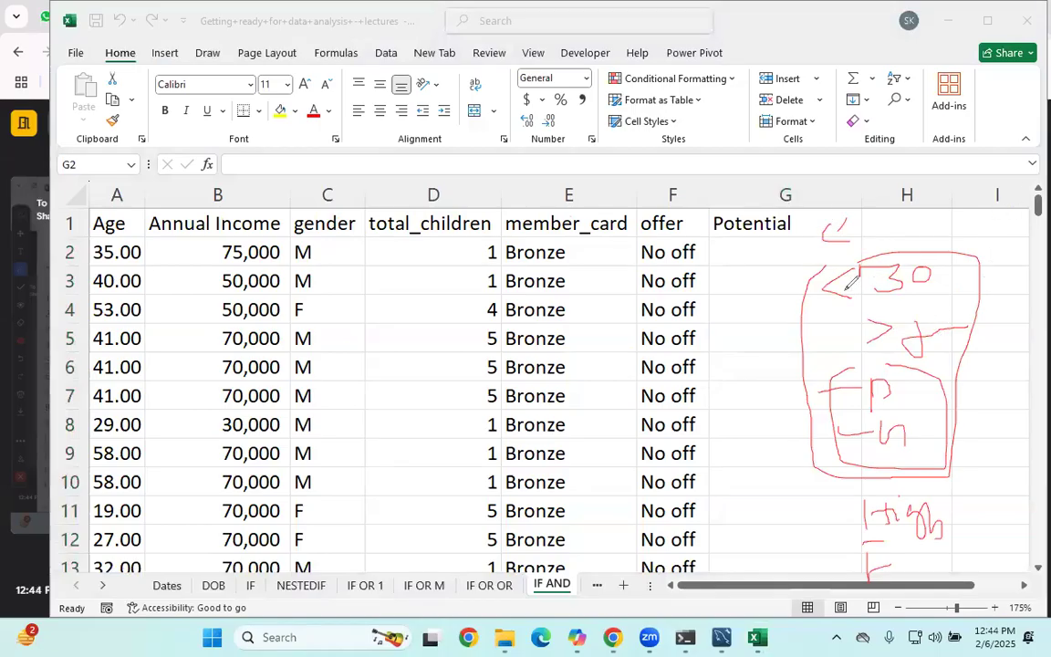
pyautogui.moveTo(827, 261); pyautogui.dragTo(795, 285)
pyautogui.moveTo(806, 334); pyautogui.dragTo(795, 354)
pyautogui.moveTo(857, 374)
pyautogui.mouseDown()
pyautogui.moveTo(834, 425)
pyautogui.moveTo(923, 465)
pyautogui.moveTo(908, 374)
pyautogui.moveTo(861, 381)
pyautogui.mouseUp()
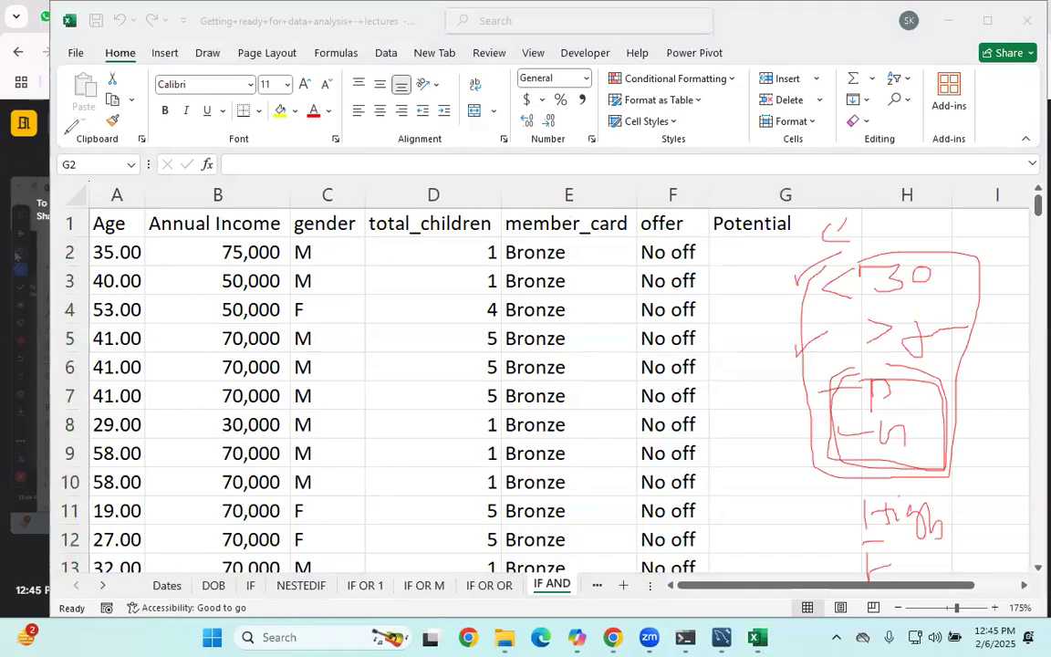
# - Start an IF formula in cell G2 of the Potential column
pyautogui.click(672, 254)
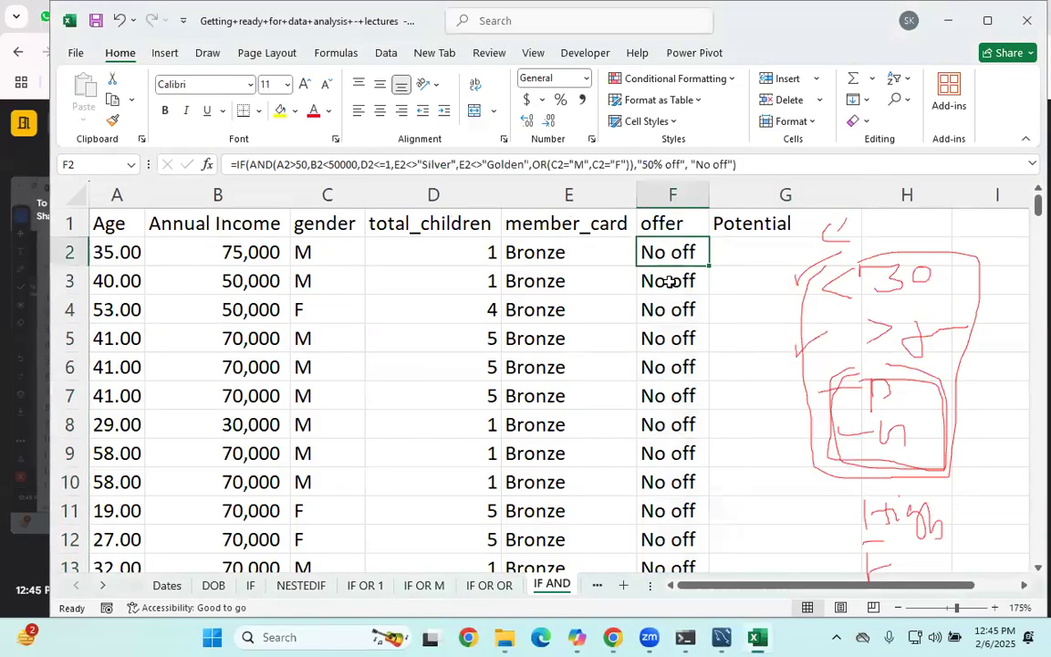
pyautogui.click(727, 231)
pyautogui.click(721, 253)
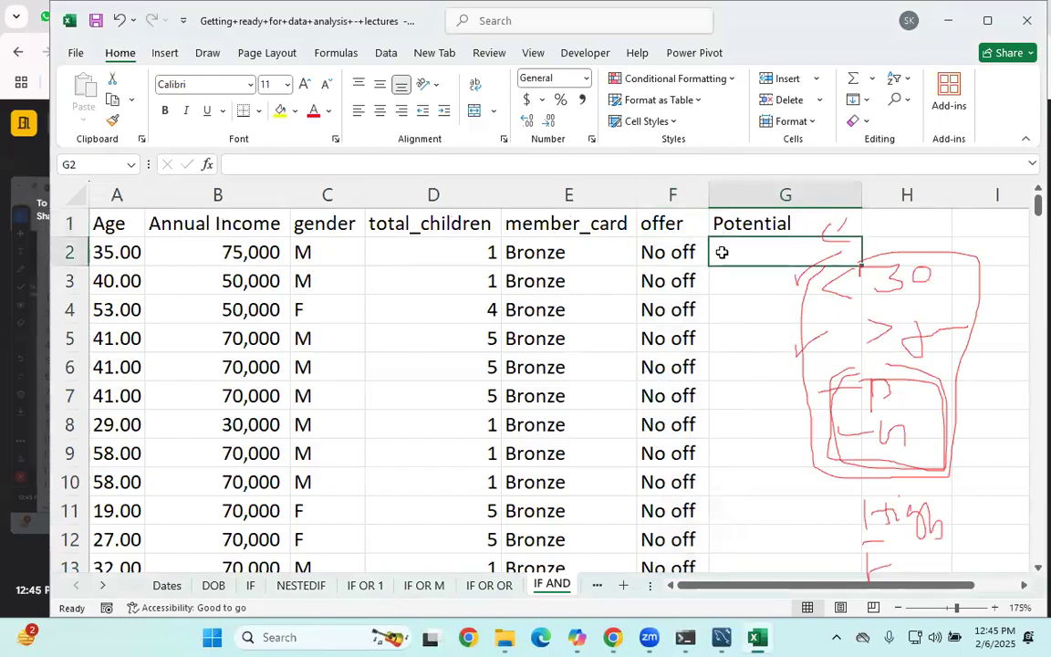
pyautogui.write('=IF(')
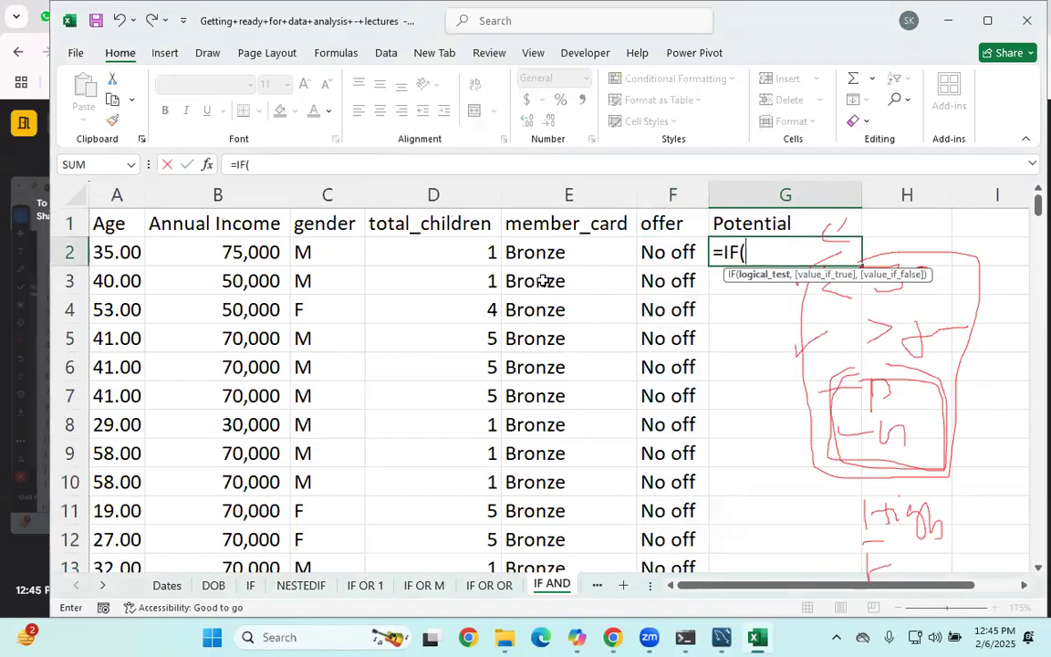
pyautogui.click(386, 165)
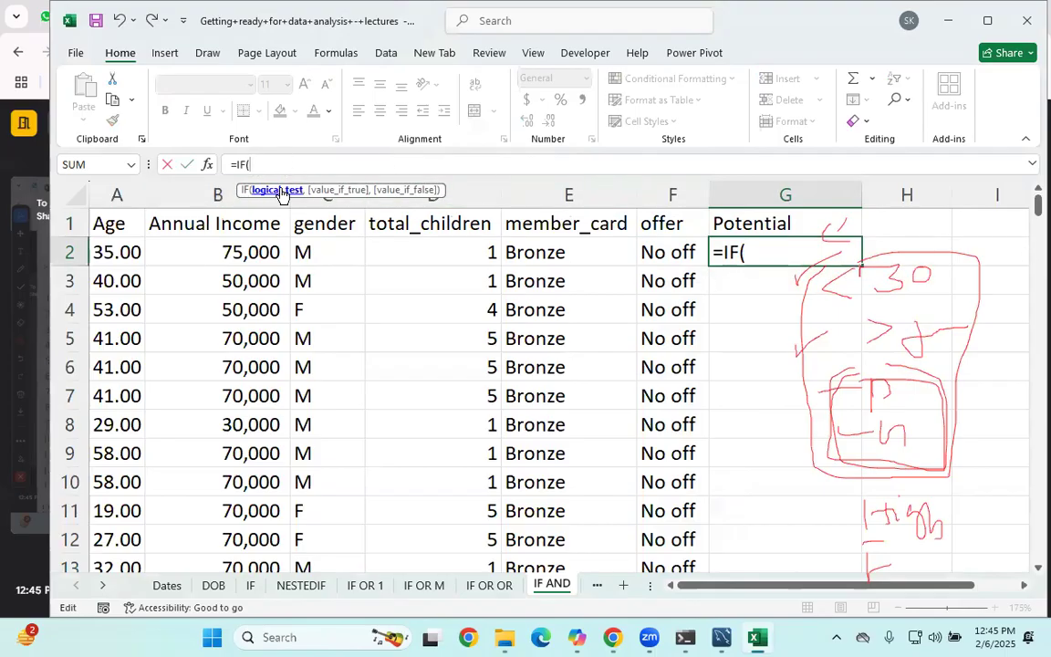
pyautogui.click(128, 256)
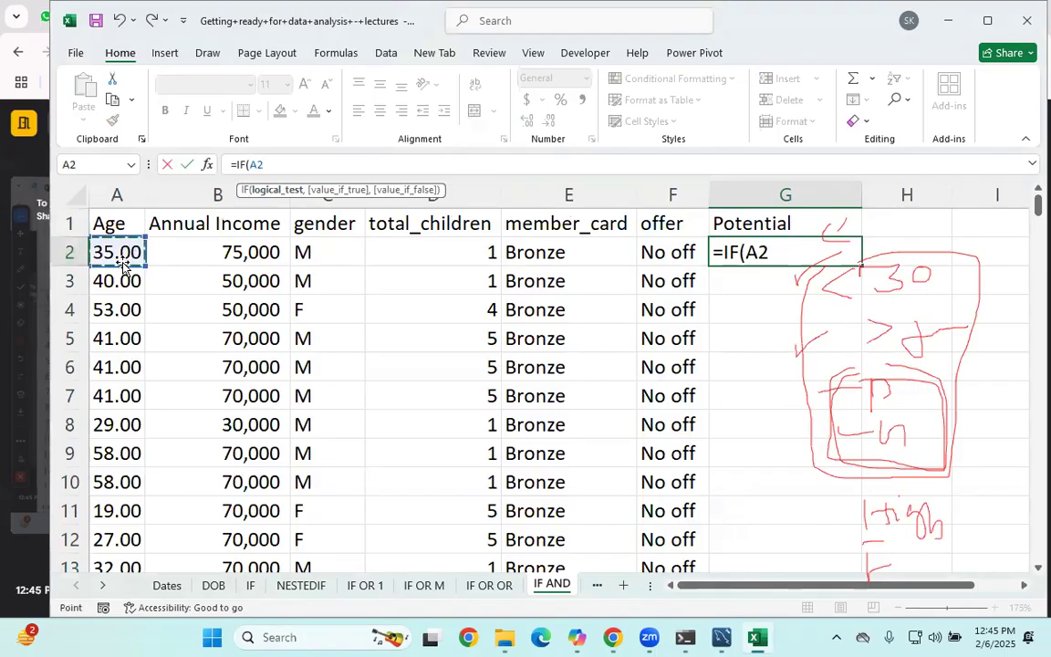
pyautogui.write('<30,')
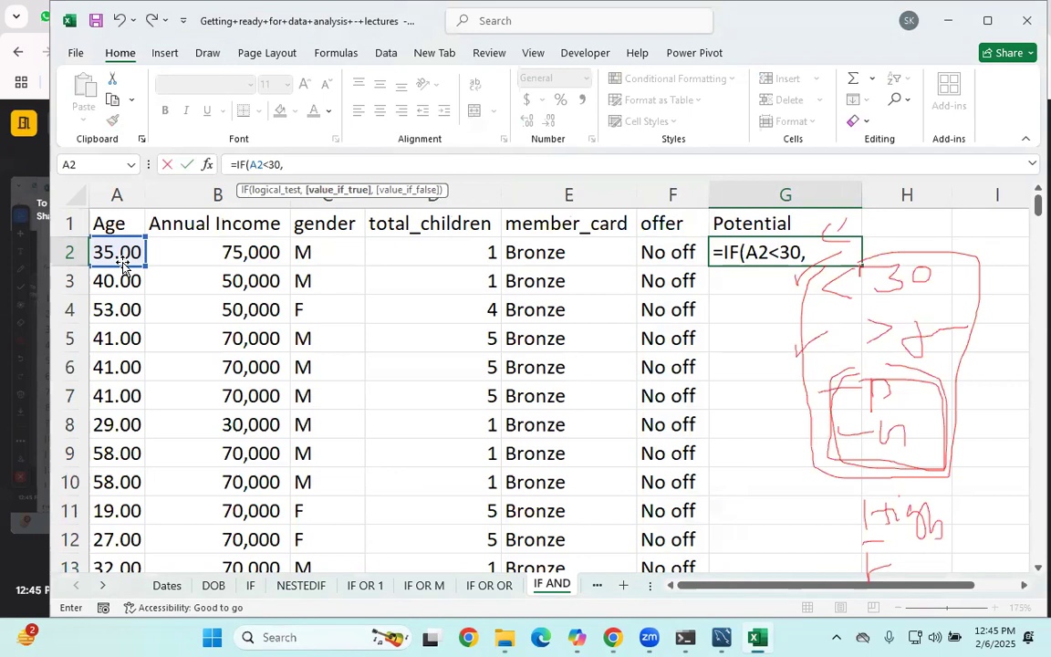
pyautogui.click(221, 248)
pyautogui.write('>=')
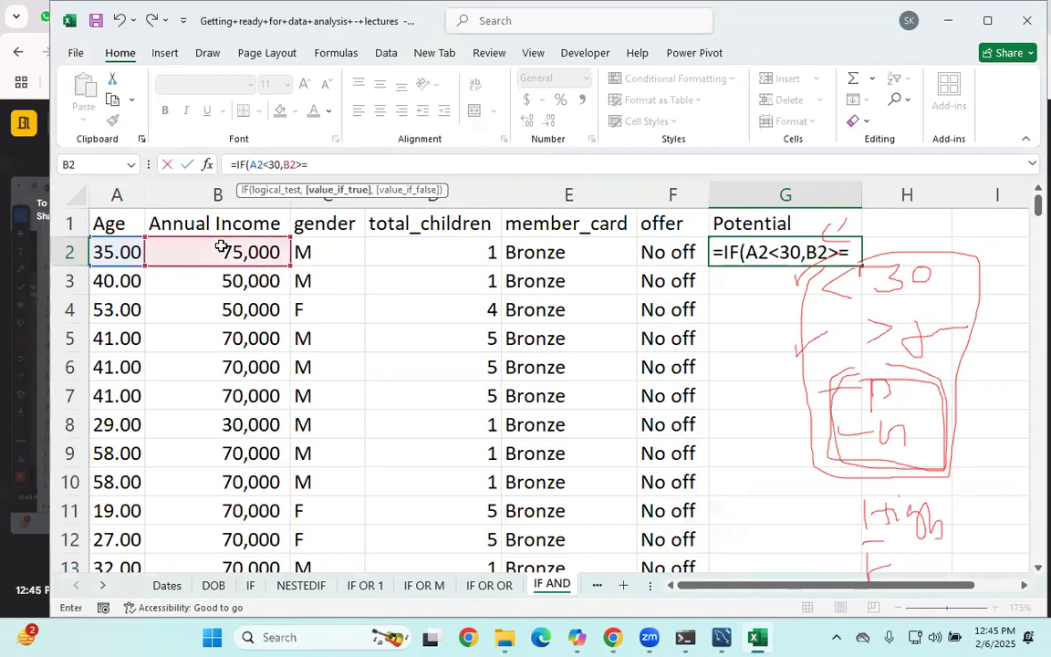
pyautogui.write('700')
pyautogui.press('BackSpace')
pyautogui.press('BackSpace')
pyautogui.press('BackSpace')
pyautogui.press('BackSpace')
pyautogui.press('BackSpace')
pyautogui.press('BackSpace')
pyautogui.press('BackSpace')
pyautogui.press('Left')
pyautogui.press('Left')
pyautogui.press('Left')
pyautogui.press('Left')
pyautogui.press('Left')
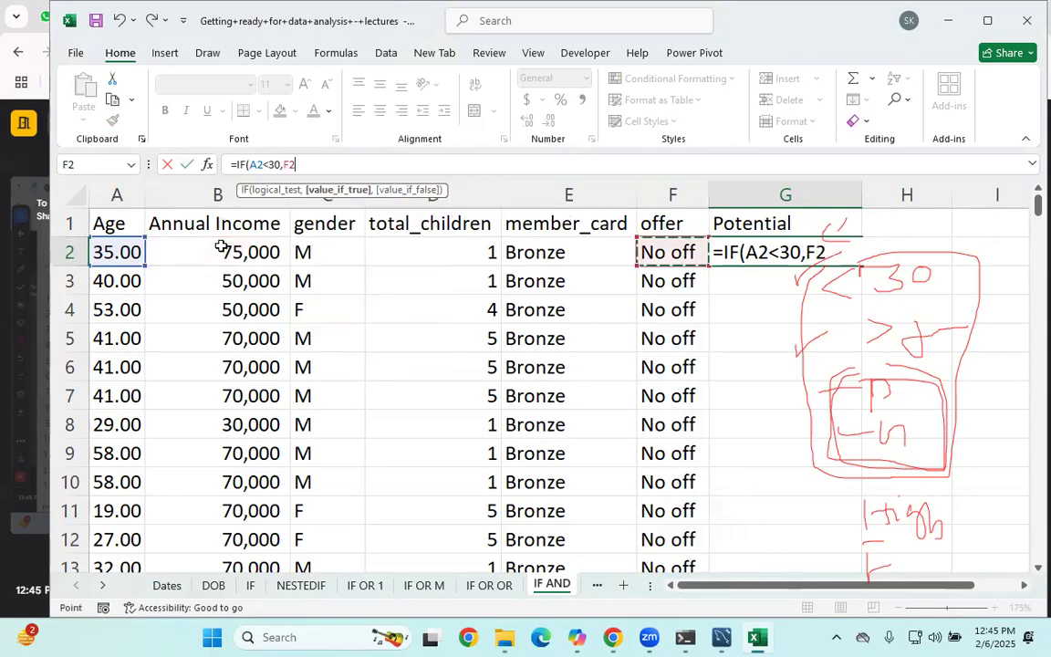
pyautogui.press('BackSpace')
pyautogui.press('BackSpace')
pyautogui.press('BackSpace')
pyautogui.press('BackSpace')
pyautogui.press('BackSpace')
pyautogui.press('BackSpace')
pyautogui.press('BackSpace')
pyautogui.press('BackSpace')
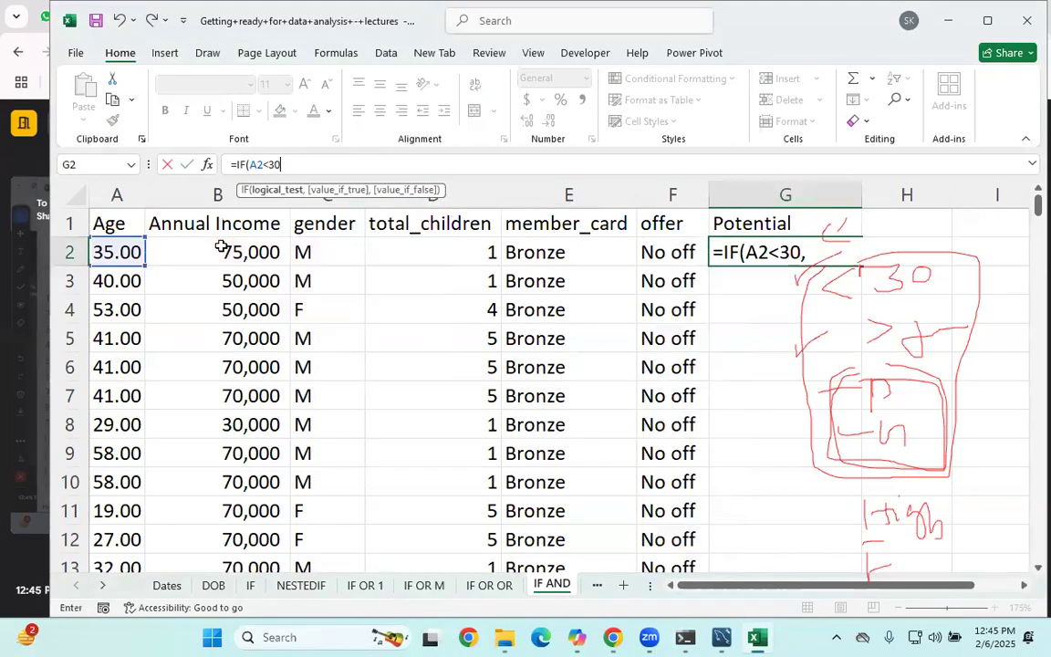
# - Open an AND test inside the IF in G2 with the conditions A2<30 and B2>70000
pyautogui.write('AND(')
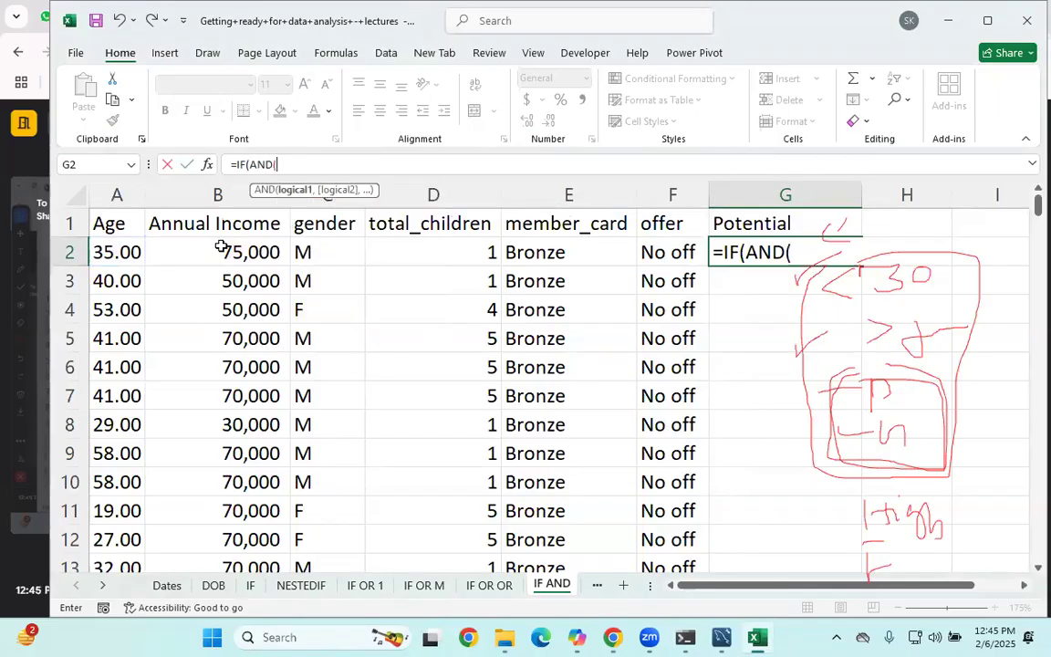
pyautogui.click(133, 251)
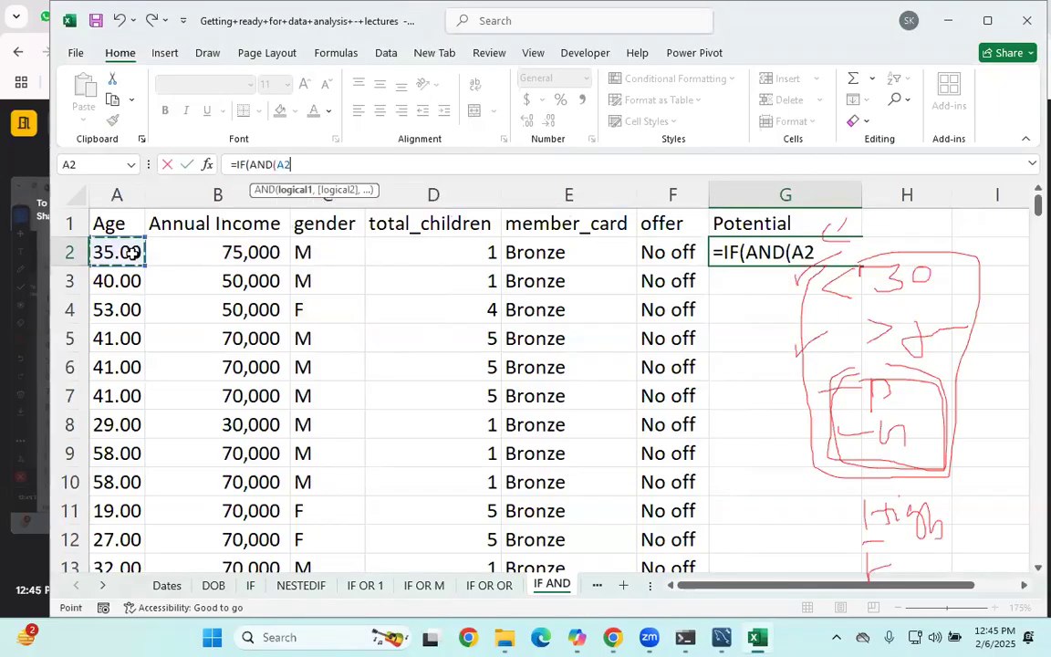
pyautogui.write('<3000')
pyautogui.press('BackSpace')
pyautogui.press('BackSpace')
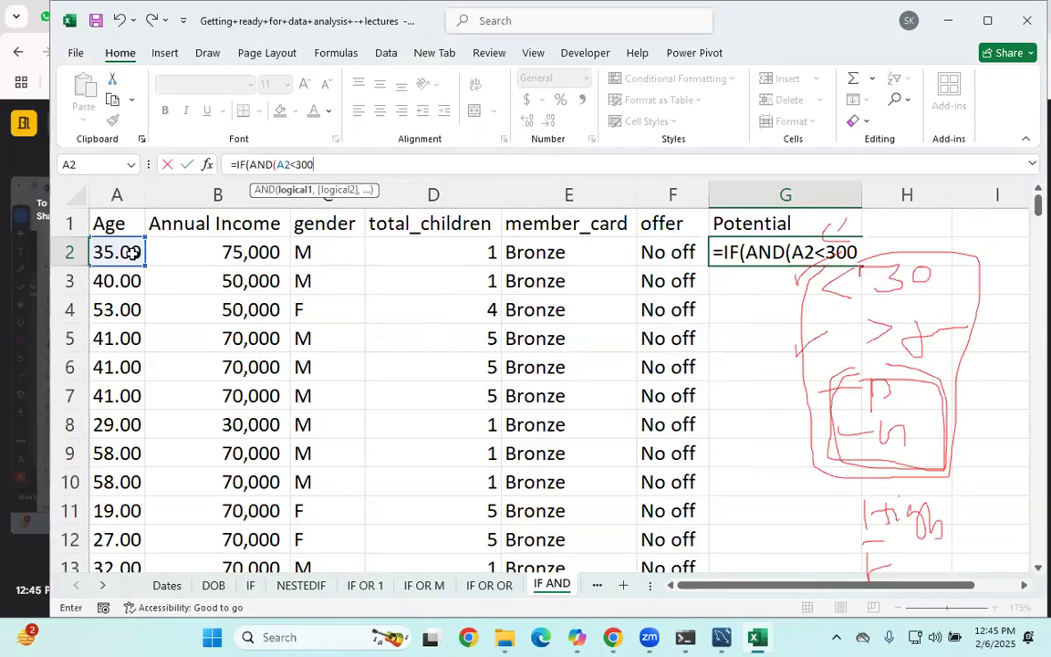
pyautogui.write(',')
pyautogui.click(218, 248)
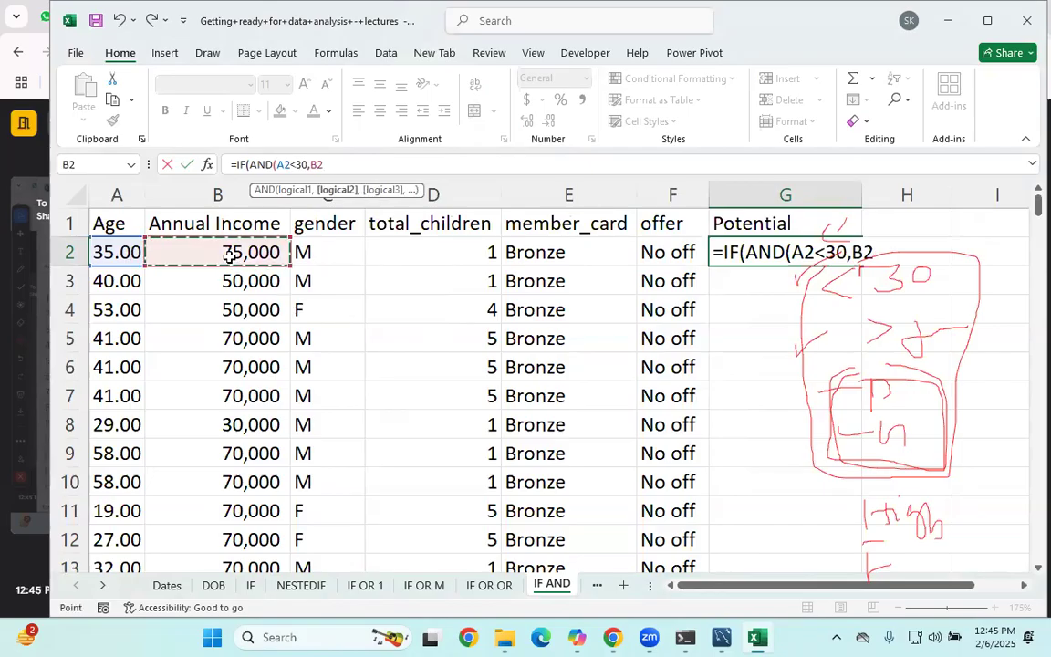
pyautogui.write('<')
pyautogui.press('BackSpace')
pyautogui.write('>70')
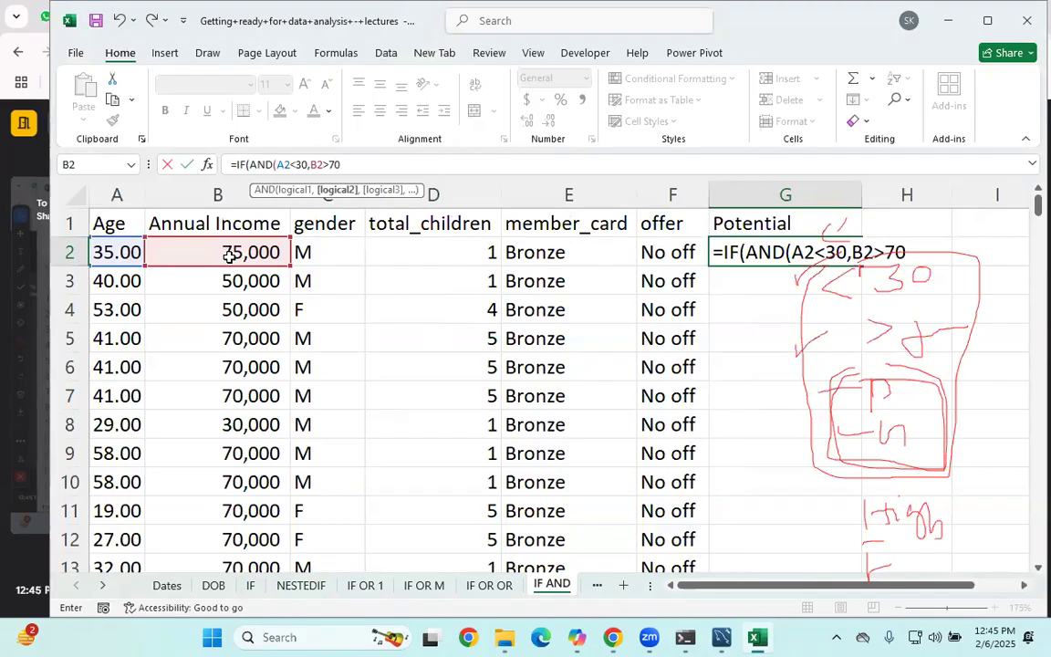
pyautogui.write('000,')
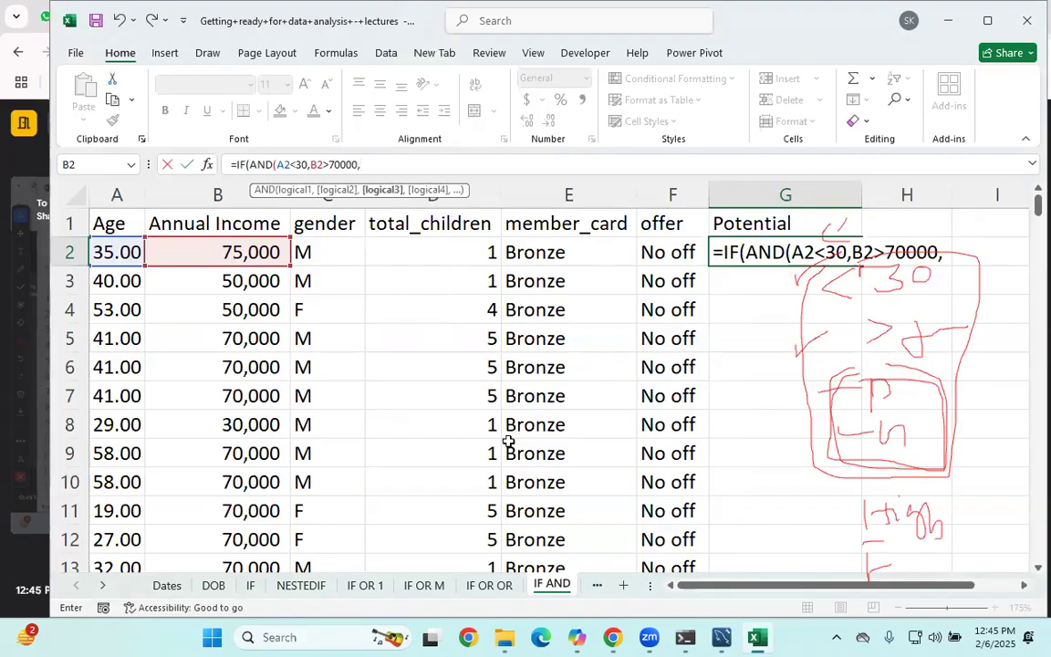
# - Add the total_children condition D2<=1 as the third AND condition in the G2 formula
pyautogui.click(416, 249)
pyautogui.write('<=1')
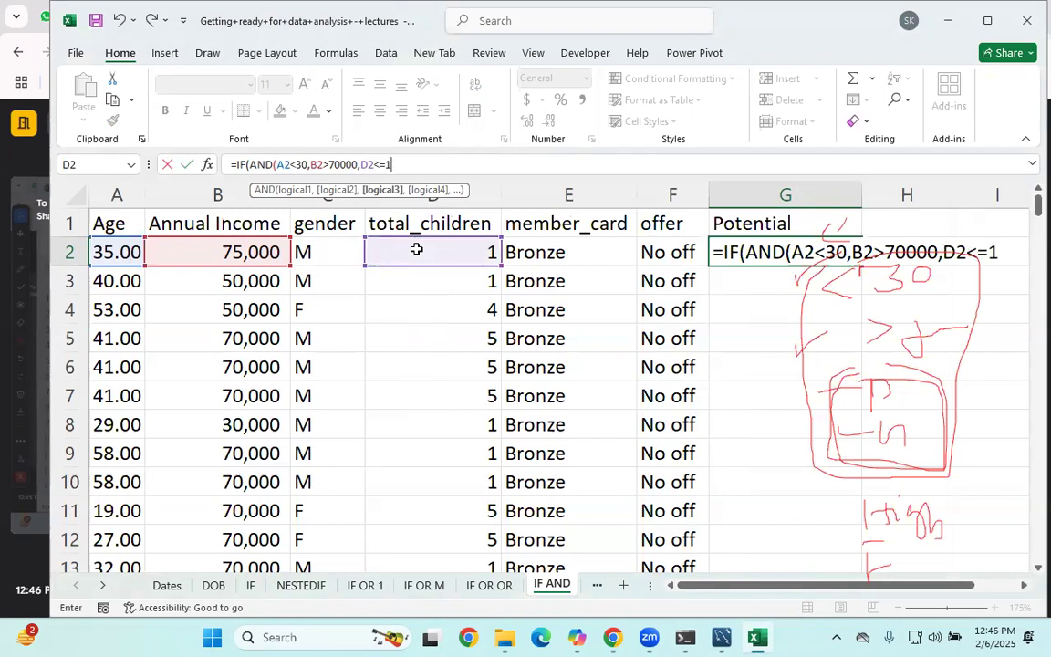
pyautogui.write(',')
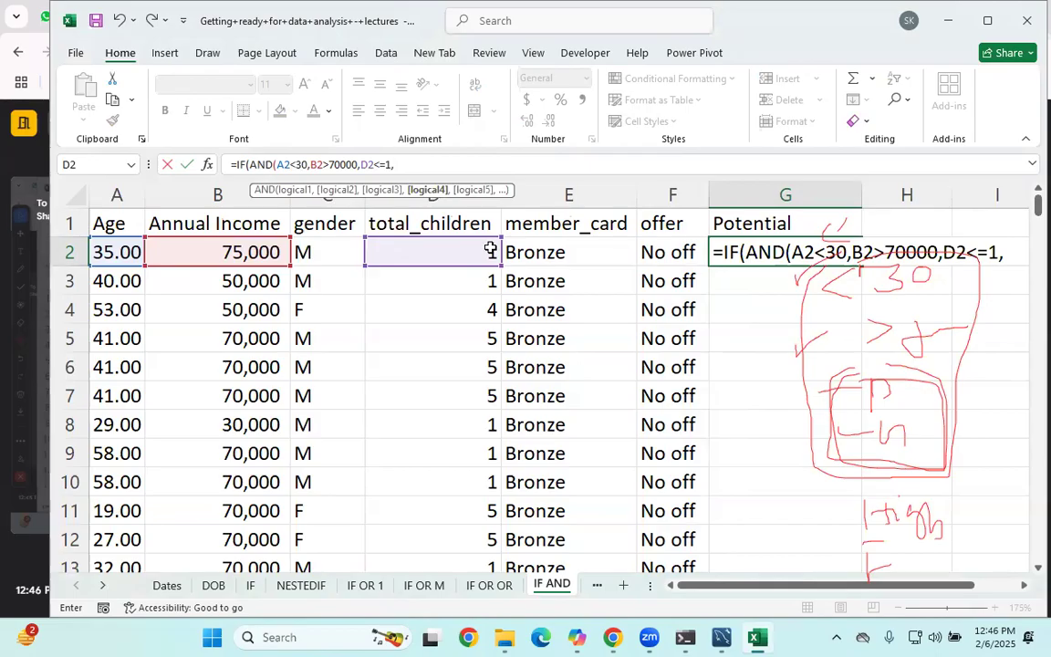
pyautogui.moveTo(276, 165); pyautogui.dragTo(370, 165)
# - Nest an OR as the fourth AND condition, accepting member_card E2="Platinum" or E2="Golden"
pyautogui.click(423, 165)
pyautogui.write('OR(')
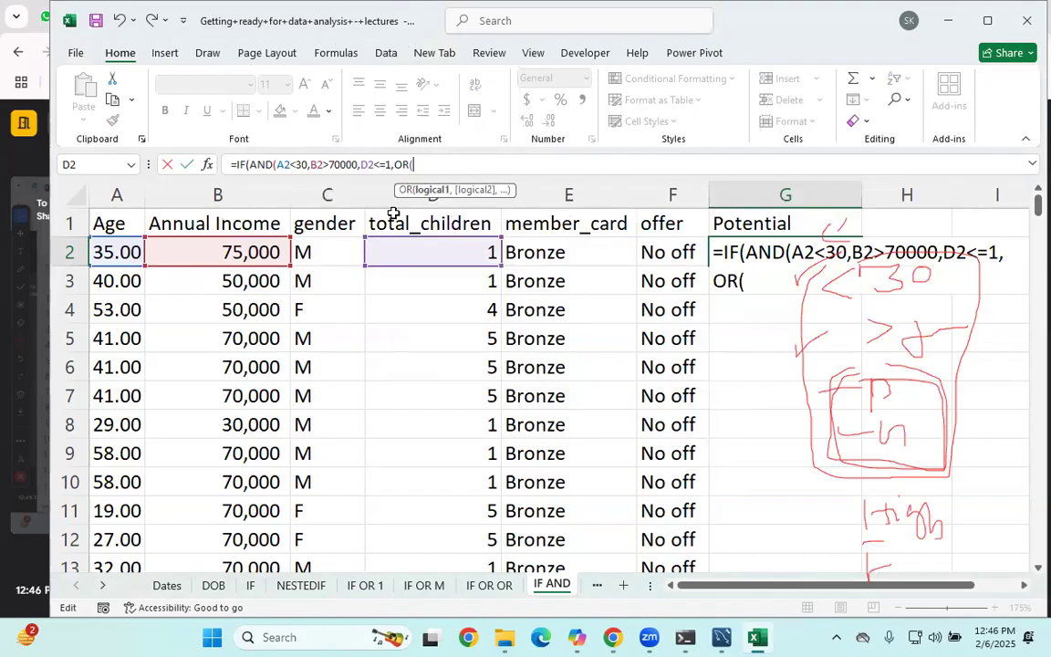
pyautogui.click(554, 263)
pyautogui.write('=')
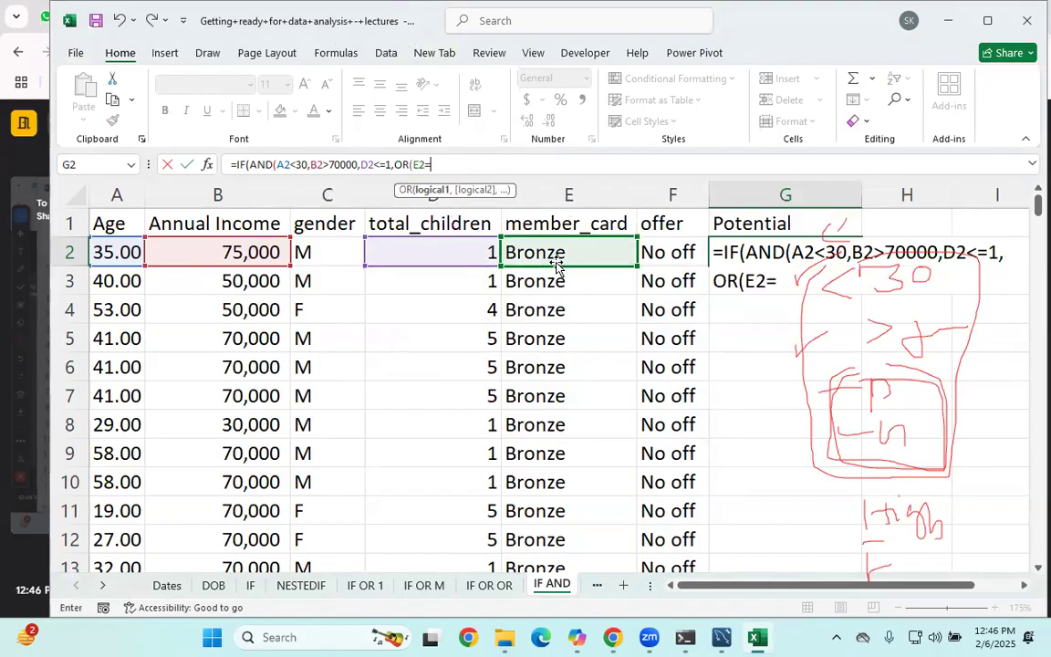
pyautogui.write('"Platinum')
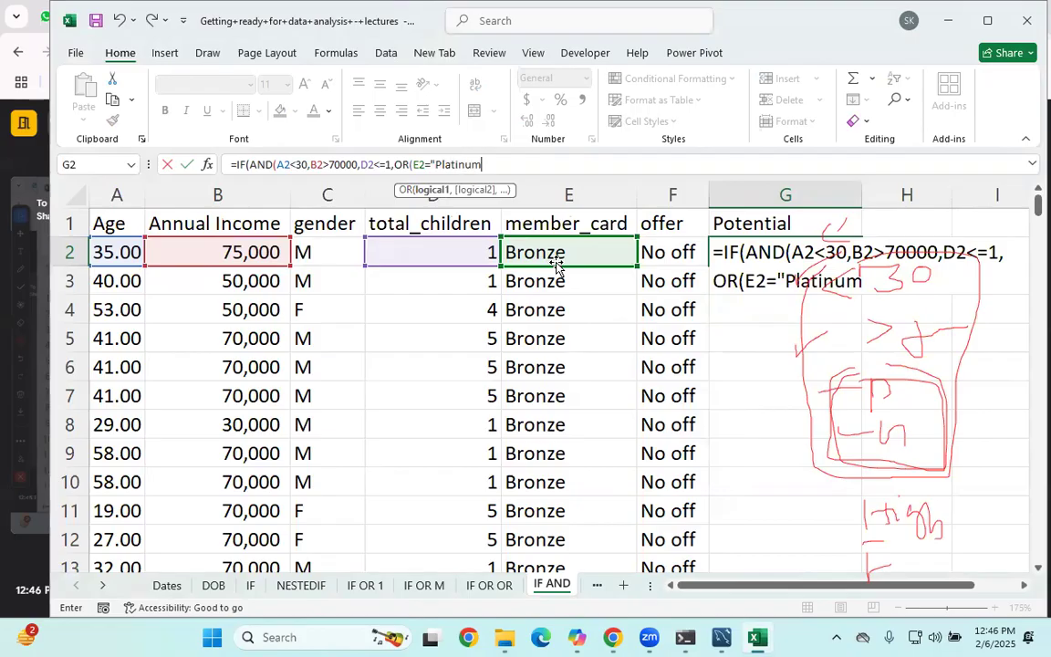
pyautogui.write('",')
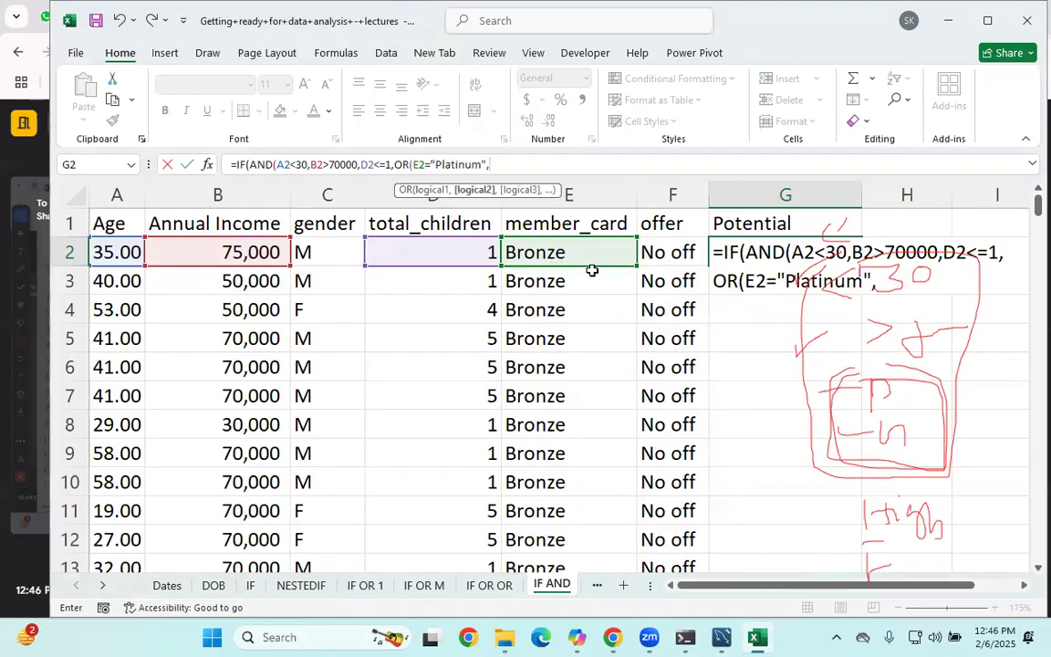
pyautogui.click(600, 254)
pyautogui.write('=')
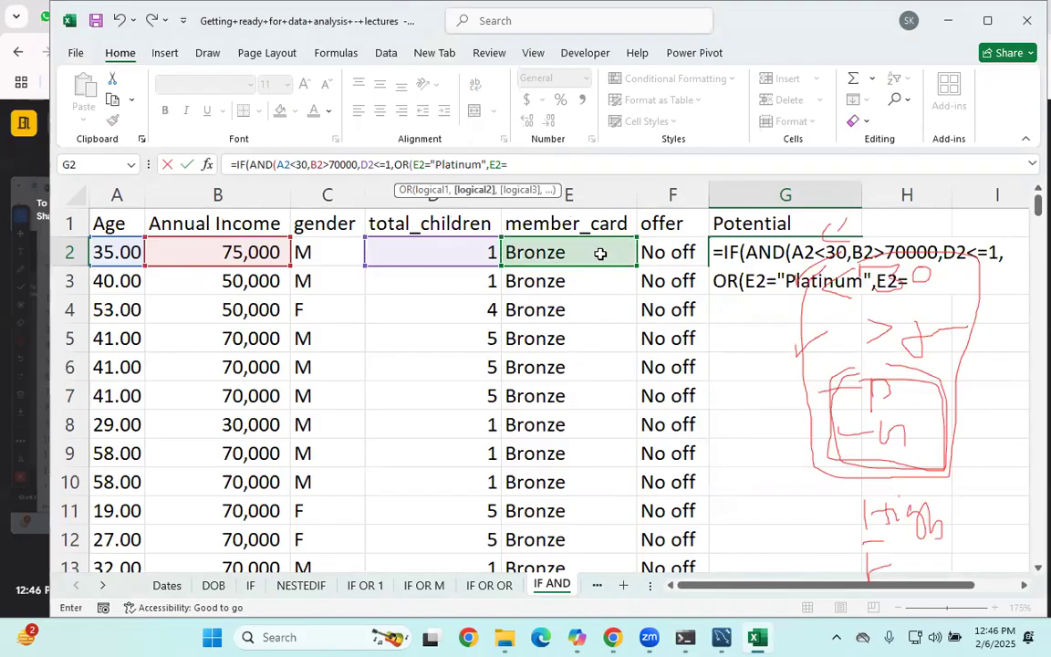
pyautogui.write('"Golden:')
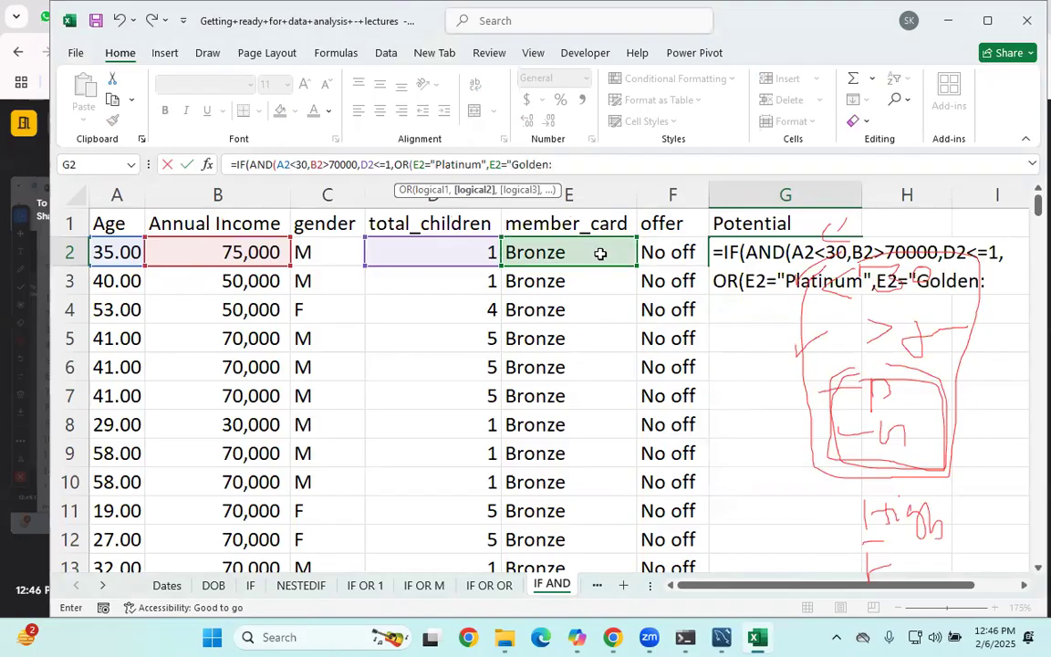
pyautogui.press('BackSpace')
pyautogui.write('")')
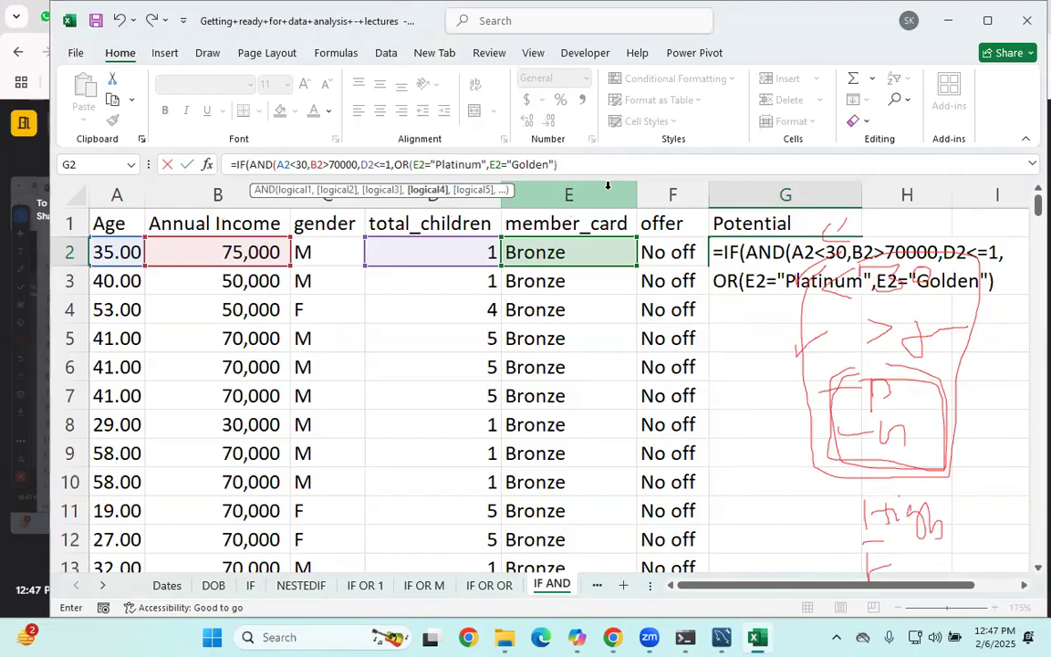
# - Close the AND test and complete the IF formula with "High" if true and "Low" if false
pyautogui.write('),')
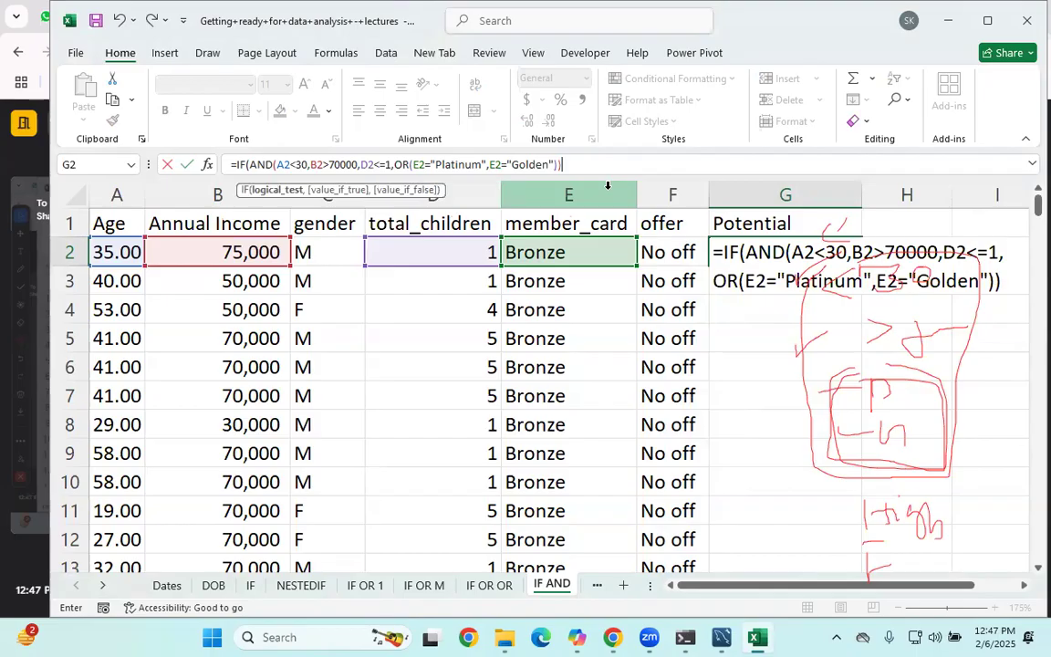
pyautogui.write('"G')
pyautogui.press('BackSpace')
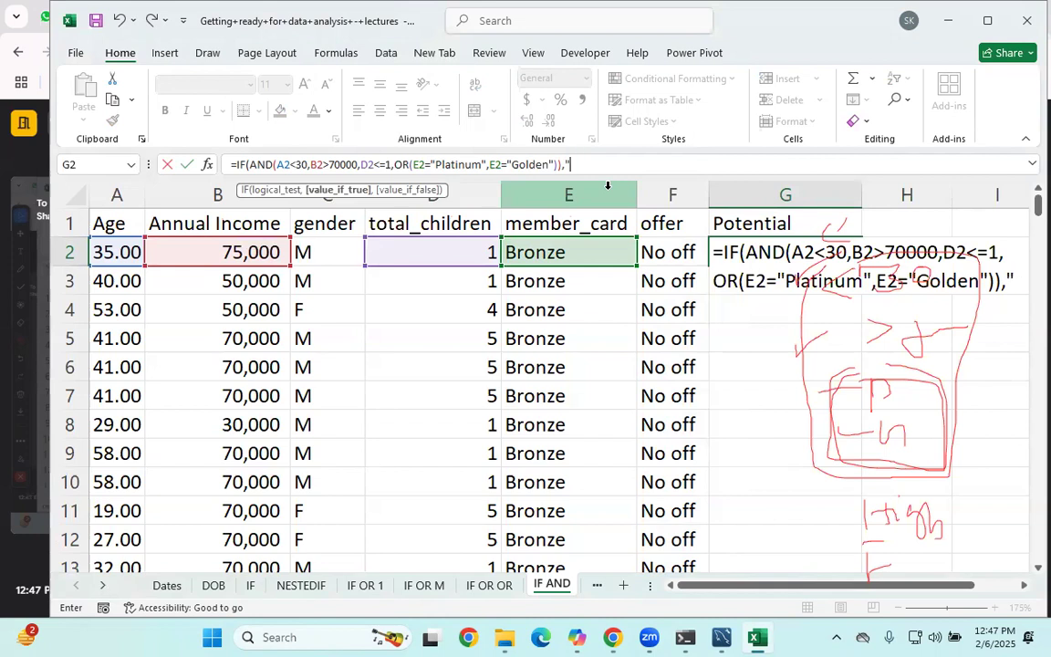
pyautogui.write('High')
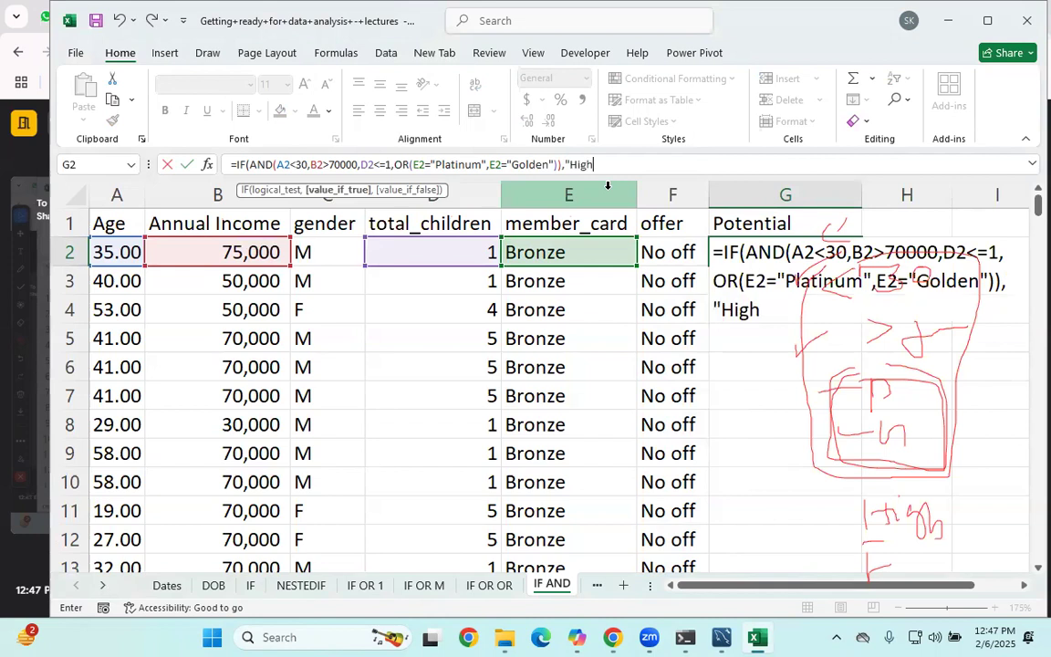
pyautogui.write('",m')
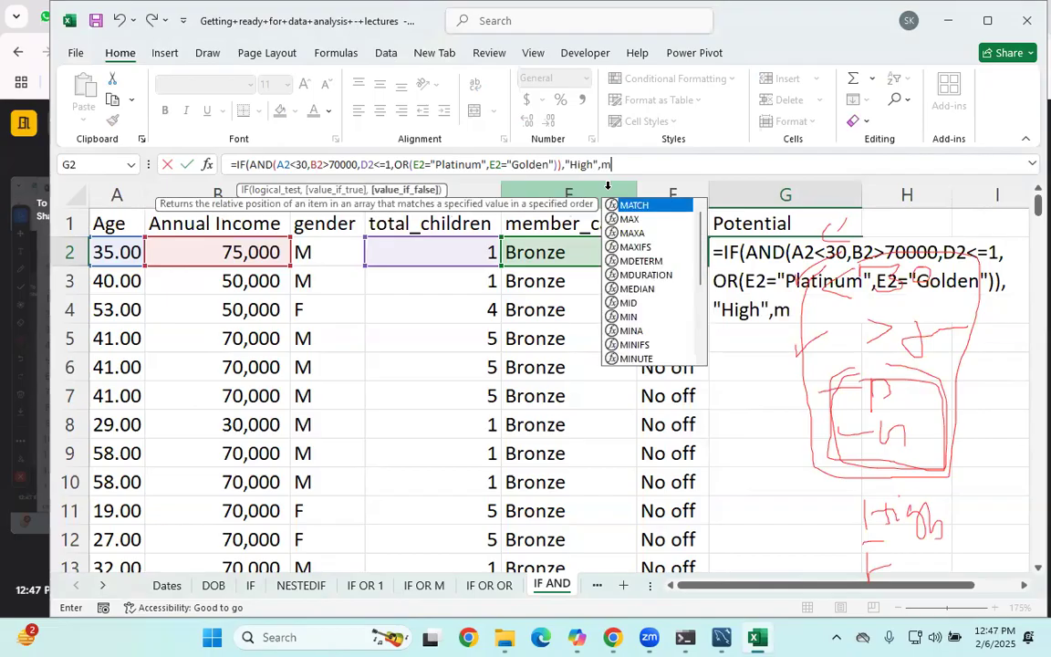
pyautogui.press('BackSpace')
pyautogui.write('"Low")')
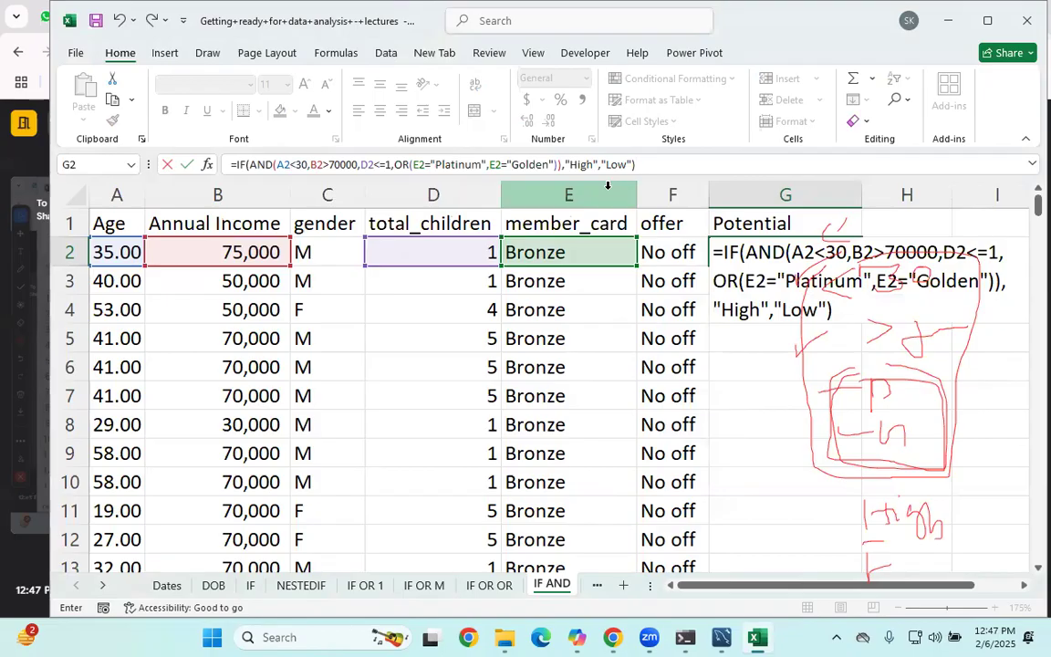
pyautogui.write(')')
pyautogui.press('BackSpace')
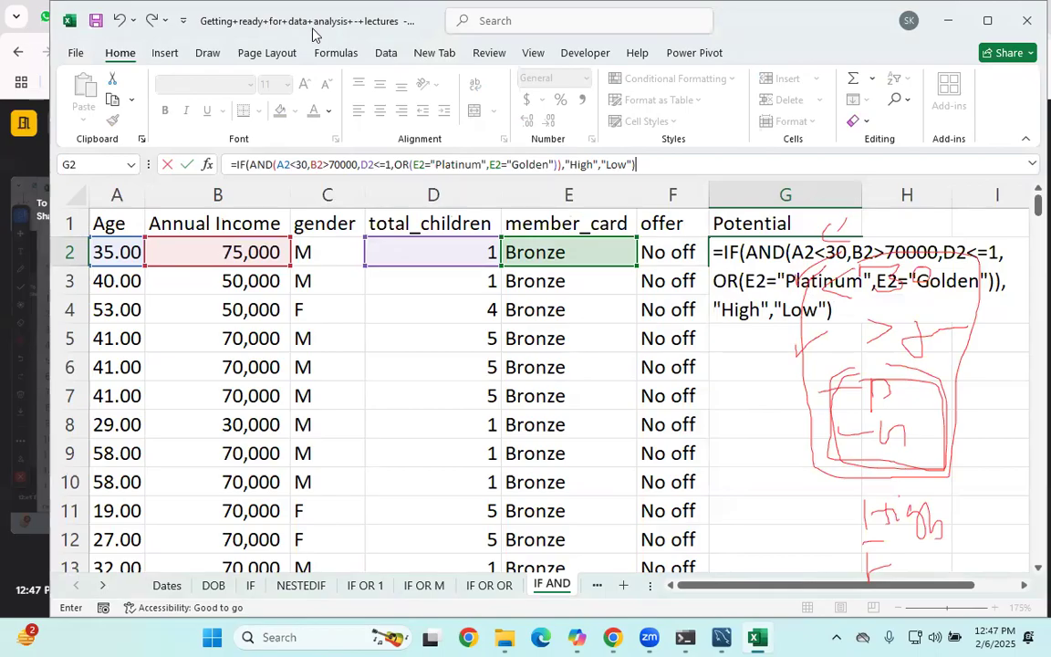
# - Underline and mark each AND condition in the G2 formula as T, outline the AND part as one group, and clear all drawings
pyautogui.moveTo(272, 164); pyautogui.dragTo(565, 165)
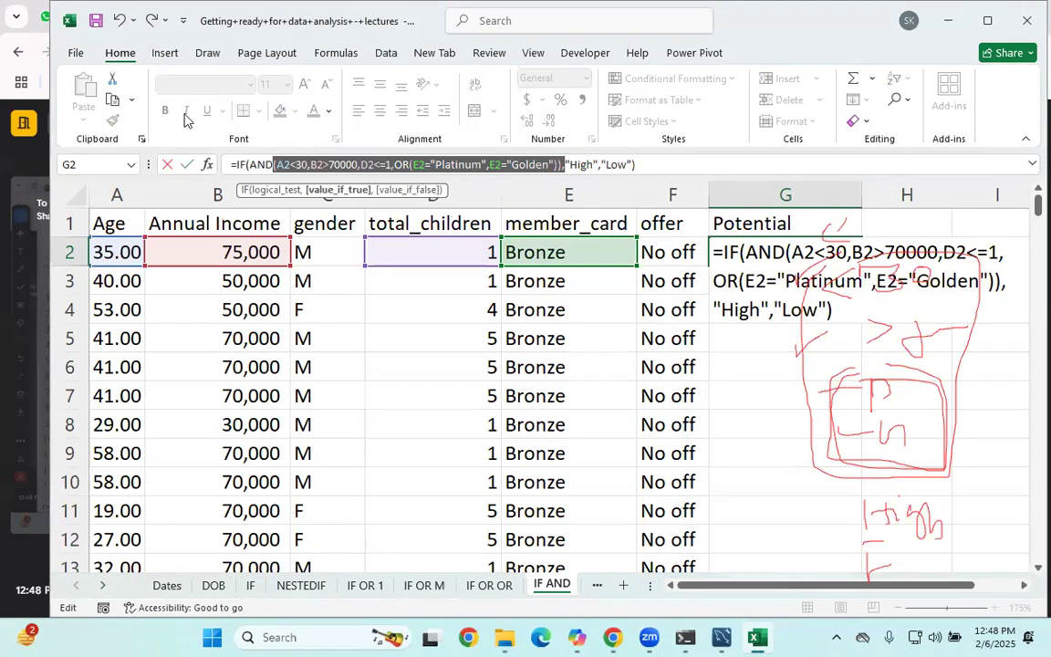
pyautogui.moveTo(278, 170)
pyautogui.mouseDown()
pyautogui.moveTo(306, 172)
pyautogui.moveTo(307, 189)
pyautogui.moveTo(286, 207)
pyautogui.mouseUp()
pyautogui.moveTo(311, 169)
pyautogui.mouseDown()
pyautogui.moveTo(369, 170)
pyautogui.moveTo(341, 203)
pyautogui.moveTo(354, 186)
pyautogui.mouseUp()
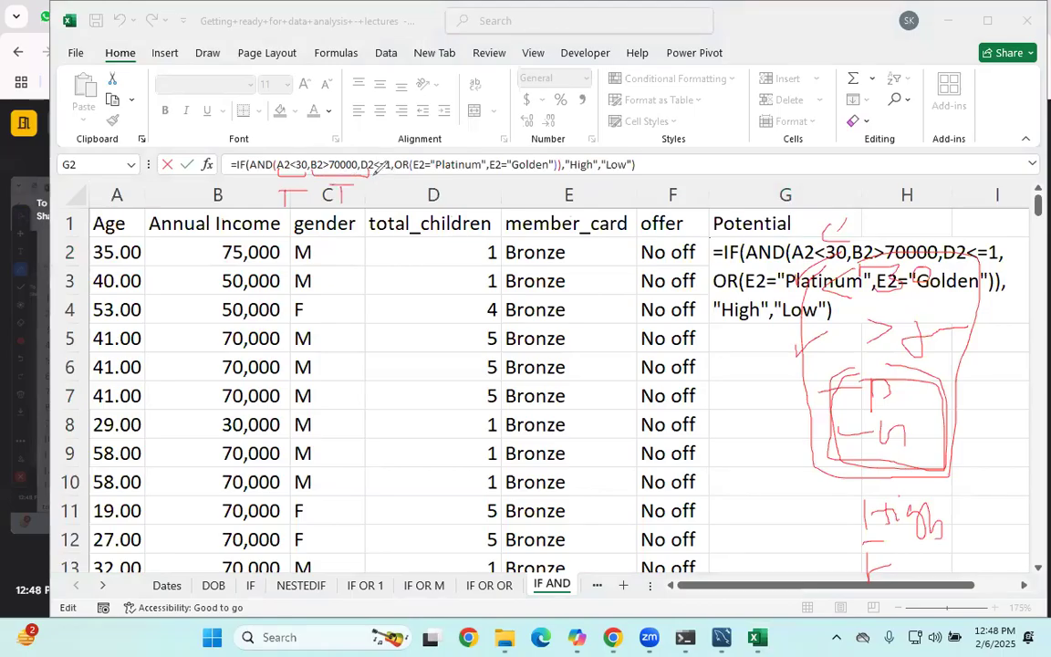
pyautogui.moveTo(363, 170)
pyautogui.mouseDown()
pyautogui.moveTo(392, 173)
pyautogui.moveTo(373, 194)
pyautogui.moveTo(539, 173)
pyautogui.mouseUp()
pyautogui.moveTo(441, 186); pyautogui.dragTo(472, 187)
pyautogui.moveTo(455, 187); pyautogui.dragTo(455, 204)
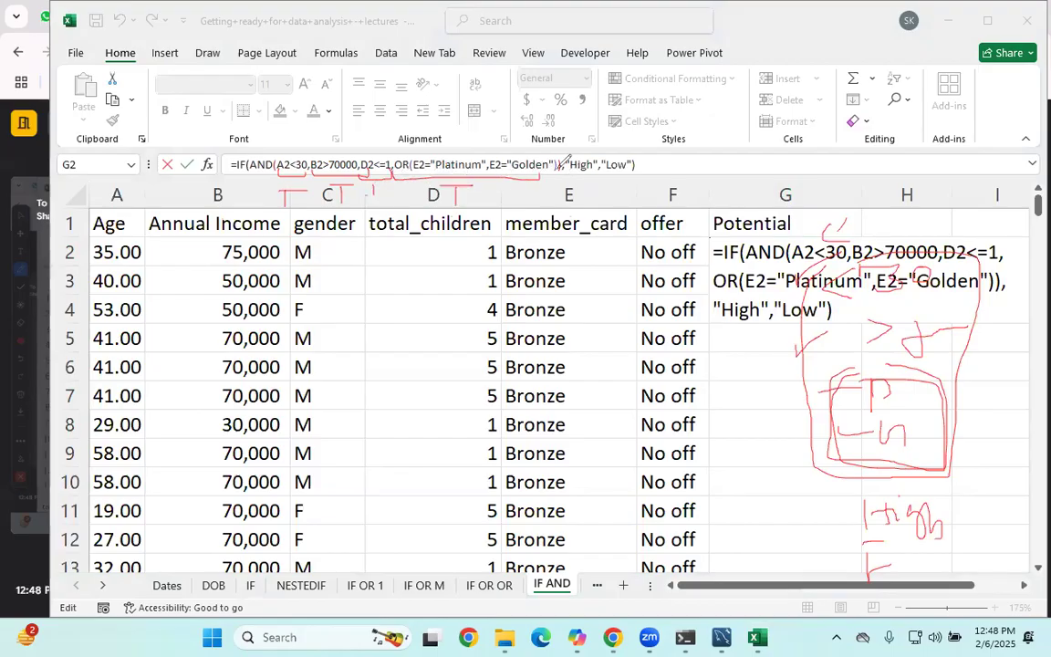
pyautogui.moveTo(261, 173)
pyautogui.mouseDown()
pyautogui.moveTo(475, 182)
pyautogui.moveTo(383, 114)
pyautogui.moveTo(566, 145)
pyautogui.mouseUp()
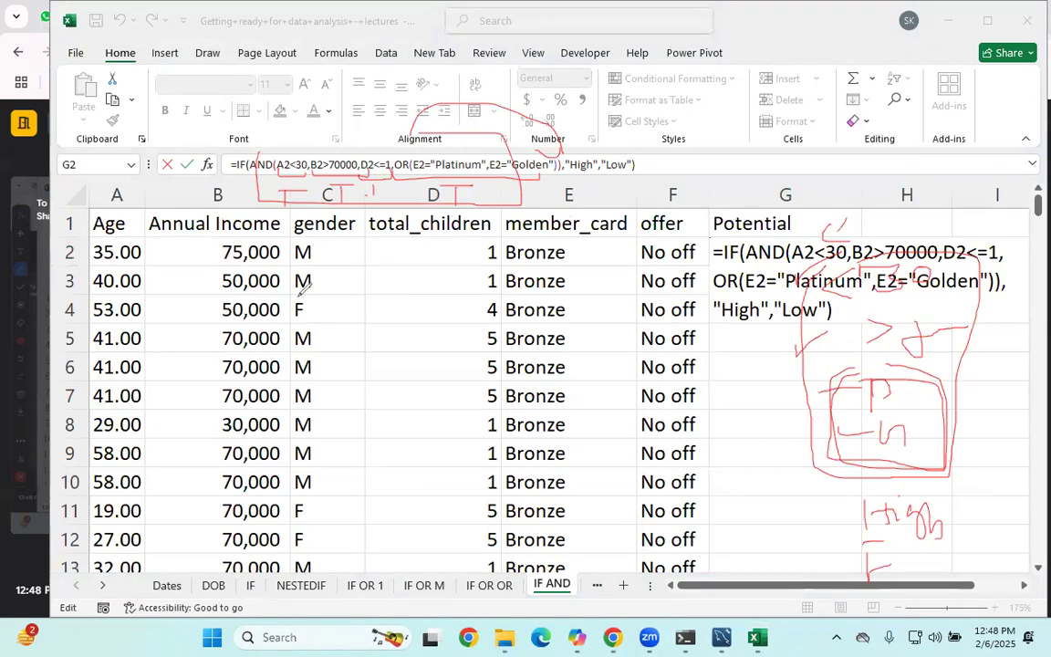
pyautogui.press('Escape')
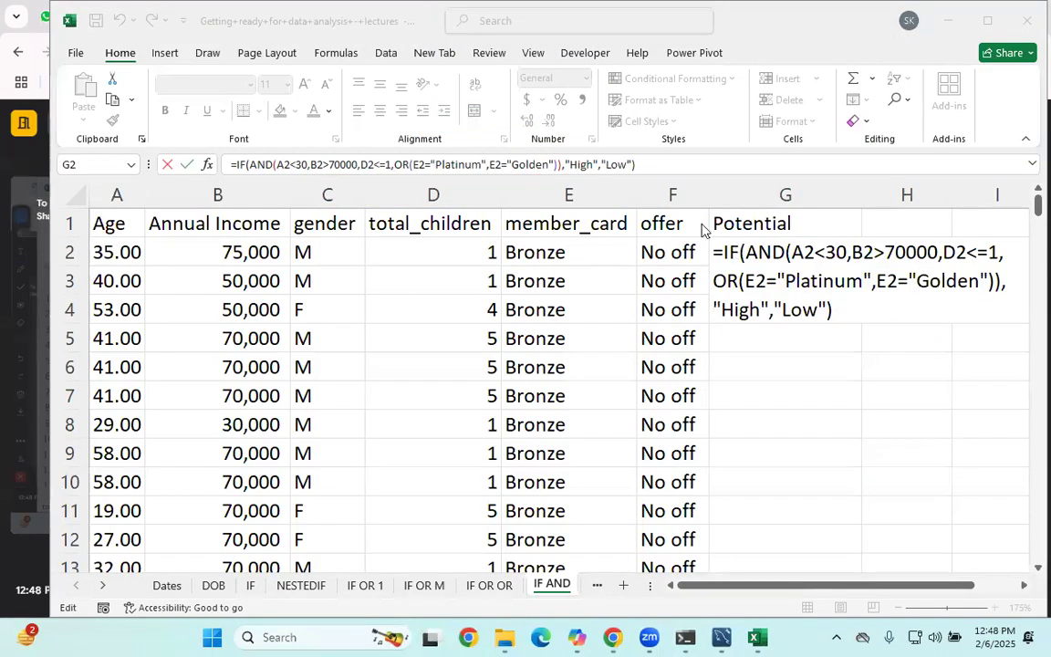
# - Commit the IF/AND/OR formula in G2 and fill it down the Potential column
pyautogui.click(663, 169)
pyautogui.press('Return')
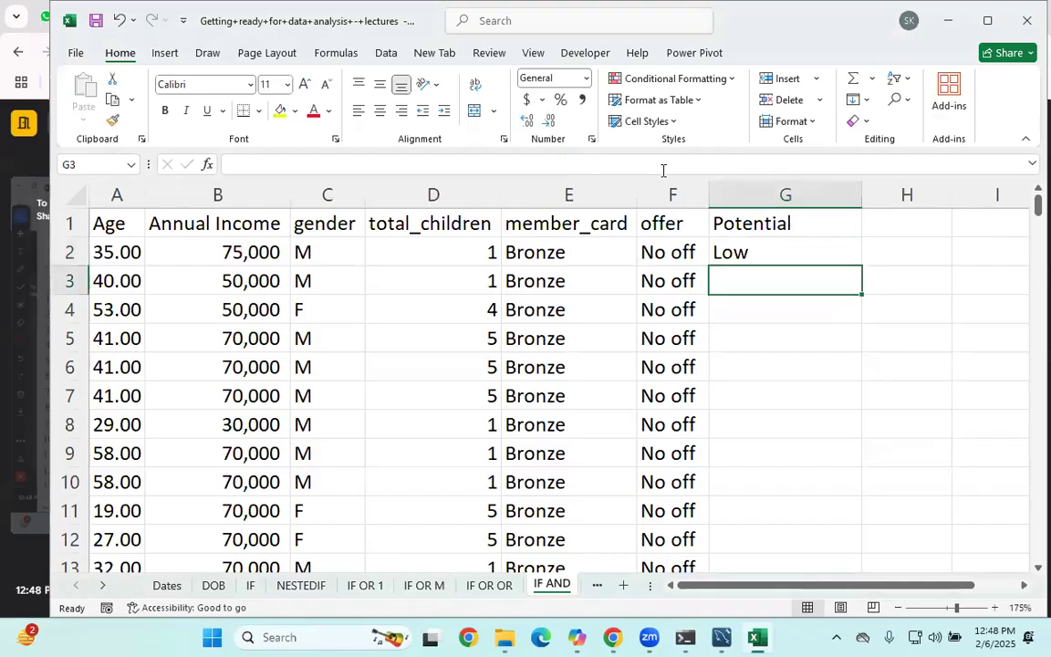
pyautogui.click(773, 242)
pyautogui.doubleClick(868, 264)
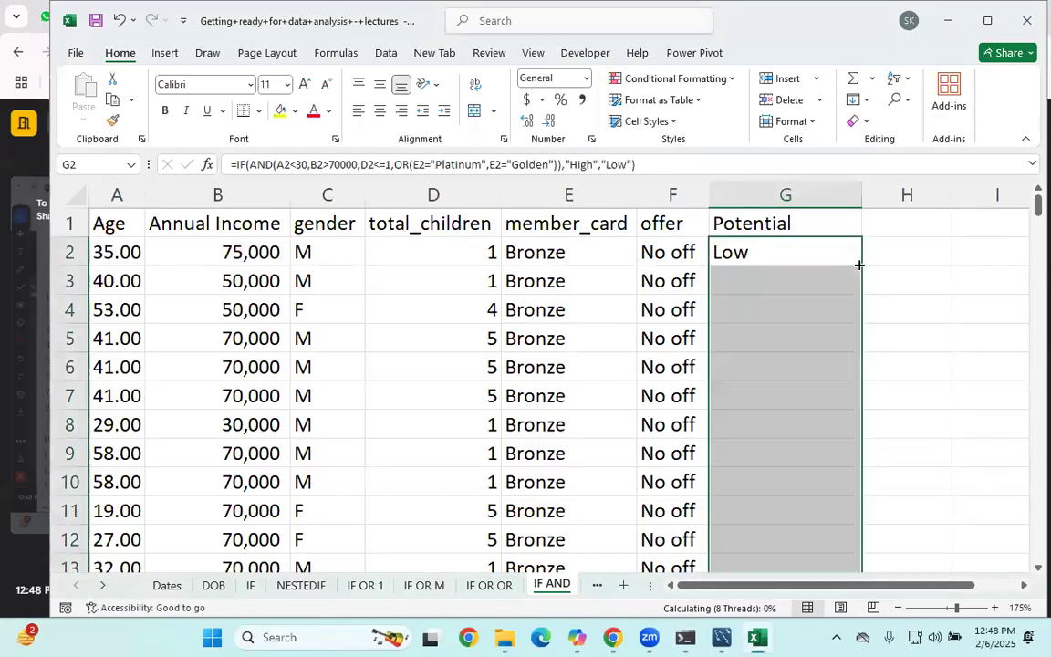
# - Check row 2's income, age and children values against the G2 formula and look through the Potential results
pyautogui.click(251, 253)
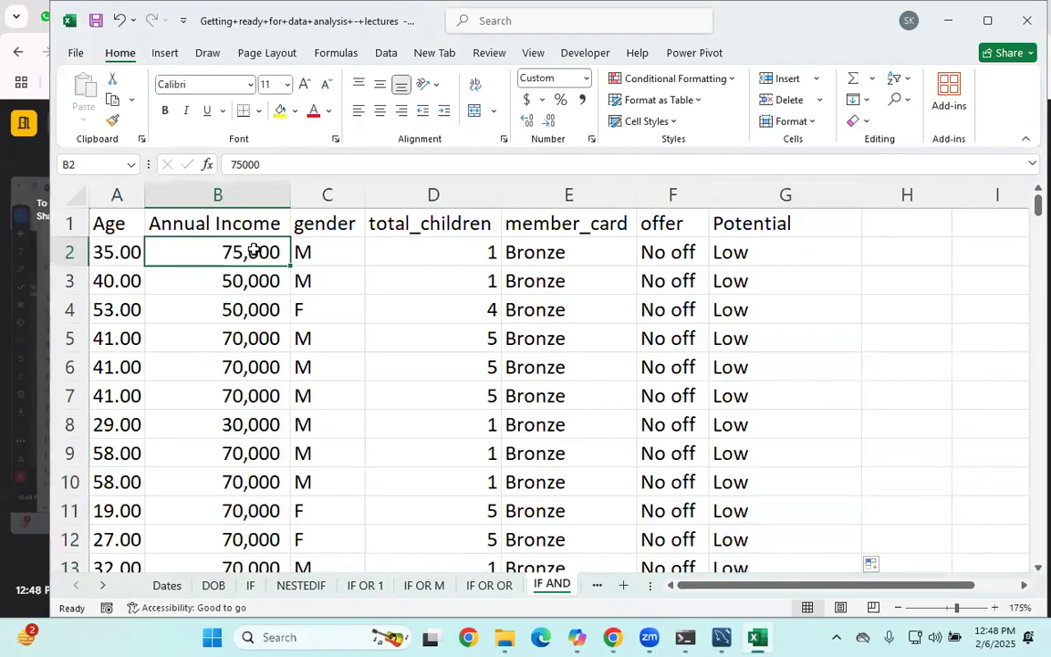
pyautogui.click(131, 253)
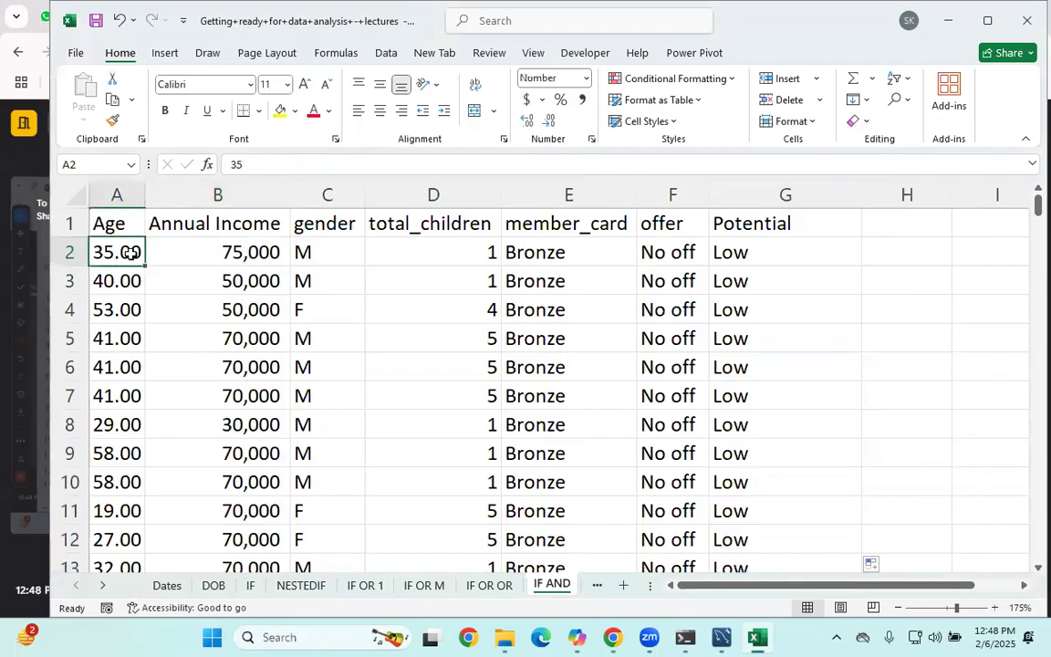
pyautogui.click(428, 246)
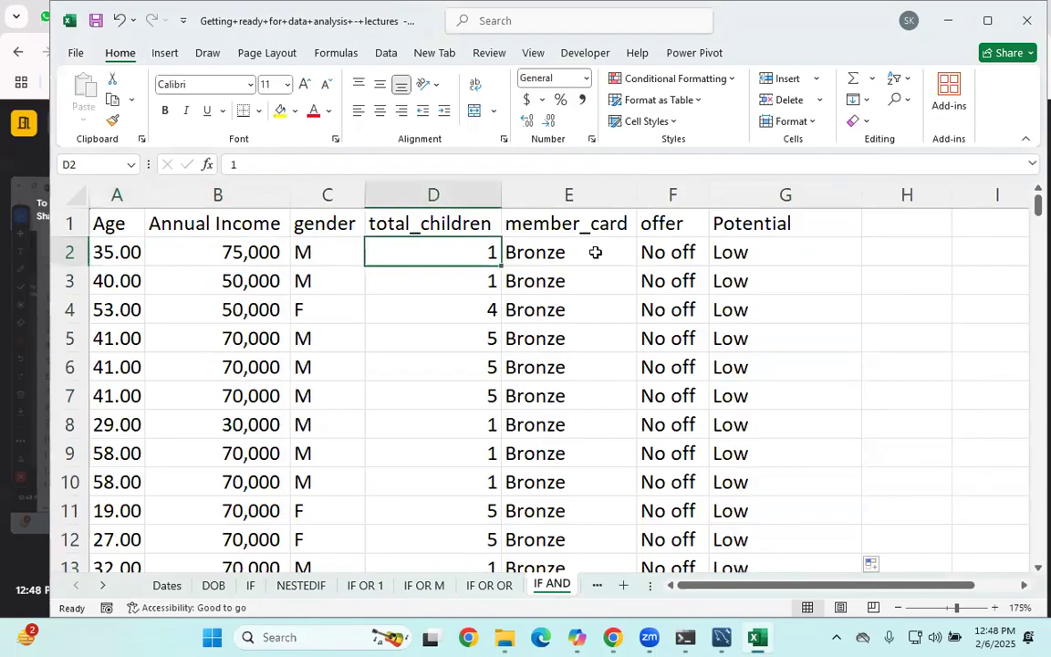
pyautogui.click(728, 259)
pyautogui.scroll(-3, 721, 501)
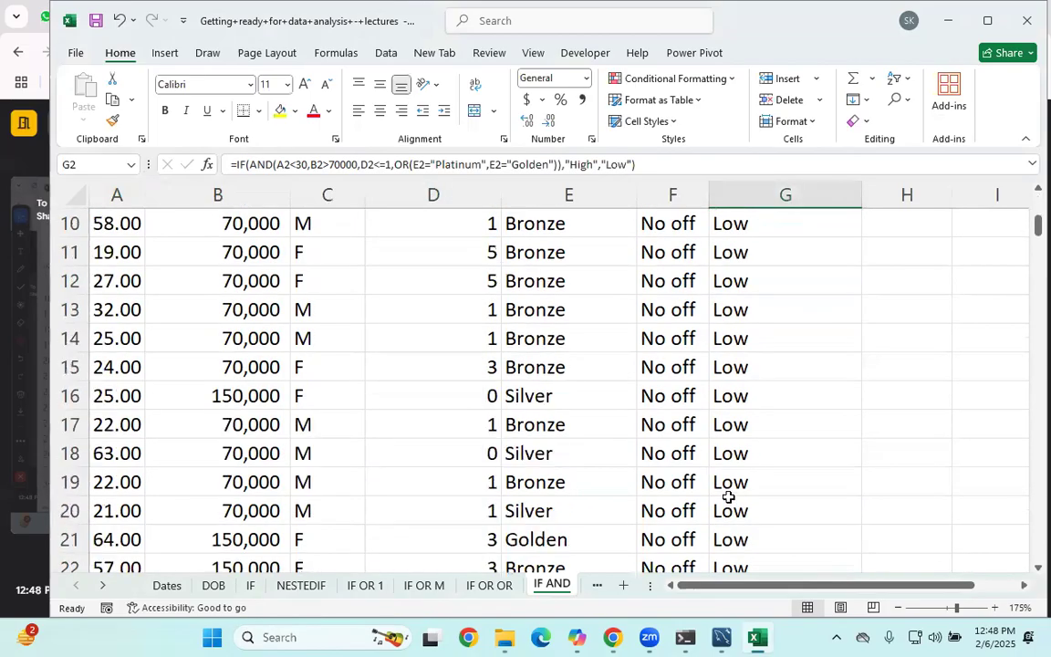
pyautogui.scroll(3, 637, 430)
# - Set the age in A2 to 27 and the member_card in E2 to Platinum, then check G2
pyautogui.click(114, 259)
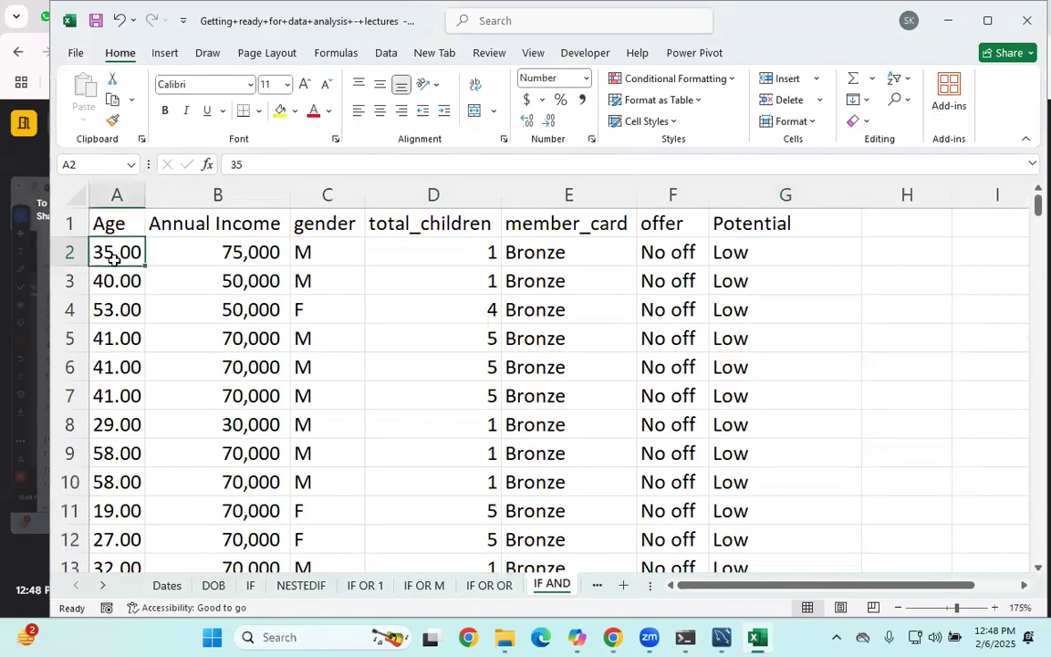
pyautogui.write('27')
pyautogui.press('Return')
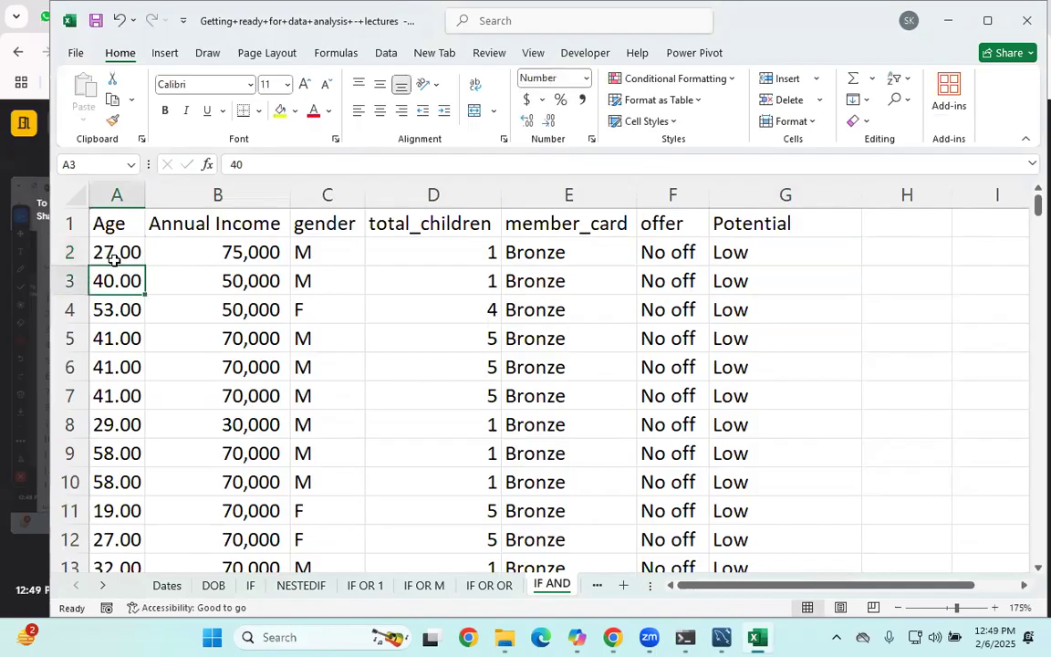
pyautogui.click(188, 245)
pyautogui.click(549, 258)
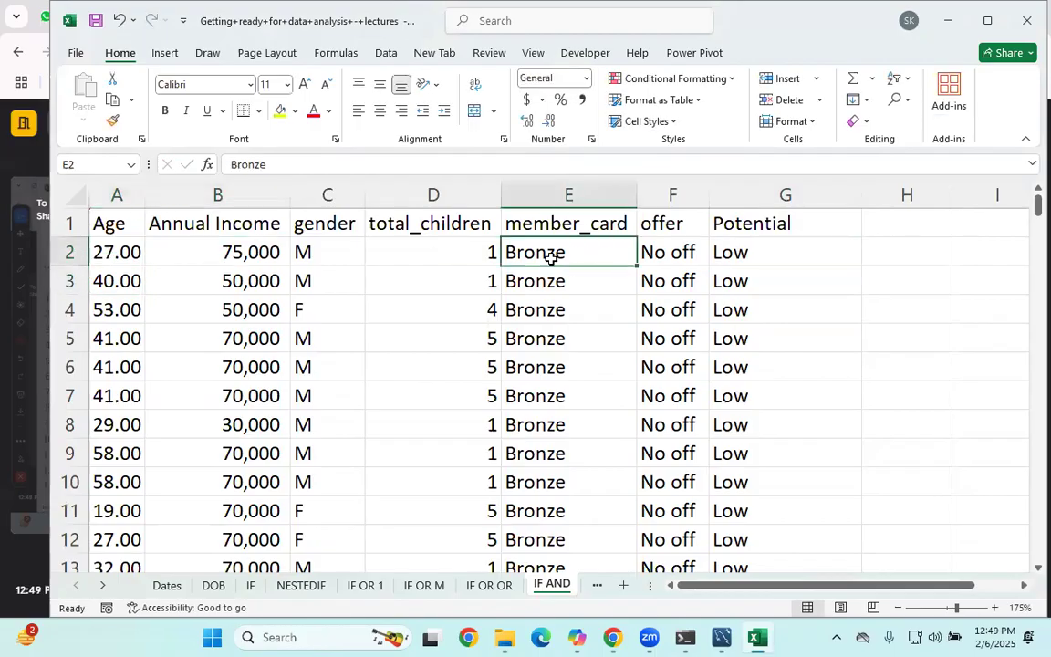
pyautogui.write('Platinum')
pyautogui.press('Return')
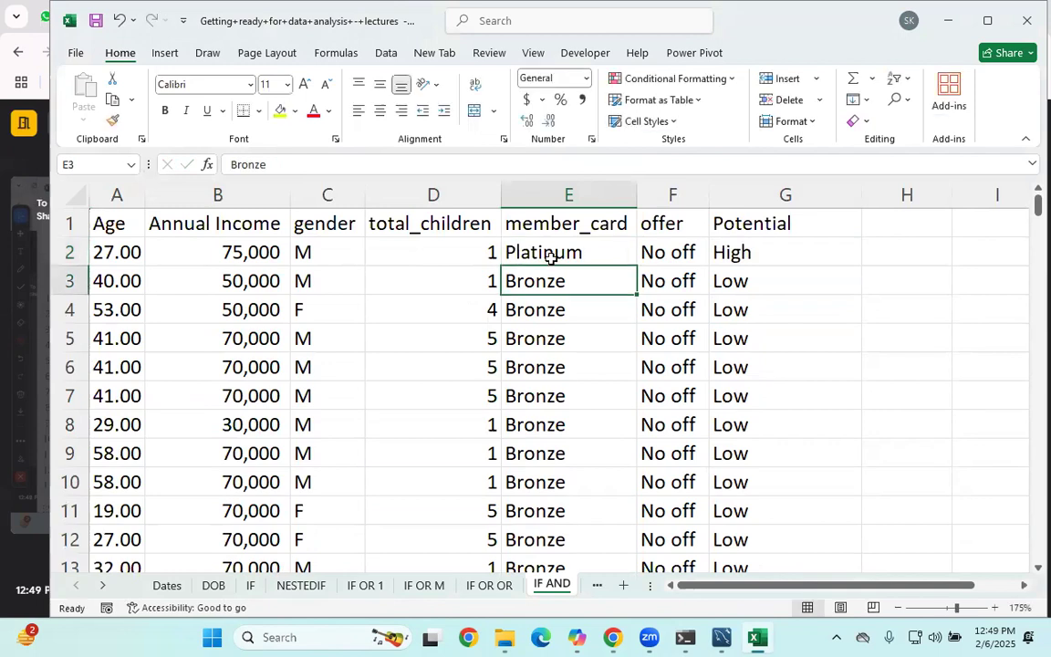
pyautogui.click(797, 254)
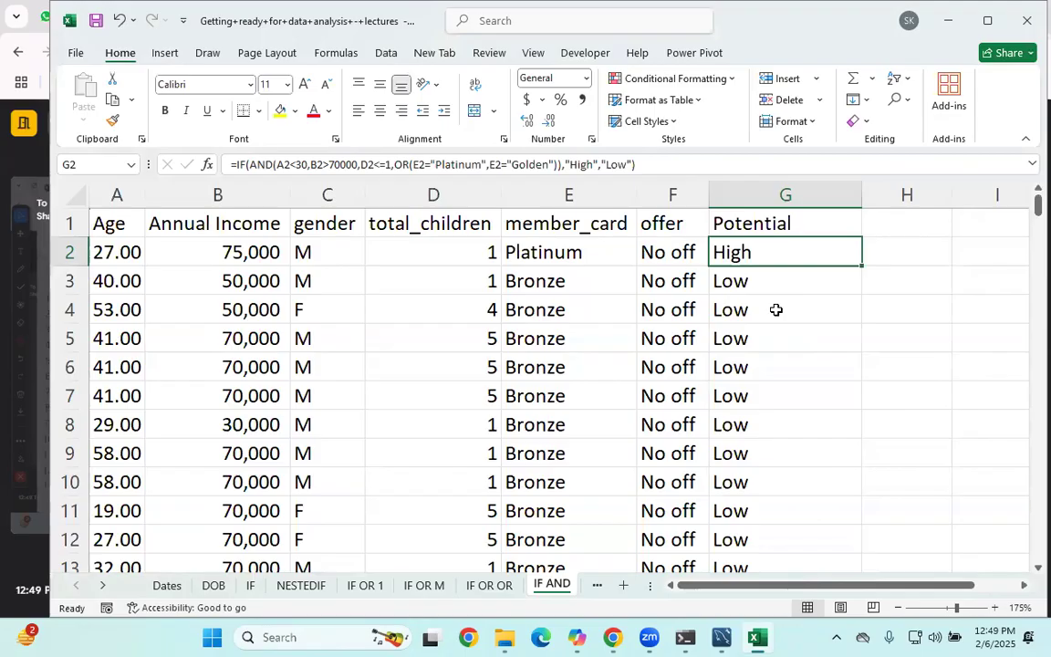
# - Switch to the IF AND AND sheet and underline the Discount Offer header with the annotation pen
pyautogui.click(593, 586)
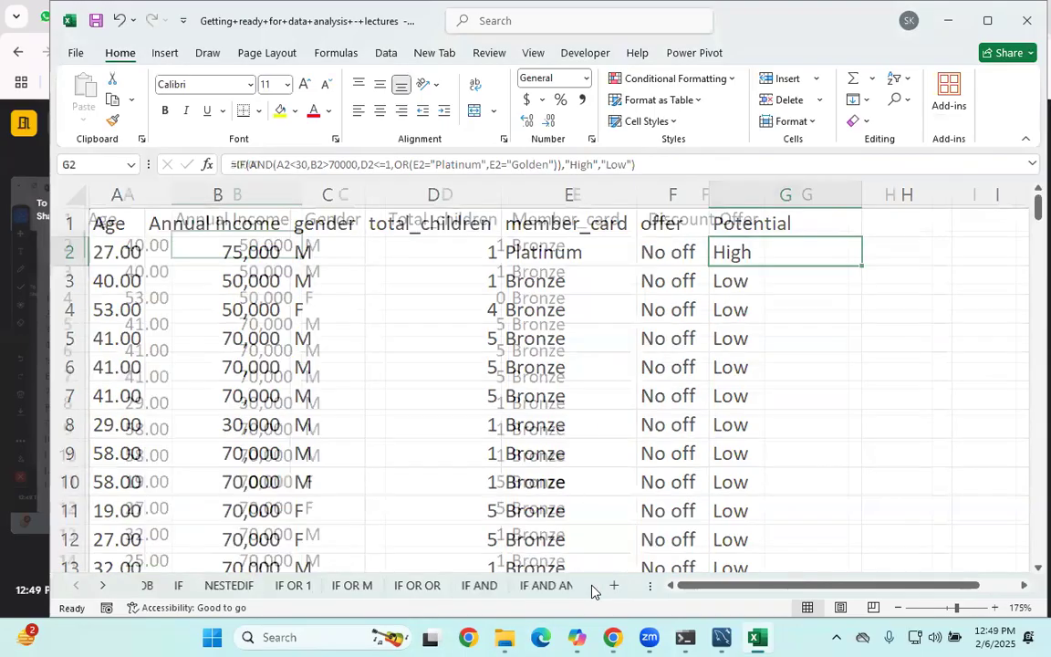
pyautogui.click(518, 456)
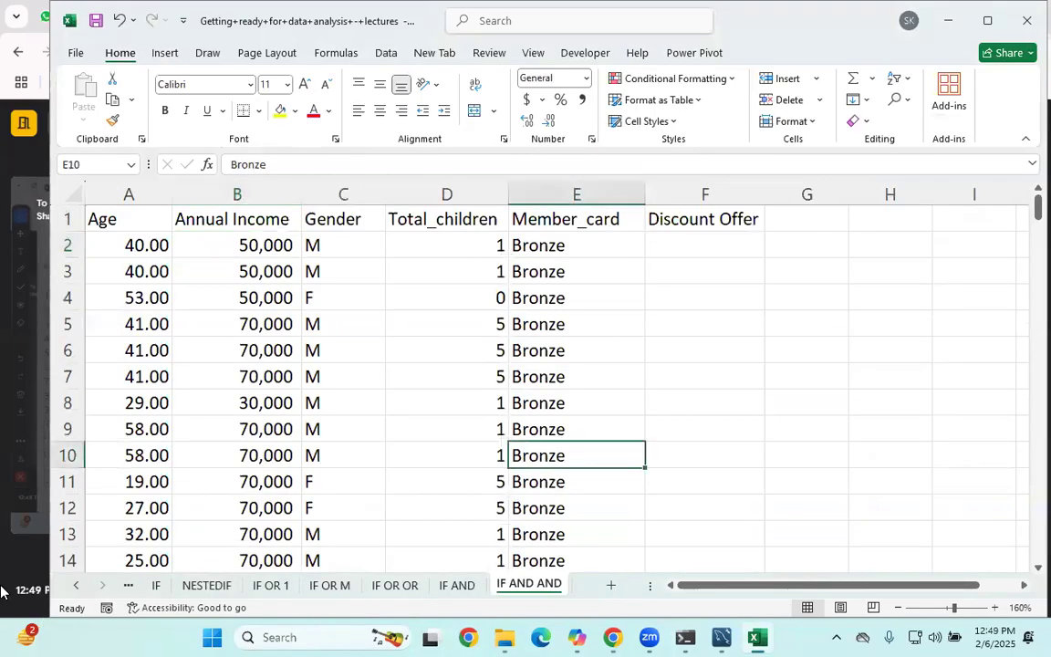
pyautogui.click(18, 171)
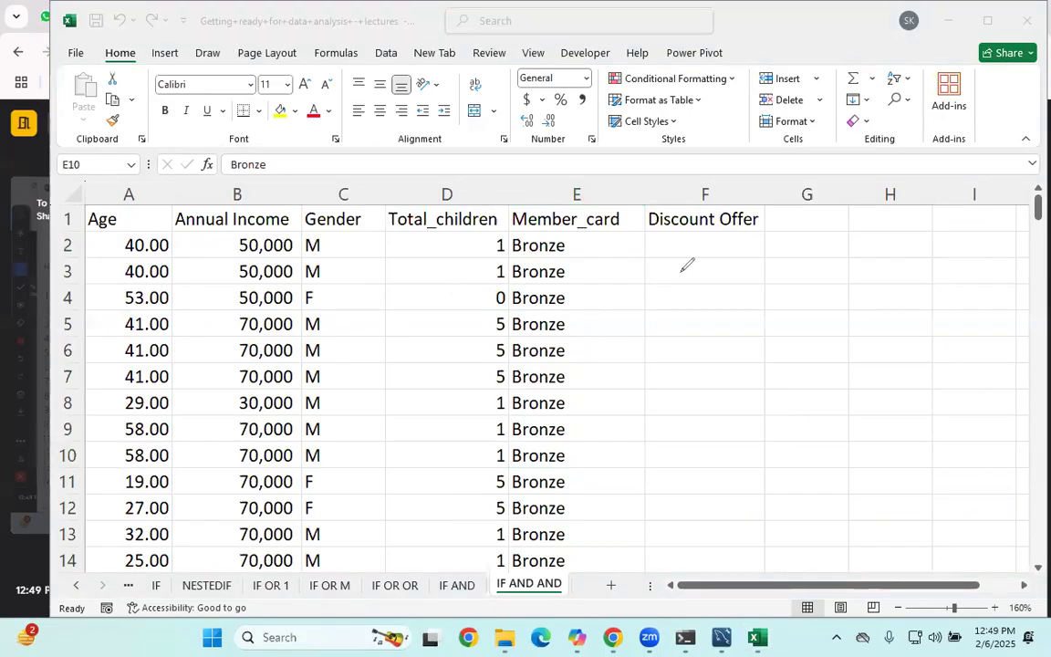
pyautogui.moveTo(641, 228); pyautogui.dragTo(775, 220)
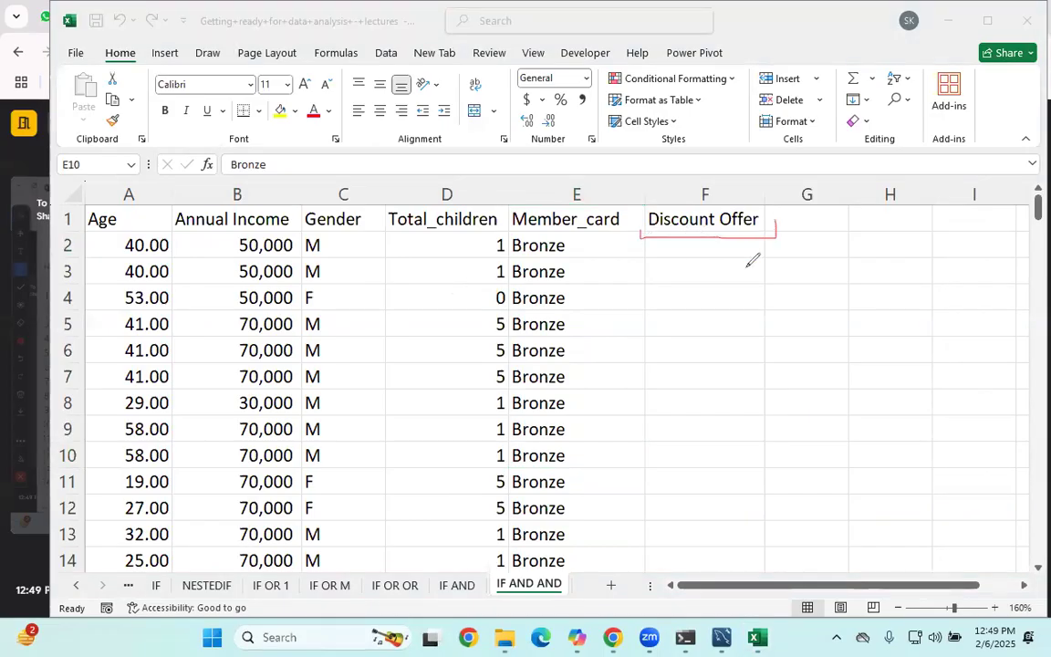
pyautogui.moveTo(781, 286)
pyautogui.mouseDown()
pyautogui.moveTo(780, 319)
pyautogui.moveTo(831, 284)
pyautogui.mouseUp()
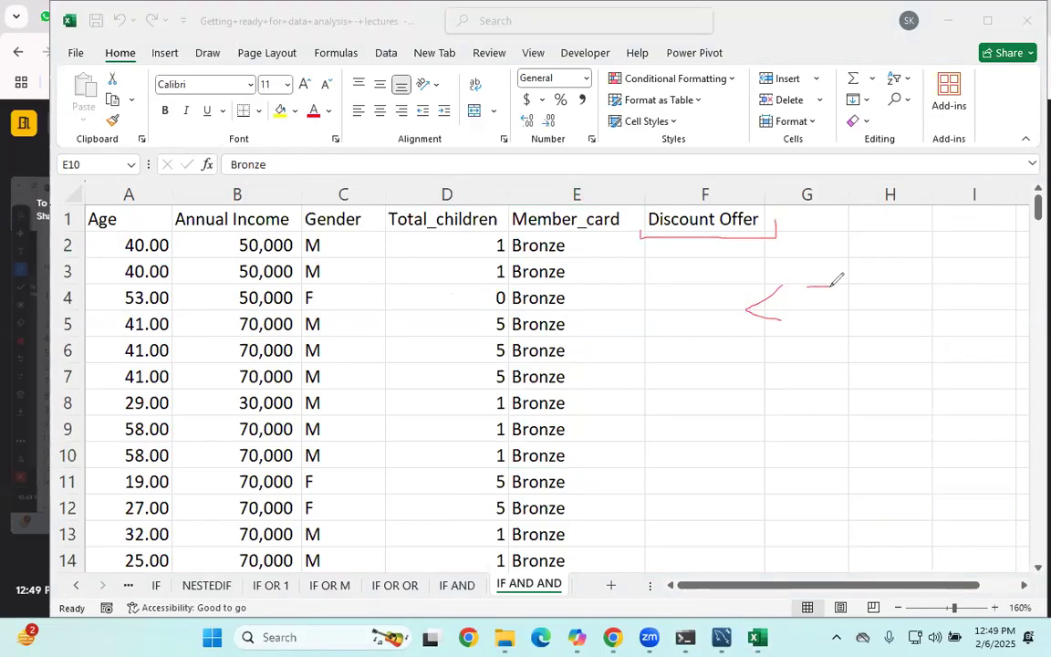
pyautogui.hotkey('ctrl', 'z')
pyautogui.hotkey('ctrl', 'z')
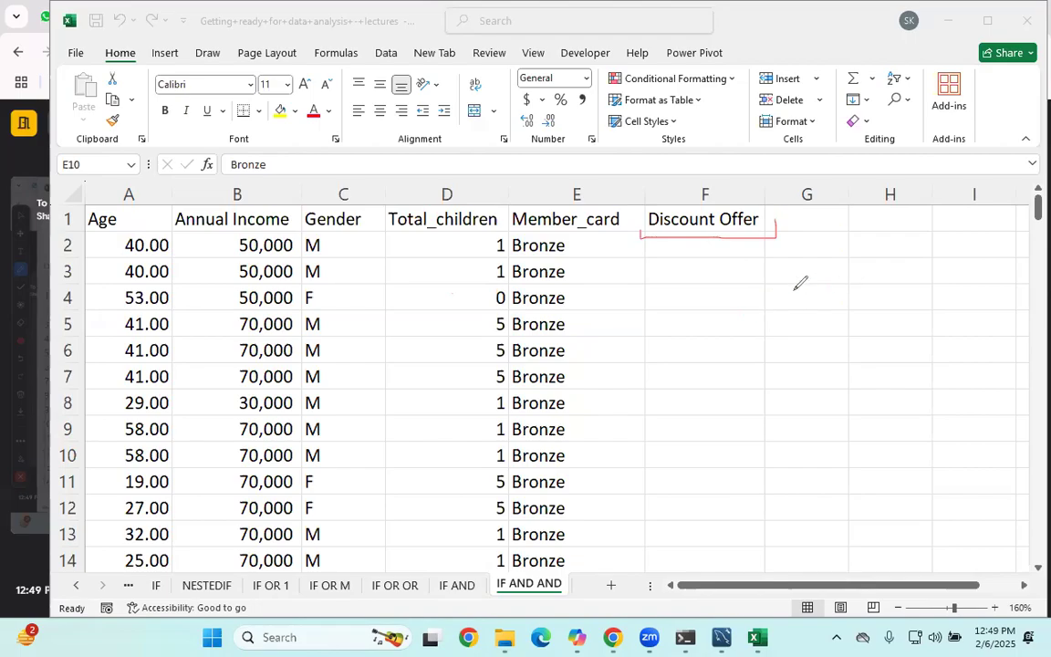
# - Handwrite the age condition >50 and the income condition <50K beside the Discount Offer column
pyautogui.moveTo(796, 290); pyautogui.dragTo(782, 330)
pyautogui.moveTo(846, 286)
pyautogui.mouseDown()
pyautogui.moveTo(873, 290)
pyautogui.moveTo(873, 303)
pyautogui.moveTo(849, 325)
pyautogui.mouseUp()
pyautogui.moveTo(901, 294)
pyautogui.mouseDown()
pyautogui.moveTo(894, 301)
pyautogui.moveTo(901, 294)
pyautogui.mouseUp()
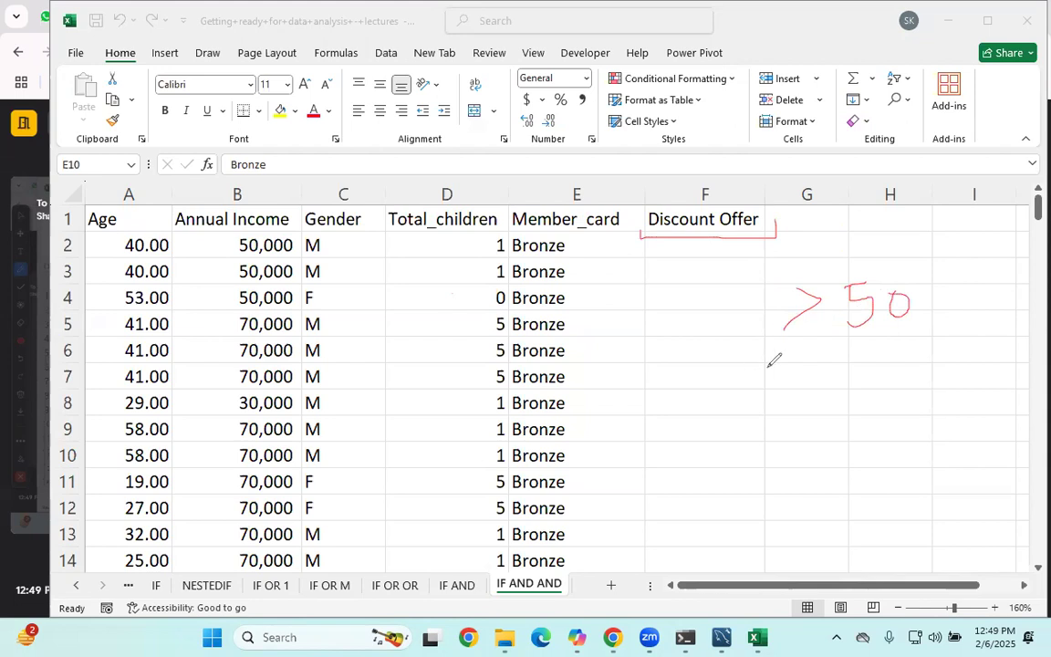
pyautogui.moveTo(790, 360)
pyautogui.mouseDown()
pyautogui.moveTo(772, 375)
pyautogui.moveTo(800, 398)
pyautogui.mouseUp()
pyautogui.moveTo(823, 366)
pyautogui.mouseDown()
pyautogui.moveTo(858, 356)
pyautogui.moveTo(828, 383)
pyautogui.moveTo(824, 405)
pyautogui.mouseUp()
pyautogui.moveTo(879, 366)
pyautogui.mouseDown()
pyautogui.moveTo(905, 394)
pyautogui.moveTo(931, 390)
pyautogui.mouseUp()
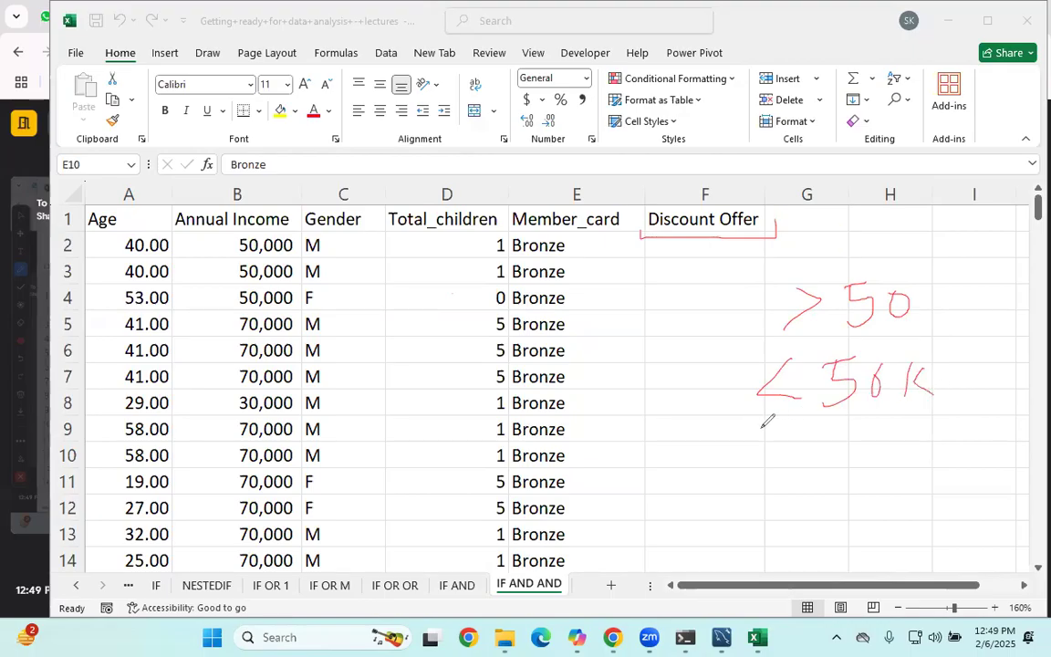
# - Handwrite the children condition <=0 and the card exclusions =!P and =!G below, and bracket the two card conditions
pyautogui.moveTo(792, 433)
pyautogui.mouseDown()
pyautogui.moveTo(792, 445)
pyautogui.moveTo(817, 435)
pyautogui.moveTo(840, 447)
pyautogui.moveTo(836, 430)
pyautogui.mouseUp()
pyautogui.moveTo(780, 486)
pyautogui.mouseDown()
pyautogui.moveTo(822, 484)
pyautogui.moveTo(840, 515)
pyautogui.mouseUp()
pyautogui.moveTo(876, 481); pyautogui.dragTo(876, 511)
pyautogui.moveTo(875, 479); pyautogui.dragTo(878, 500)
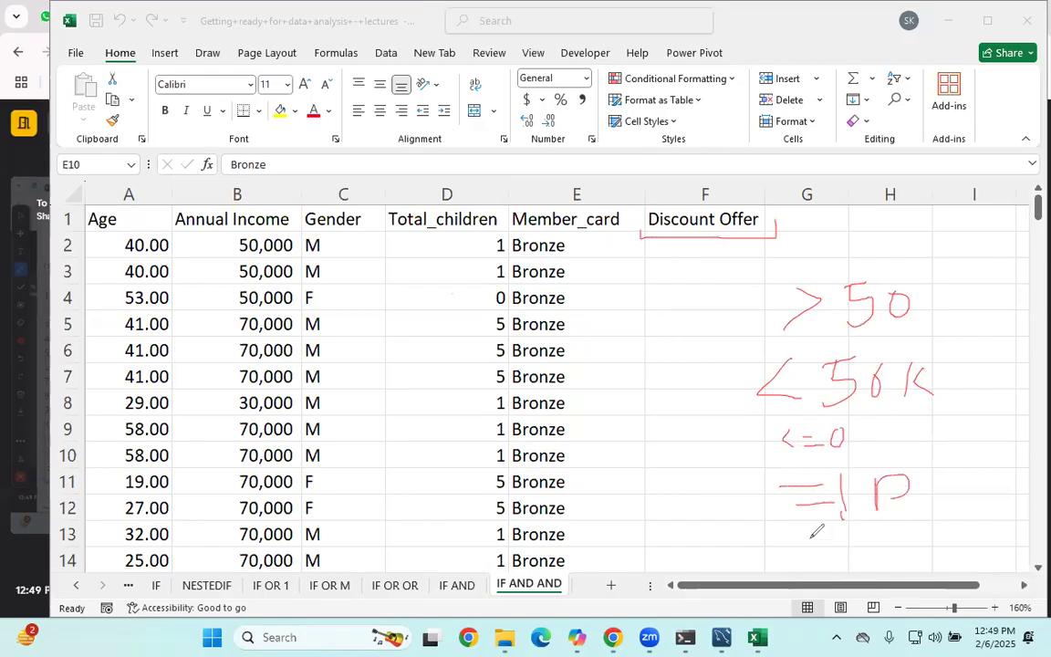
pyautogui.moveTo(809, 529); pyautogui.dragTo(918, 546)
pyautogui.moveTo(937, 479)
pyautogui.mouseDown()
pyautogui.moveTo(949, 484)
pyautogui.moveTo(940, 520)
pyautogui.mouseUp()
# - Handwrite 20% under the Discount Offer header as the discount for the listed conditions
pyautogui.moveTo(636, 307)
pyautogui.mouseDown()
pyautogui.moveTo(667, 345)
pyautogui.moveTo(729, 323)
pyautogui.mouseUp()
pyautogui.moveTo(754, 318); pyautogui.dragTo(750, 335)
pyautogui.click(746, 334)
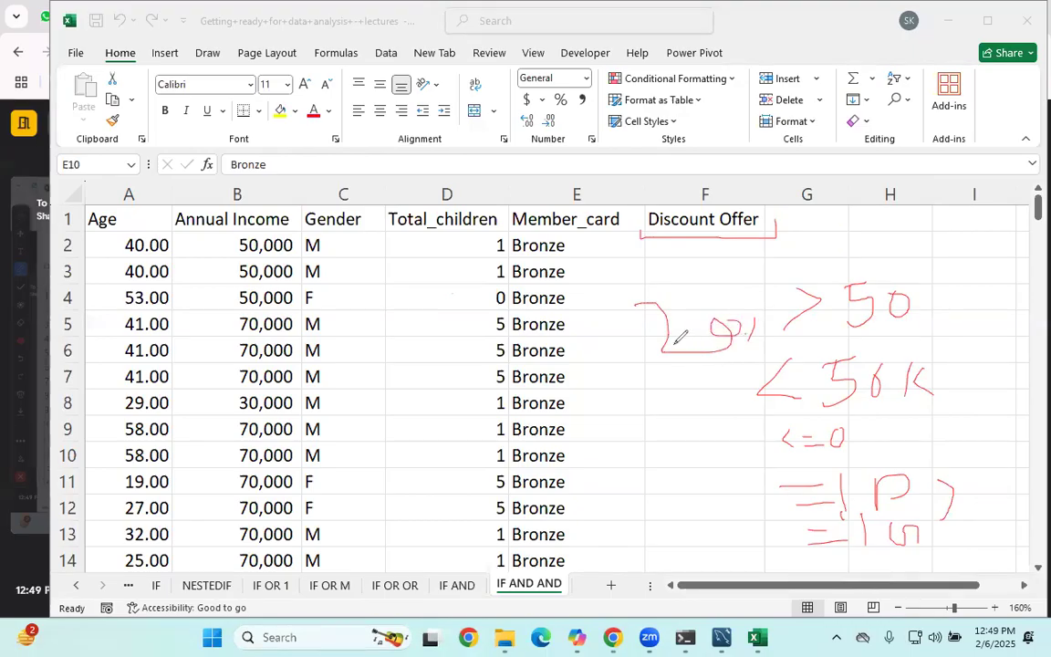